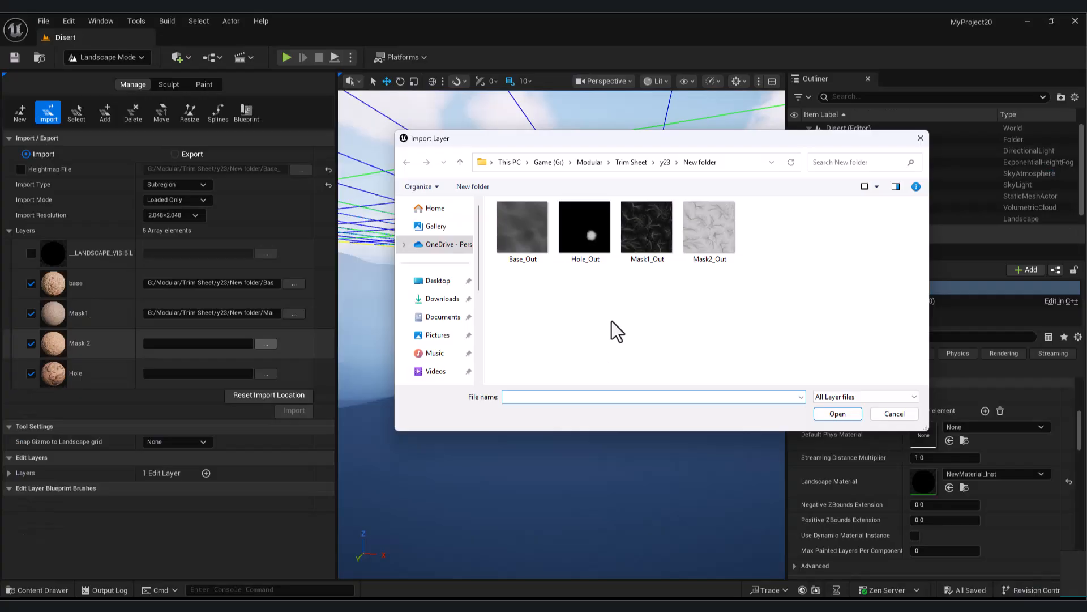
Assign the exported mask images to the Mask 2 and Hole layers and import them into the landscape.
left_click(654, 242)
double_click(654, 241)
left_click(297, 411)
Fly over the desert landscape to examine its imported surface layers.
key("e")
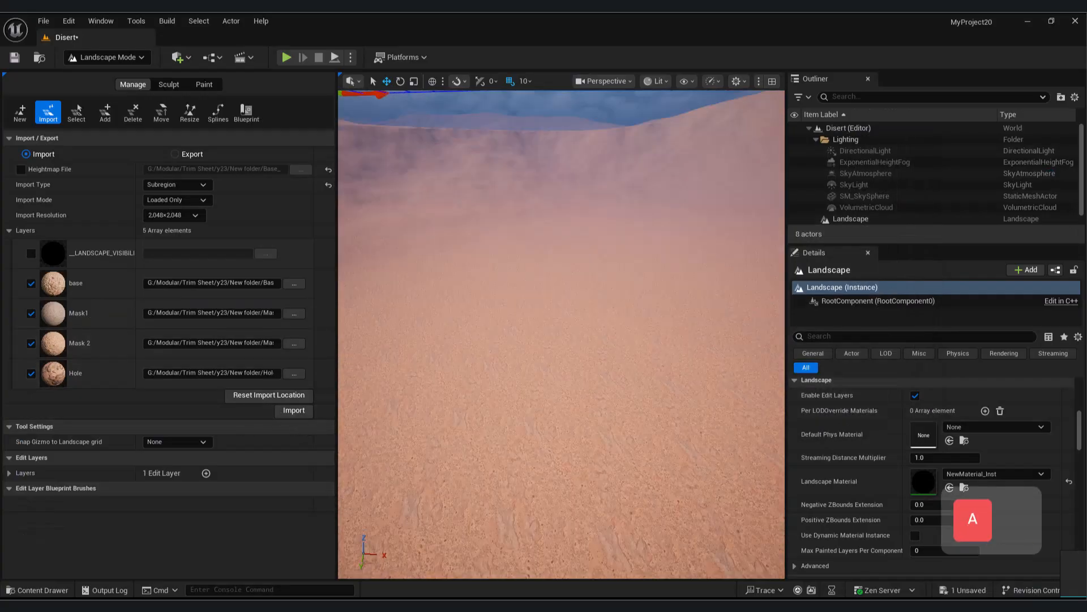
key("d")
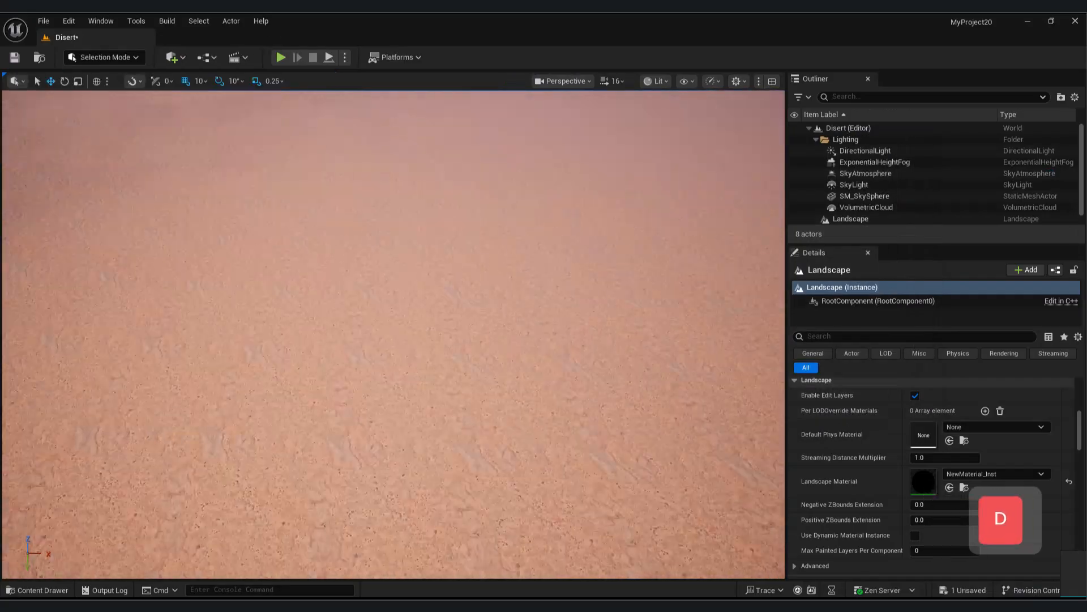
key("e")
key("a")
key("s")
key("d")
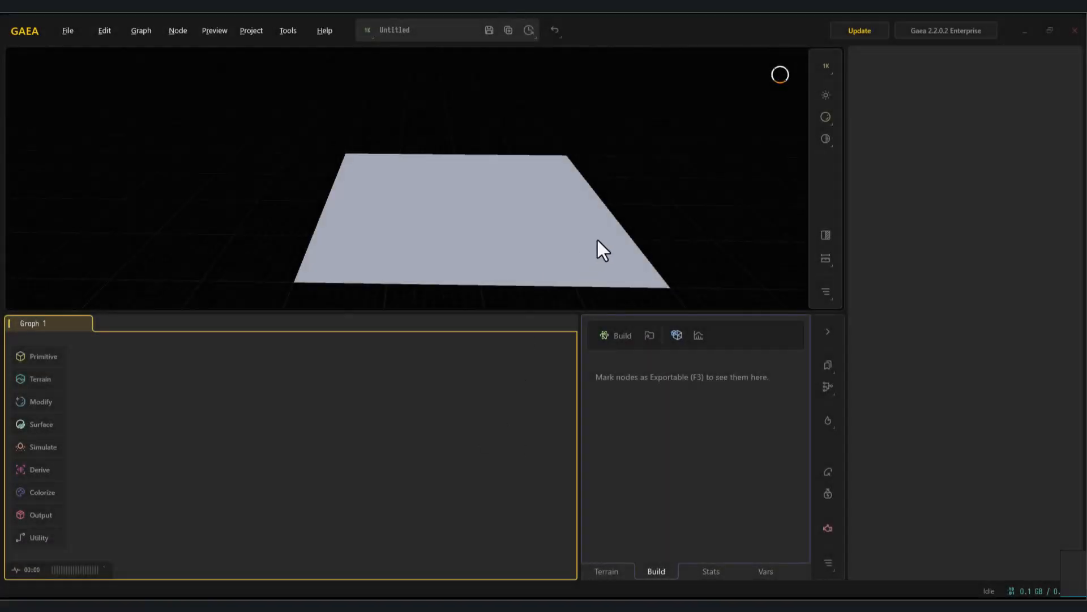
In Gaea, try a Canyon landscape node with Scale 0.33, Slot 0.58 and Valley 0.72, and delete it.
mouse_move(593, 234)
left_mouse_down("alt")
mouse_move(572, 234)
mouse_move(665, 234)
mouse_move(536, 248)
mouse_move(591, 232)
left_mouse_up("alt")
middle_click_drag(590, 232, 552, 233, "alt")
right_click_drag(551, 233, 319, 334, "alt")
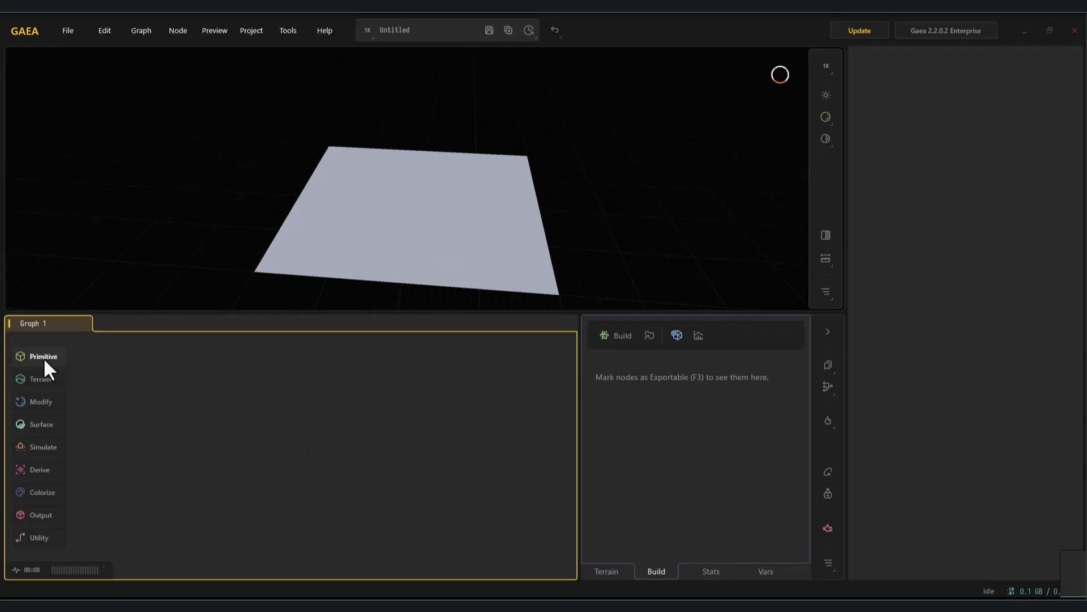
mouse_move(54, 378)
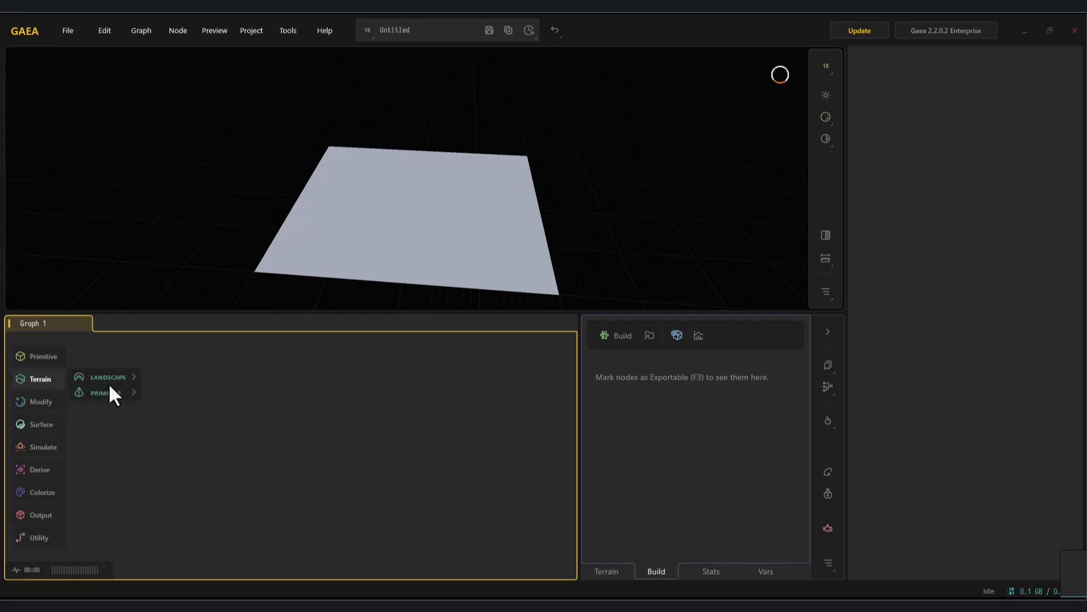
mouse_move(130, 377)
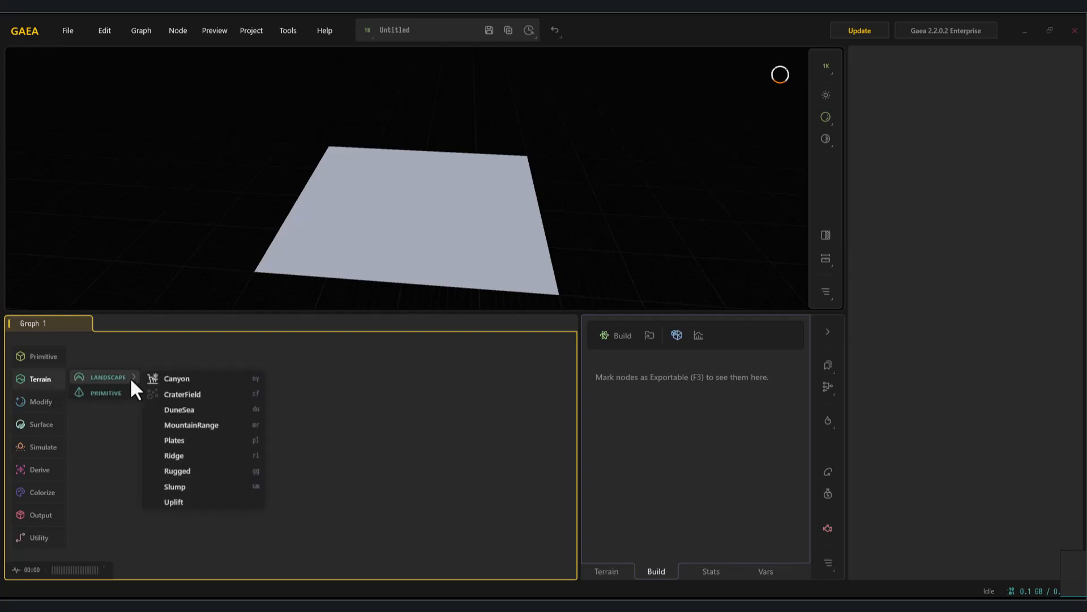
left_click(203, 378)
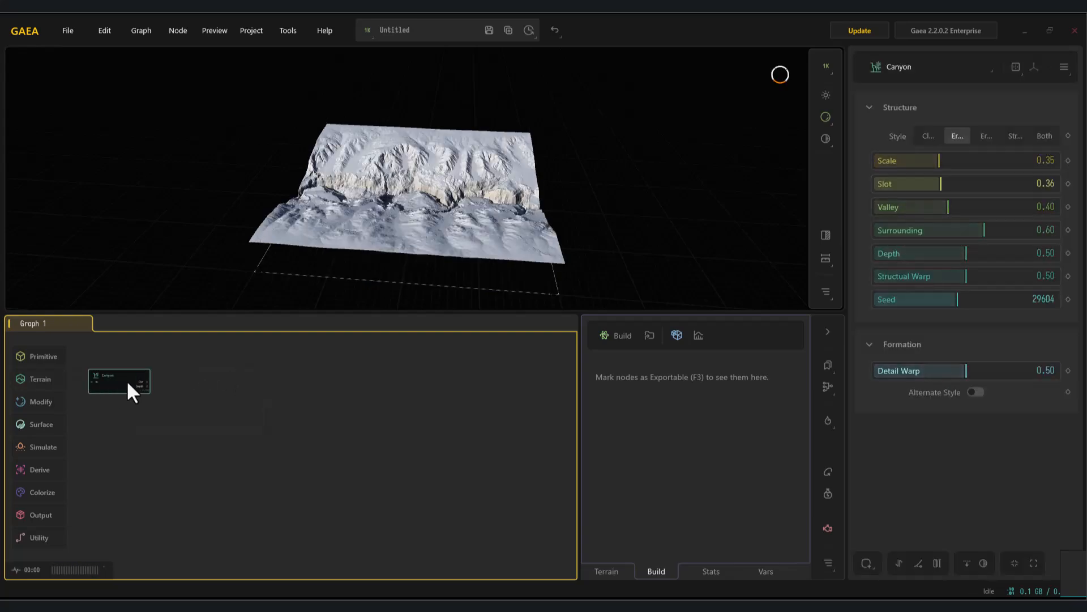
left_click_drag(980, 163, 1007, 207)
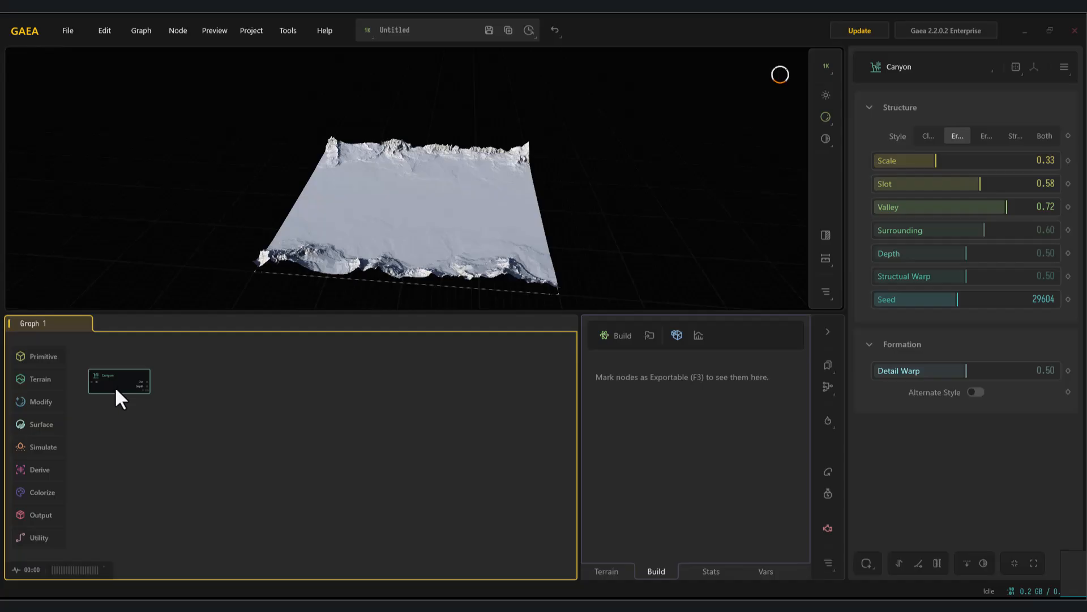
key("Delete")
Try a MountainRange landscape node with Scale 0.26 and Height 1.83, and delete it.
left_click(49, 379)
mouse_move(116, 376)
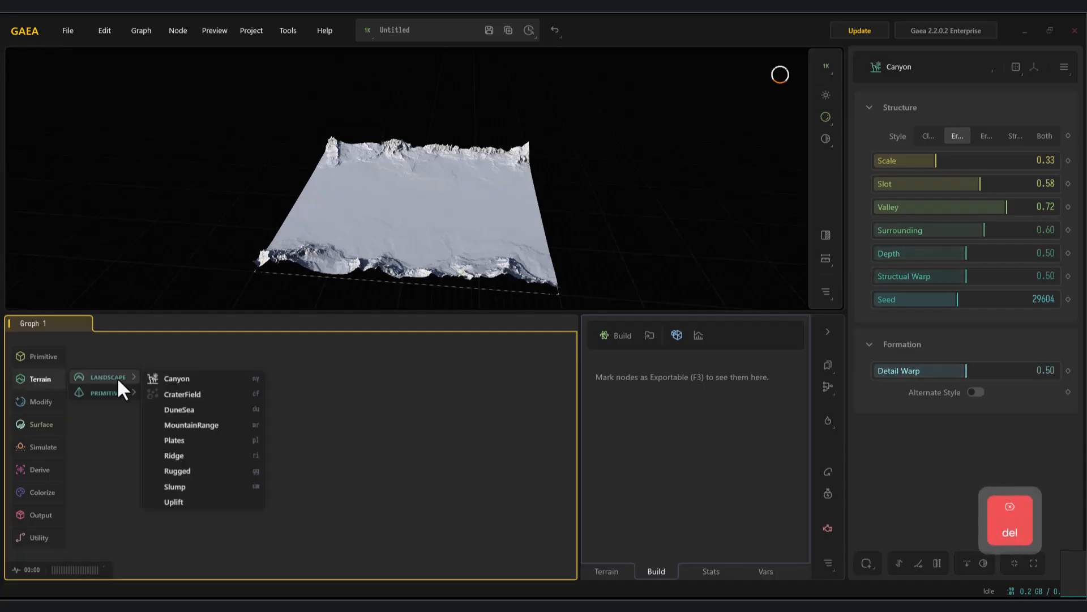
left_click(181, 424)
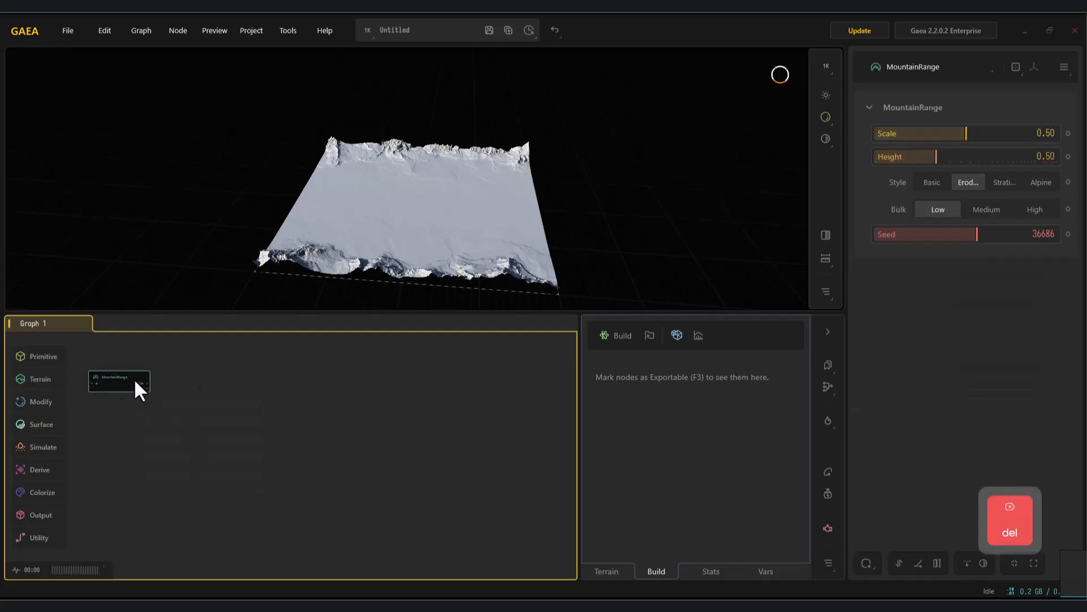
left_click_drag(373, 223, 498, 238)
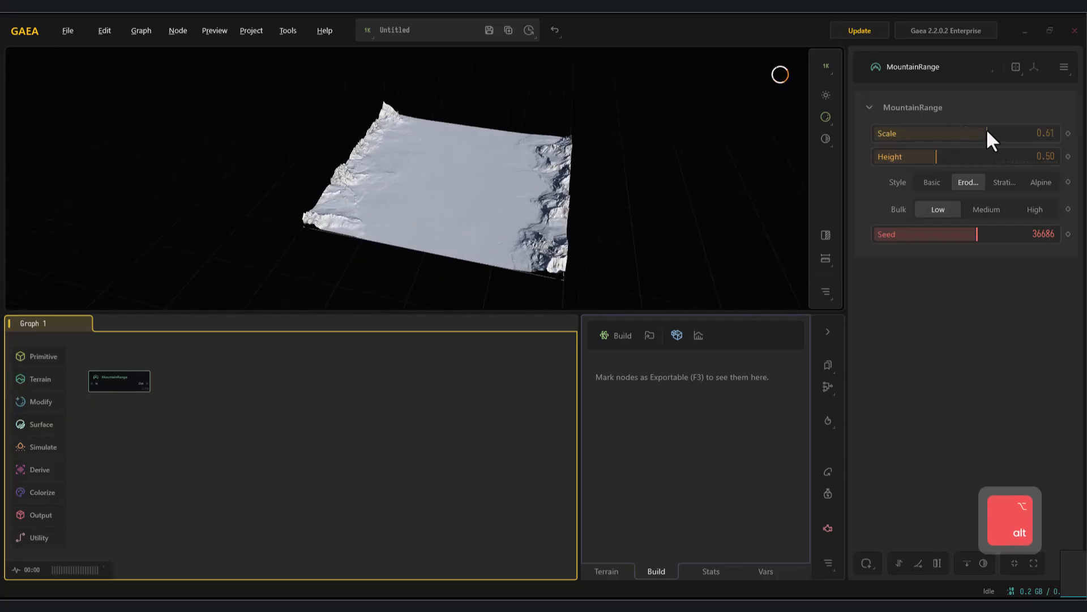
left_click_drag(1013, 135, 1003, 162)
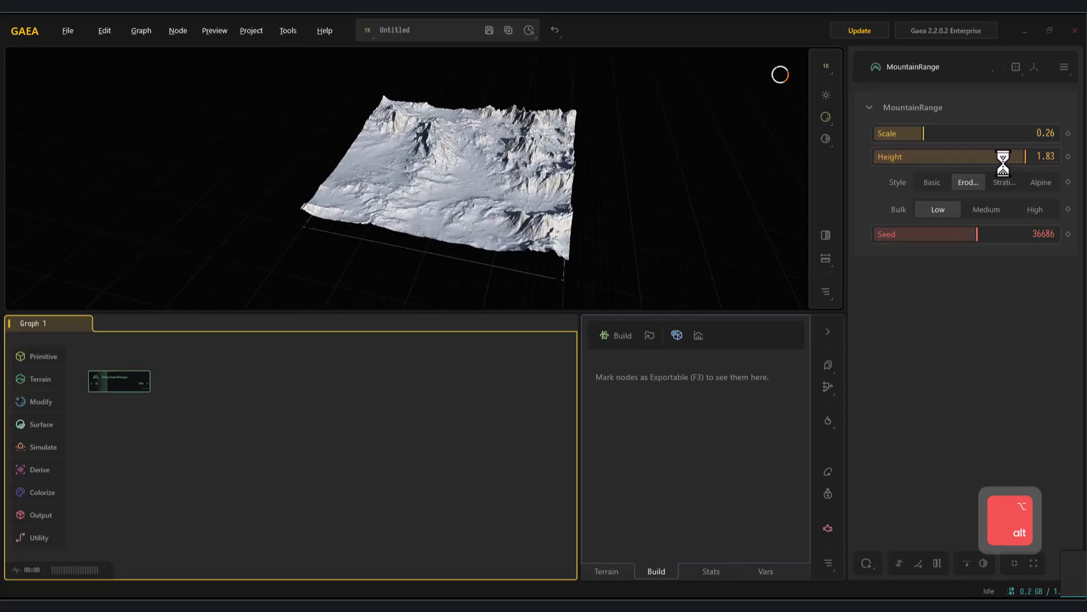
mouse_move(420, 224)
left_mouse_down()
mouse_move(438, 217)
mouse_move(408, 239)
left_mouse_up()
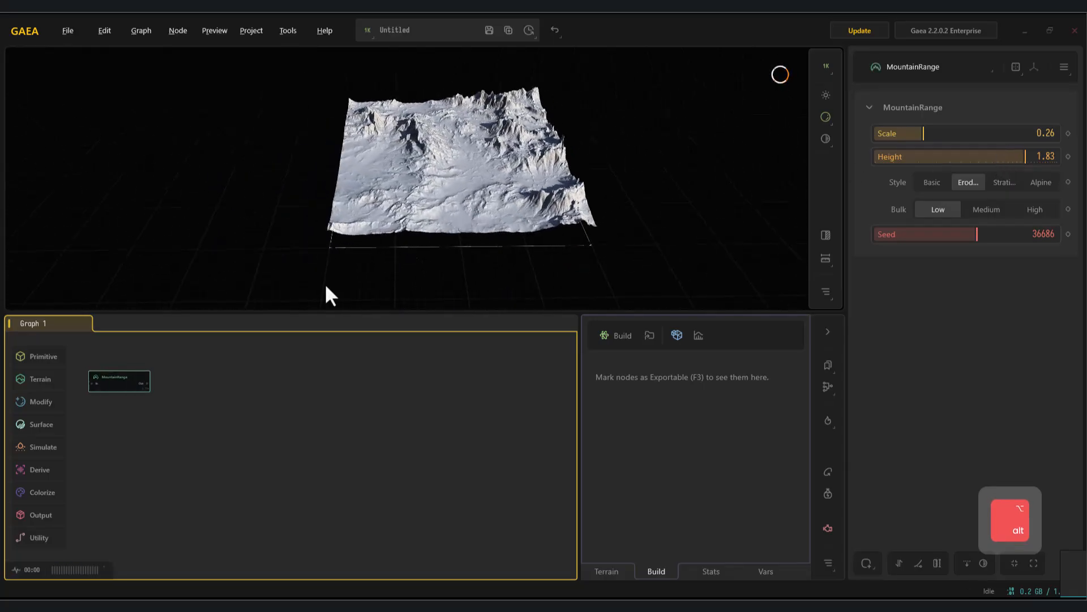
key("Delete")
Add a Plates landscape node to the graph and reposition it slightly.
mouse_move(45, 379)
mouse_move(114, 378)
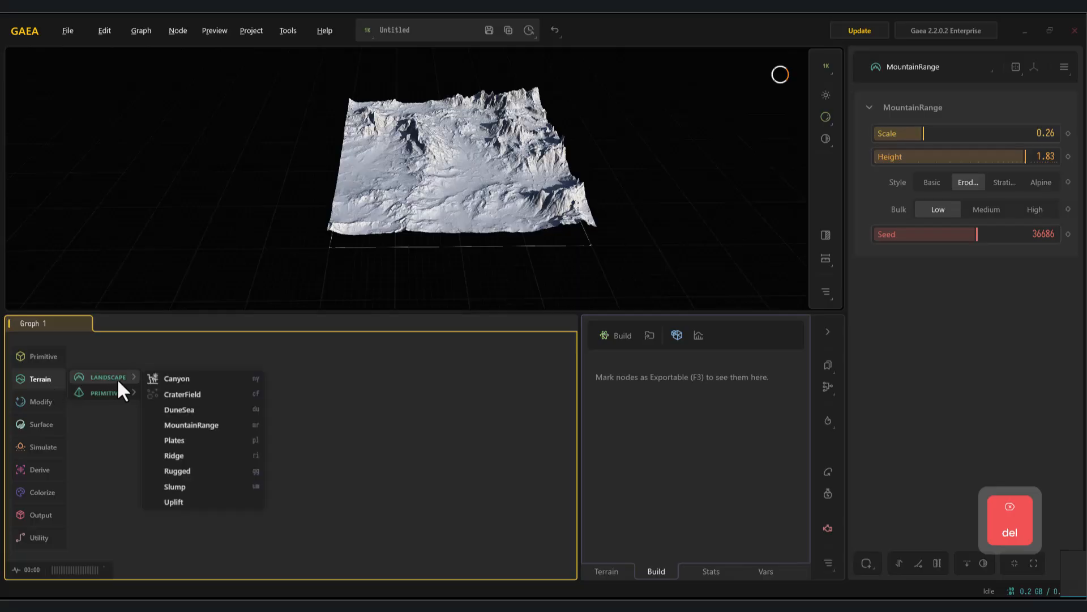
left_click(196, 439)
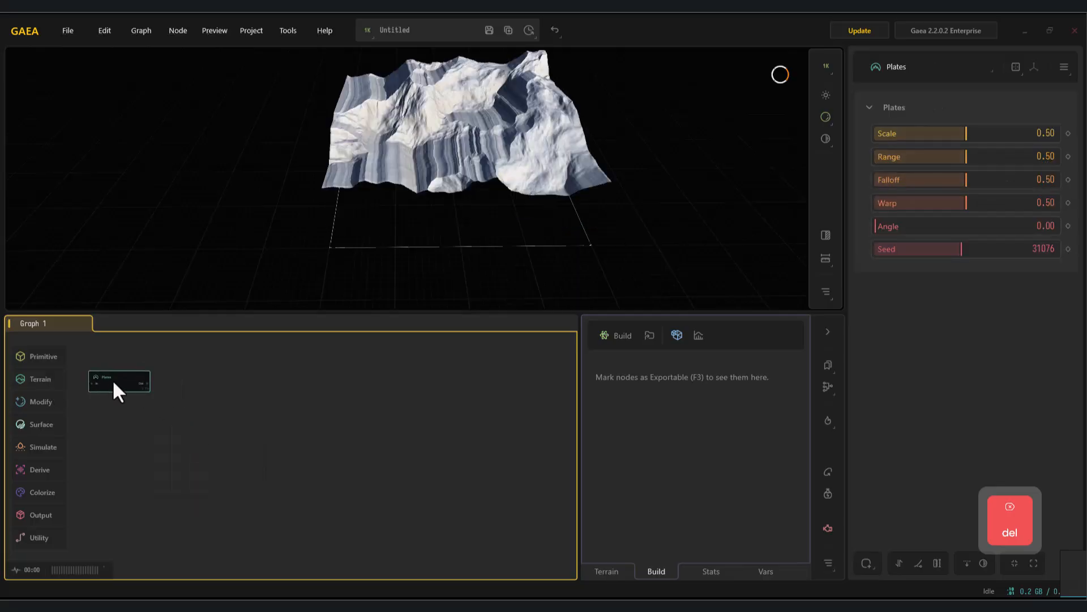
left_click_drag(114, 380, 141, 395)
left_click_drag(440, 180, 433, 243)
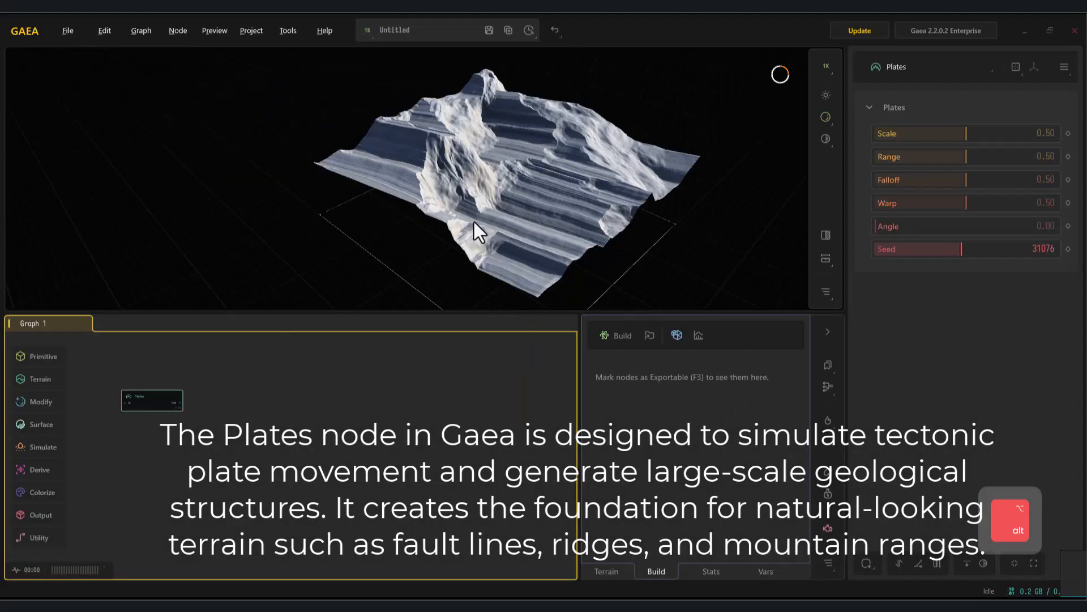
Set the Plates node's Scale to 0.17, Range to 0.34, Falloff to 0.13 and Warp to 0.31.
left_click_drag(474, 222, 690, 210, "alt")
left_click_drag(949, 136, 906, 135, "alt")
left_click_drag(965, 157, 898, 188)
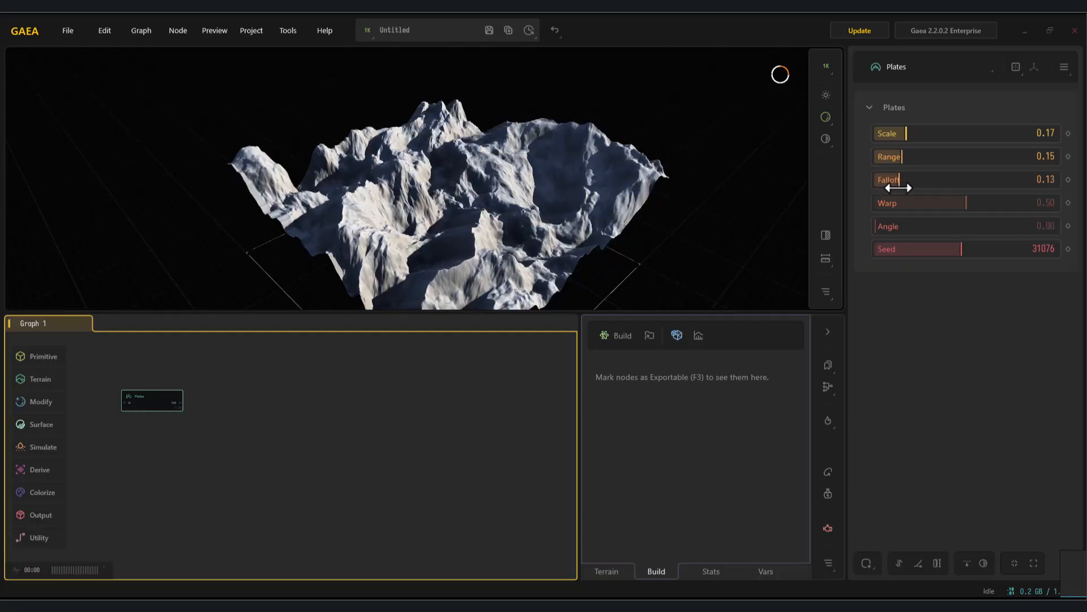
left_click_drag(985, 204, 931, 203)
left_click_drag(883, 163, 937, 162)
Add a Blur node fed by the Plates output and set its Radius to 0.03.
scroll(173, 399, "up", 3)
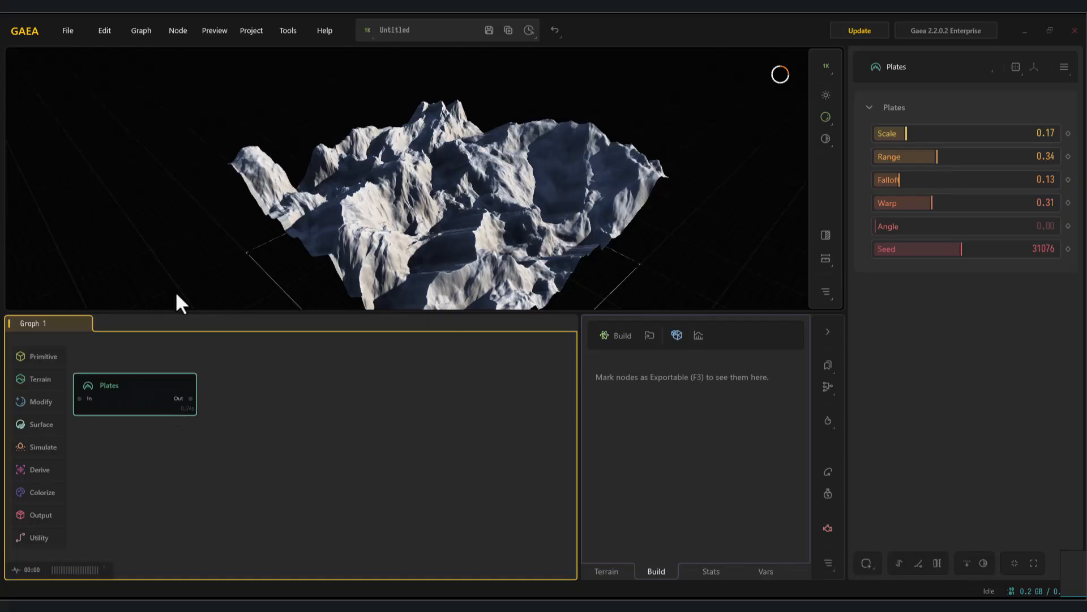
left_click_drag(190, 400, 308, 477)
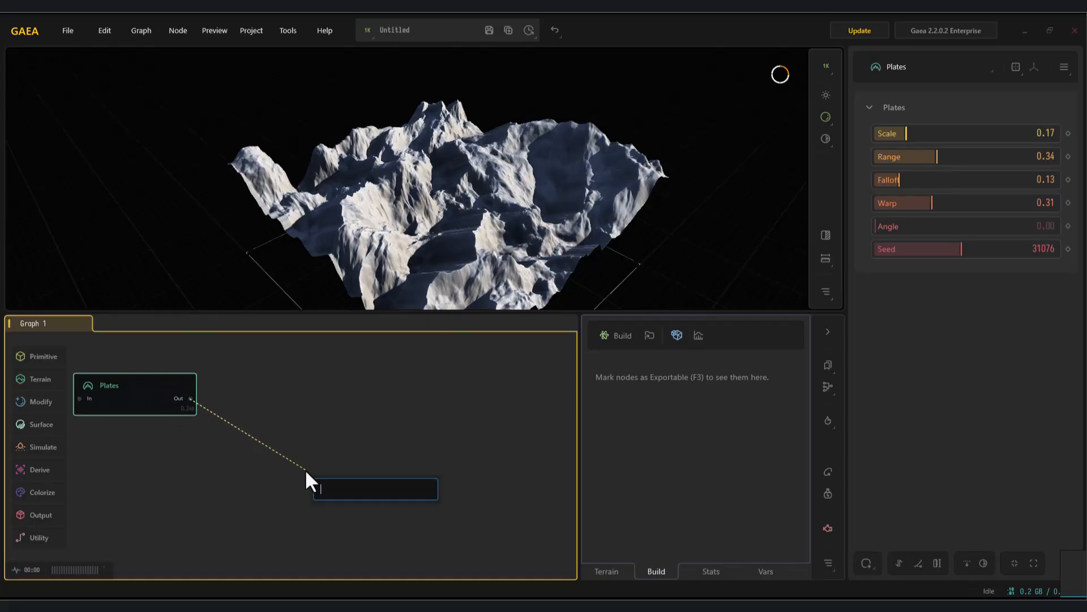
type("blu")
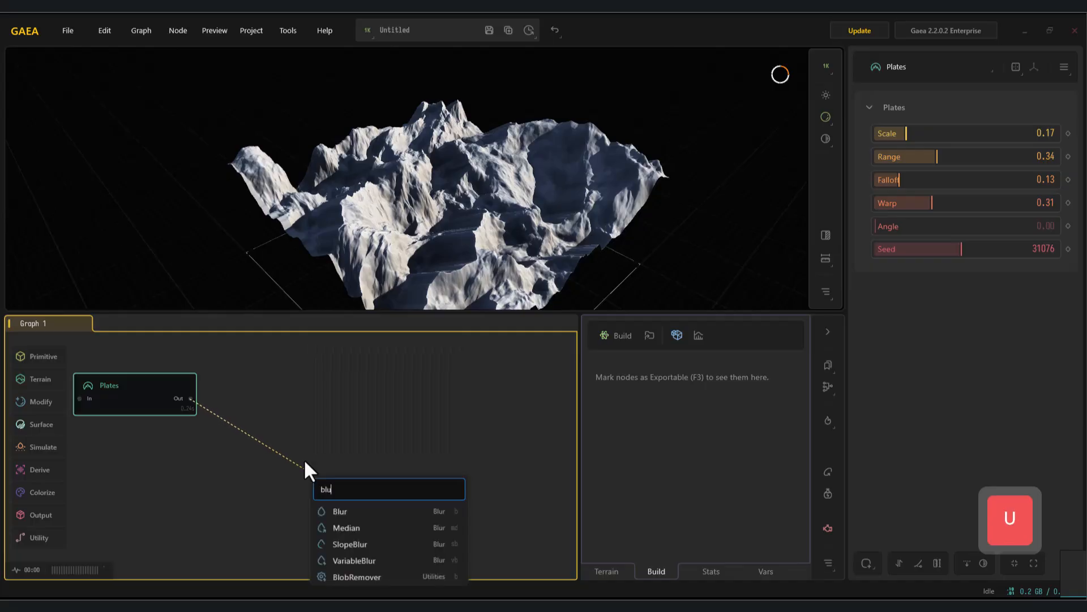
left_click(355, 513)
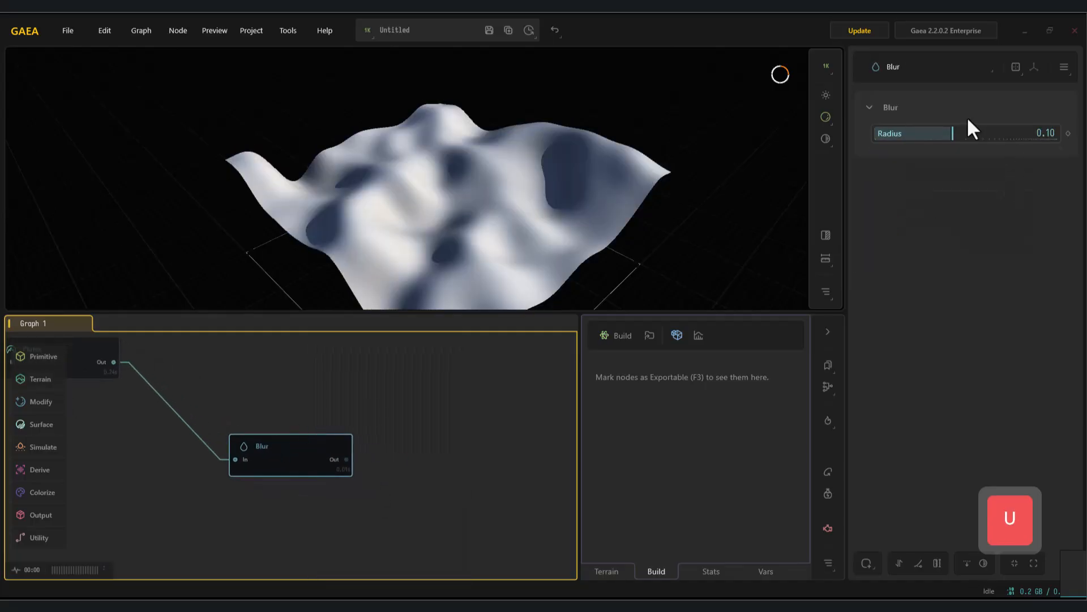
left_click_drag(939, 132, 917, 130)
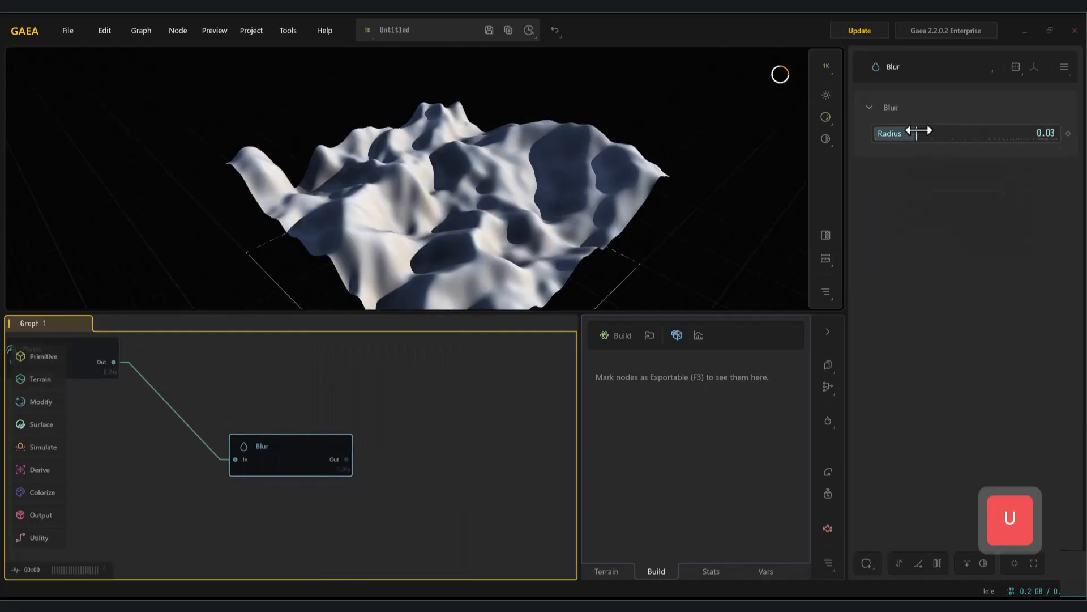
Reposition the Plates node and add a separate DuneSea node above it in the graph.
middle_click_drag(361, 402, 480, 436)
middle_click_drag(310, 399, 348, 444)
left_click_drag(208, 445, 160, 493)
left_click(263, 428)
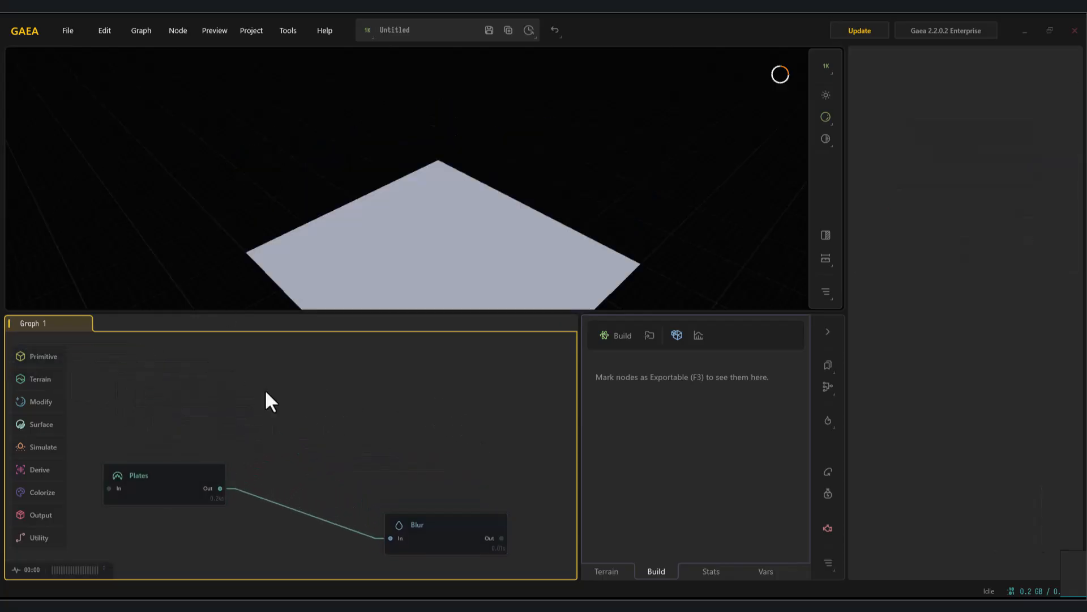
key("Tab")
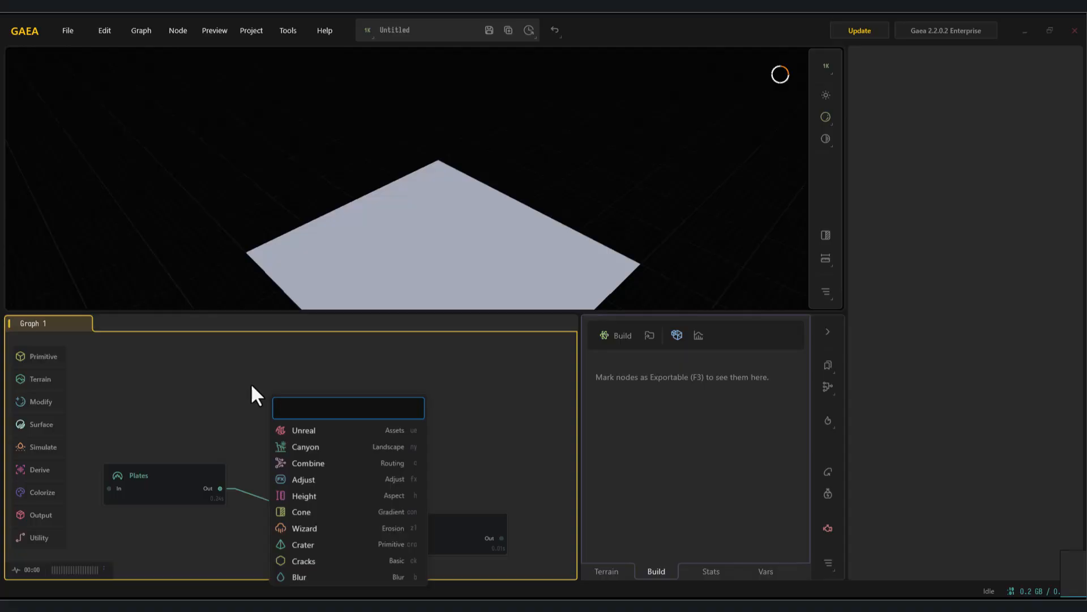
type("du")
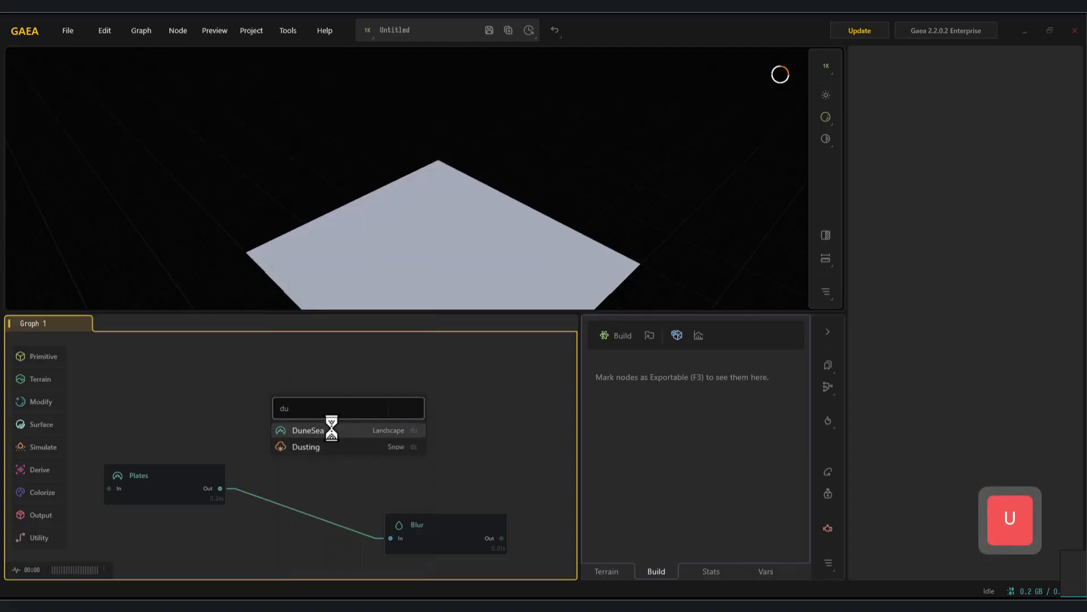
left_click(337, 430)
left_click_drag(326, 418, 265, 361)
Set the DuneSea node's Scale to 0.23, Height to 0.43 and Softness to 13.
scroll(417, 205, "down", 2)
middle_click_drag(462, 238, 425, 213, "alt")
scroll(425, 214, "up", 4)
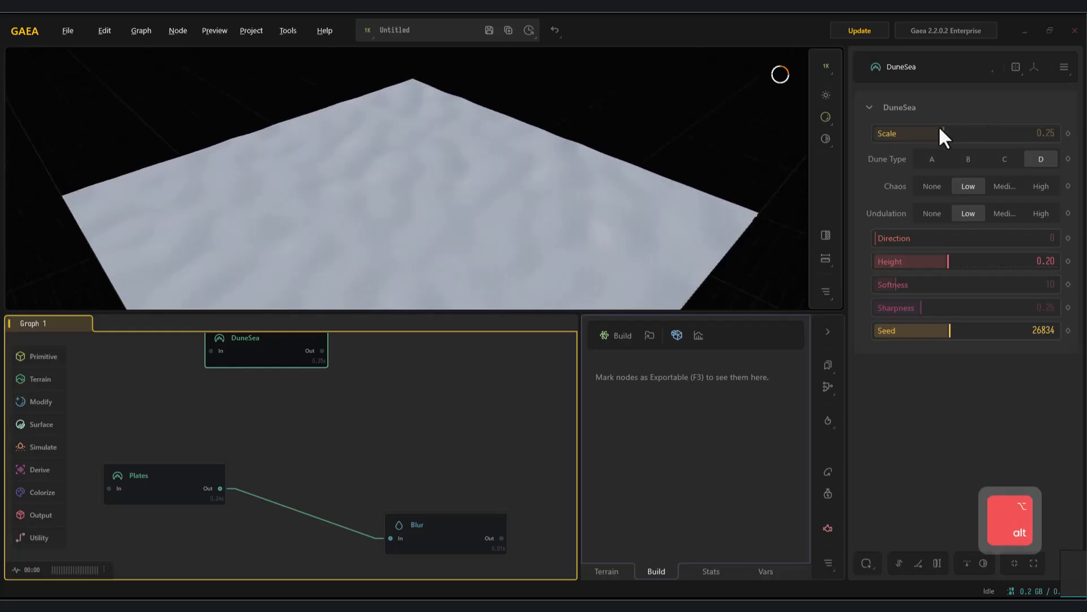
left_click_drag(980, 136, 933, 134, "alt")
left_click(1015, 265)
left_click_drag(999, 269, 995, 271)
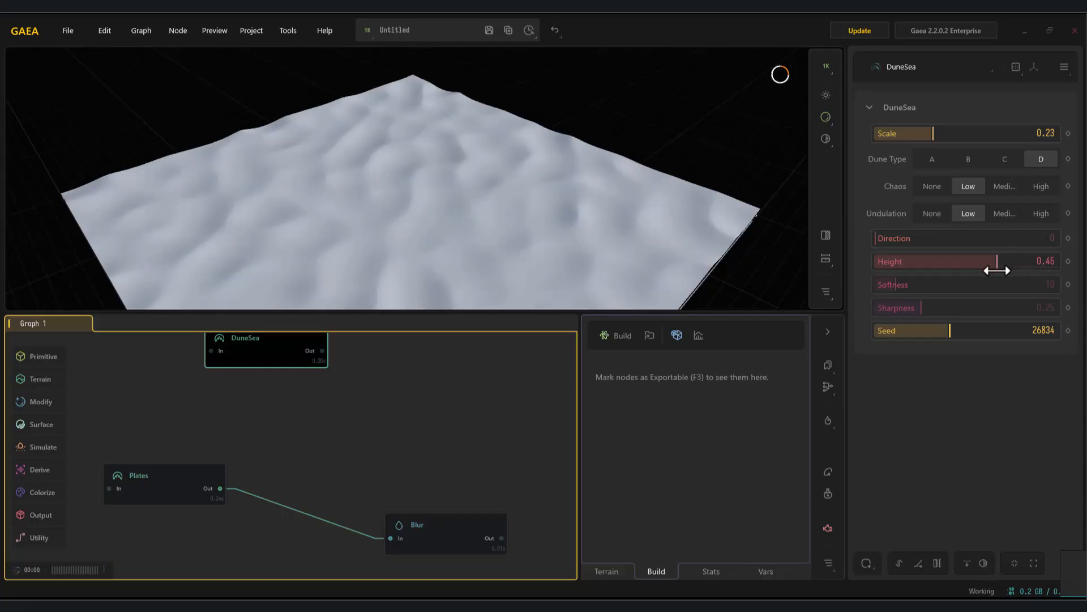
mouse_move(906, 286)
left_mouse_down()
mouse_move(963, 284)
mouse_move(908, 293)
left_mouse_up()
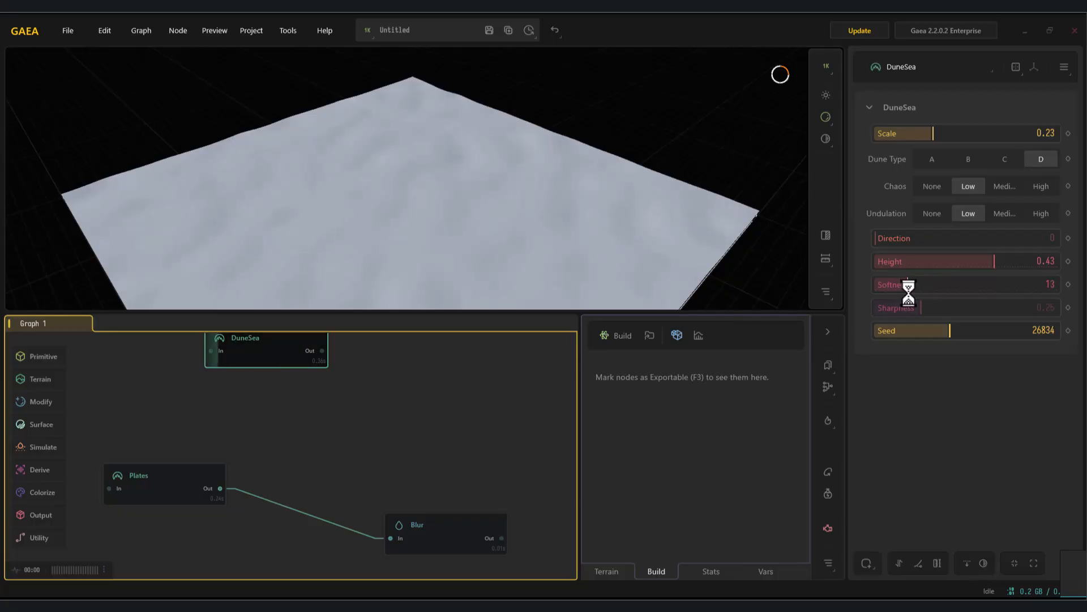
Merge the Blur and DuneSea outputs in a Combine node using Add mode with a Ratio of 0.24.
left_click_drag(453, 530, 403, 513)
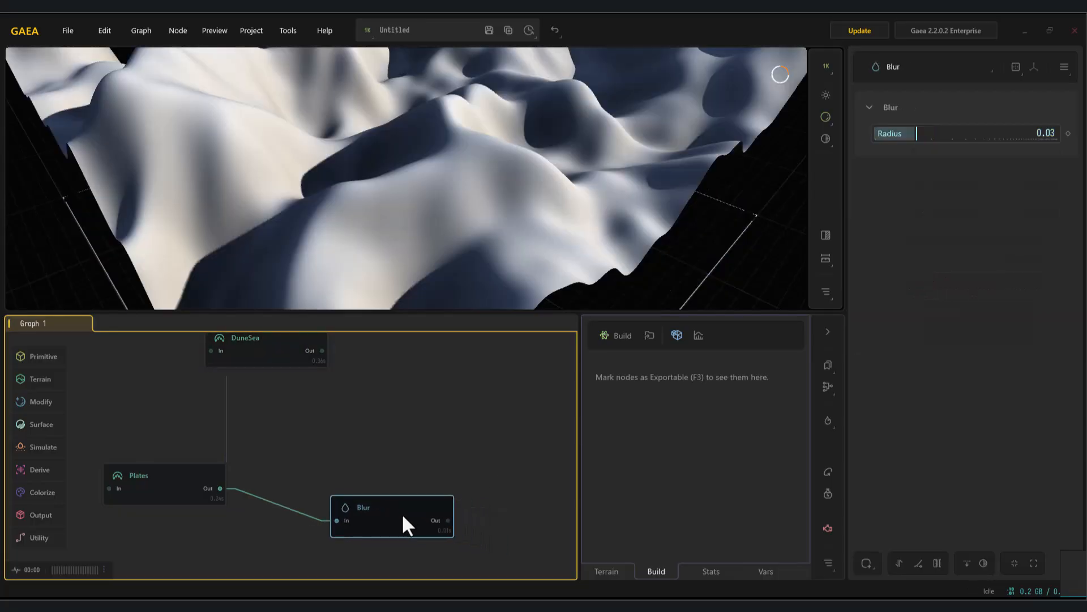
left_click_drag(286, 365, 307, 389)
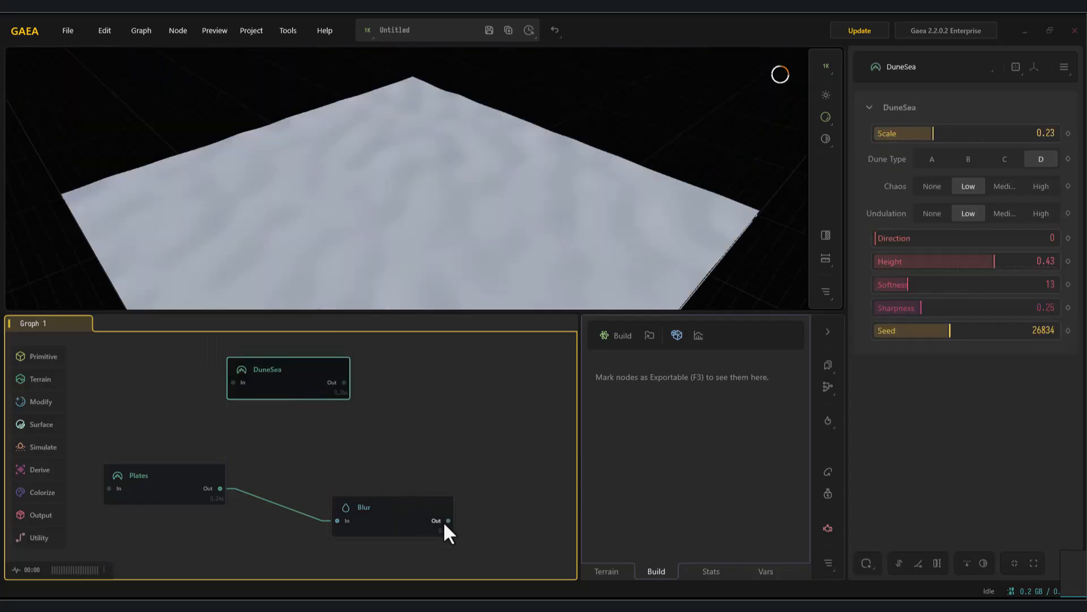
left_click_drag(448, 520, 344, 382)
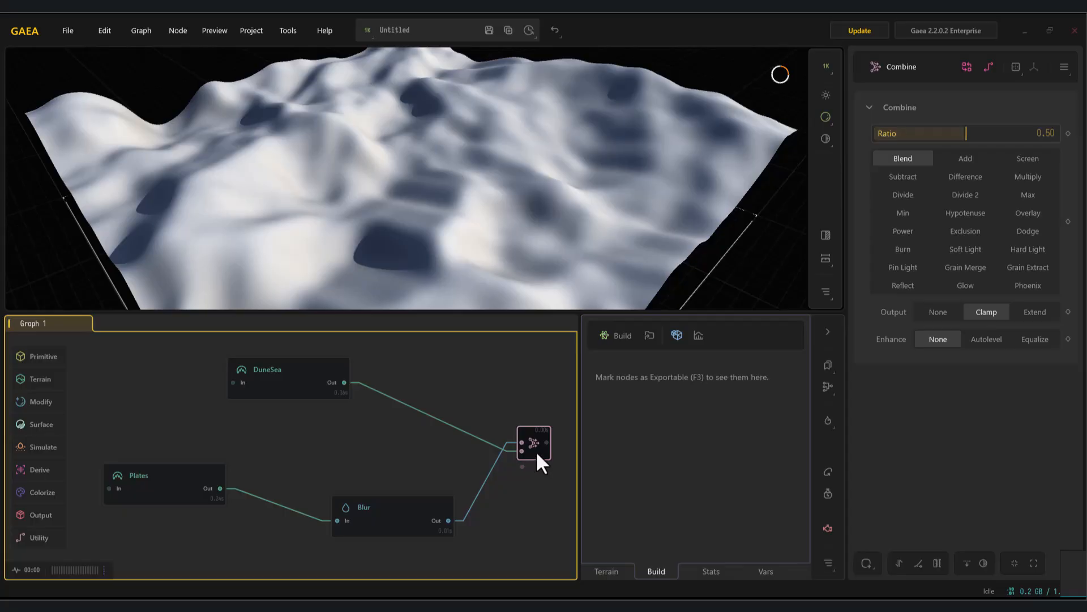
left_click(974, 156)
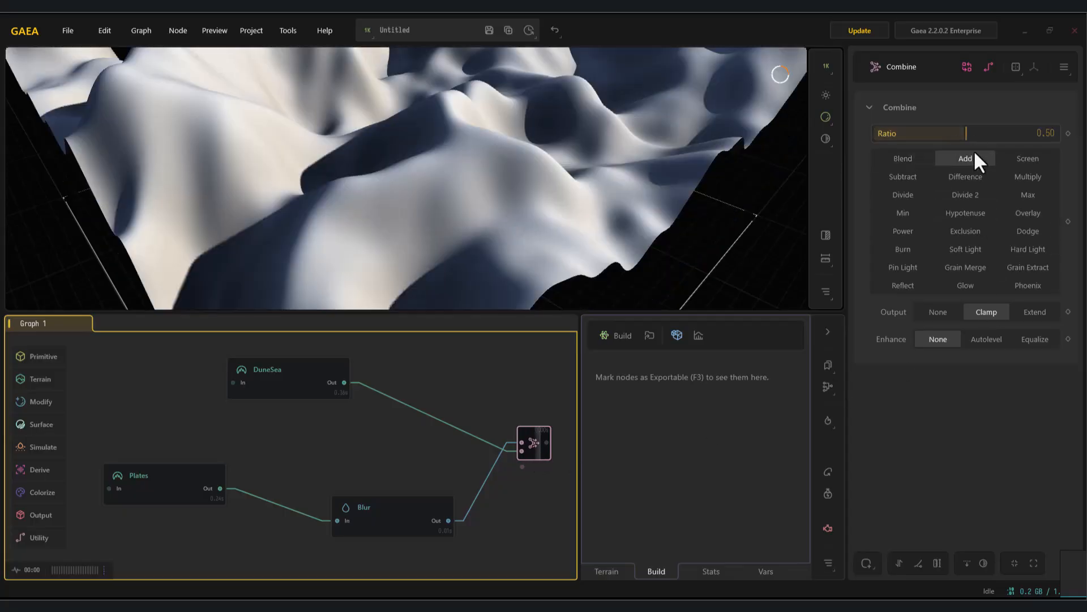
left_click_drag(931, 139, 918, 139)
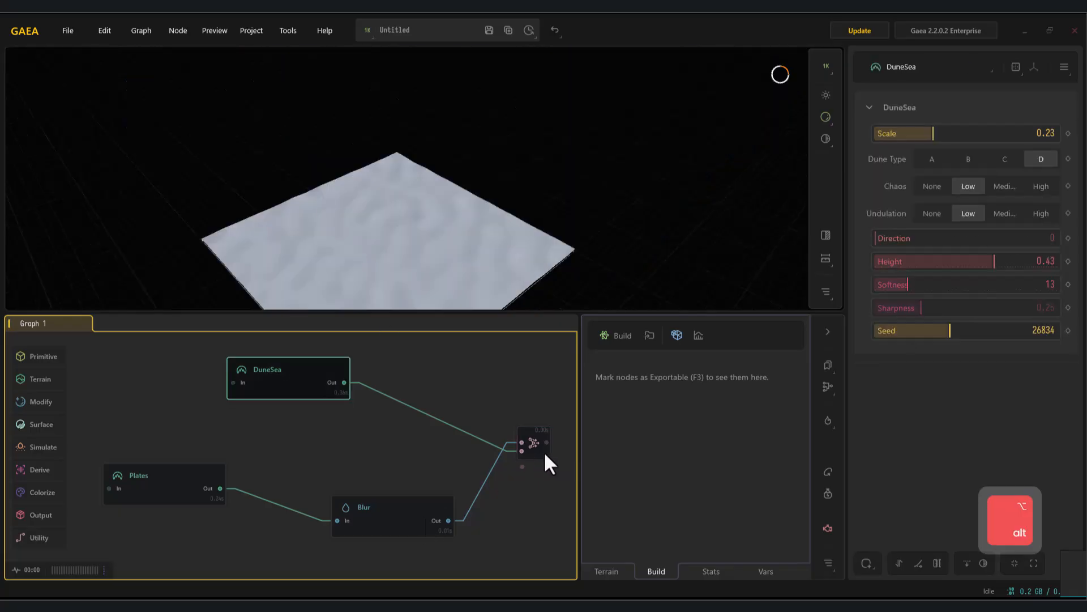
Move the Combine node closer to the other nodes and delete the Blur node so Plates feeds it directly.
left_click_drag(544, 451, 482, 443)
left_click(395, 517)
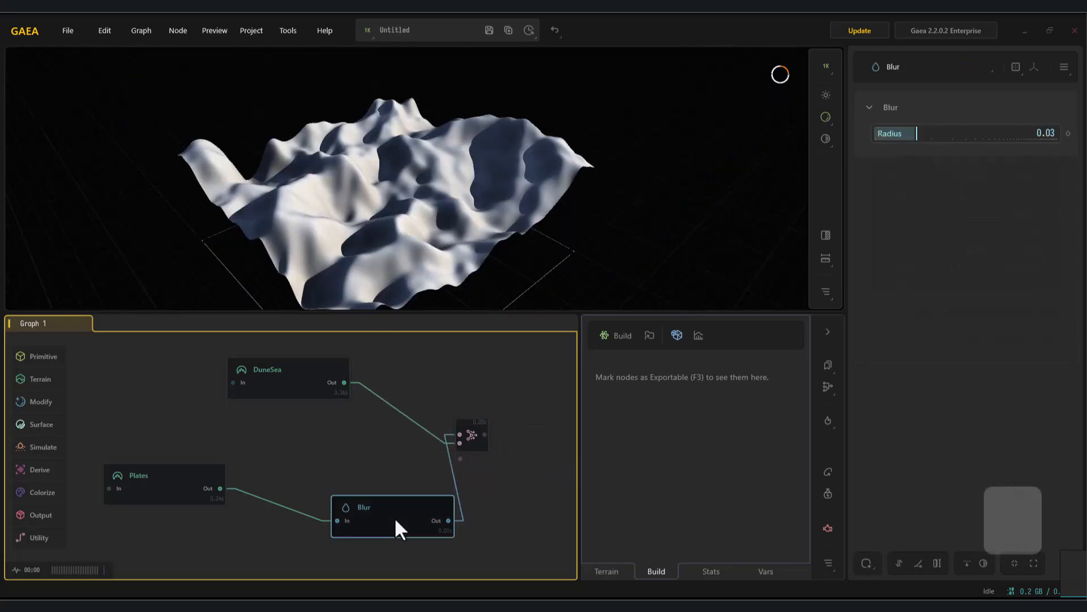
key("Delete")
left_click(474, 451)
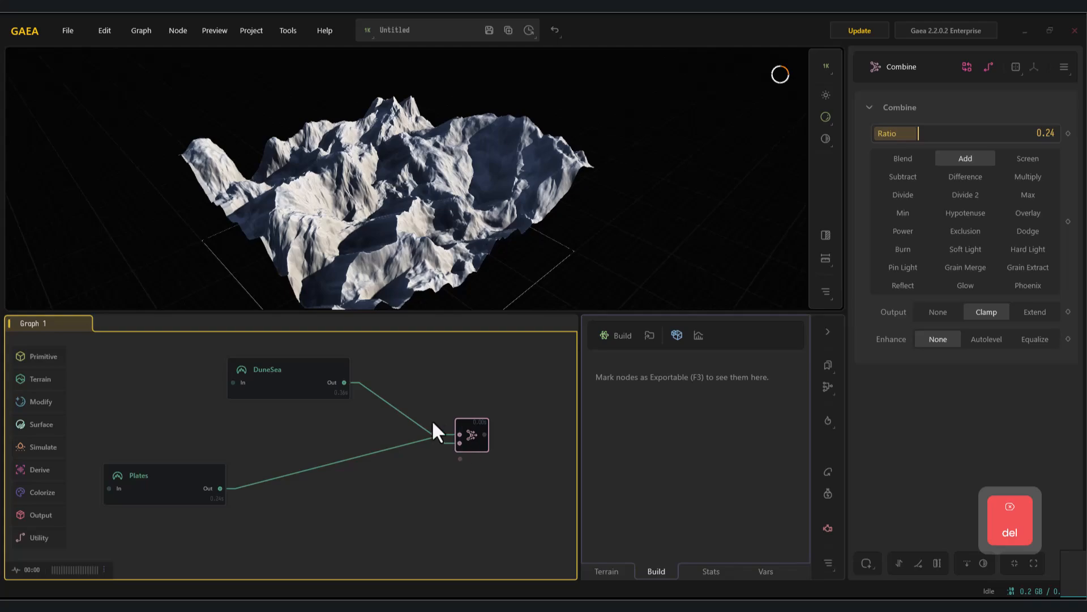
Swap the two source nodes in the graph so Plates sits above DuneSea.
left_click_drag(421, 241, 382, 225, "alt")
scroll(387, 241, "up", 4)
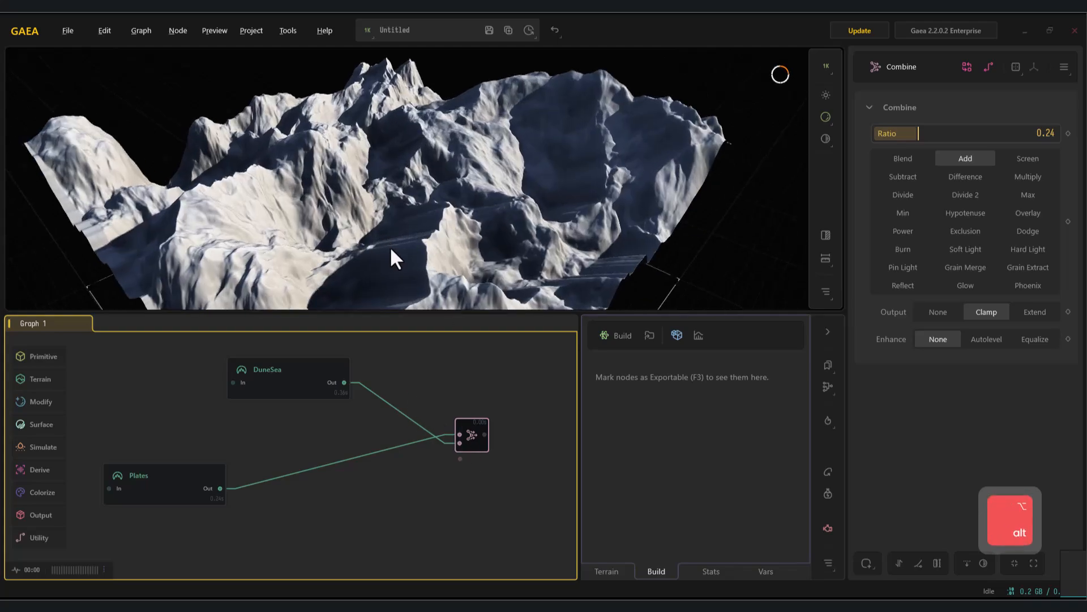
left_click_drag(292, 397, 330, 511)
left_click_drag(189, 491, 217, 402)
left_click_drag(316, 501, 226, 480)
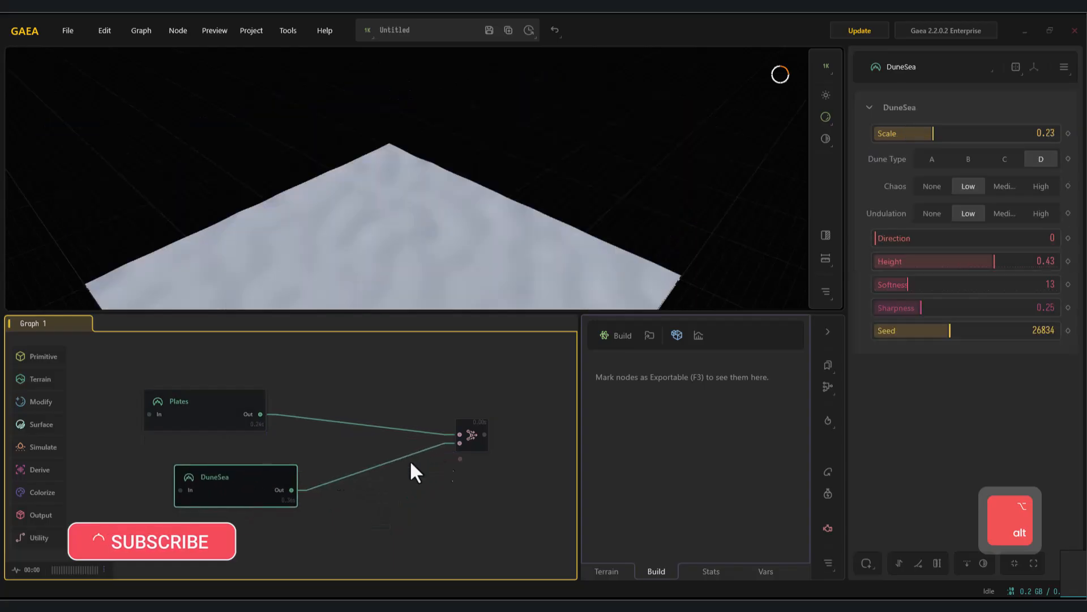
Set the Combine node's Ratio to 0.43 and check its source nodes.
left_click(470, 441)
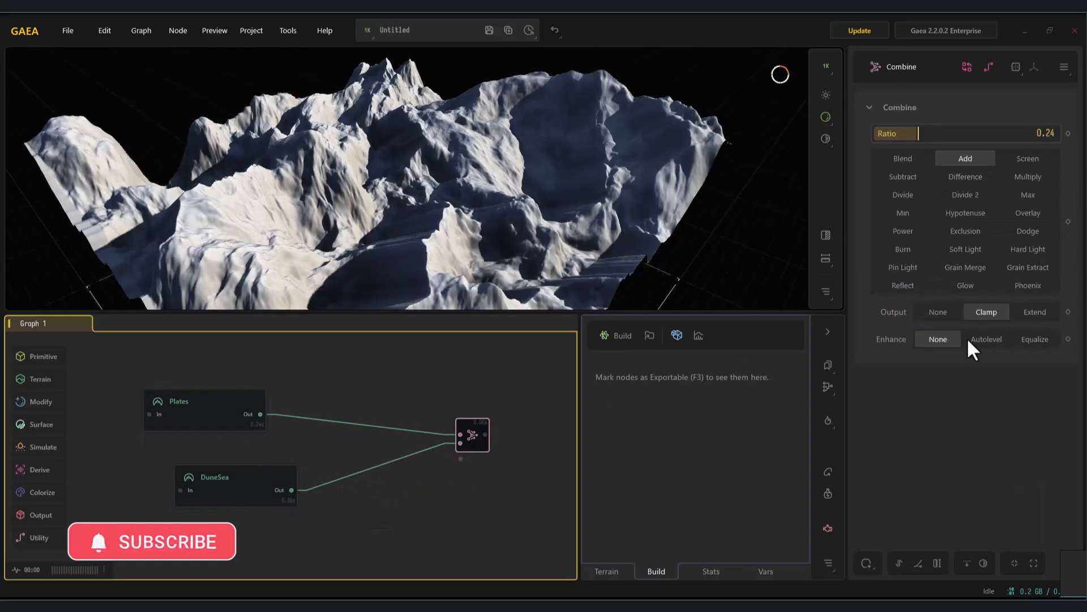
left_click_drag(914, 136, 954, 133)
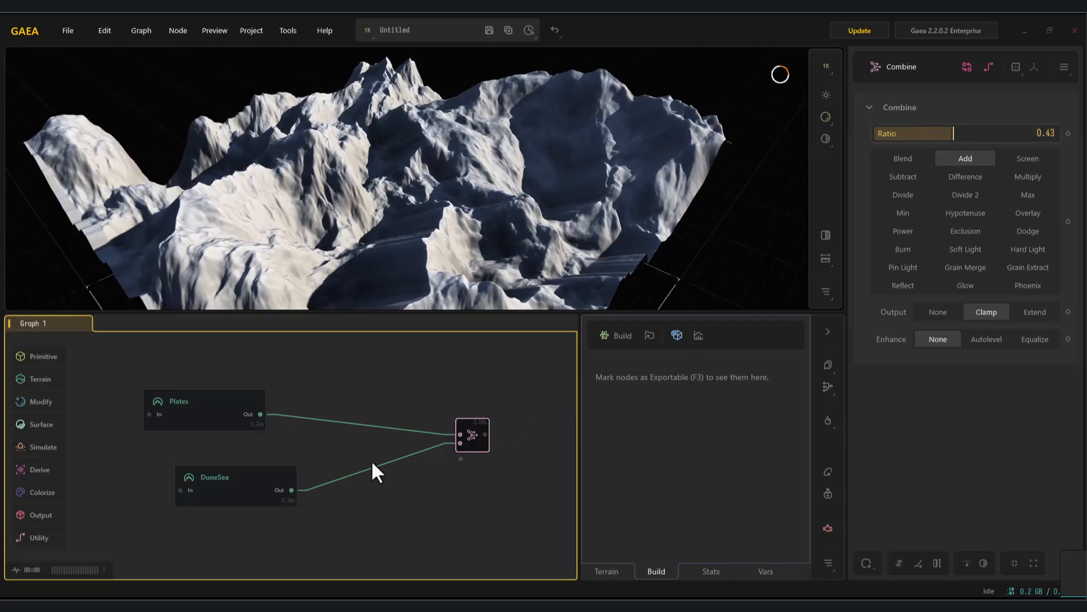
left_click(243, 486)
left_click(214, 406)
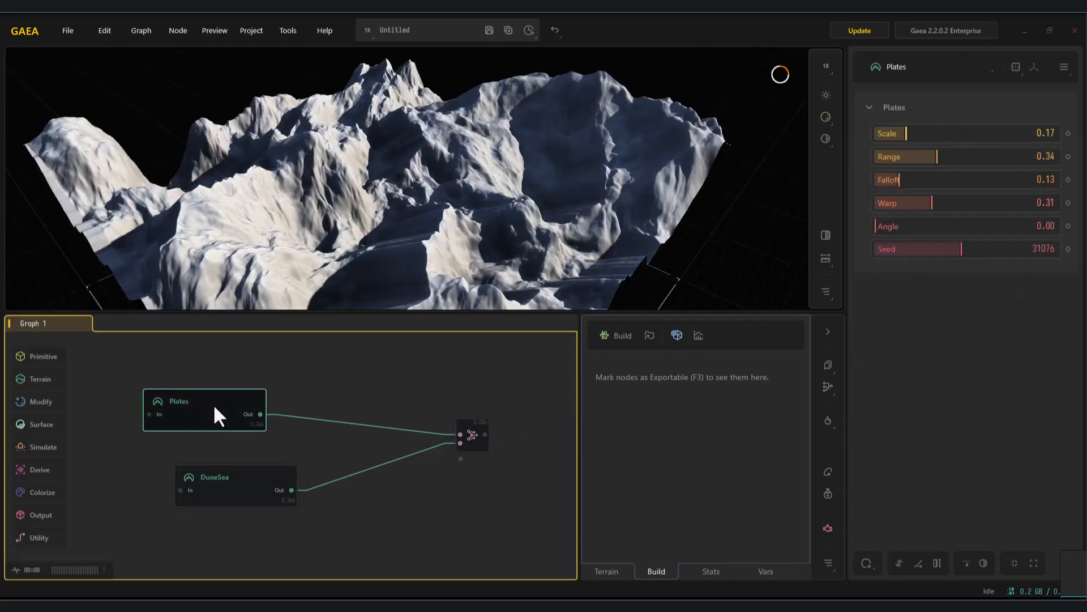
Set the DuneSea node's Height to 0.64, Sharpness to 0.12, Scale to 0.24 and Softness to 12.
left_click(217, 487)
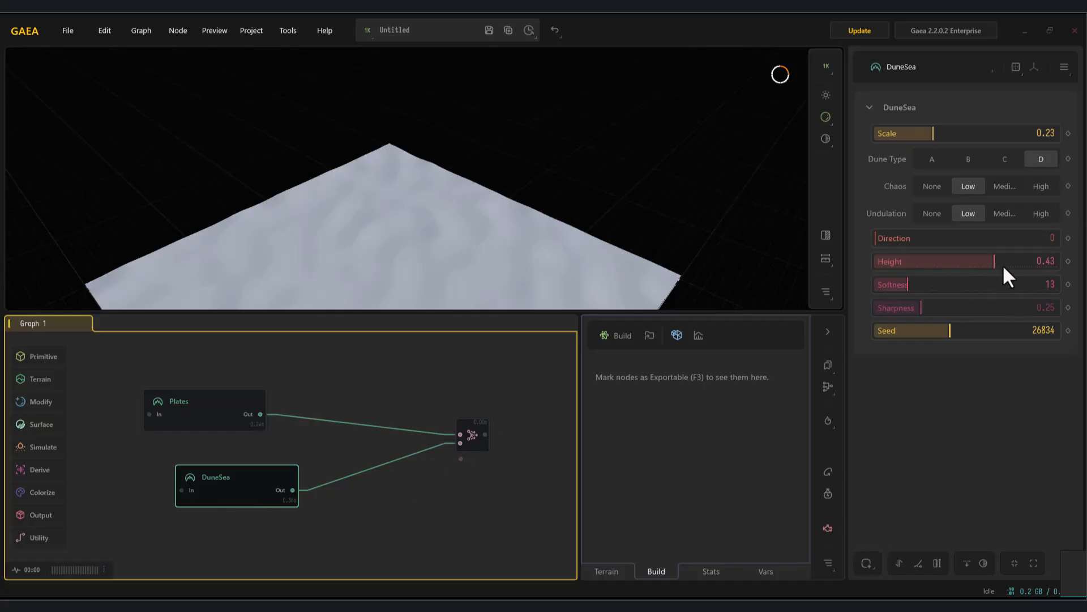
left_click_drag(1023, 261, 1024, 262)
left_click_drag(919, 306, 942, 281)
mouse_move(959, 132)
left_mouse_down()
mouse_move(973, 133)
mouse_move(938, 134)
left_mouse_up()
mouse_move(922, 288)
left_mouse_down()
mouse_move(933, 284)
mouse_move(904, 285)
left_mouse_up()
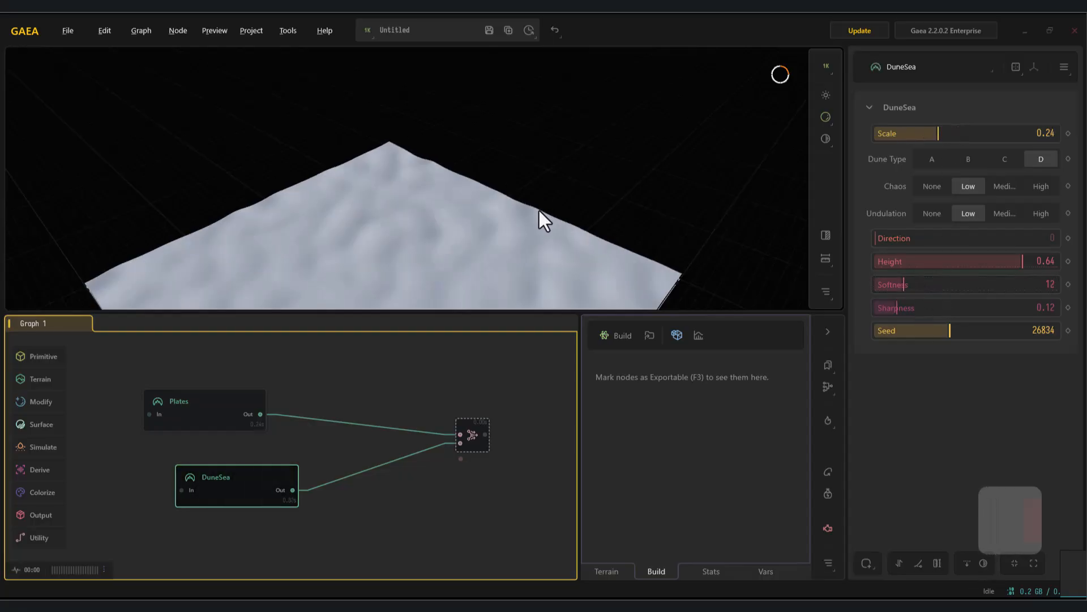
Compare the terrain previews of the DuneSea, Plates and Combine nodes from several angles.
left_click_drag(543, 212, 518, 220, "alt")
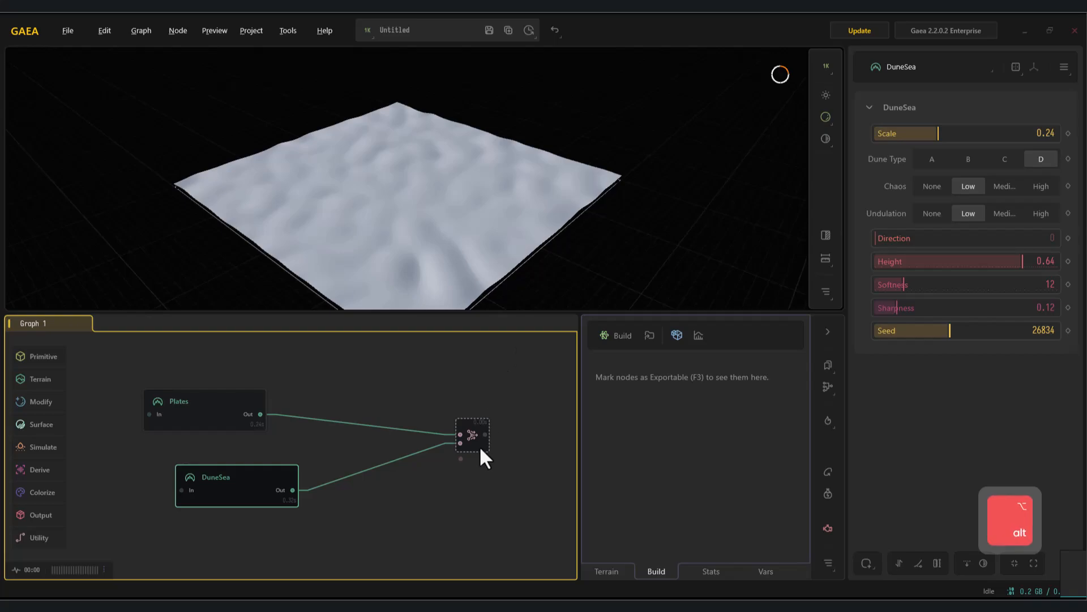
left_click(479, 445)
left_click_drag(516, 158, 499, 176, "alt")
left_click(258, 492)
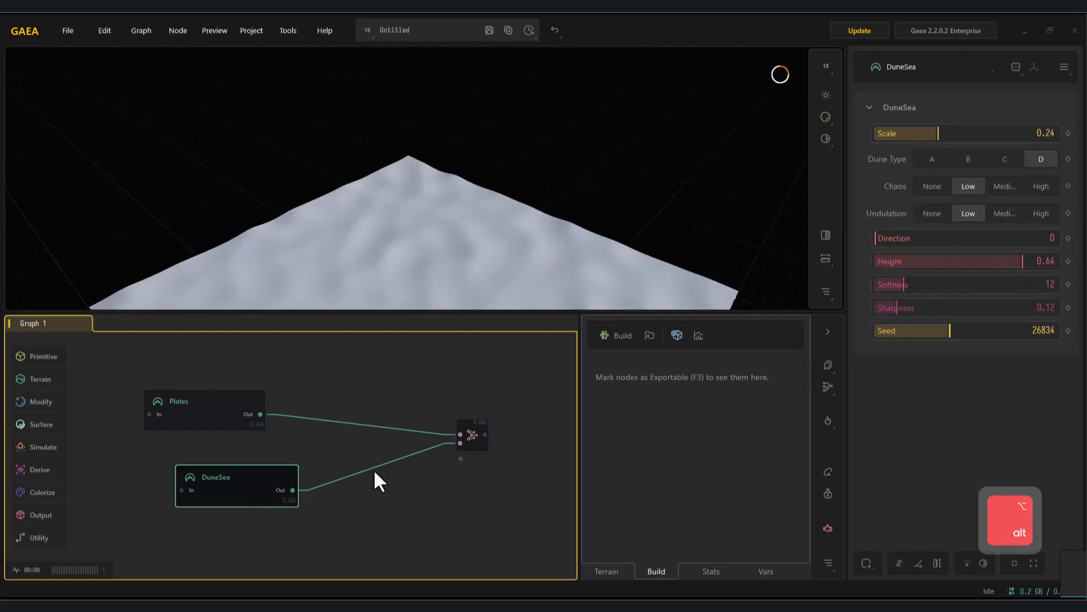
left_click(210, 416)
left_click(235, 488)
left_click(214, 405)
left_click(471, 434)
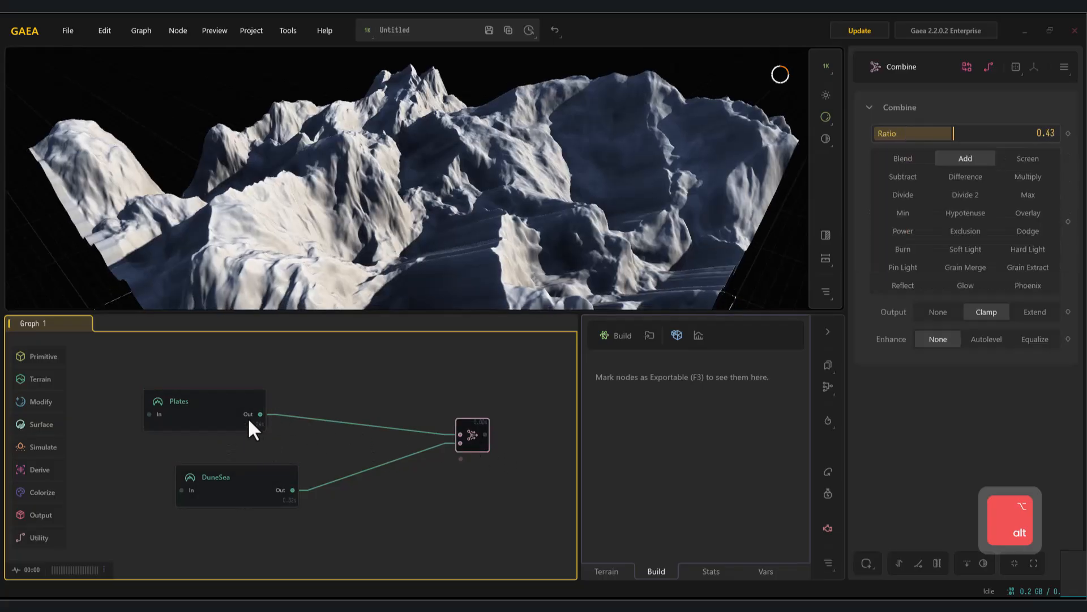
left_click(250, 417)
Adjust the Combine node's Ratio and switch its mode to Blend.
left_click(473, 436)
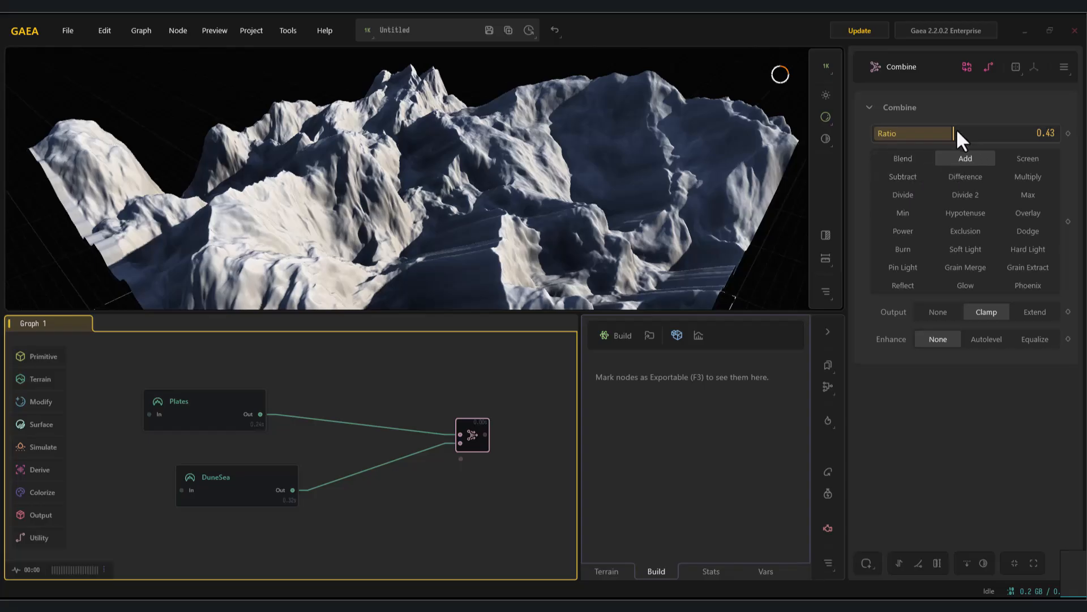
mouse_move(930, 132)
left_mouse_down()
mouse_move(1029, 153)
mouse_move(957, 156)
mouse_move(933, 141)
mouse_move(946, 140)
left_mouse_up()
left_click(909, 158)
Add a Blur node fed by the Combine output and set its Radius to 0.02.
left_click_drag(475, 452, 497, 473)
left_click(516, 477)
middle_click_drag(410, 464, 310, 450)
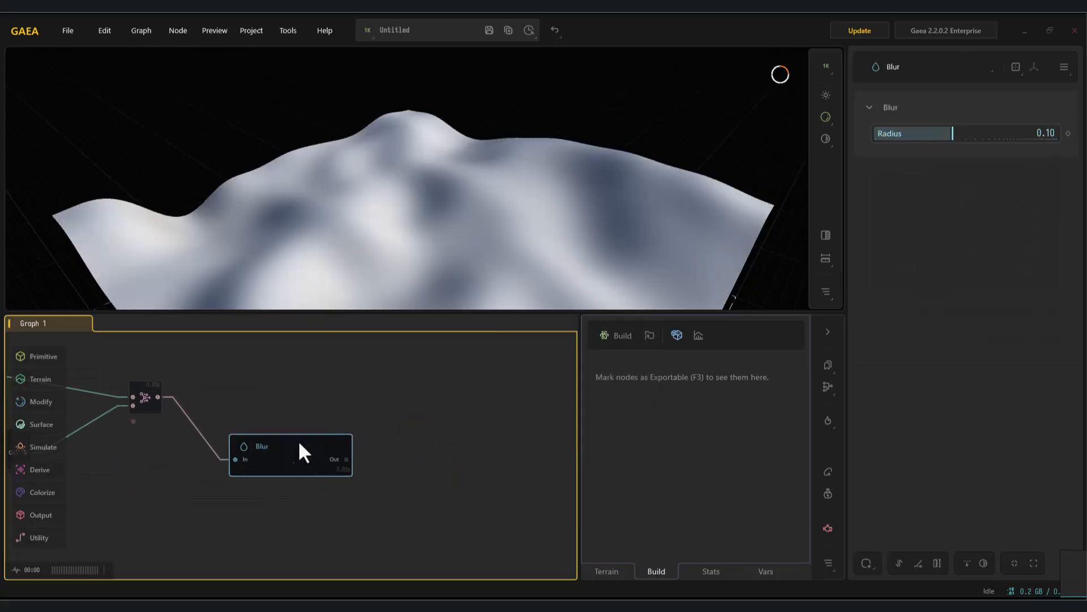
left_click_drag(908, 143, 898, 146)
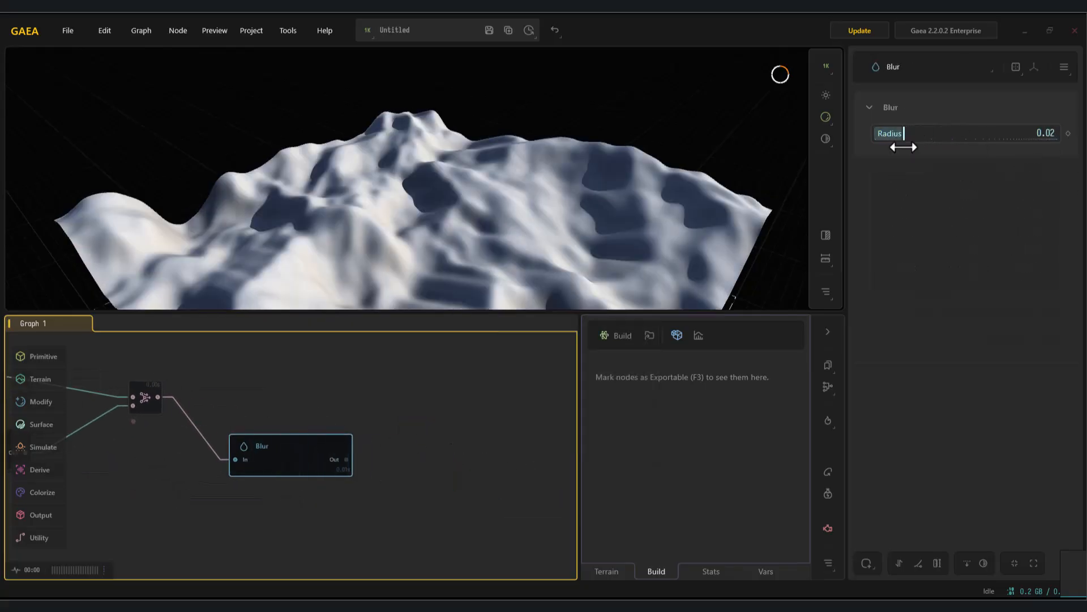
scroll(553, 179, "up", 3)
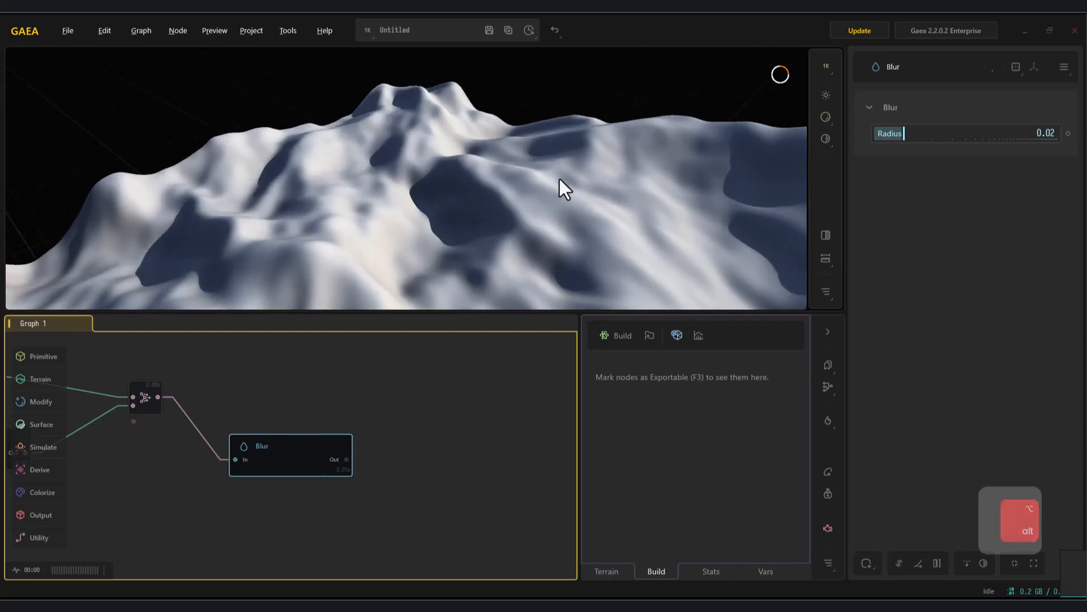
scroll(555, 177, "down", 7)
mouse_move(491, 181)
left_mouse_down("alt")
mouse_move(500, 175)
mouse_move(477, 182)
left_mouse_up("alt")
scroll(478, 182, "up", 3)
middle_click_drag(478, 182, 491, 185, "alt")
Set the Plates node's Scale to 0.34 and check the blurred terrain from the Blur node.
middle_click_drag(347, 403, 575, 427)
left_click(172, 397)
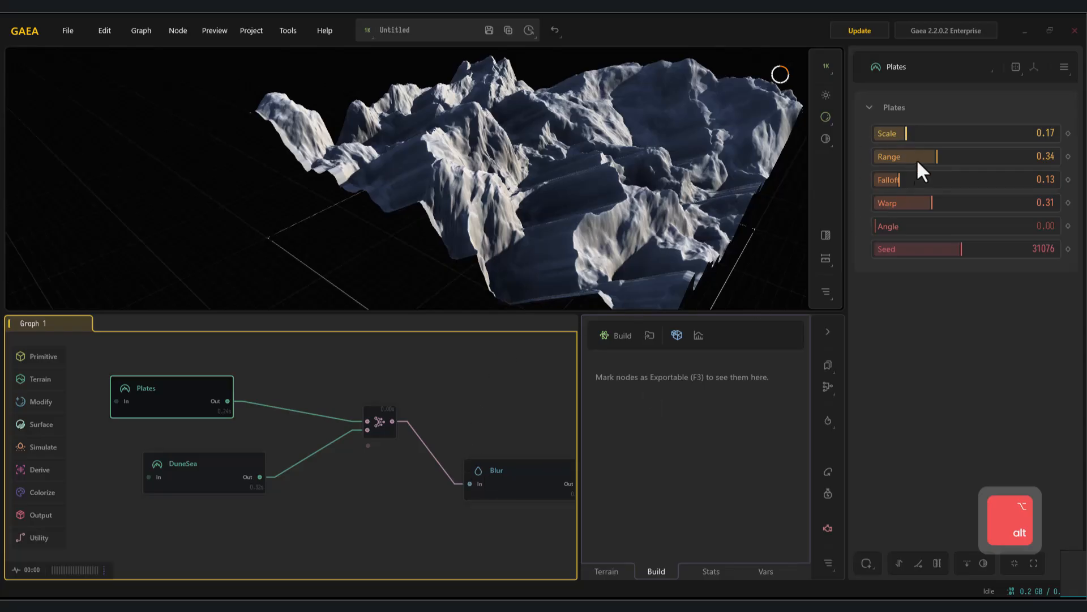
left_click_drag(919, 130, 938, 137)
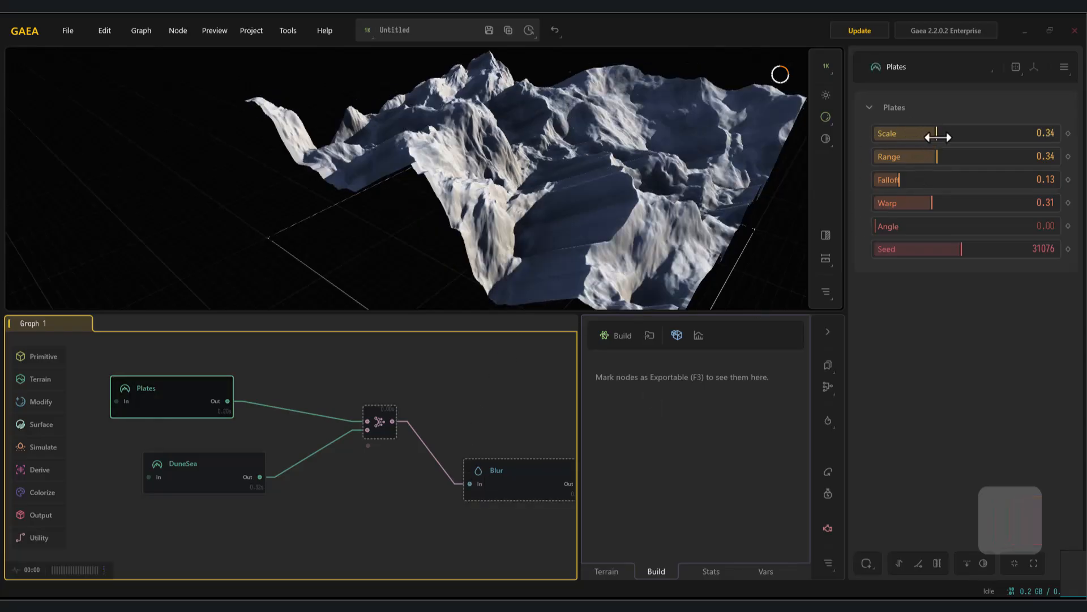
left_click(530, 486)
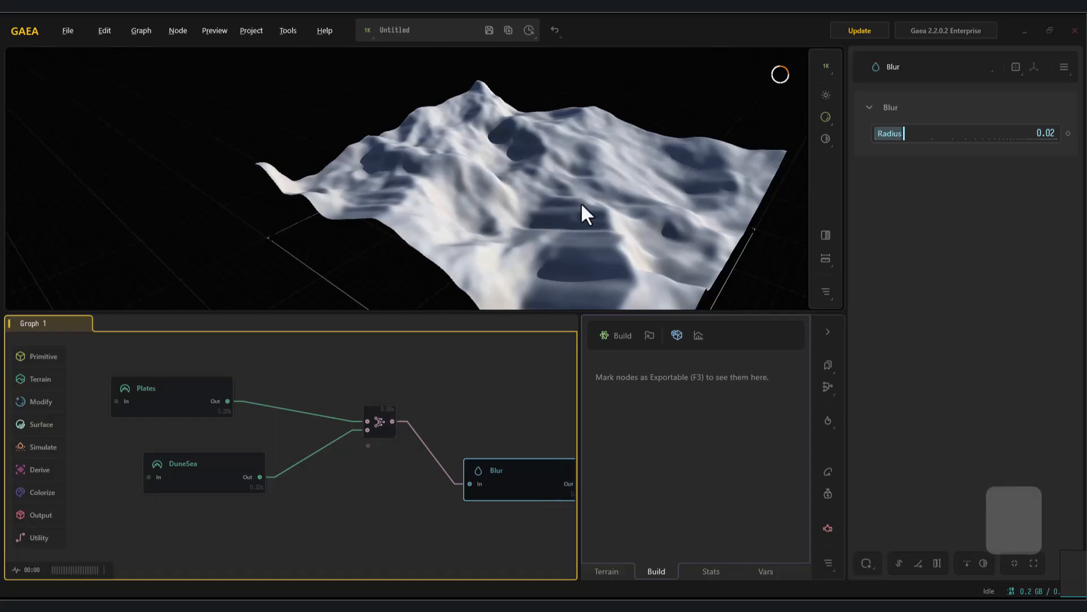
left_click_drag(551, 195, 228, 116, "alt")
Add a Wizard2 erosion node connected to the Blur output.
middle_click_drag(516, 406, 328, 356)
left_click_drag(392, 435, 487, 423)
type("wi")
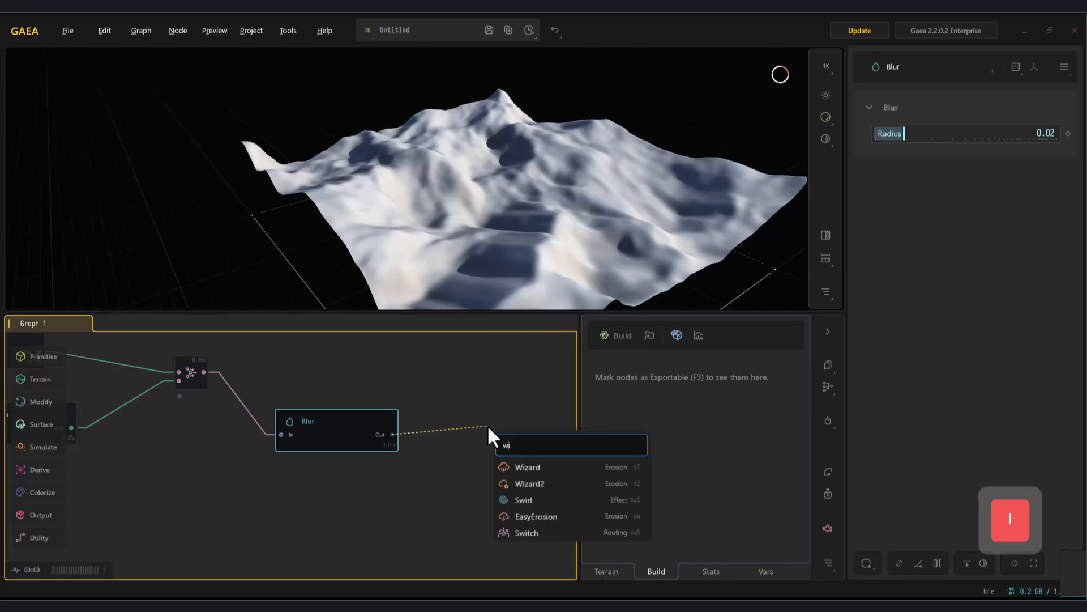
left_click(529, 482)
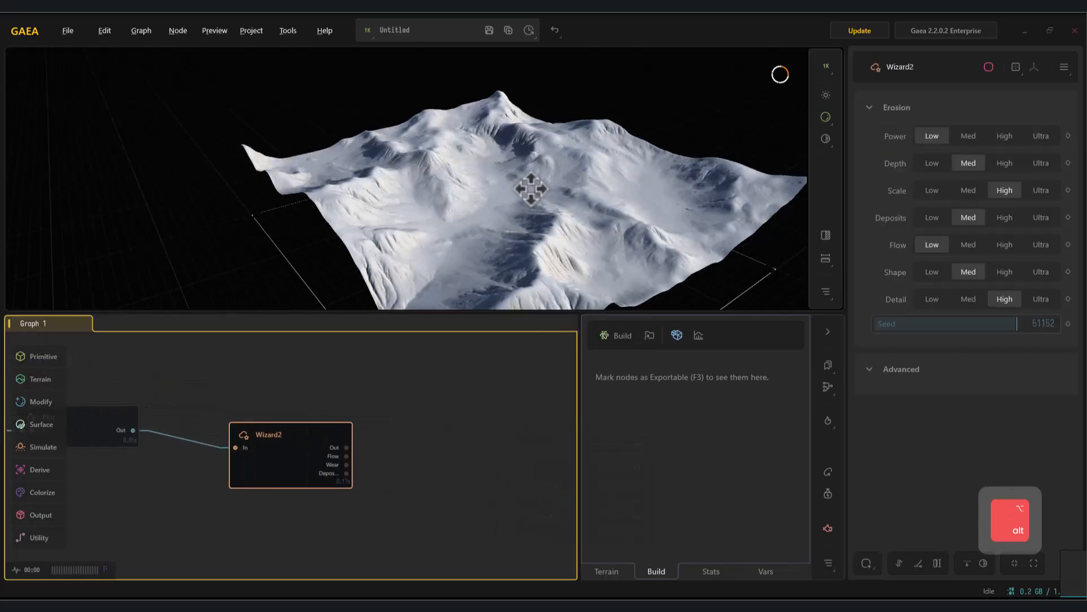
Set the Wizard2 node's Depth, Scale, Deposits and Shape to Low.
middle_click_drag(530, 189, 533, 189, "alt")
mouse_move(533, 189)
right_mouse_down("alt")
mouse_move(527, 207)
mouse_move(543, 184)
right_mouse_up("alt")
left_click_drag(544, 184, 544, 190, "alt")
left_click(922, 164)
left_click(923, 190)
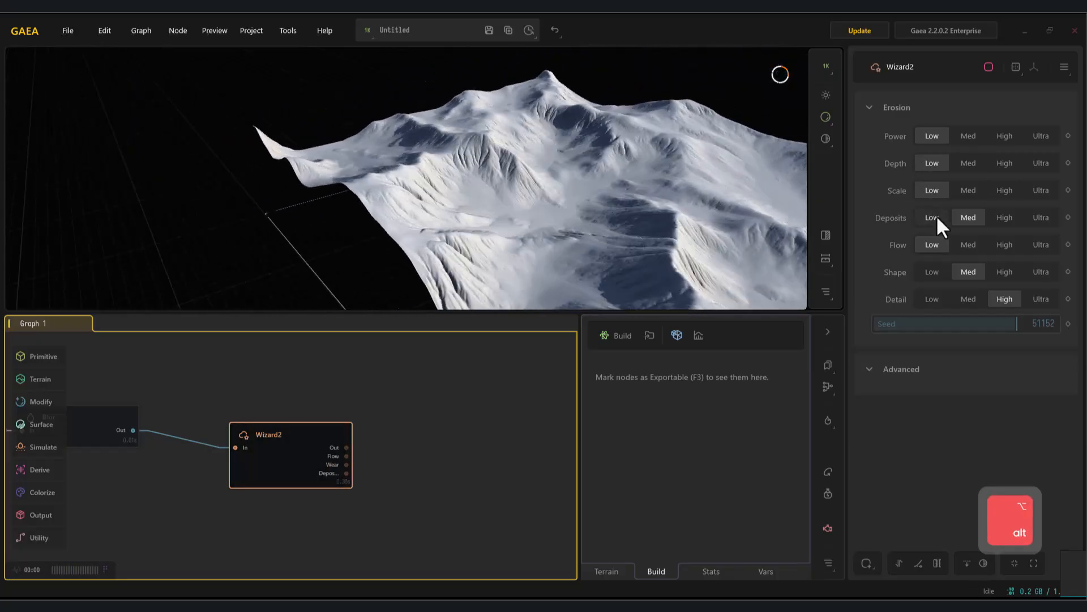
left_click(936, 217)
left_click(930, 271)
left_click_drag(619, 206, 620, 269, "alt")
Try Low and Med Detail on the Wizard2 node, then restore High.
left_click(932, 299)
left_click(968, 300)
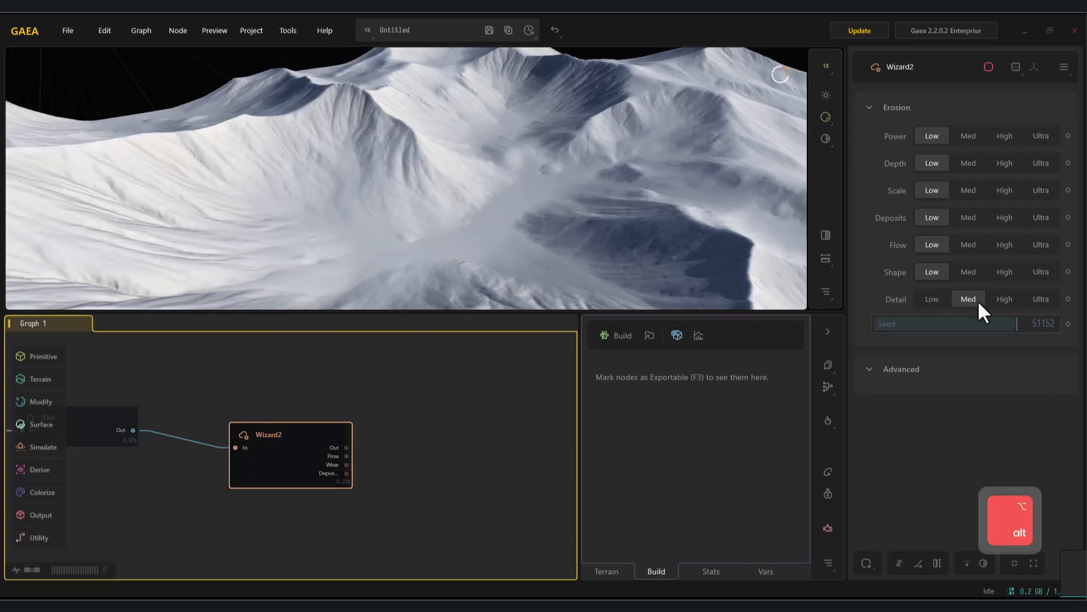
left_click(998, 299)
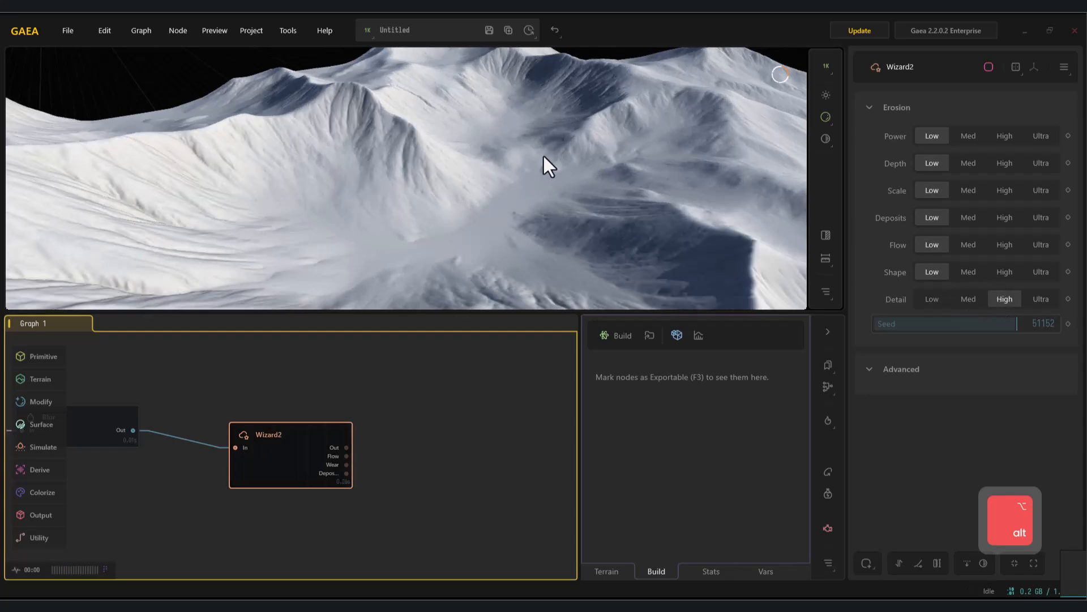
scroll(529, 158, "down", 5)
scroll(529, 158, "up", 4)
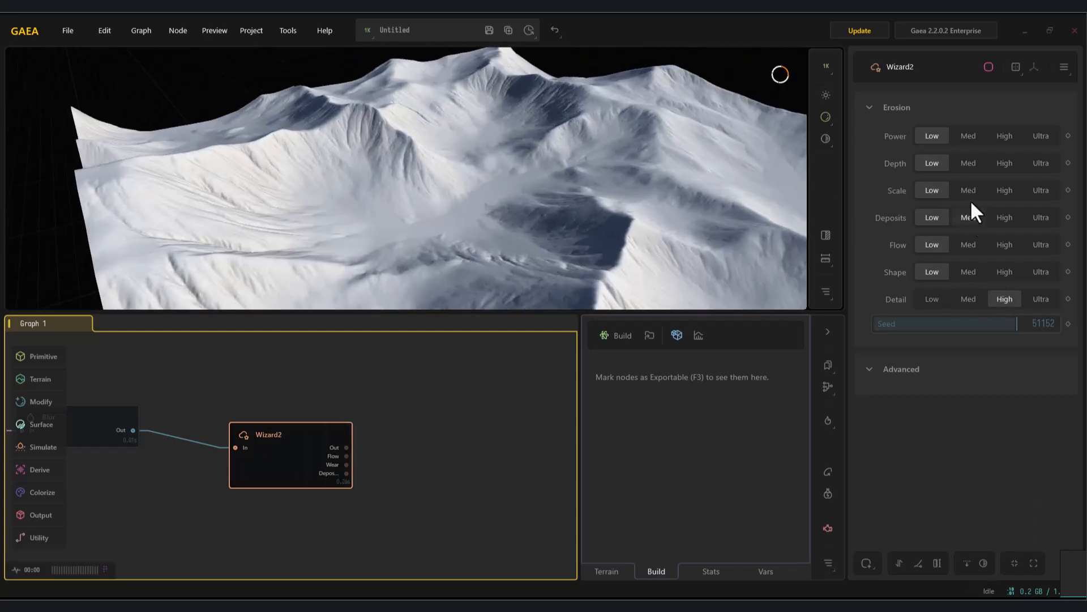
Try Med and High for the Wizard2 node's Power and Depth, returning each setting to Low.
left_click(967, 137)
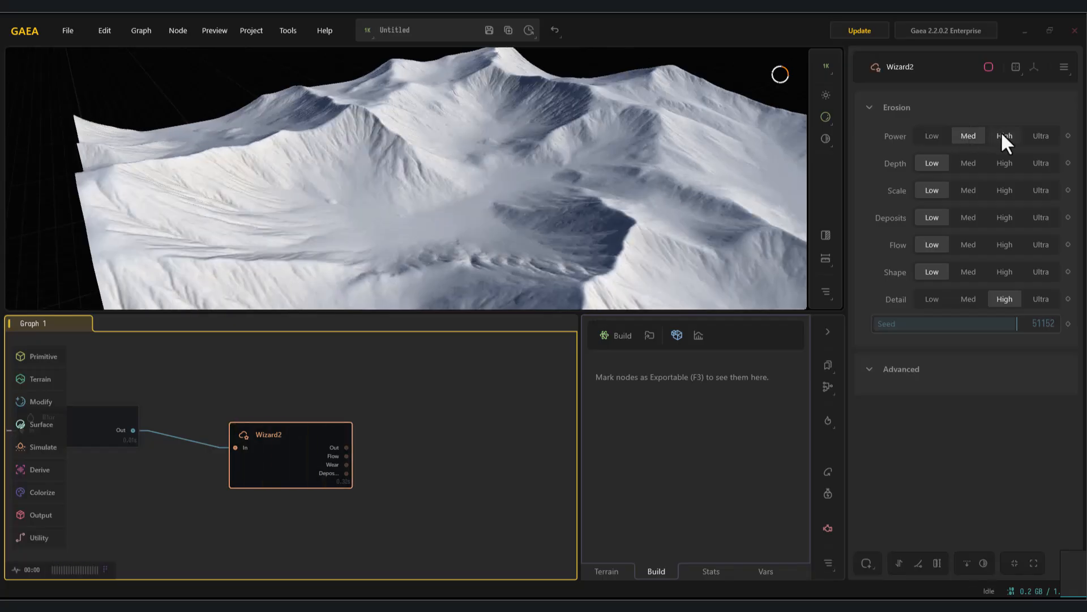
left_click(1002, 135)
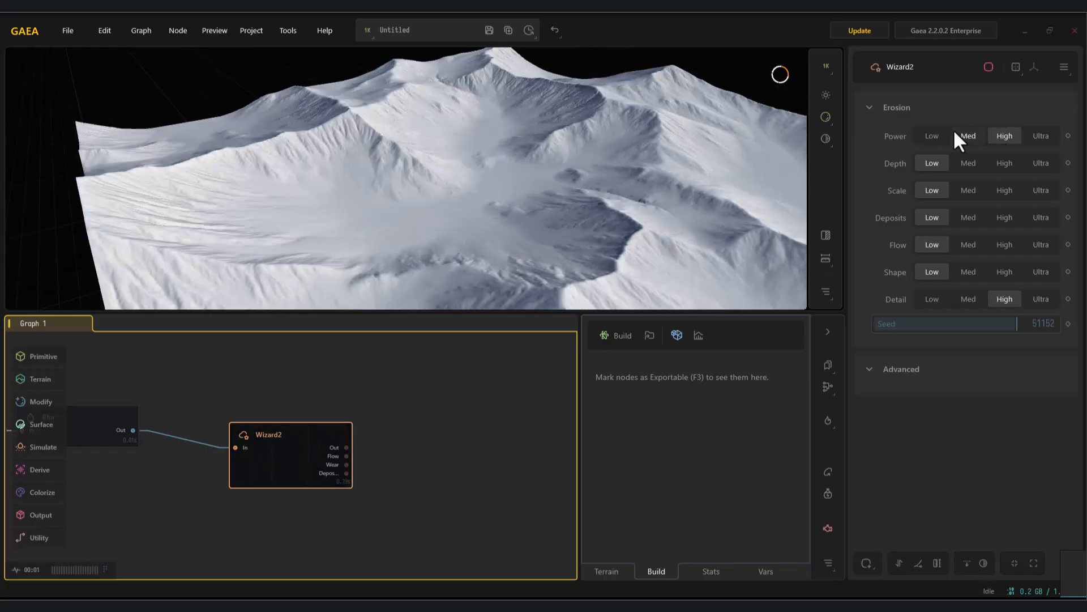
left_click(961, 135)
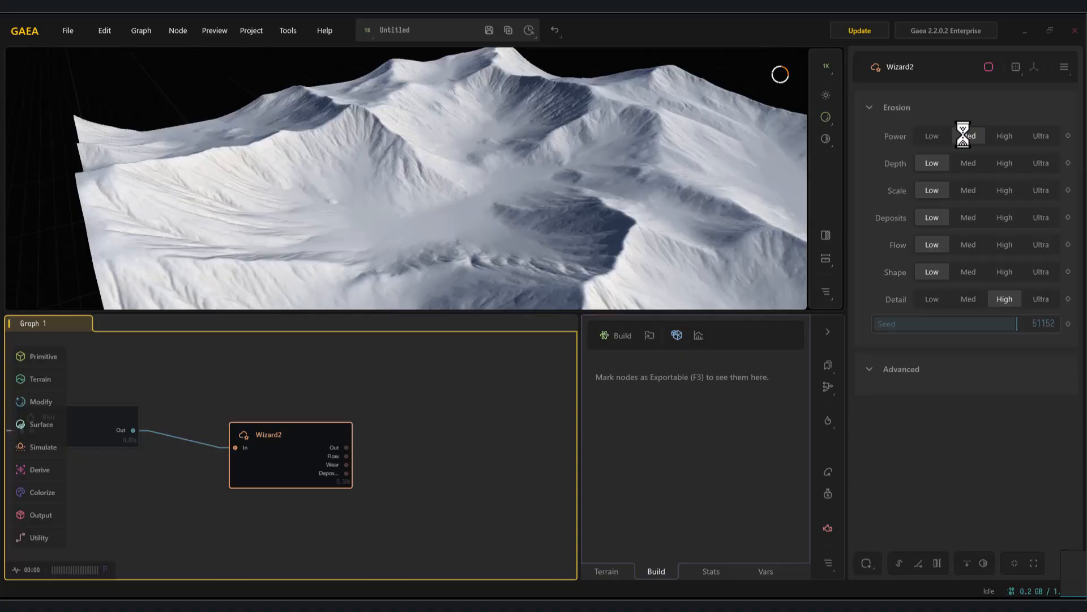
left_click(941, 135)
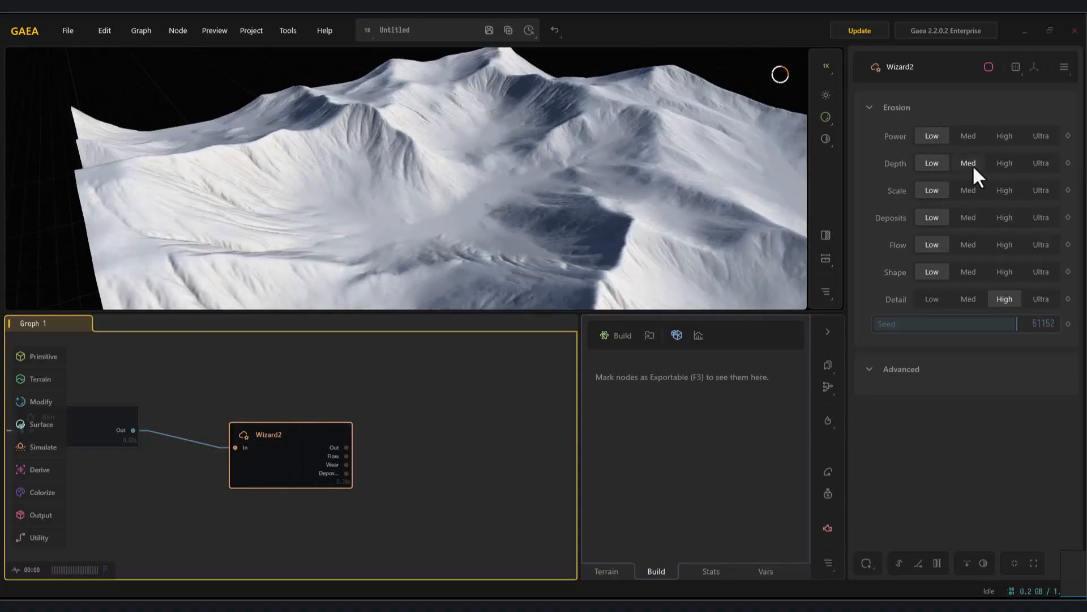
left_click(970, 164)
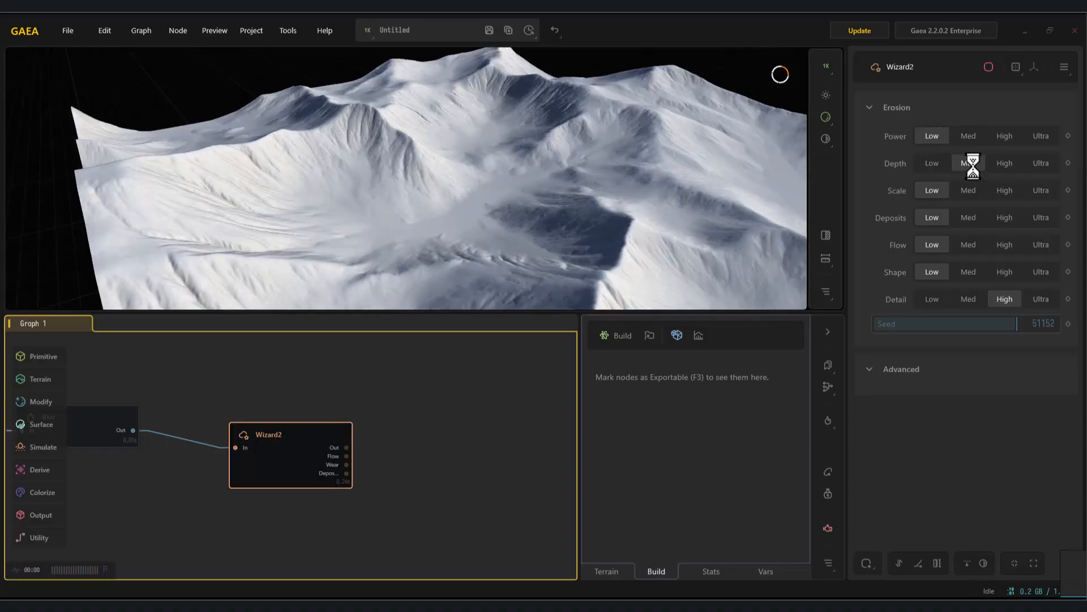
left_click(1002, 164)
left_click(931, 161)
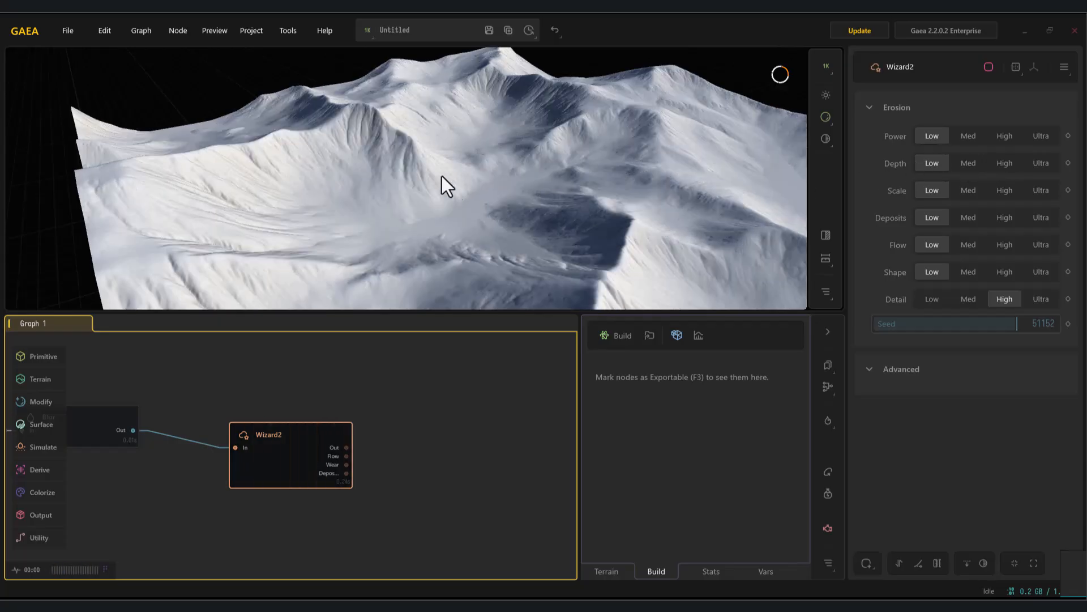
Compare the Blur terrain with the eroded Wizard2 terrain, both from afar and close up.
scroll(414, 167, "up", 5)
scroll(433, 169, "down", 10)
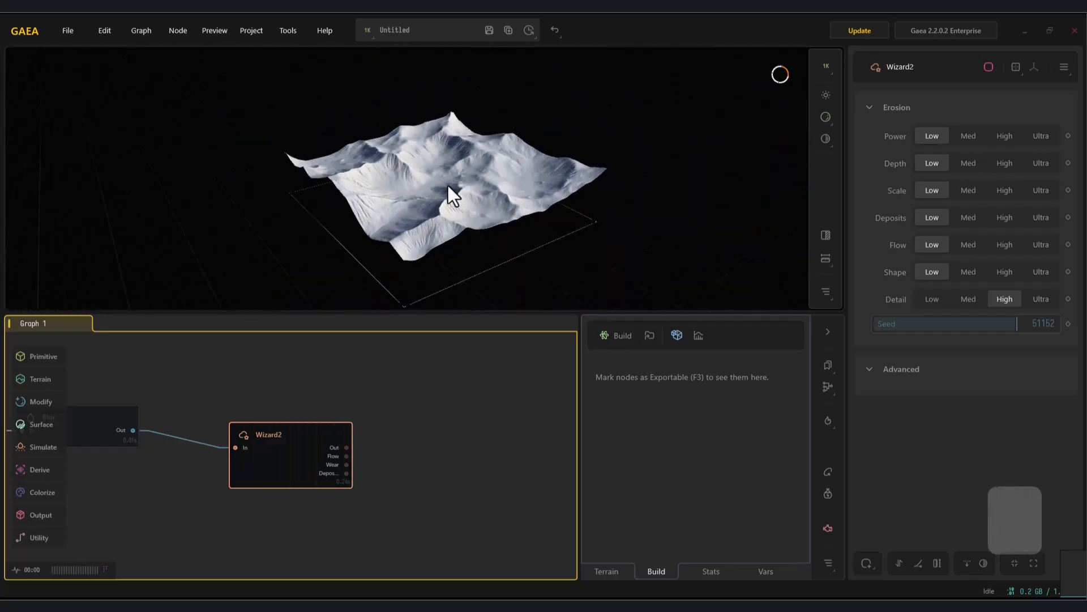
left_click_drag(449, 178, 457, 187, "alt")
middle_click_drag(170, 410, 252, 410)
left_click(175, 432)
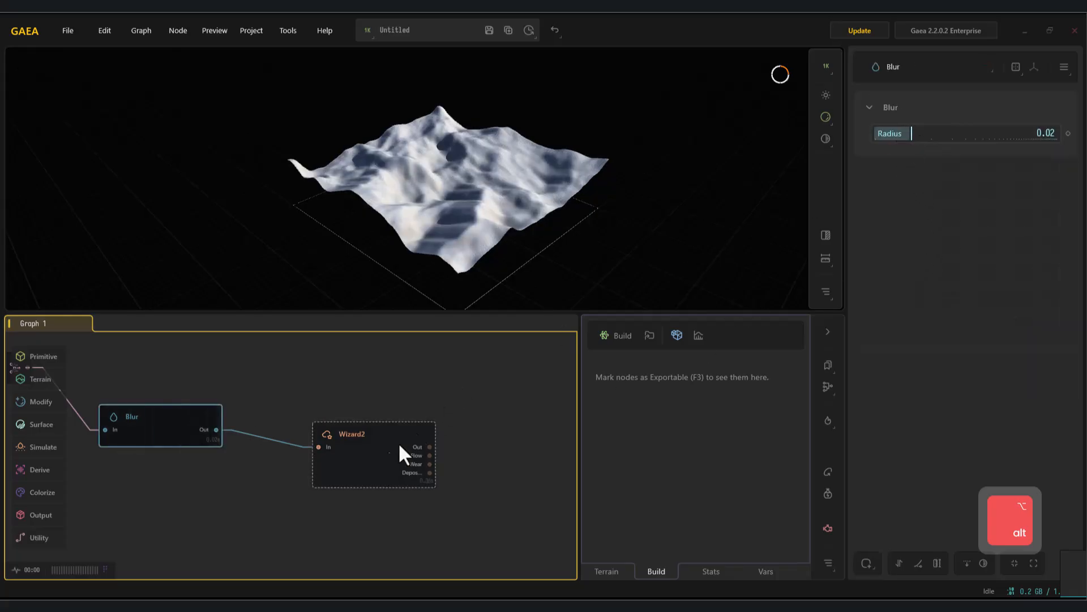
left_click(366, 461)
scroll(439, 201, "up", 5)
Try Med, High and Ultra Deposits on the Wizard2 node, then return it to Low.
left_click(969, 219)
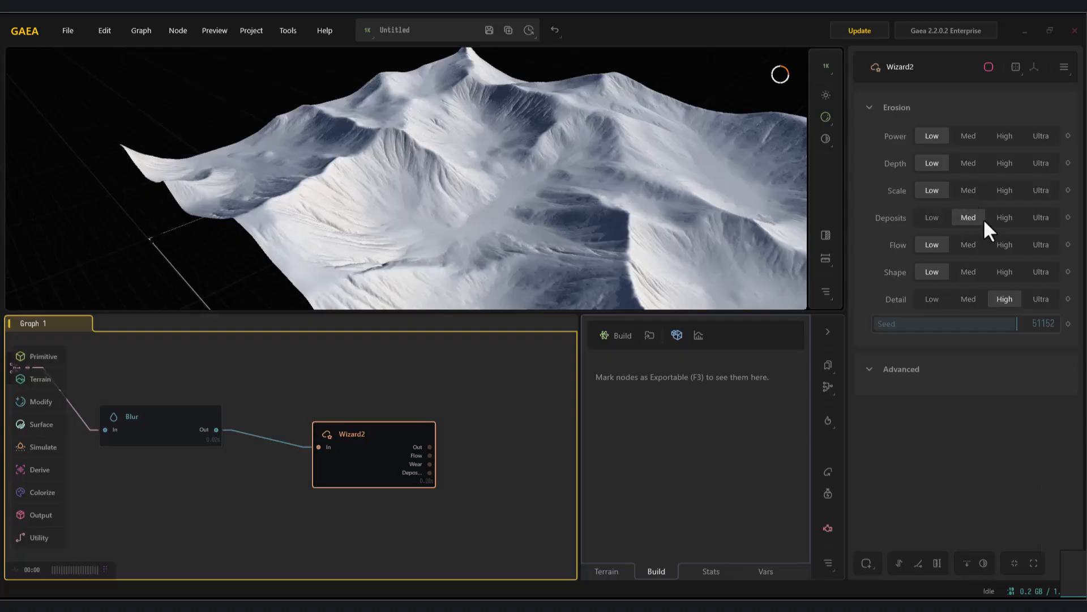
left_click(998, 218)
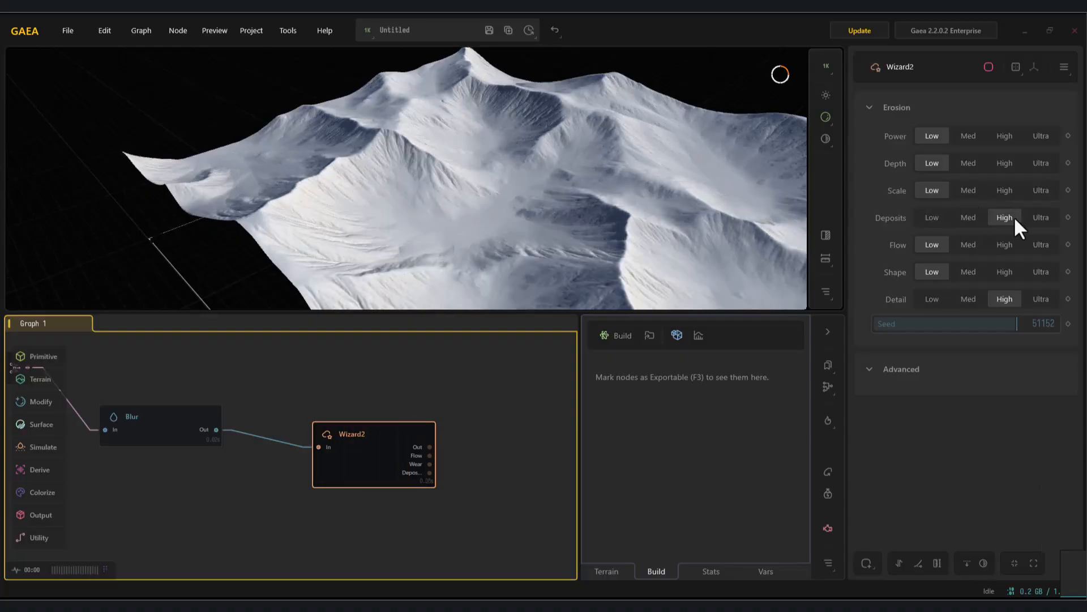
left_click(1037, 217)
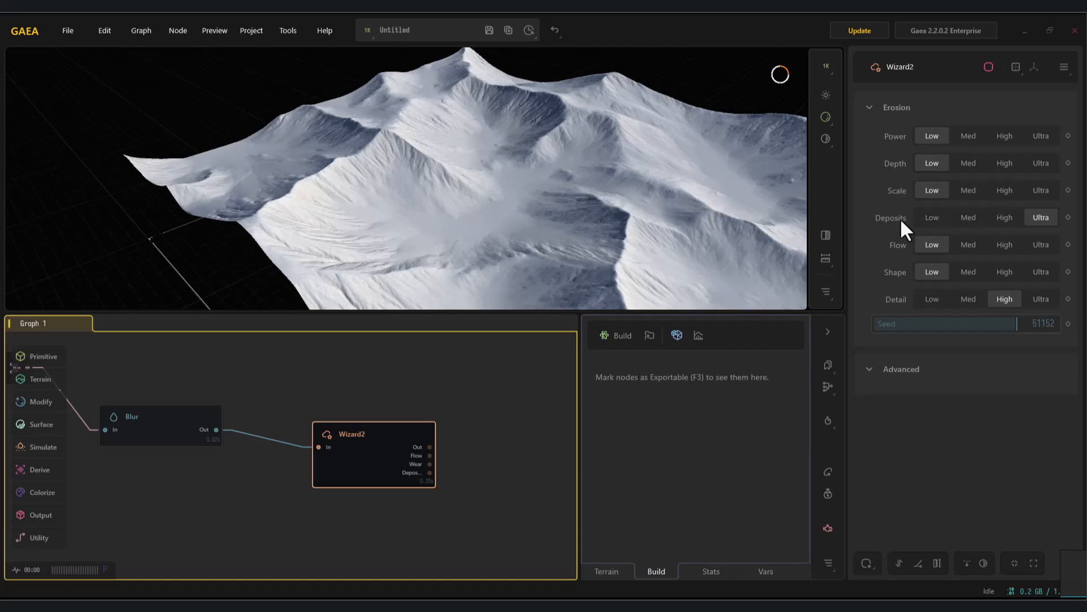
left_click(934, 218)
Try Med and High Flow on the Wizard2 node, then return it to Low.
left_click(963, 246)
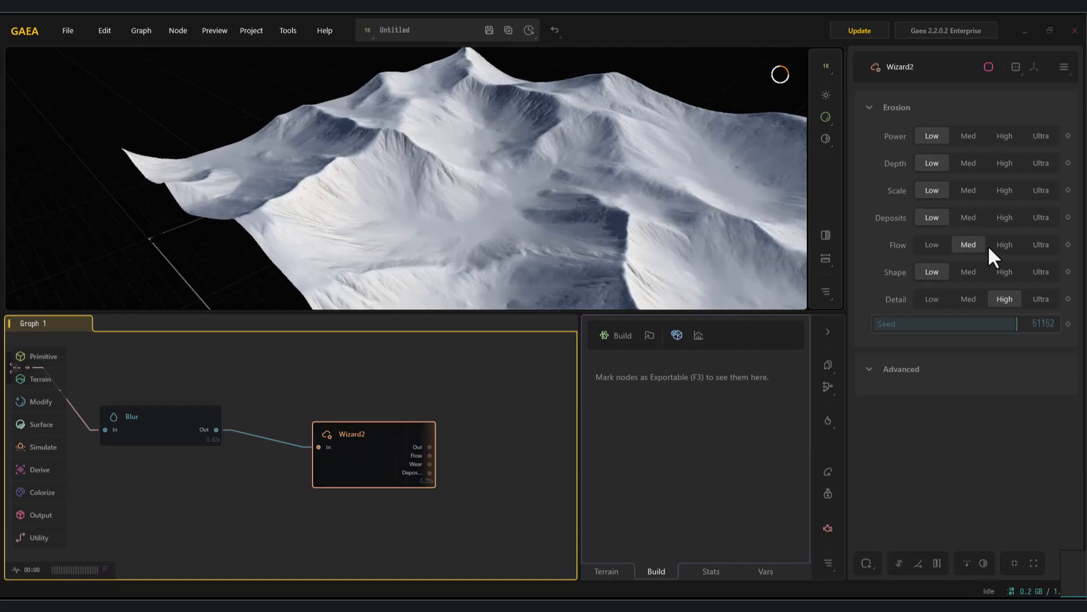
left_click(1009, 244)
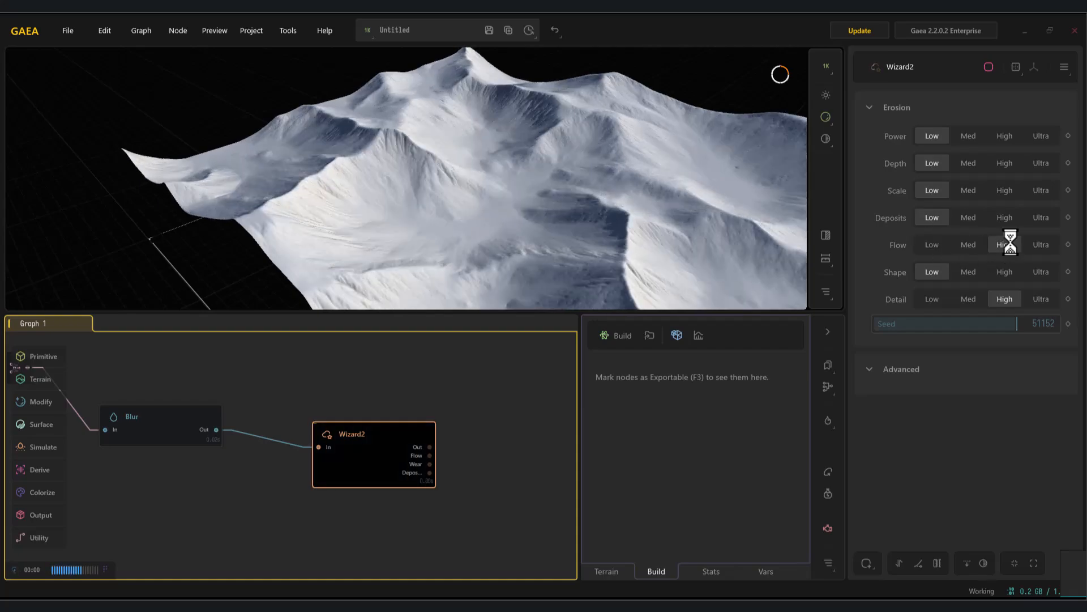
left_click(930, 245)
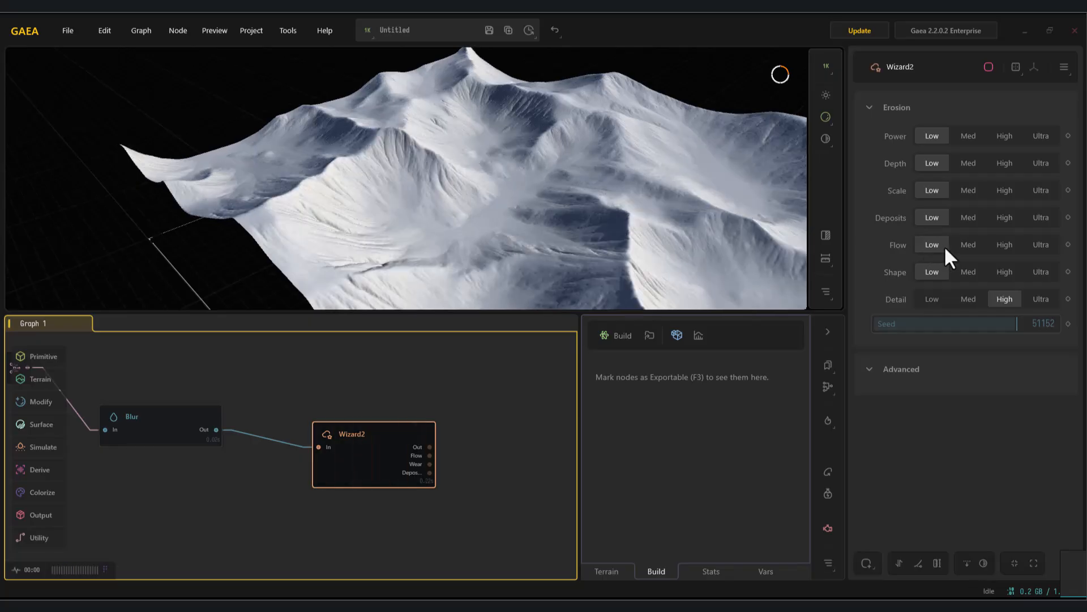
Try High Shape on the Wizard2 node and settle on Med.
left_click(967, 271)
left_click(1005, 271)
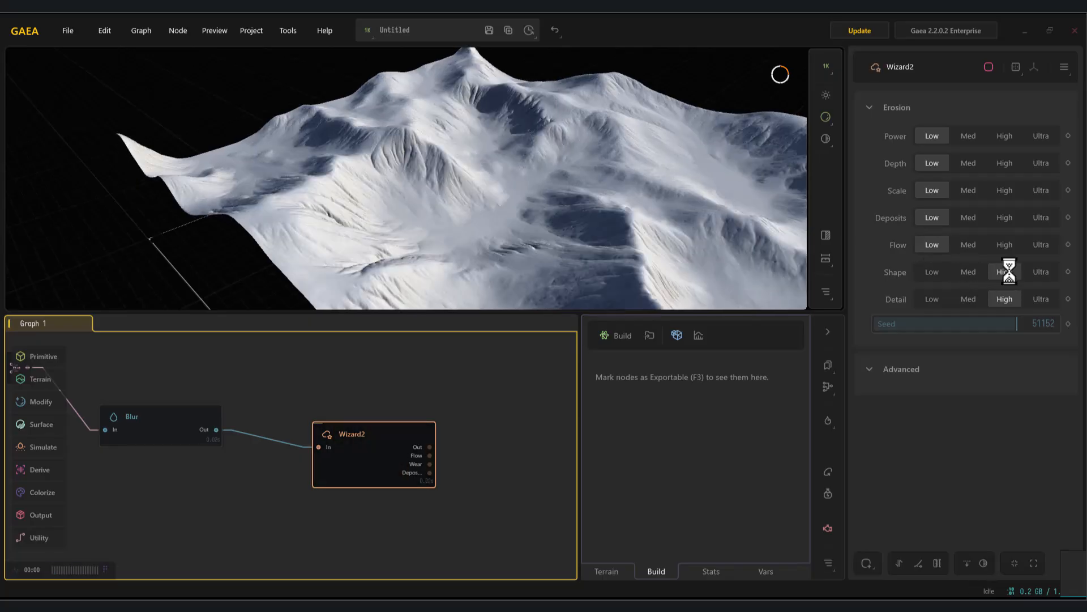
left_click(978, 270)
Lock the preview on the Wizard2 node so its terrain stays displayed while upstream nodes are edited.
scroll(518, 178, "down", 5)
key("alt")
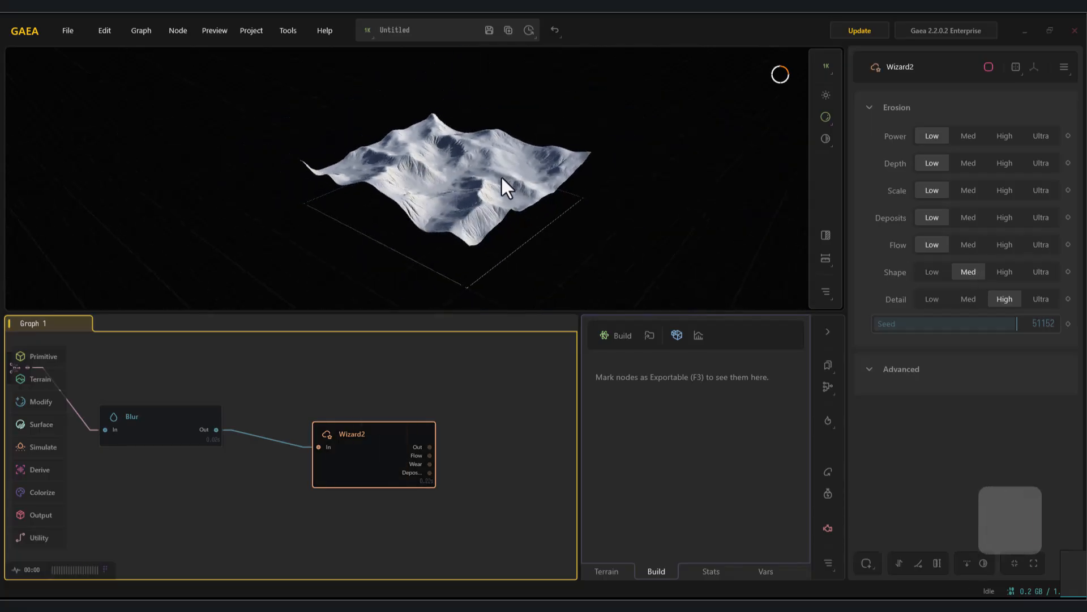
left_click_drag(266, 385, 537, 429, "alt")
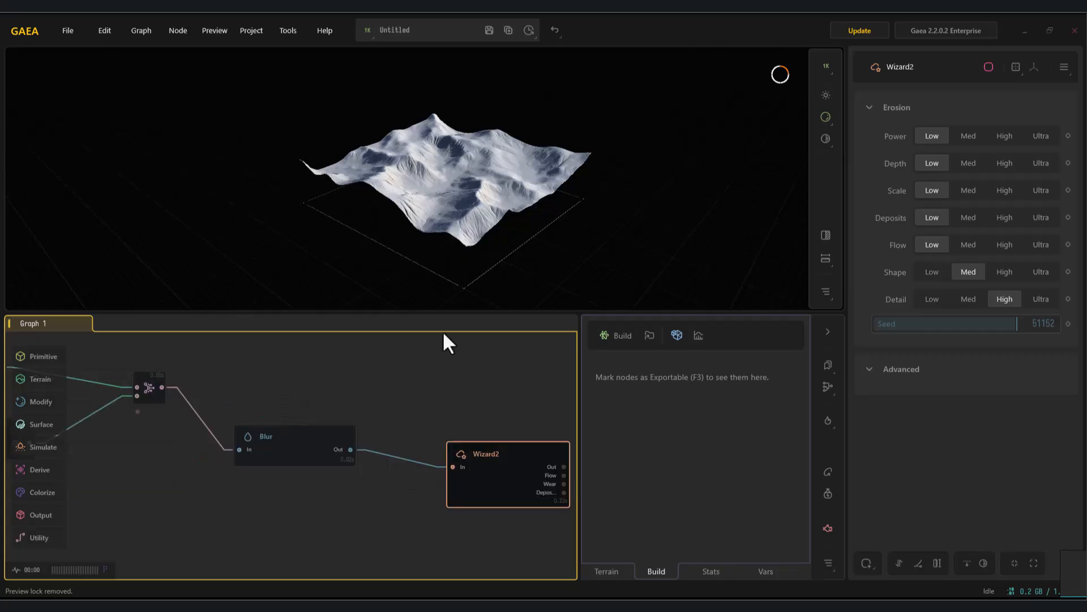
right_click(498, 486)
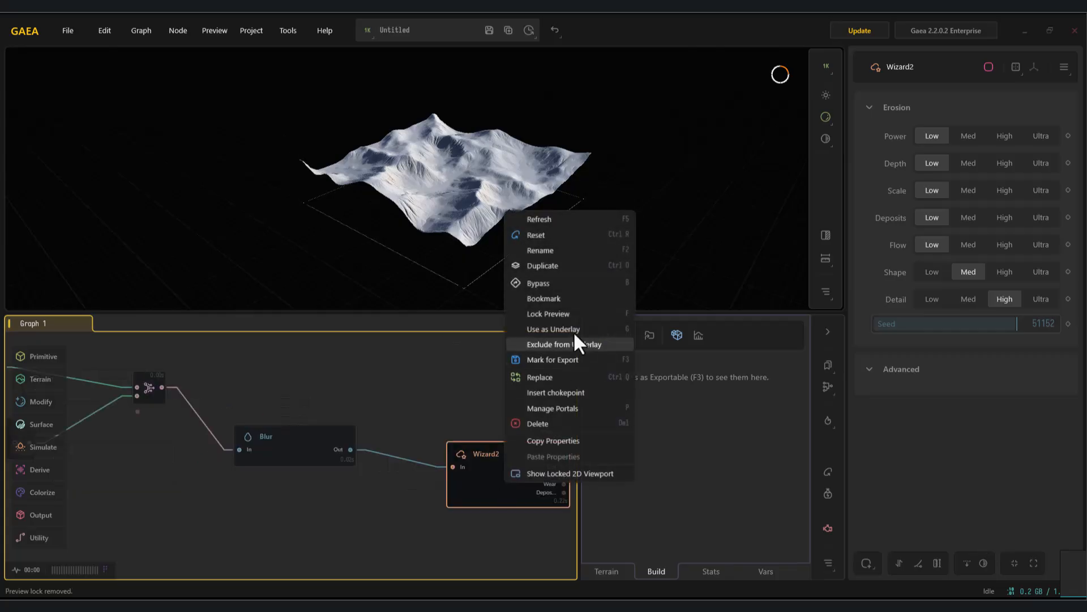
left_click(570, 315)
Fine-tune the radius of the Blur node that feeds Wizard2.
middle_click_drag(383, 404, 364, 392)
middle_click_drag(297, 431, 370, 429)
left_click(369, 435)
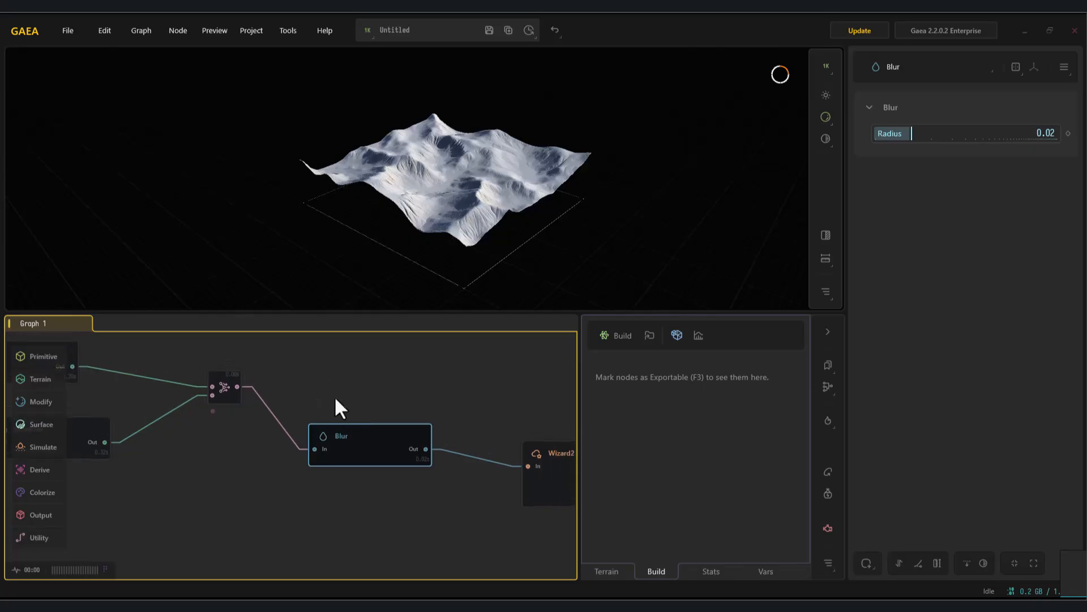
scroll(464, 198, "up", 5)
mouse_move(915, 133)
left_mouse_down()
mouse_move(941, 133)
mouse_move(919, 133)
left_mouse_up()
Set the Ratio of the Combine node joining Plates and DuneSea to 0.52.
left_click_drag(428, 236, 412, 231, "alt")
middle_click_drag(232, 407, 328, 417)
left_click(324, 403)
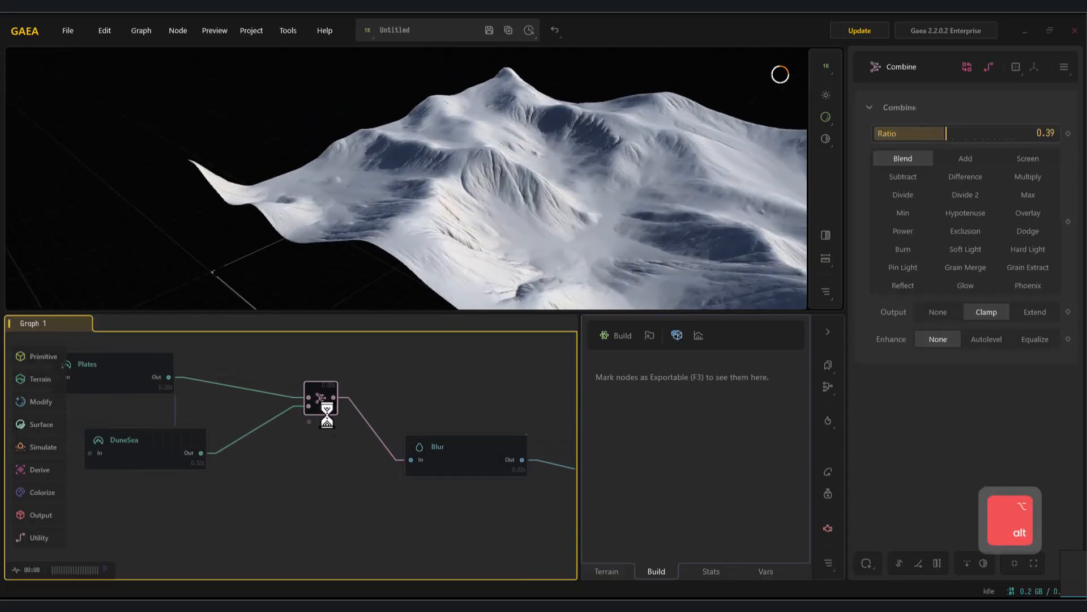
left_click_drag(928, 135, 970, 134)
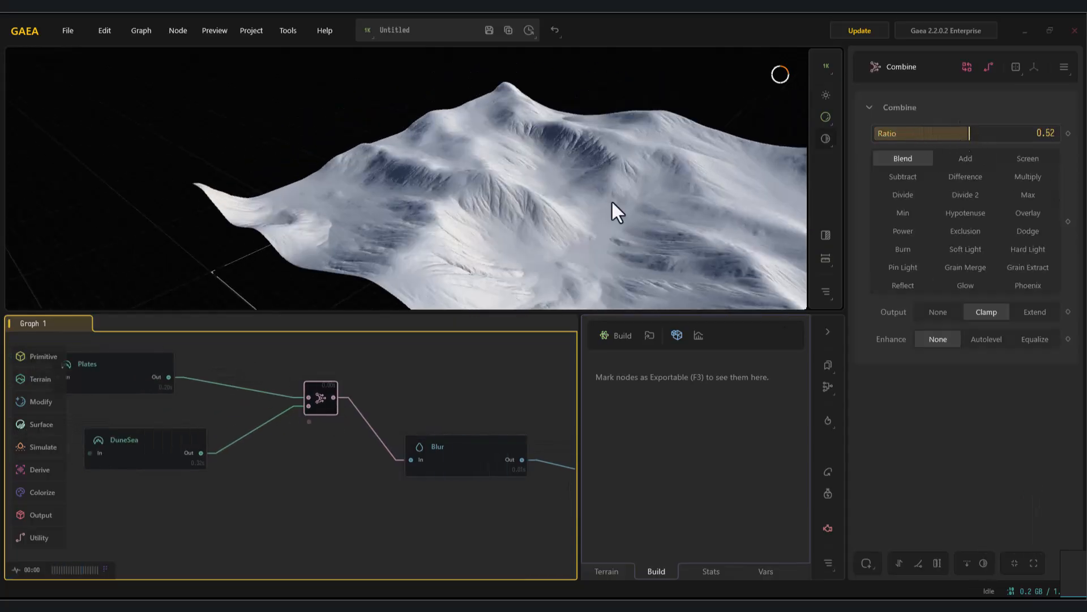
Adjust the Plates node's parameters to vary the base terrain, judging the effect on the locked Wizard2 preview.
scroll(560, 175, "down", 3)
left_click_drag(560, 175, 468, 160, "alt")
middle_click_drag(165, 383, 296, 393)
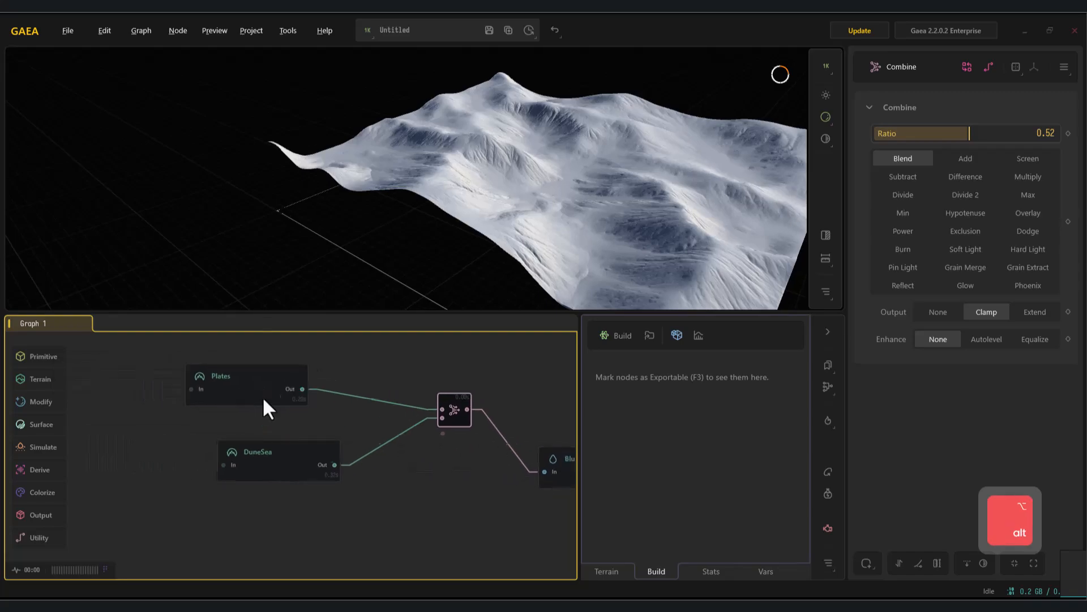
left_click(296, 393)
left_click_drag(937, 158, 966, 159)
left_click_drag(902, 185, 970, 206)
left_click_drag(767, 185, 456, 281, "alt")
Unlock the Wizard2 preview and connect a new Blur node with Radius 0.01 to its main output.
right_click(343, 463)
left_click(406, 290)
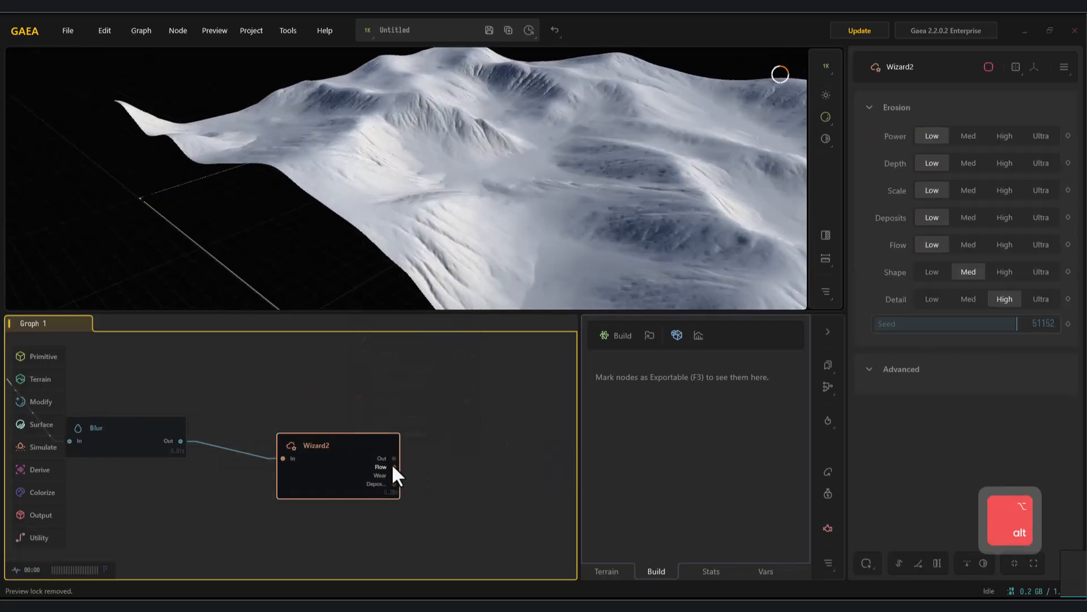
left_click_drag(394, 459, 489, 463)
type("bl")
left_click(550, 367)
left_click_drag(944, 135, 889, 141)
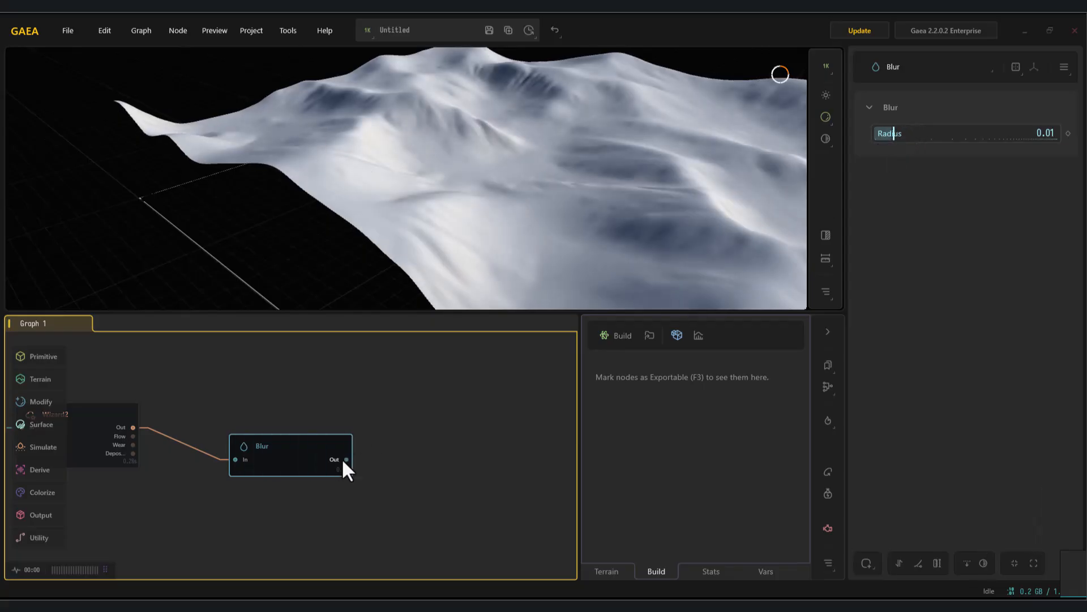
Add a Wizard node after the new Blur and set Density, Material, Channel Depth, Deposits, Removal and Bulk to Low.
left_click_drag(343, 460, 428, 470)
type("wi")
left_click(483, 509)
left_click(931, 164)
left_click(930, 191)
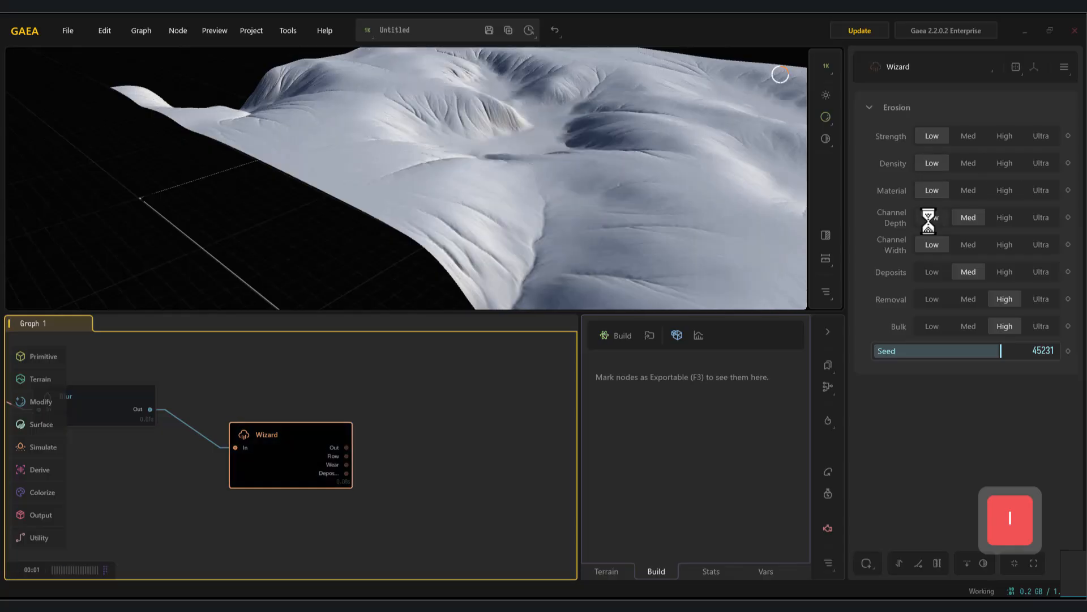
left_click(931, 217)
left_click(932, 272)
left_click(931, 299)
left_click(932, 326)
Undo a trial of Med Strength on the Wizard node and set its Density and Material to Med.
left_click(968, 136)
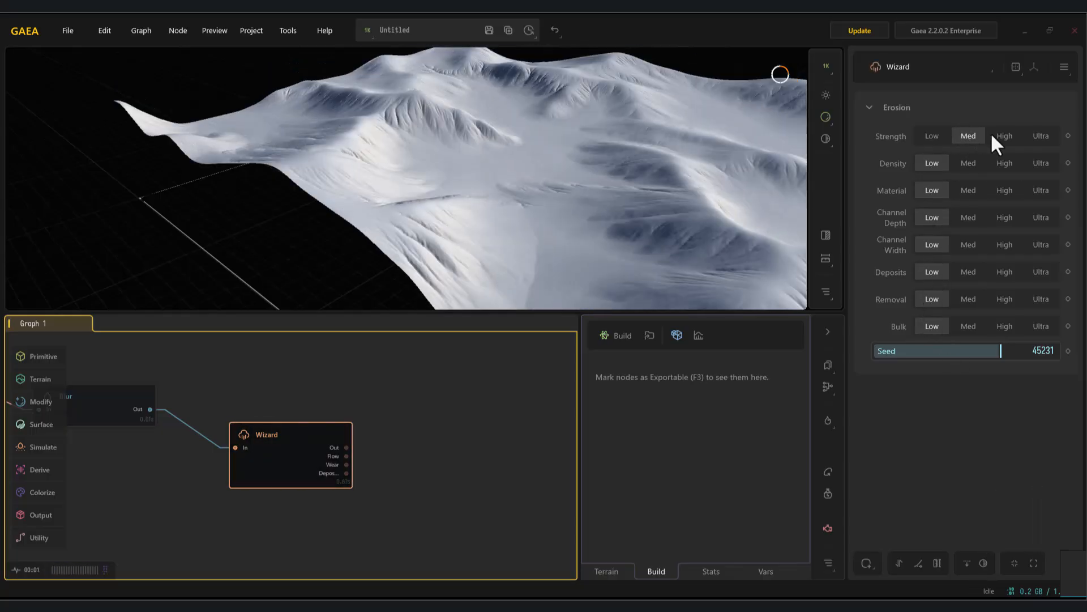
key("ctrl+z")
left_click(968, 162)
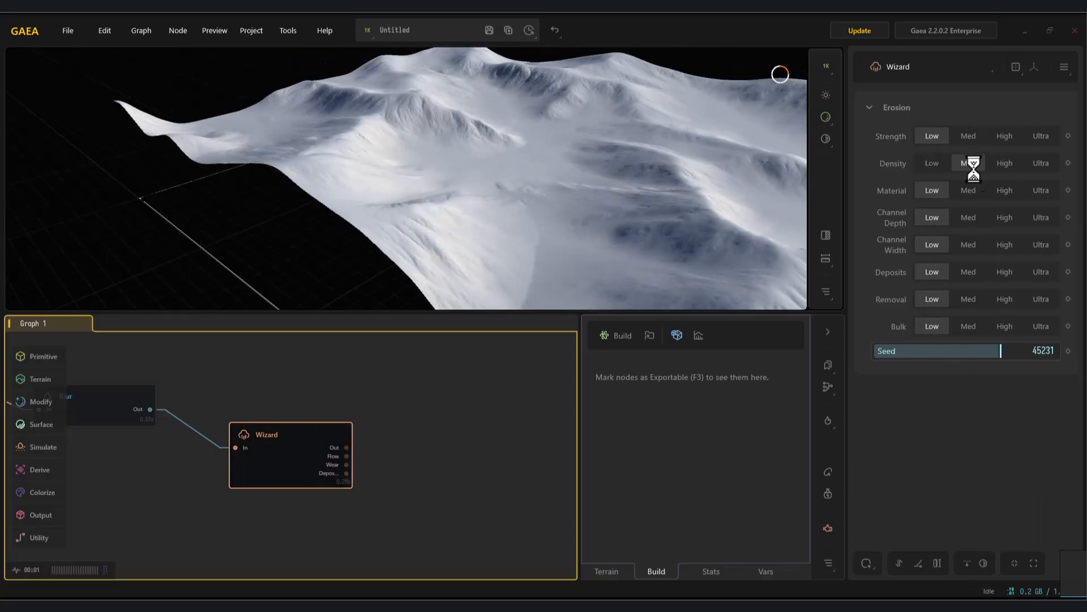
left_click(966, 190)
left_click(993, 190)
left_click(967, 194)
Try Med and High for the Wizard node's Channel Depth and Channel Width, returning both to Low.
left_click(959, 218)
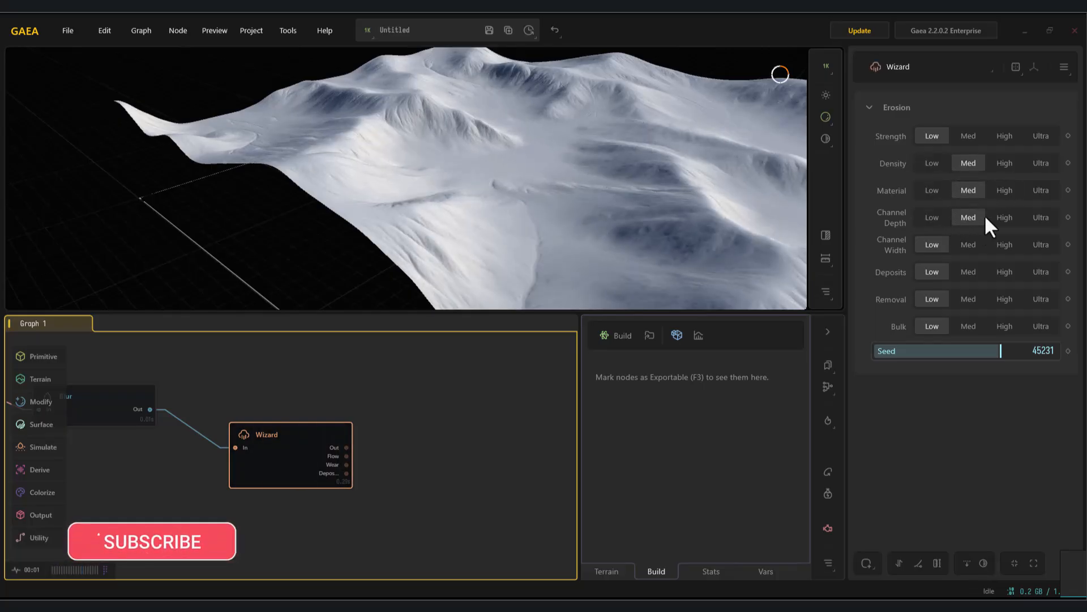
left_click(993, 216)
left_click(942, 220)
left_click(965, 246)
left_click(991, 245)
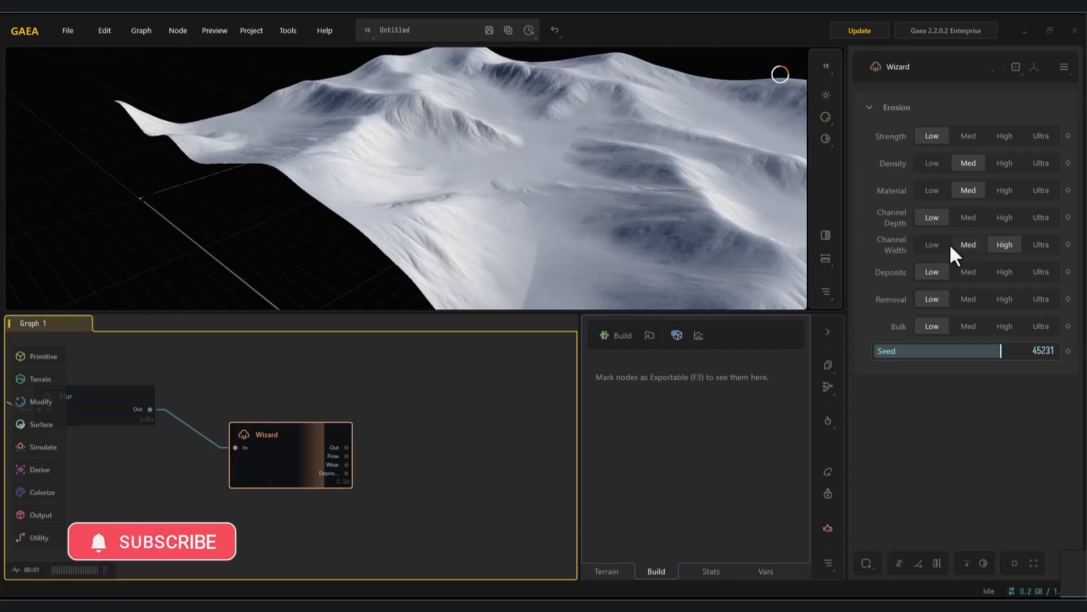
left_click(932, 244)
Try Med and High for the Wizard node's Removal and Bulk, returning both to Low.
left_click(966, 299)
left_click(1006, 299)
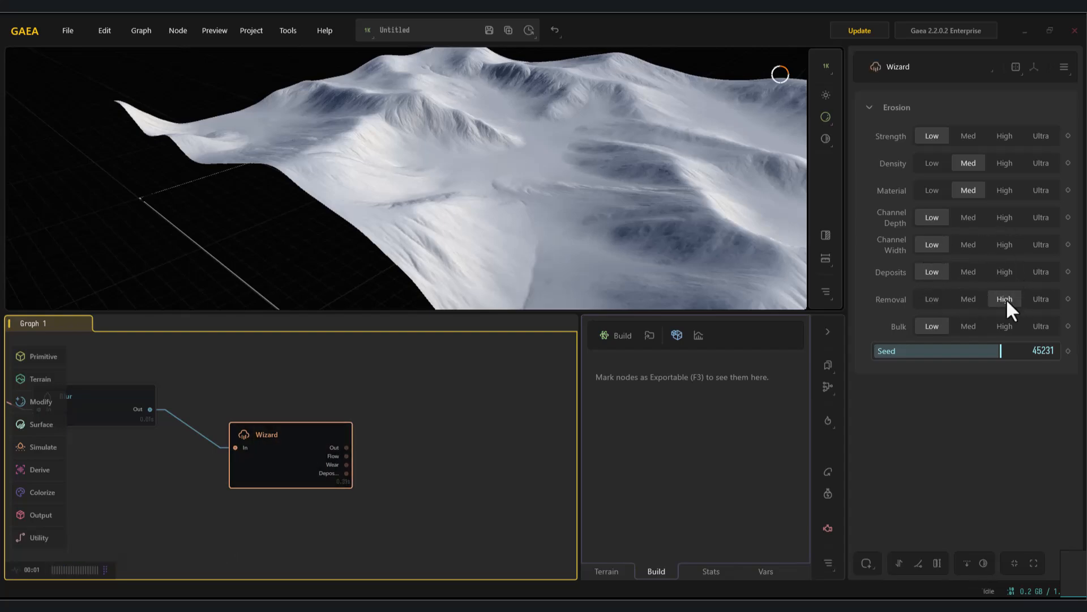
left_click(936, 300)
left_click(969, 325)
left_click(991, 324)
left_click(937, 326)
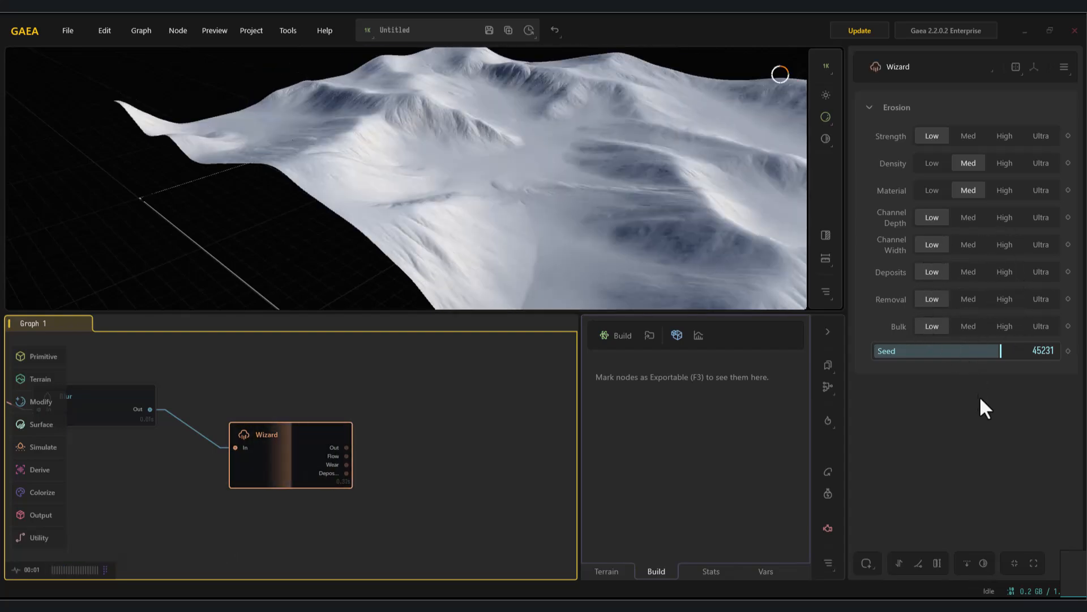
Set the Wizard node's Seed to 39027 and inspect the eroded slopes up close.
left_click_drag(988, 350, 982, 351)
right_click_drag(587, 189, 553, 196, "alt")
left_click_drag(552, 196, 544, 190, "alt")
right_click_drag(544, 189, 558, 215, "alt")
left_click_drag(557, 215, 547, 220, "alt")
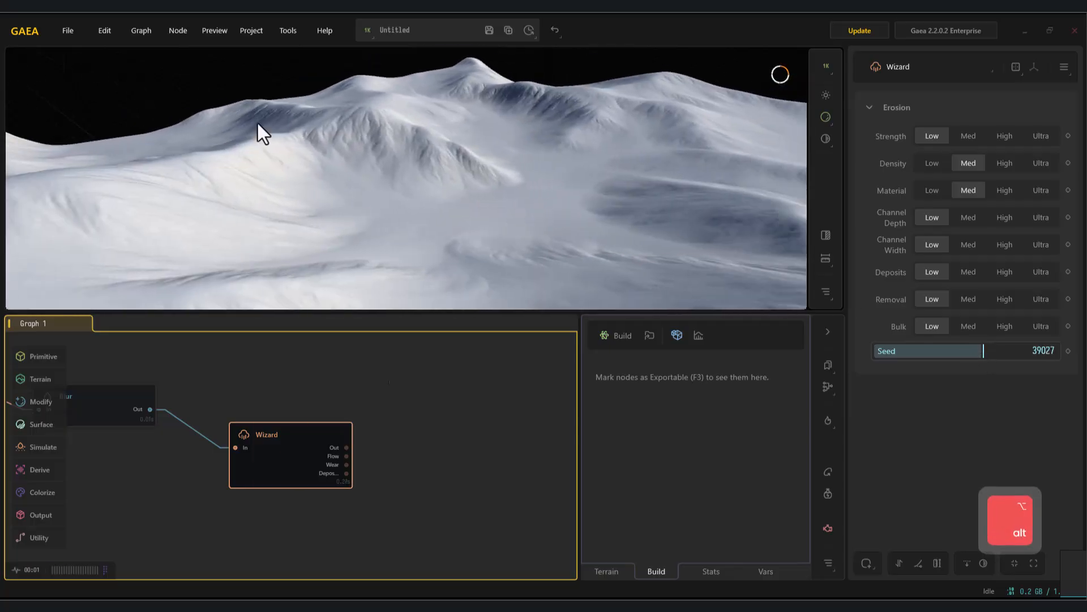
Add a Warp node after Wizard with Size 0.18 and Strength 0.21, comparing it with the unwarped terrain.
left_click_drag(437, 476, 439, 479)
type("wa")
left_click(504, 335)
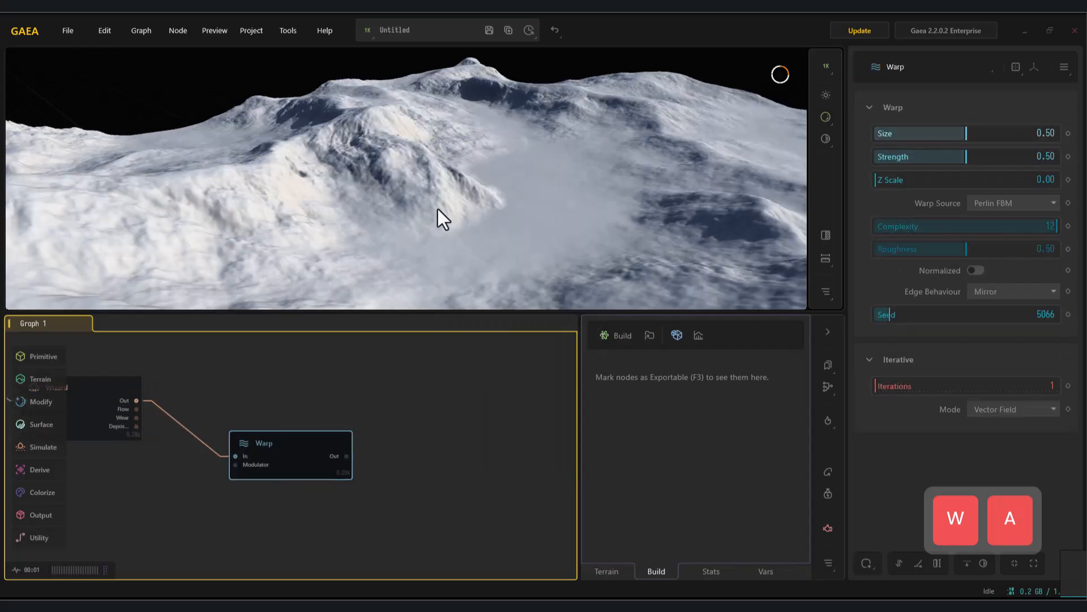
mouse_move(906, 134)
left_mouse_down("alt")
mouse_move(949, 133)
mouse_move(898, 133)
left_mouse_up("alt")
left_click_drag(169, 386, 190, 386, "alt")
left_click_drag(898, 135, 916, 154)
left_click(130, 419)
left_click(306, 447)
Set the Warp node's Complexity to 6, Roughness to 0.56, Seed to 23481 and Strength to 0.12.
left_click_drag(1010, 226, 978, 249)
left_click_drag(903, 315, 940, 316)
mouse_move(882, 389)
left_mouse_down()
mouse_move(937, 388)
mouse_move(861, 389)
left_mouse_up()
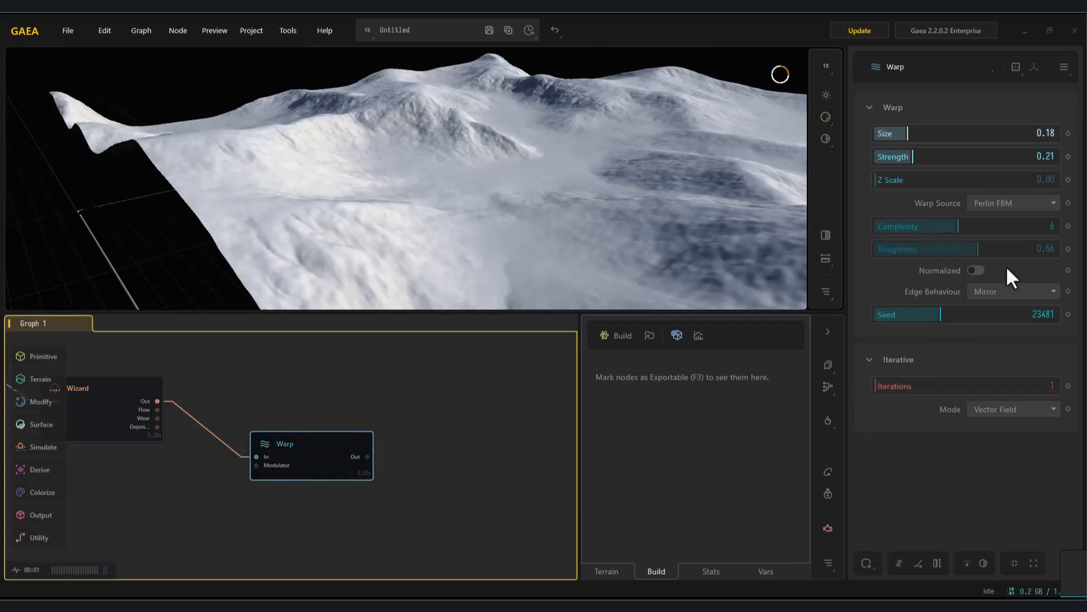
left_click_drag(913, 166, 898, 164)
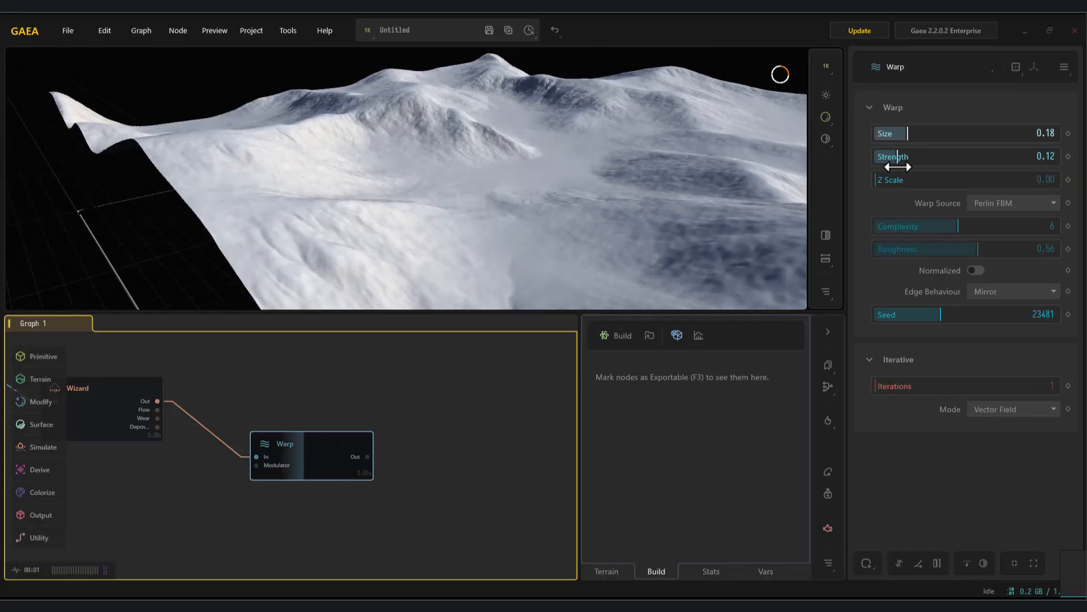
Enable the Influence control on the Warp node at 0.63 and set the node's Size to 0.01.
scroll(467, 202, "down", 5)
right_click_drag(466, 202, 313, 454, "alt")
left_click(874, 563)
left_click(908, 369)
left_click_drag(964, 532, 1048, 529)
scroll(475, 192, "up", 5)
left_click_drag(903, 138, 878, 144)
left_click_drag(1004, 532, 986, 536)
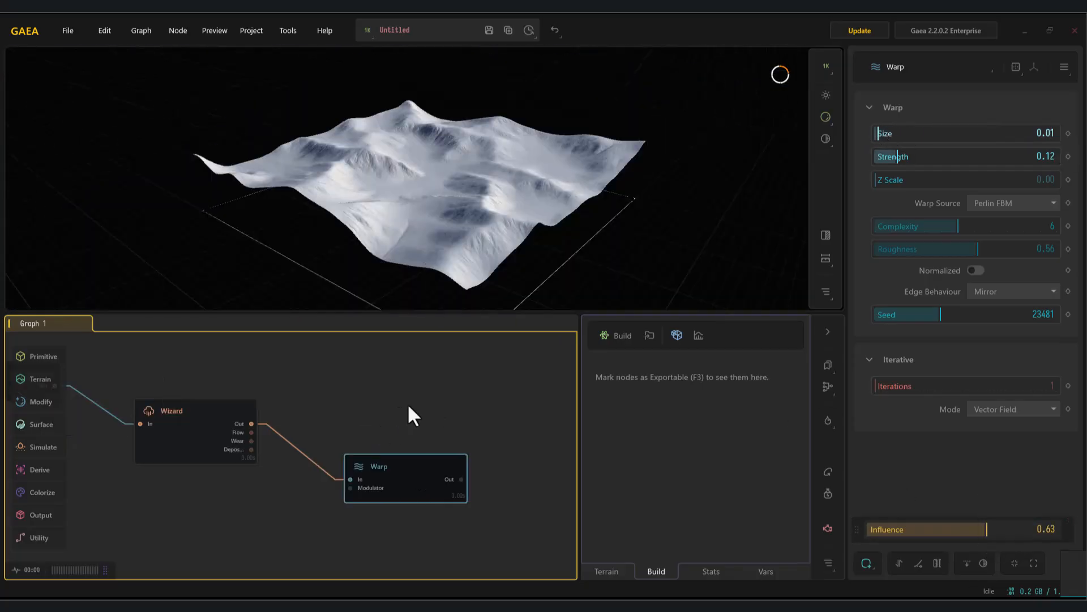
Add a separate Crater node to the graph above the Warp node.
right_click(400, 412)
type("ct")
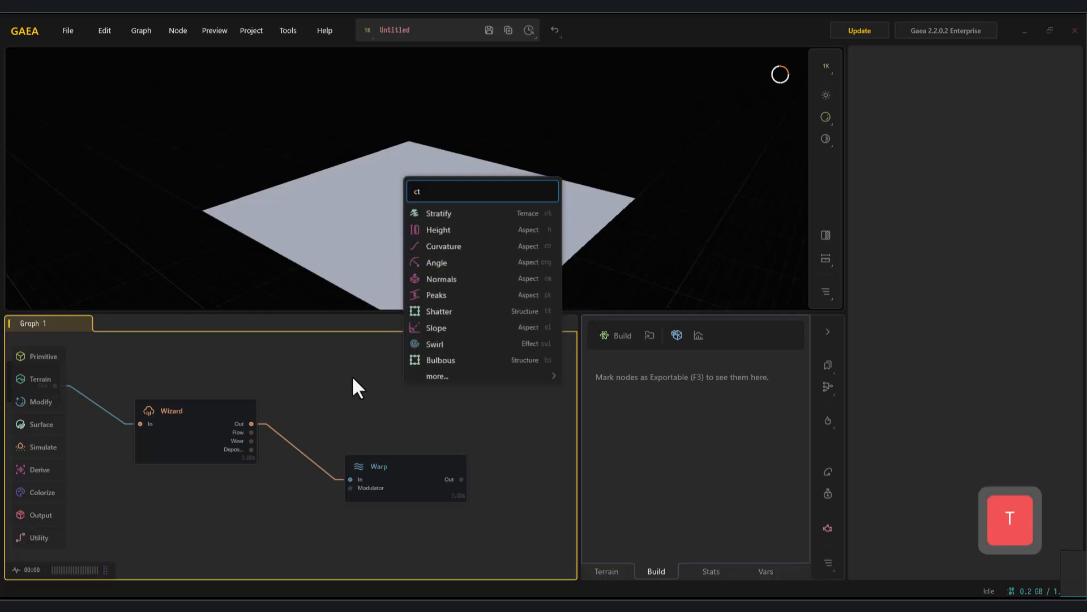
type("a")
left_click(454, 426)
Set the Crater's Scale to 0.31 and Height to 0.51, trying the Classic style before returning to New.
mouse_move(929, 161)
left_mouse_down()
mouse_move(899, 160)
mouse_move(912, 160)
left_mouse_up()
mouse_move(948, 208)
left_mouse_down()
mouse_move(917, 208)
mouse_move(967, 208)
left_mouse_up()
left_click(1014, 138)
left_click(950, 140)
left_click_drag(913, 160, 932, 161)
Arrange the Warp node below the Crater and merge their outputs in a Combine node.
left_click_drag(396, 478, 403, 507)
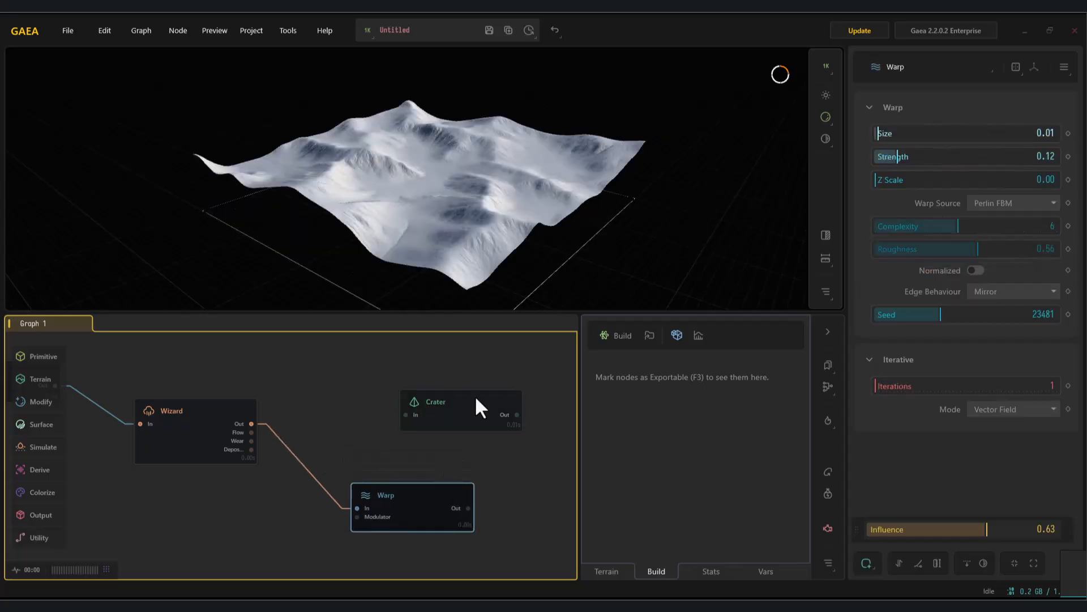
left_click_drag(472, 398, 445, 407)
left_click_drag(469, 508, 490, 424)
left_click_drag(525, 503, 464, 506, "alt")
Try Add on the Crater and Warp Combine, then set it to Blend with a Ratio of 0.34.
left_click(964, 160)
key("w")
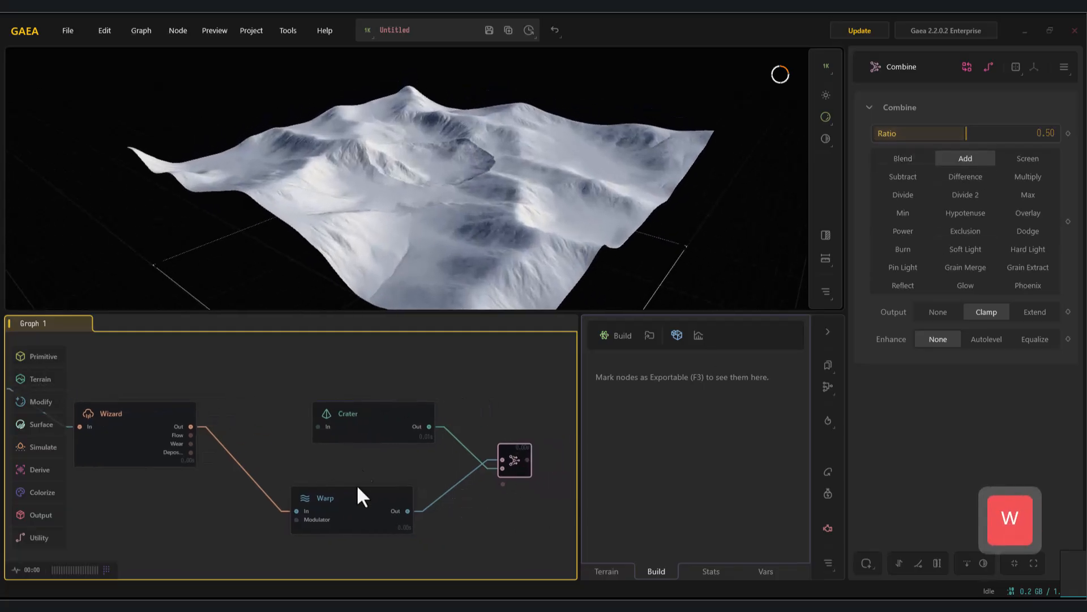
left_click(369, 502)
left_click(391, 430)
left_click(514, 460)
left_click(907, 158)
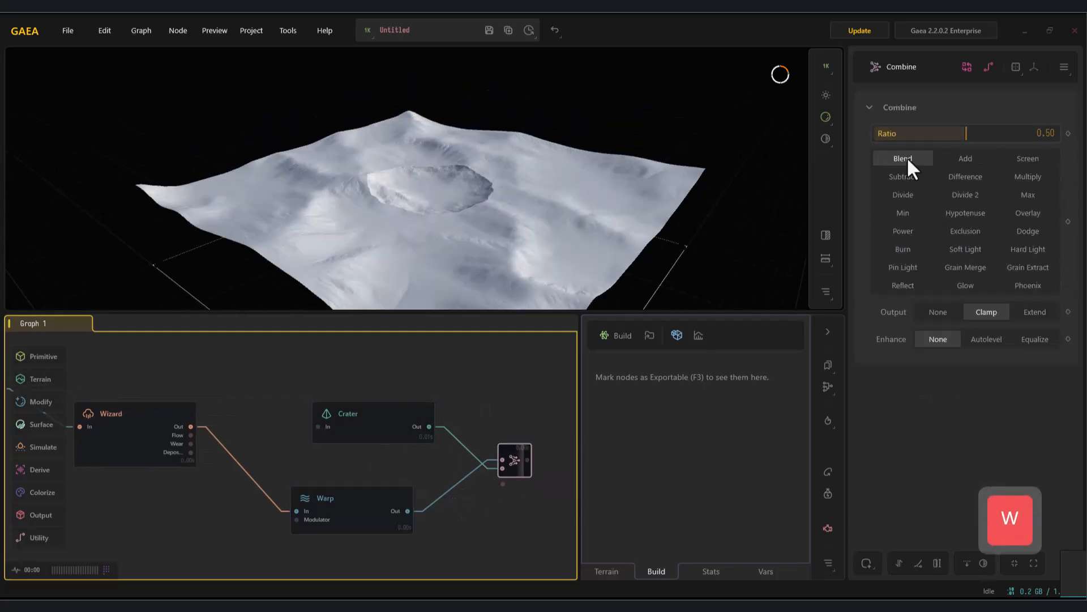
left_click(1018, 130)
left_click_drag(1020, 123, 934, 134)
Compare the Warp and Crater terrains with their blend, then lock the preview on the Combine node.
left_click(351, 515)
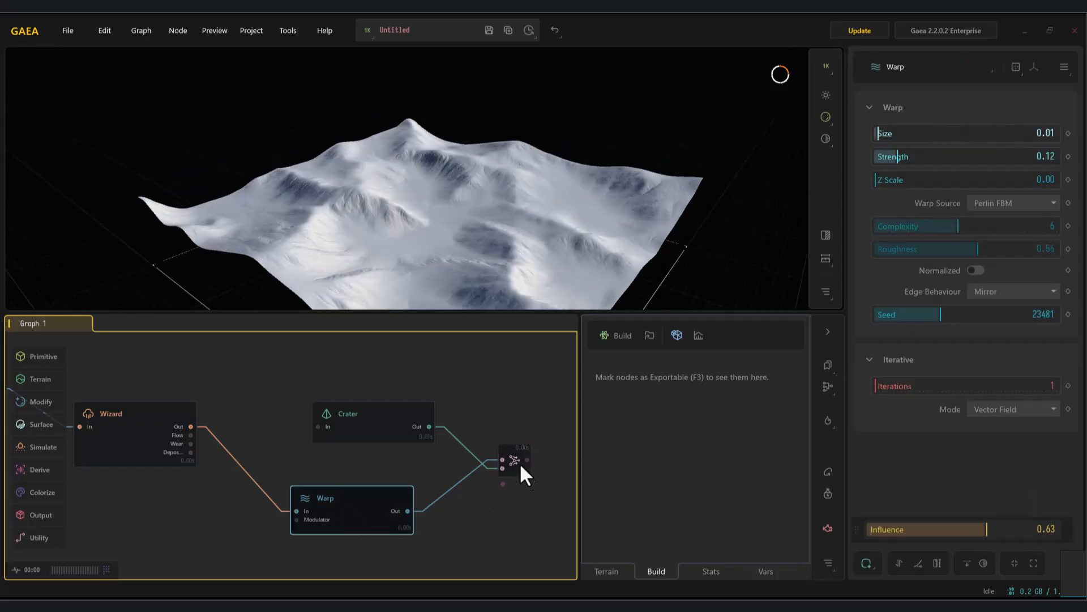
left_click(397, 428)
left_click(505, 457)
right_click(519, 463)
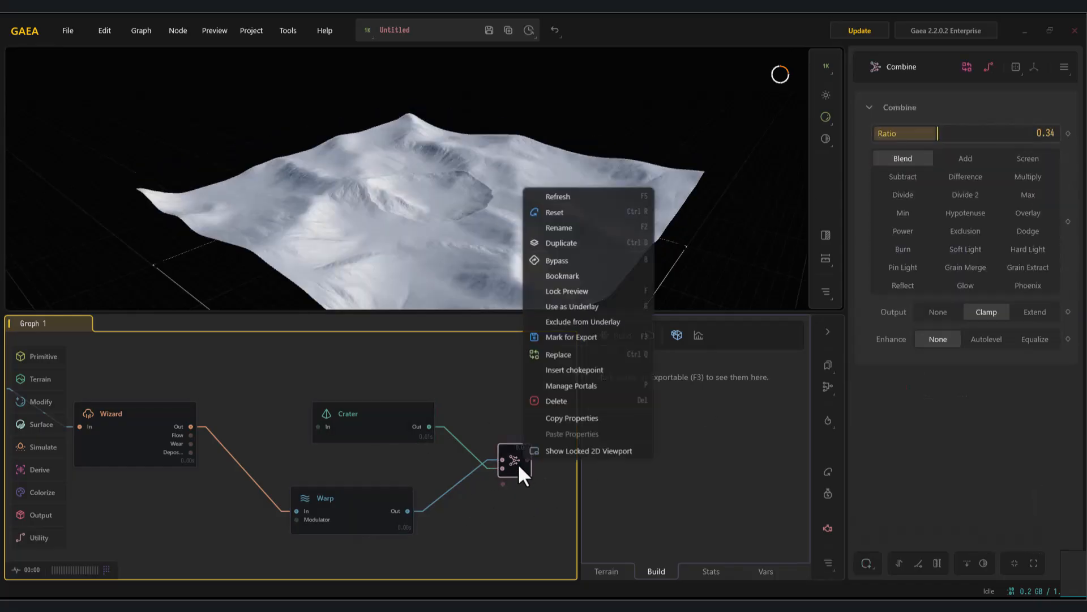
left_click(572, 290)
Reshape the Crater with Scale 0.25, Height 1.00, X 0.64 and Y 0.67.
left_click(349, 424)
left_click_drag(966, 232, 997, 254)
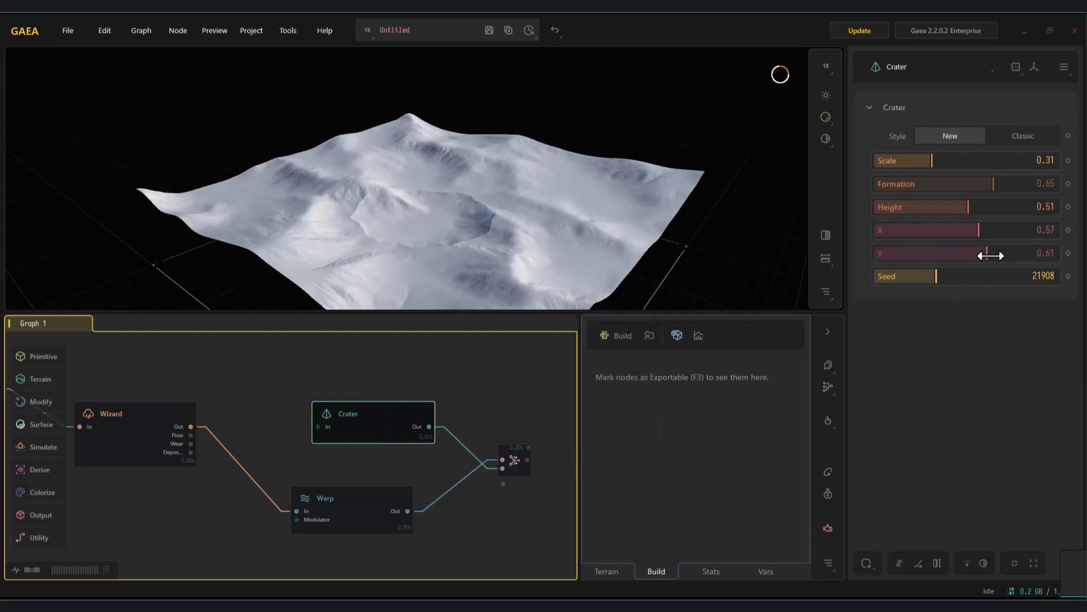
left_click_drag(932, 161, 917, 162)
left_click_drag(981, 230, 1051, 211)
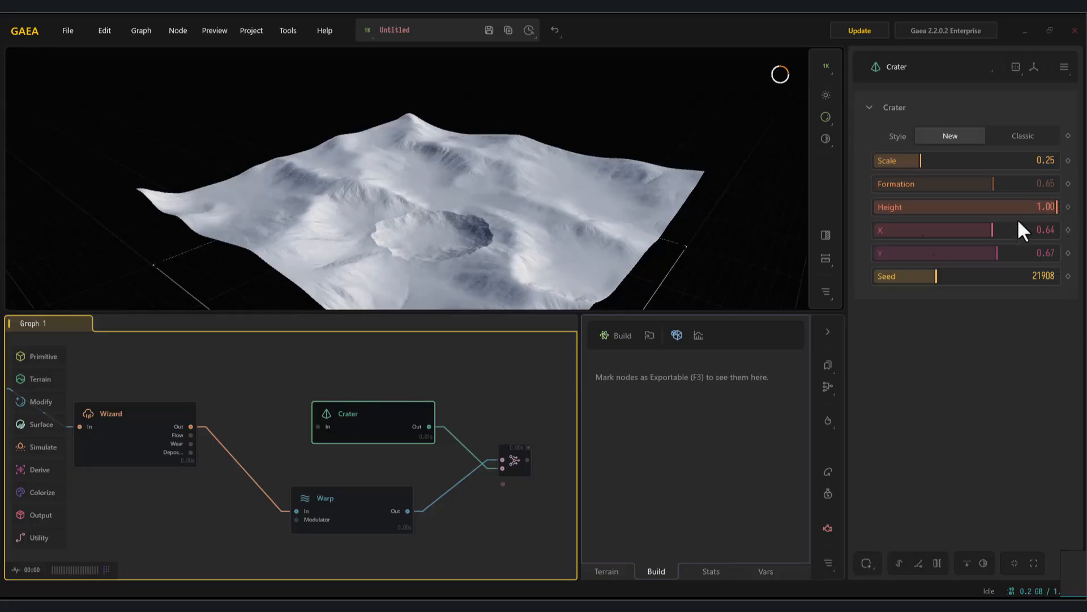
Try several blend modes on the Crater and Warp Combine node, settling on Grain Merge with a Ratio of 0.55.
left_click(516, 464)
mouse_move(940, 135)
left_mouse_down()
mouse_move(961, 136)
mouse_move(915, 139)
mouse_move(941, 140)
left_mouse_up()
left_click(1023, 176)
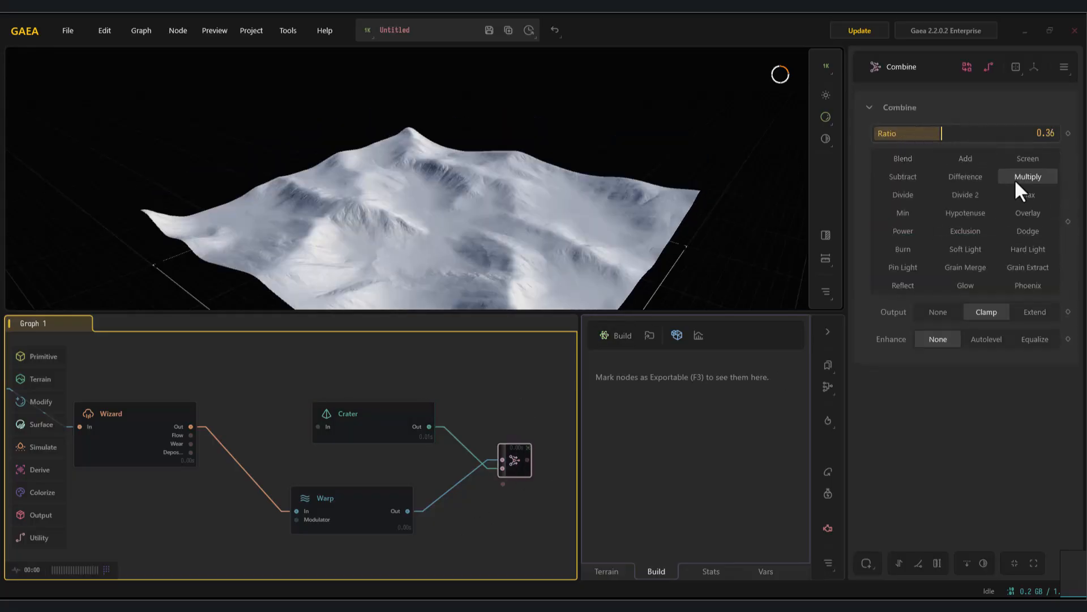
left_click(971, 195)
left_click(961, 227)
left_click(961, 269)
left_click(966, 283)
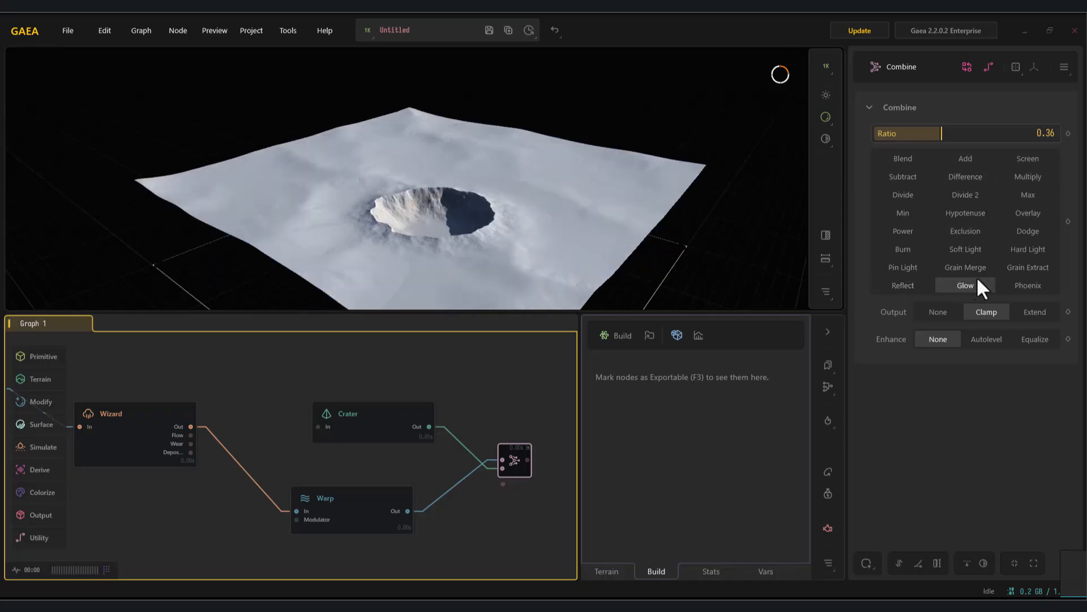
left_click(979, 272)
left_click(976, 134)
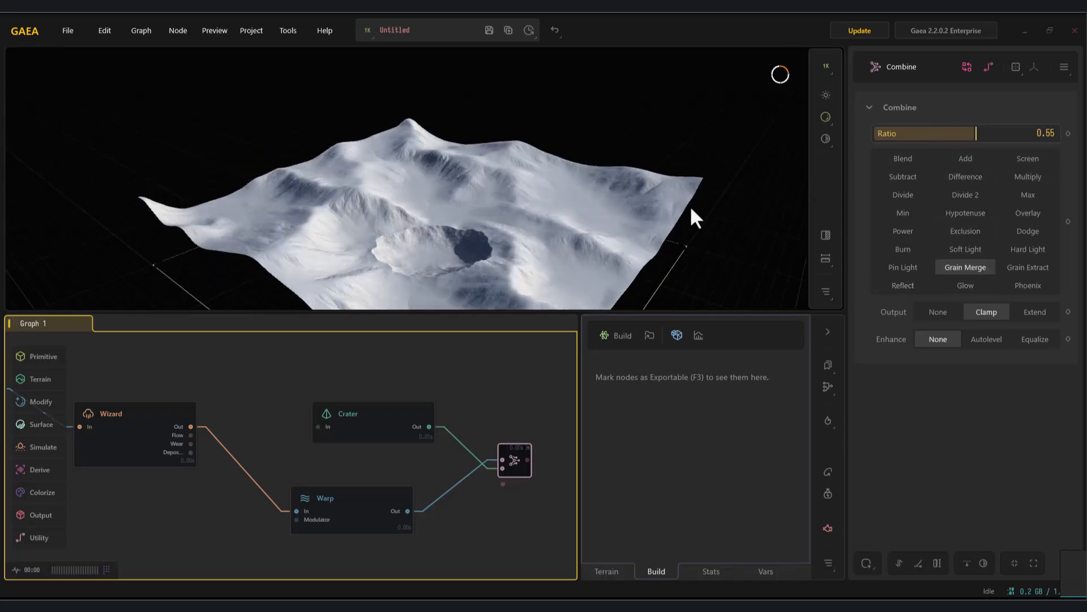
Inspect the merged crater up close, unlock the preview from the Combine node, and compare it with the other nodes.
left_click_drag(514, 274, 594, 131, "alt")
scroll(455, 184, "up", 5)
left_click_drag(460, 189, 534, 189, "alt")
scroll(487, 192, "down", 4)
scroll(487, 192, "up", 3)
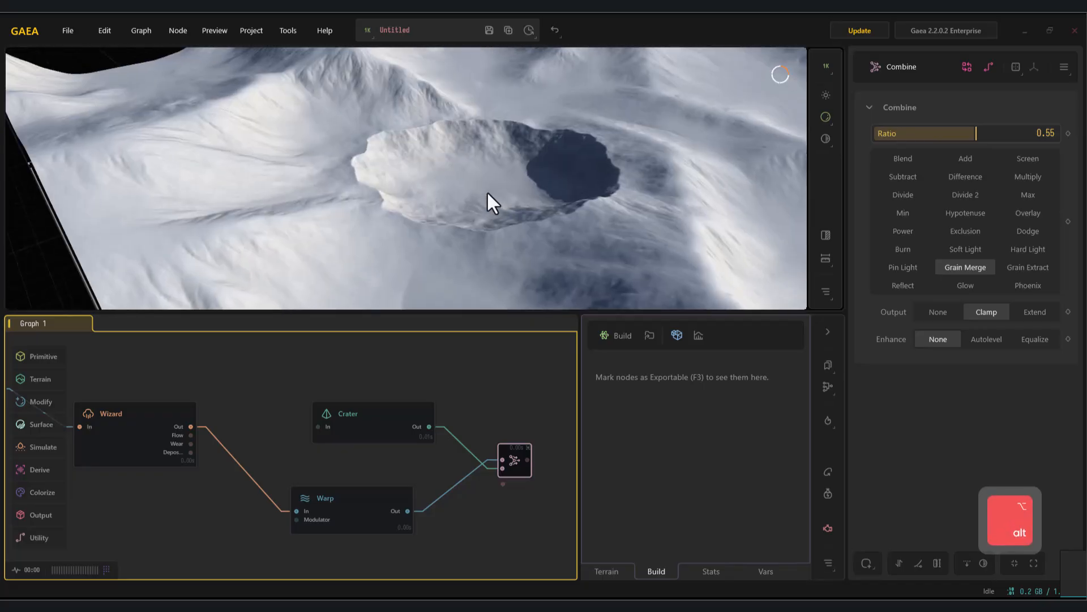
right_click(513, 462)
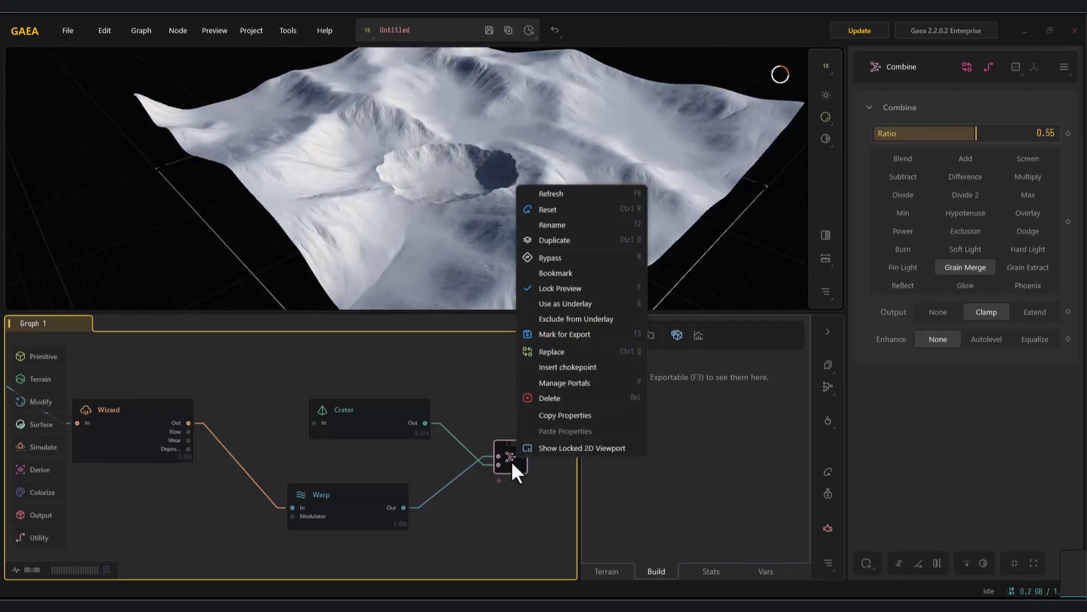
left_click(555, 288)
left_click(360, 411)
left_click(343, 506)
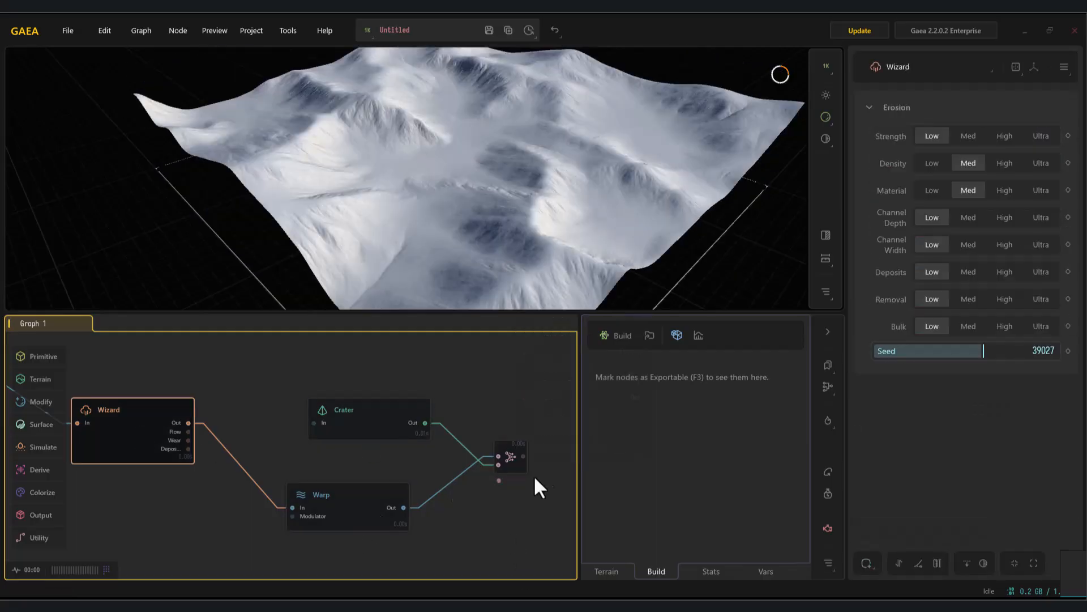
left_click(508, 465)
Add a Flow node to the Combine output and set its Flow Length to 0.12.
right_click(545, 507)
left_click_drag(467, 530, 391, 524)
left_click(426, 457)
left_click_drag(503, 467, 509, 465)
type("flow")
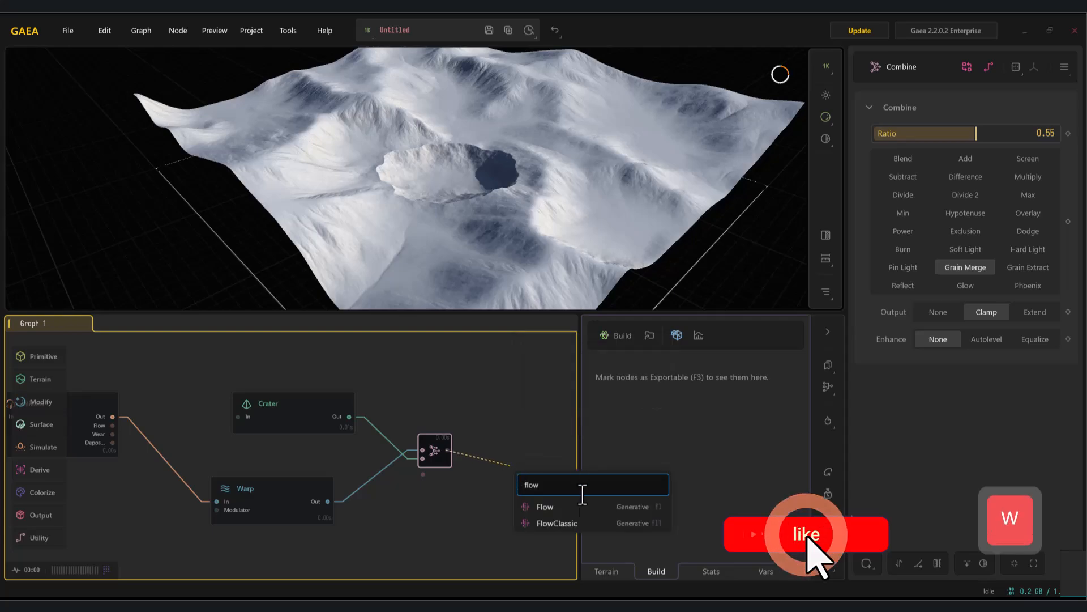
left_click(572, 507)
left_click_drag(407, 499, 526, 510)
mouse_move(393, 453)
left_mouse_down()
mouse_move(389, 461)
mouse_move(405, 455)
left_mouse_up()
left_click(955, 134)
left_click_drag(955, 133, 927, 133)
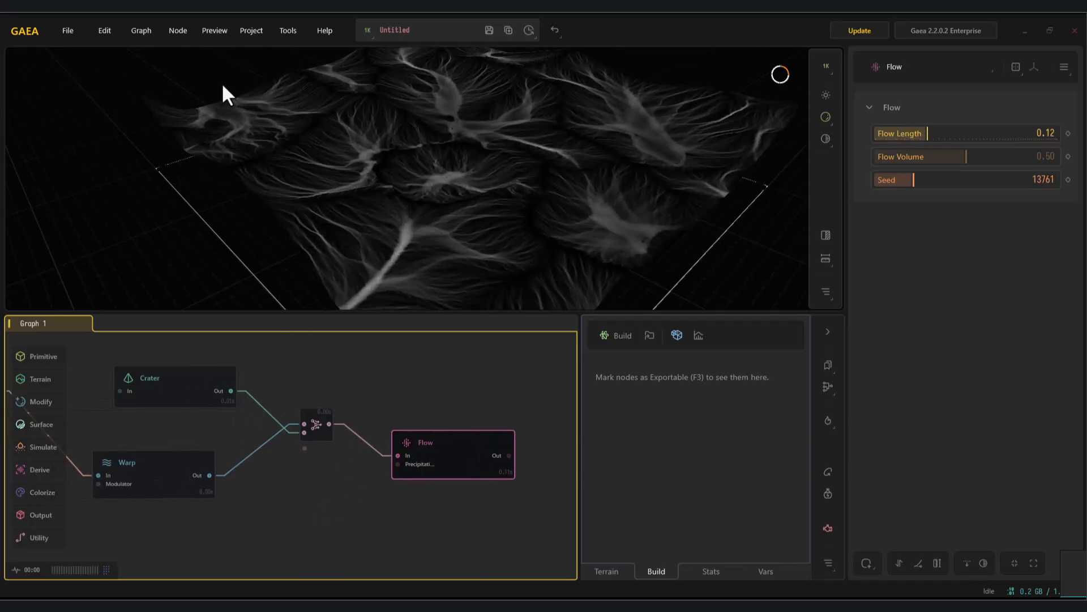
Spread out the Warp, Flow and Crater nodes and merge the Flow and Crater outputs in a second Combine node.
left_click(317, 427)
left_click(238, 476)
left_click(363, 429)
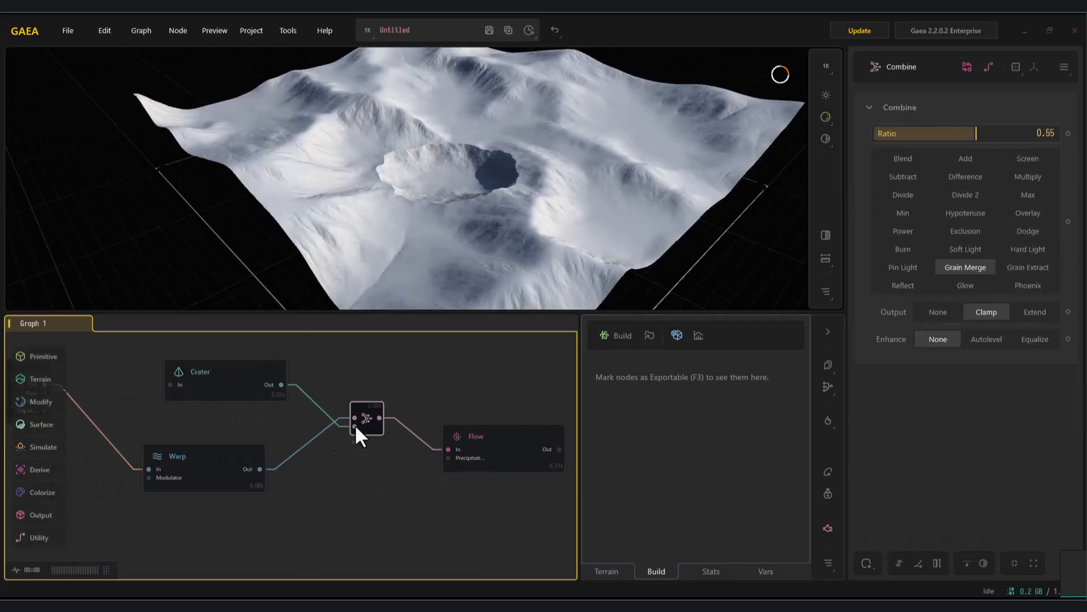
left_click_drag(221, 464, 215, 482)
left_click(368, 427)
left_click_drag(492, 451, 456, 511)
left_click(236, 395)
left_click_drag(245, 383, 288, 364)
left_click(524, 440)
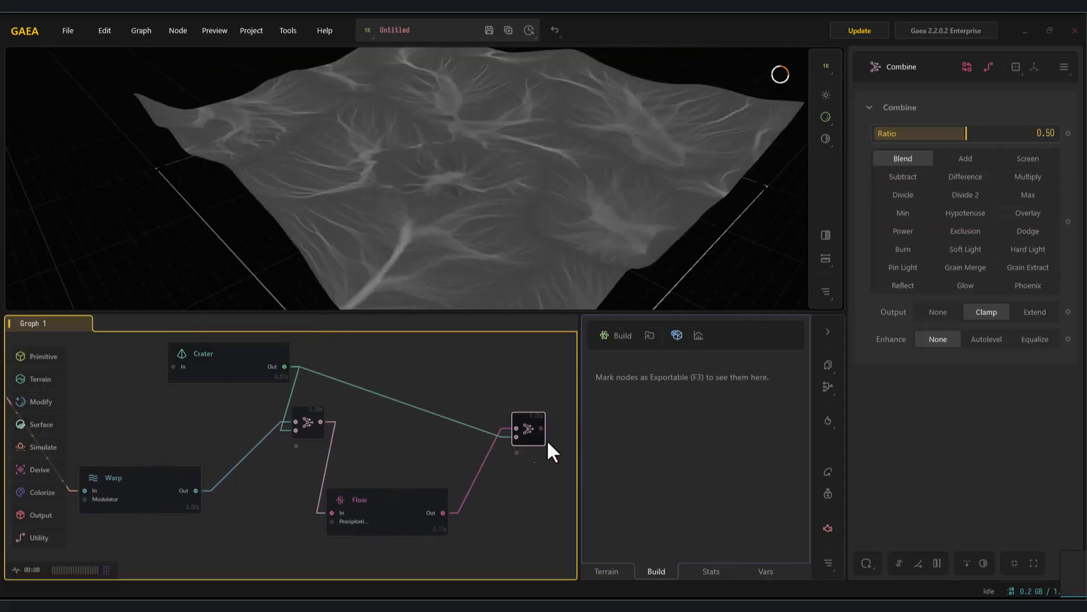
Try Subtract with a Ratio of 1.00 on the Flow and Crater Combine node.
left_click(922, 178)
left_click_drag(1035, 140, 1058, 136)
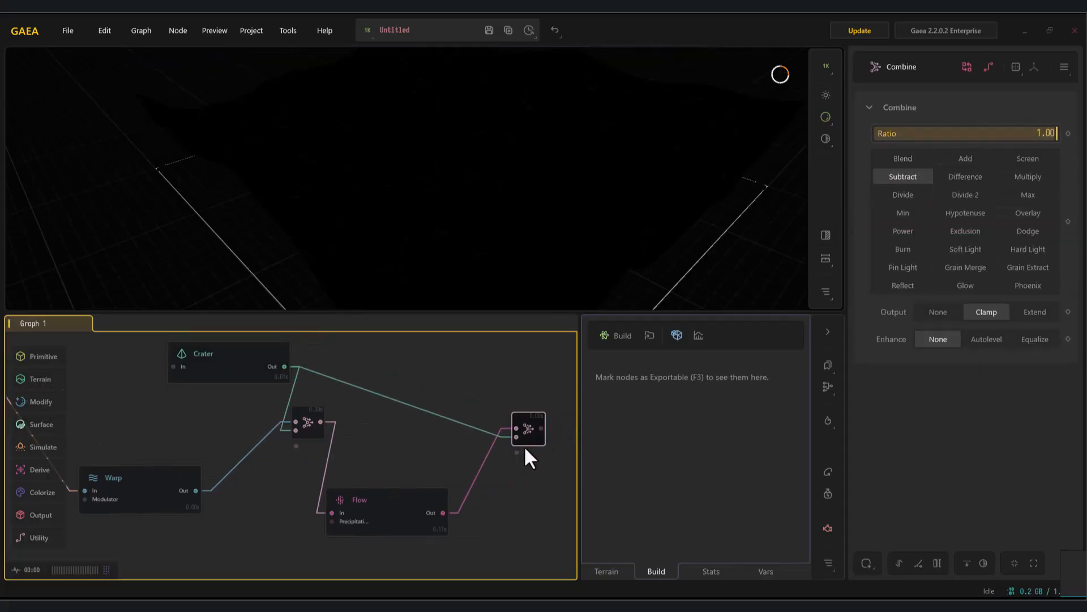
left_click_drag(397, 523, 406, 502)
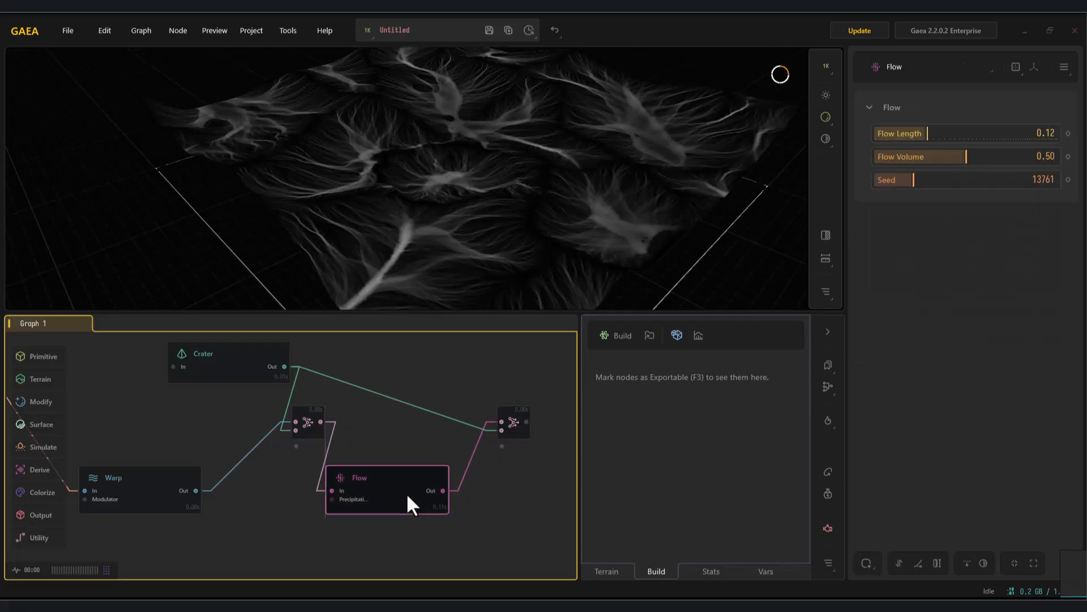
left_click_drag(253, 381, 253, 387)
left_click(516, 434)
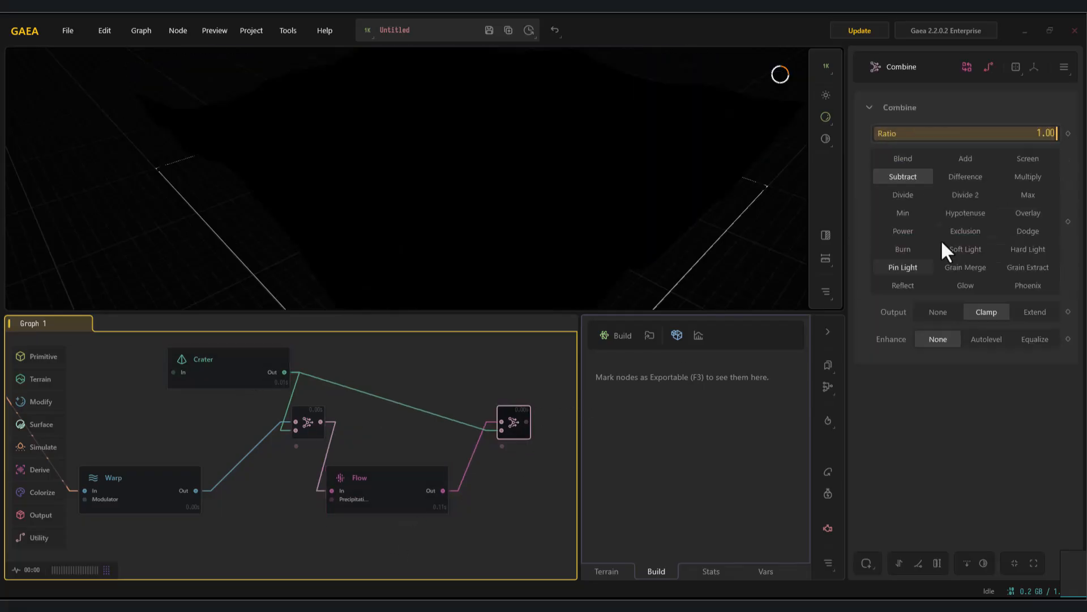
Test other blend modes on the Flow and Crater Combine, then set it to Subtract with Ratio 0.37 and Clamp output.
left_click_drag(882, 135, 929, 136)
left_click(966, 160)
left_click(1027, 177)
left_click(1027, 195)
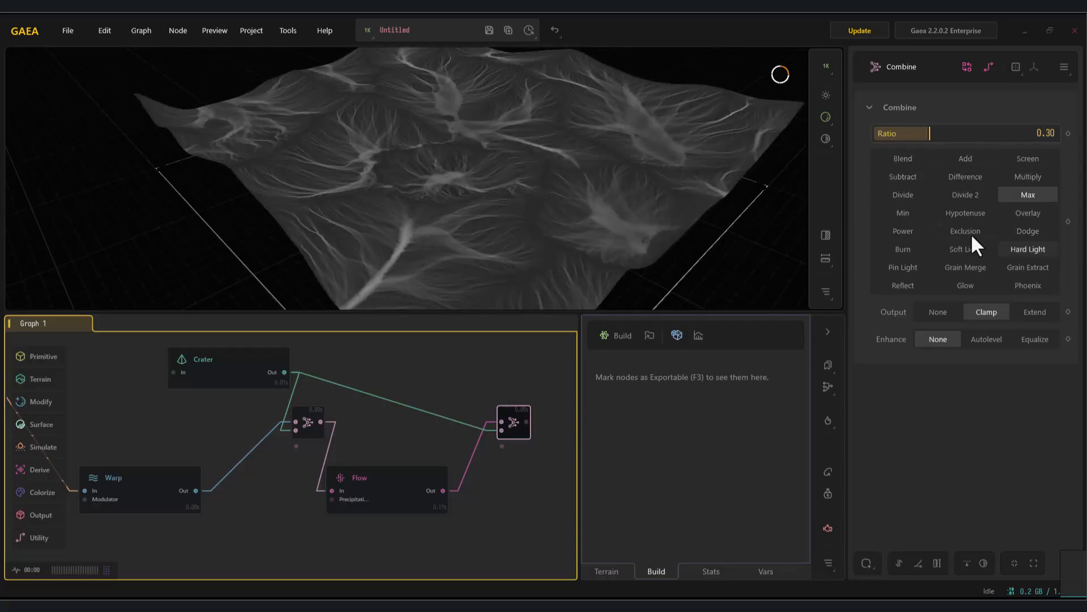
left_click(966, 249)
left_click(965, 284)
mouse_move(962, 136)
left_mouse_down()
mouse_move(1008, 134)
mouse_move(943, 135)
left_mouse_up()
left_click(905, 269)
left_click(903, 177)
left_click(938, 312)
left_click(987, 312)
Move the Flow node lower in the graph and add a Height node to the Crater output.
left_click_drag(408, 487, 398, 532)
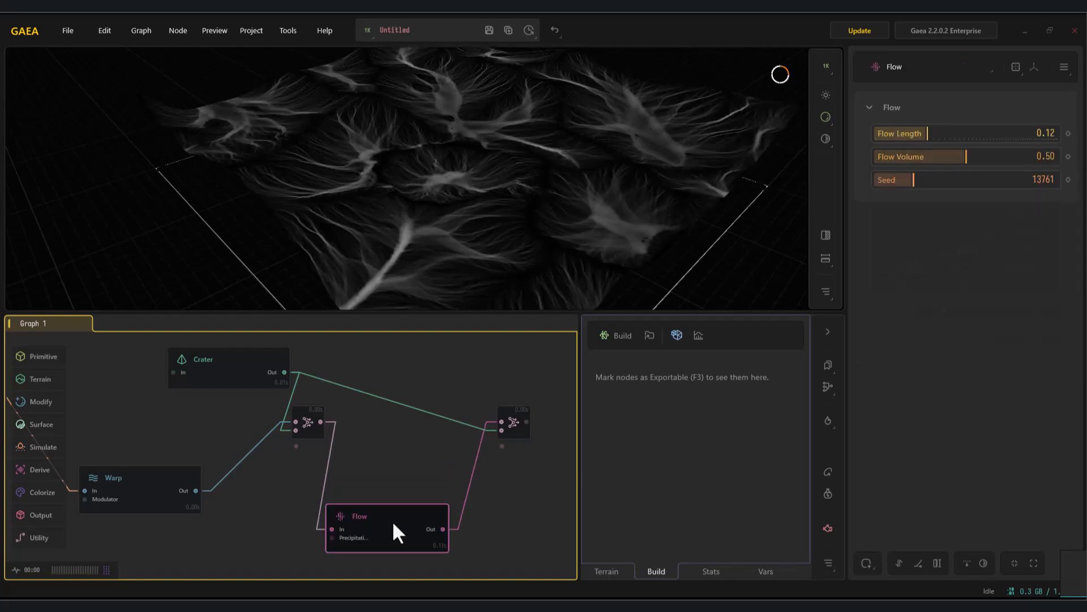
left_click(216, 379)
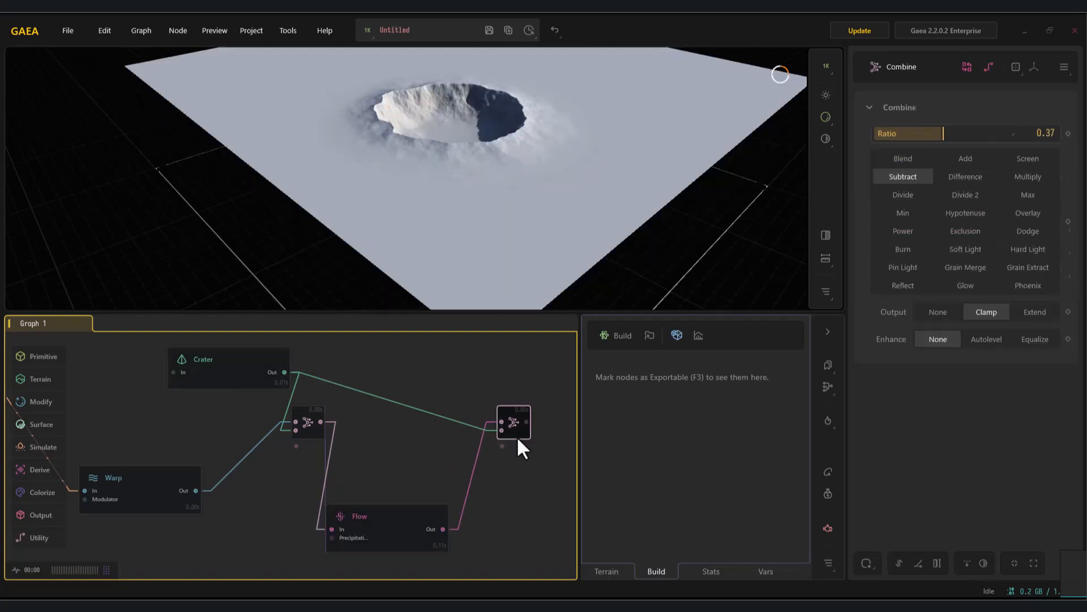
left_click(516, 437)
left_click_drag(285, 373, 405, 360)
type("hie")
key("Return")
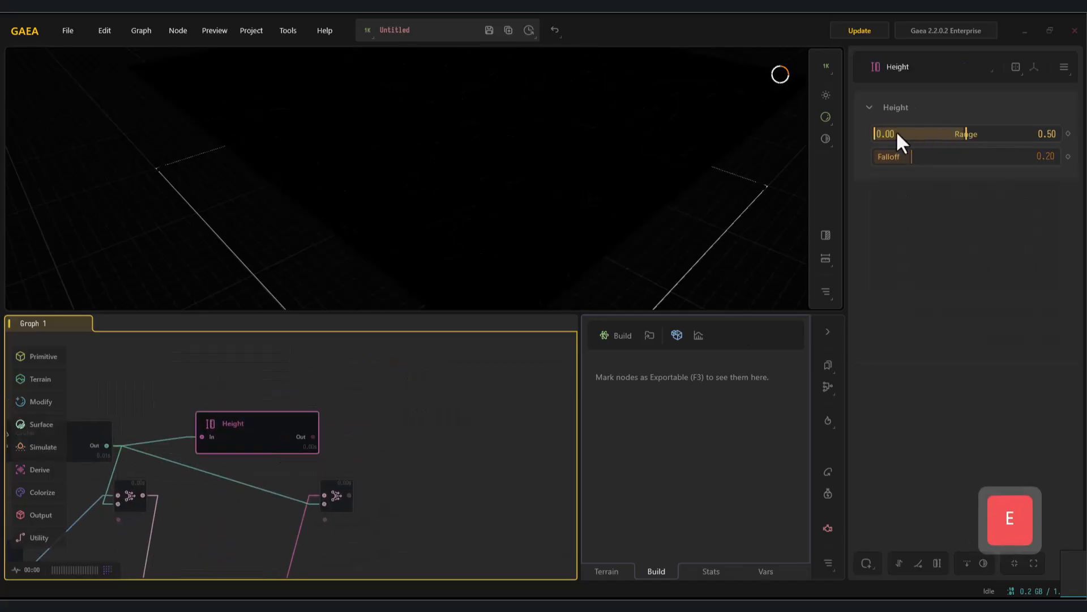
Isolate the crater in the Height node with a Range of 0.23 to 0.79 and a Falloff of 0.16.
left_click_drag(935, 134, 1011, 138)
left_click(935, 156)
left_click_drag(936, 156, 911, 163)
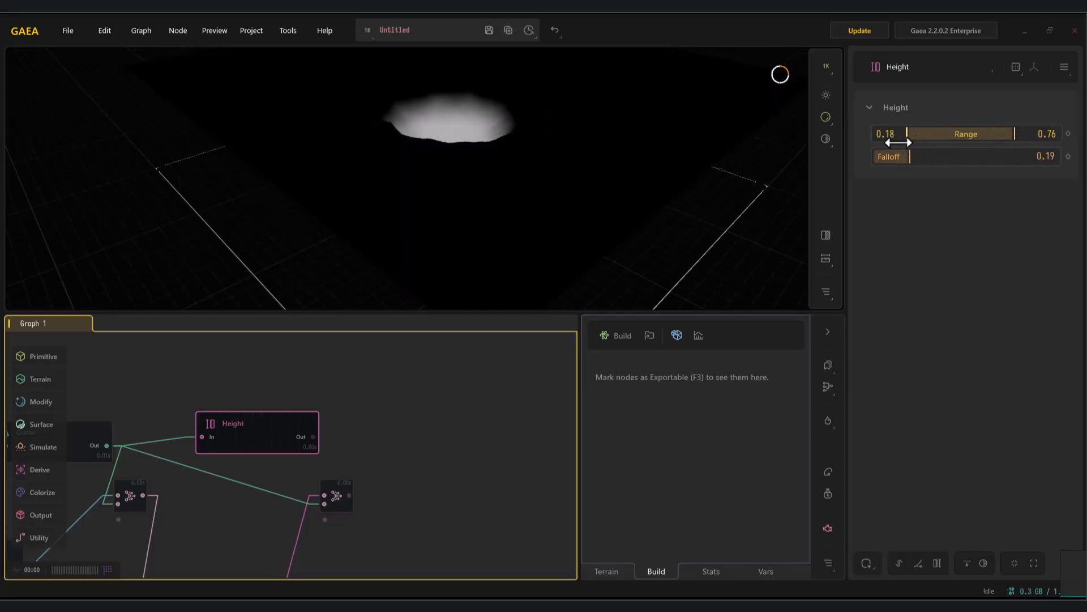
left_click_drag(1014, 136, 1018, 139)
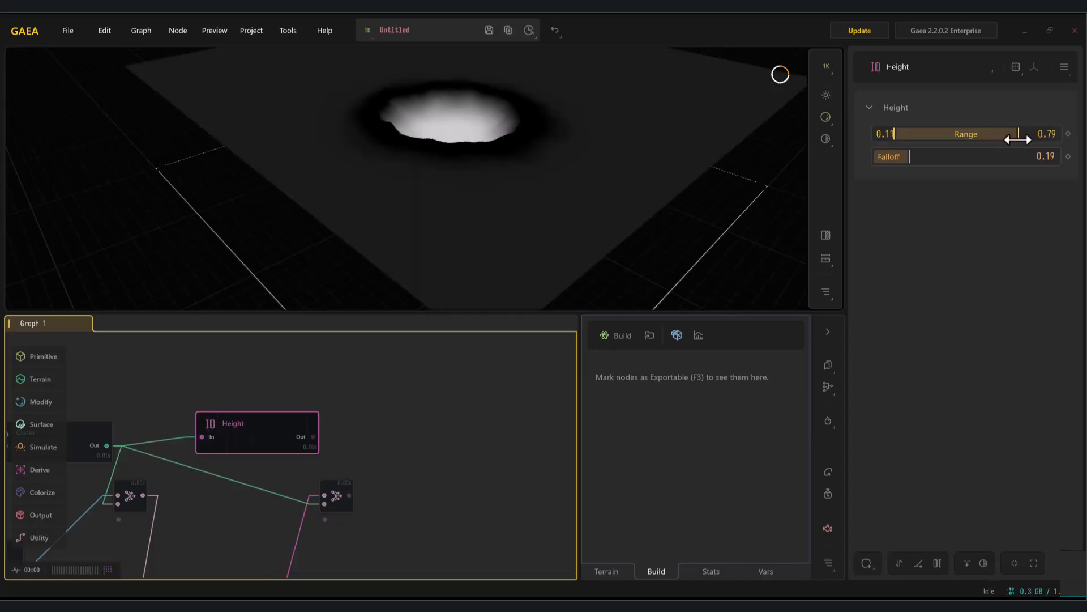
left_click_drag(916, 159, 910, 158)
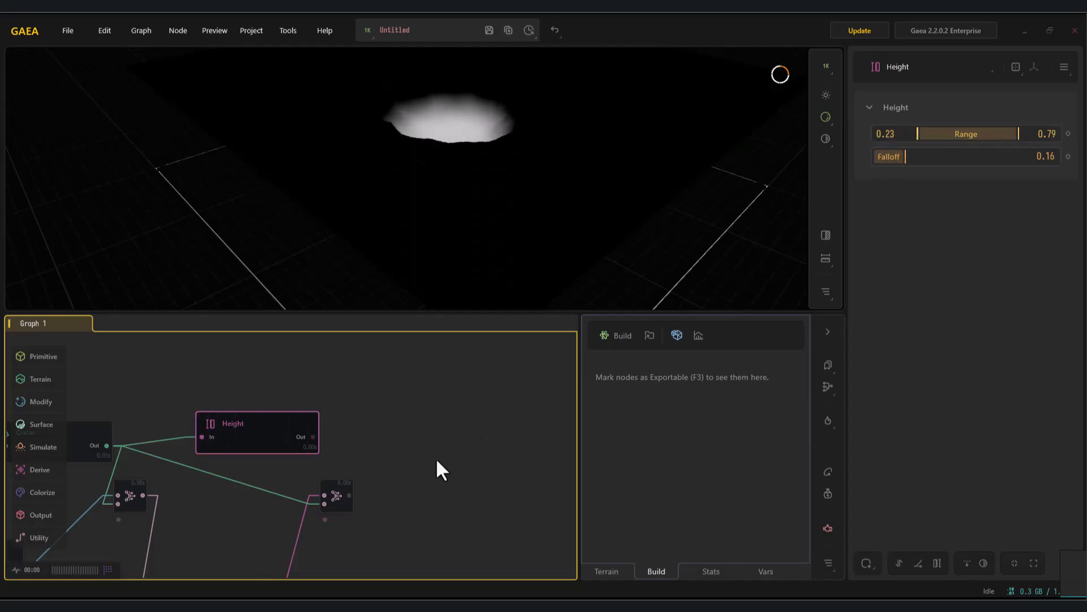
Feed the Height output into the second Combine in place of the Crater and compare the result with Flow.
middle_click_drag(309, 456, 367, 413)
left_click(399, 459)
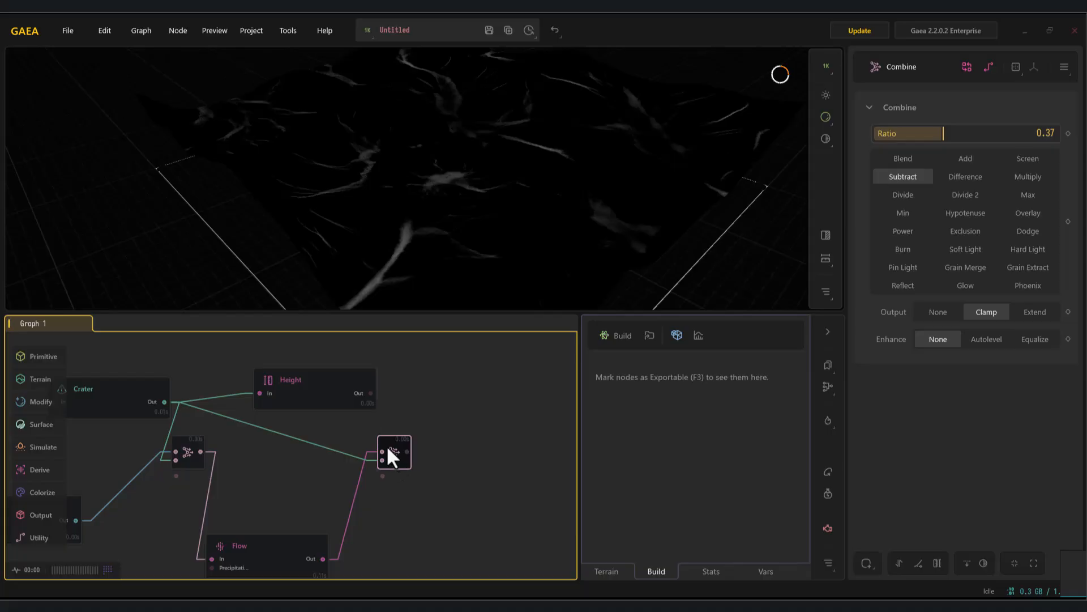
left_click_drag(398, 451, 407, 459)
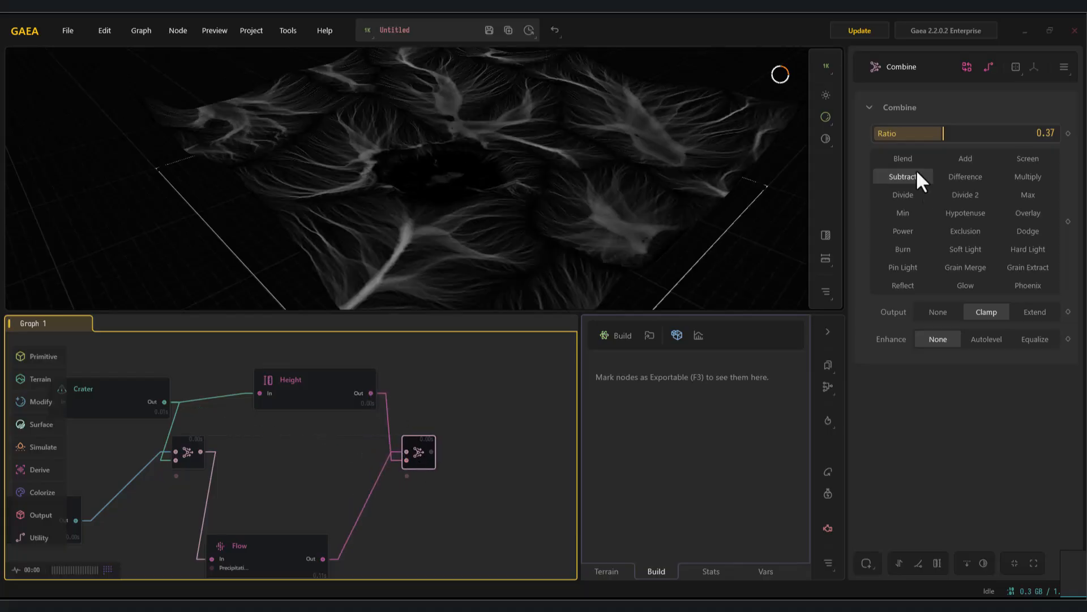
middle_click_drag(421, 472, 452, 476)
left_click(306, 533)
left_click(480, 477)
middle_click_drag(504, 515, 510, 521)
middle_click_drag(396, 536, 377, 501)
mouse_move(310, 511)
left_mouse_down()
mouse_move(310, 498)
mouse_move(325, 520)
left_mouse_up()
left_click(457, 473)
Add an Adjust node to the Flow output.
left_click(319, 503)
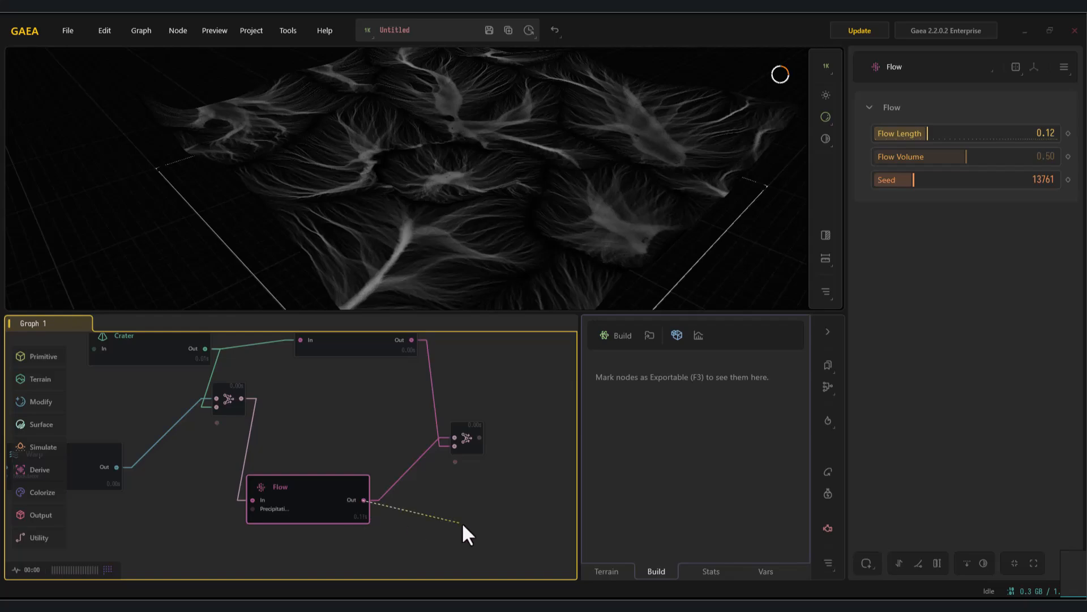
left_click_drag(458, 524, 469, 525)
type("inv")
left_click(522, 567)
middle_click_drag(474, 551, 287, 466)
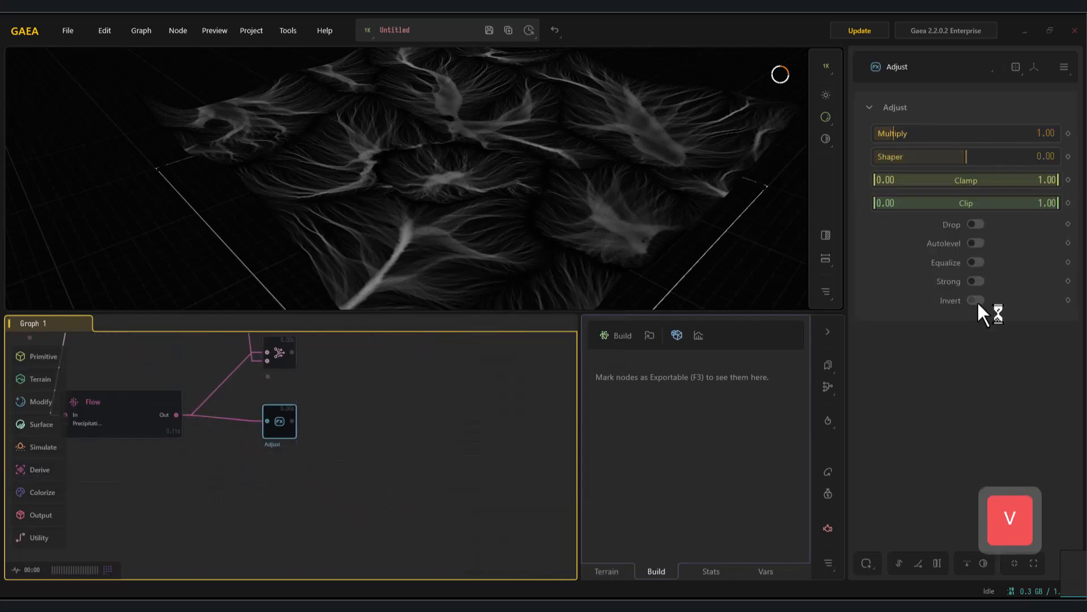
Turn on Invert in the Adjust node and set its Multiply to 0.84.
left_click(977, 301)
left_click_drag(895, 134, 893, 132)
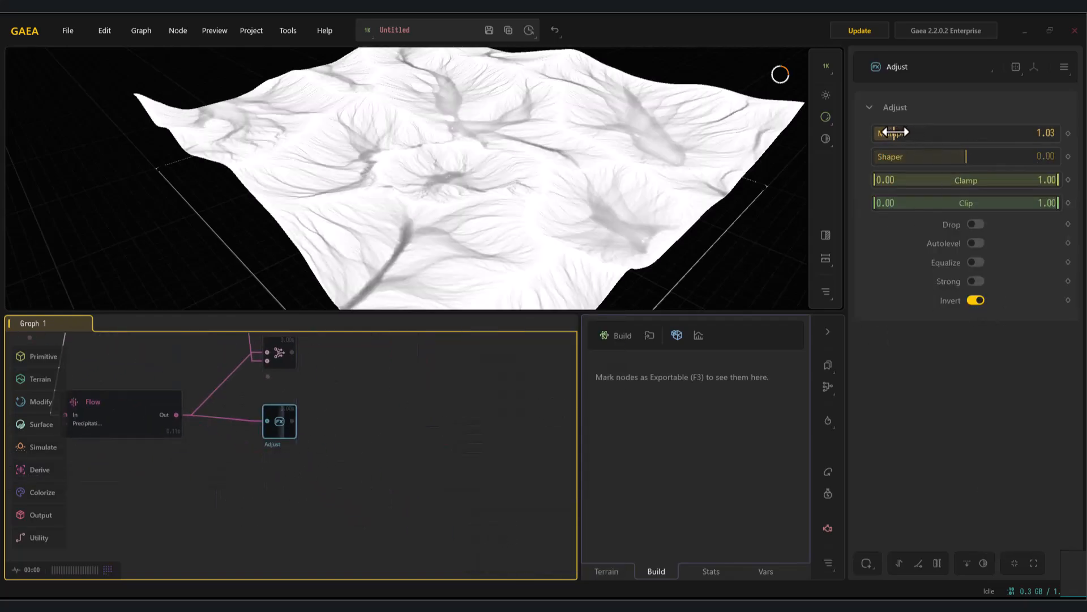
middle_click_drag(438, 444, 496, 451)
left_click_drag(894, 134, 891, 135)
middle_click_drag(406, 489, 479, 535)
Mark the Flow node for export under the name Mask1.
left_click(260, 471)
right_click(261, 481)
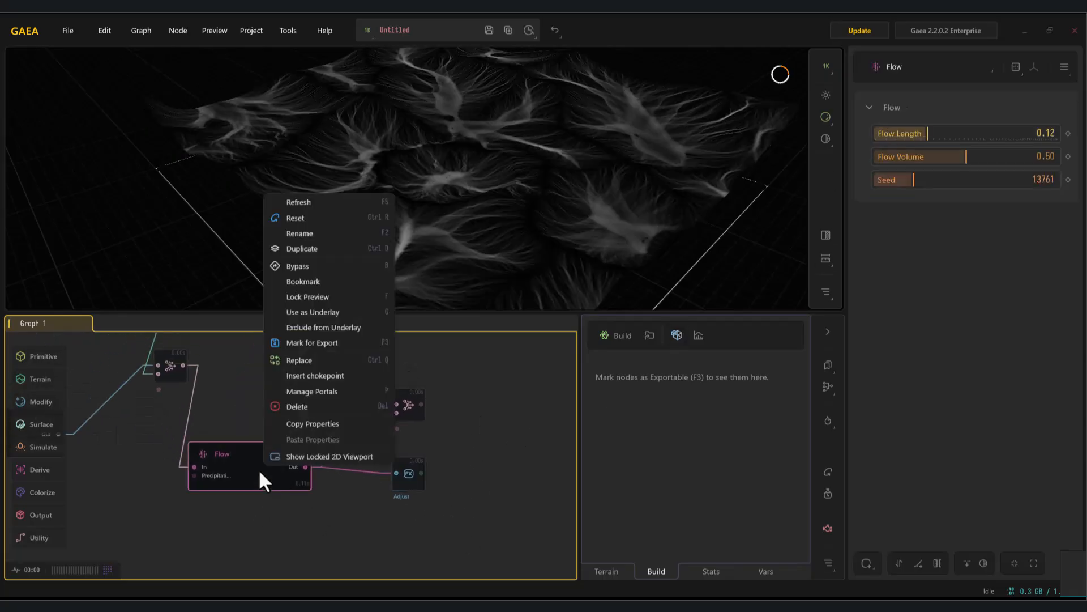
left_click(317, 343)
type("Mask1")
key("Return")
Mark the Adjust node for export under the name Mask2.
left_click(417, 488)
right_click(409, 486)
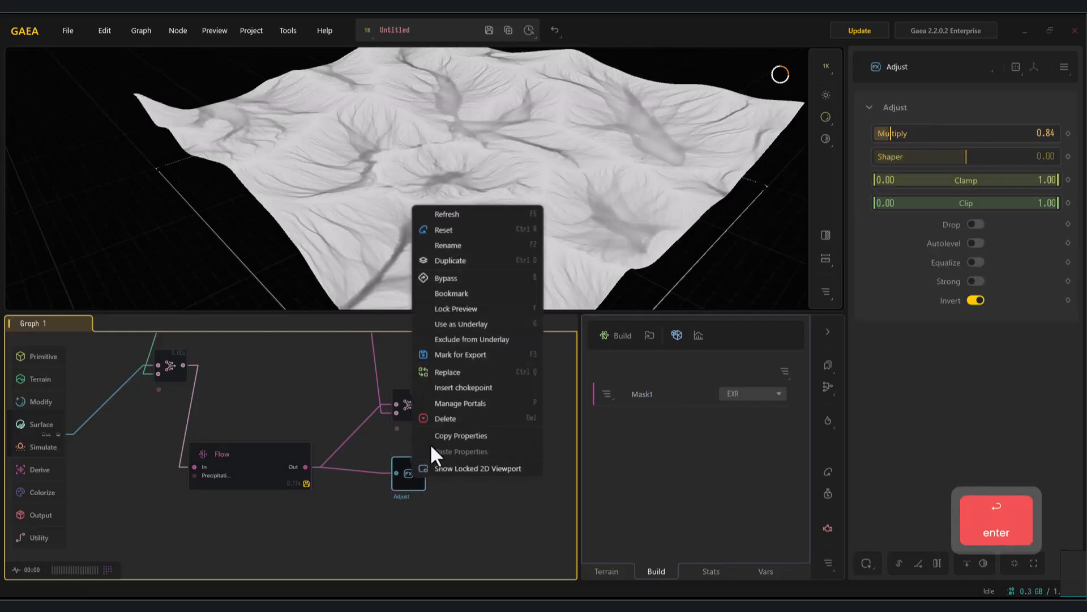
left_click(467, 356)
type("Mask2")
key("Return")
Mark the Height node for export under the name Hole.
middle_click_drag(329, 376, 360, 438)
left_click(334, 370)
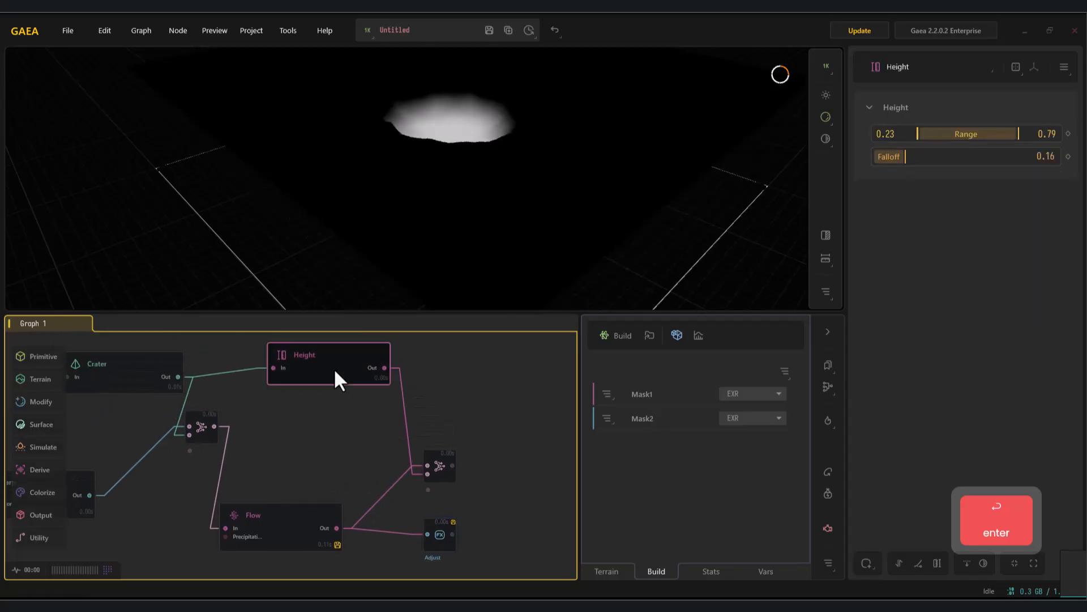
right_click(321, 363)
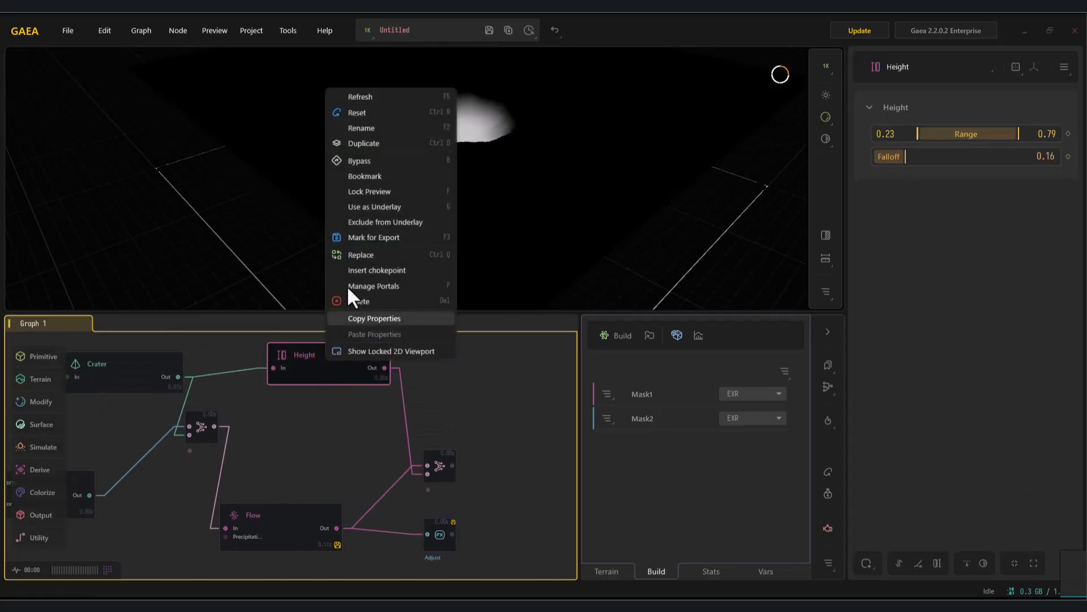
left_click(345, 237)
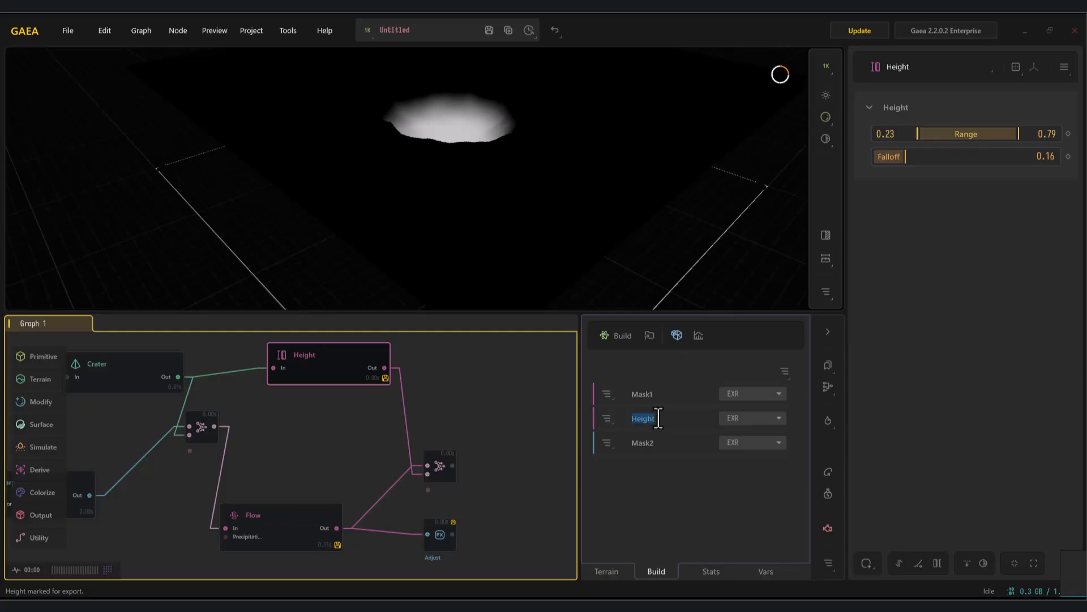
type("Hole")
key("Return")
Review the Height, Flow, Crater and Warp nodes across the graph to check which outputs the export needs.
right_click(329, 481)
left_click(317, 471)
middle_click_drag(315, 478, 363, 449)
left_click(338, 375)
left_click(317, 547)
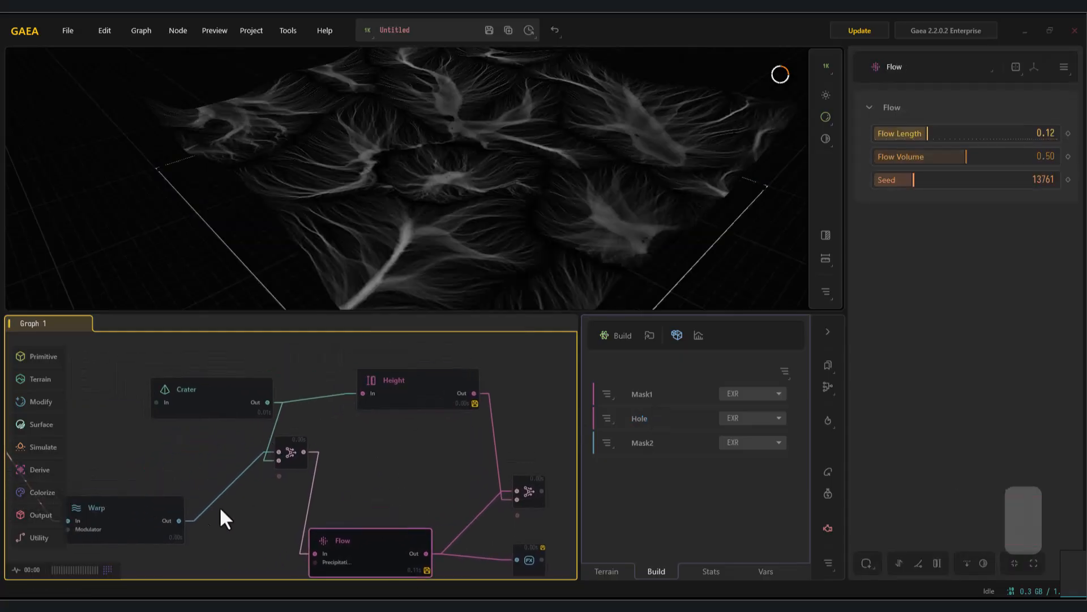
middle_click_drag(239, 489, 250, 461)
left_click(227, 378)
left_click(176, 518)
scroll(174, 514, "down", 2)
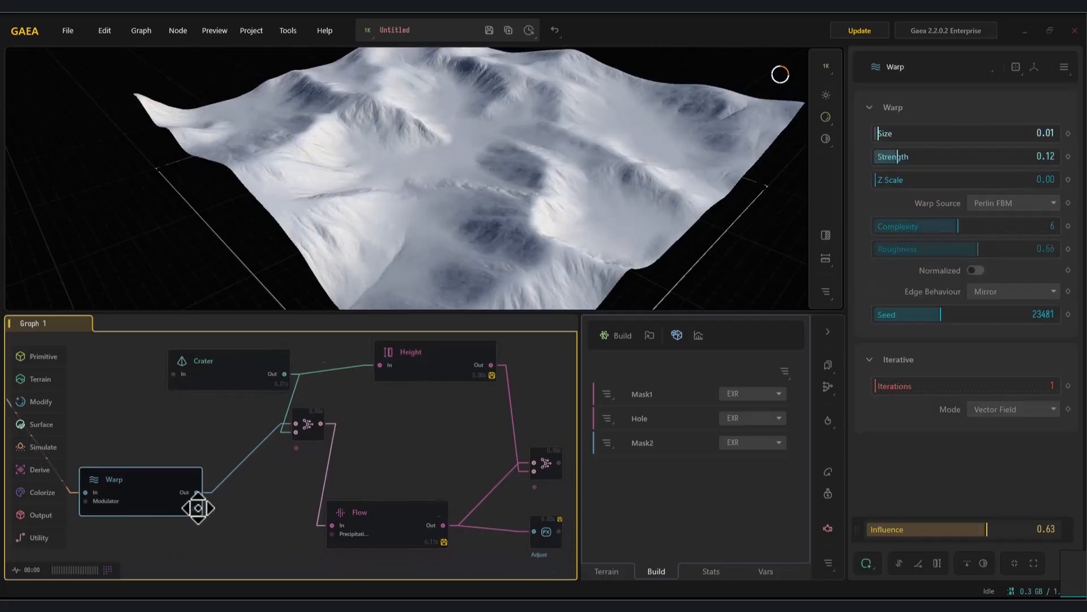
left_click(316, 490)
left_click(337, 362)
left_click(436, 494)
middle_click_drag(375, 463, 400, 453)
left_click(129, 452)
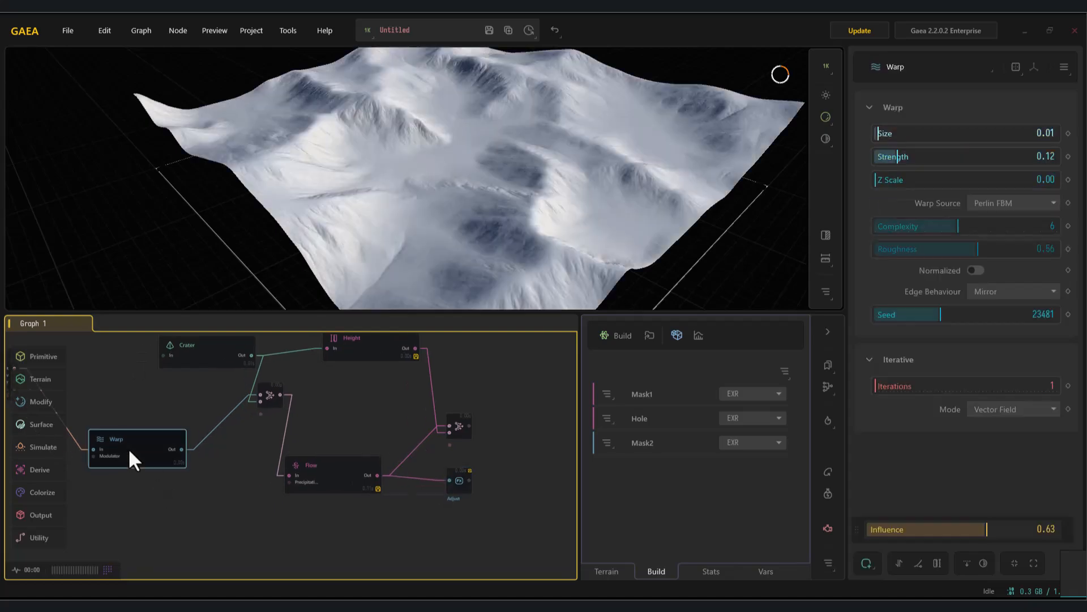
middle_click_drag(187, 362, 198, 391)
Mark the Combine node that merges Crater and Warp for export.
left_click(281, 427)
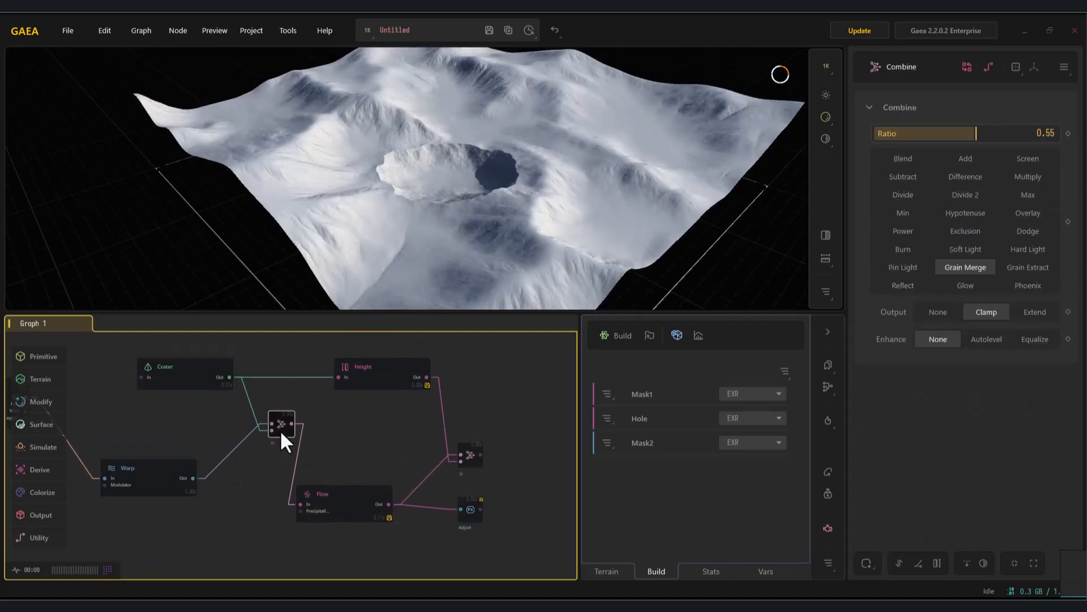
right_click(279, 430)
left_click(343, 305)
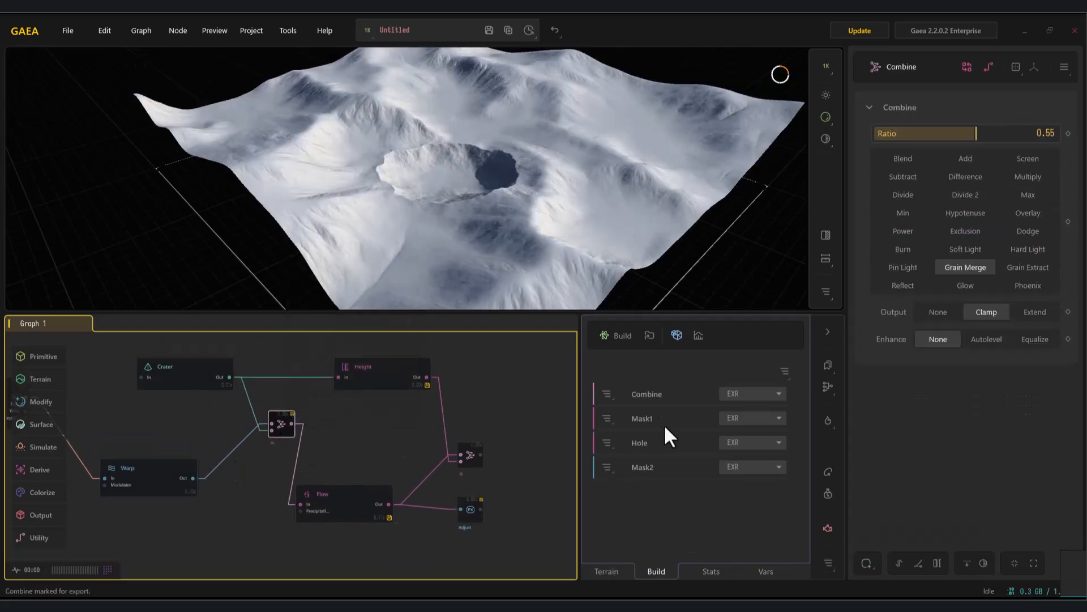
Name the Combine node's export Base.
type("Base")
key("Return")
right_click(511, 474)
left_click(535, 493)
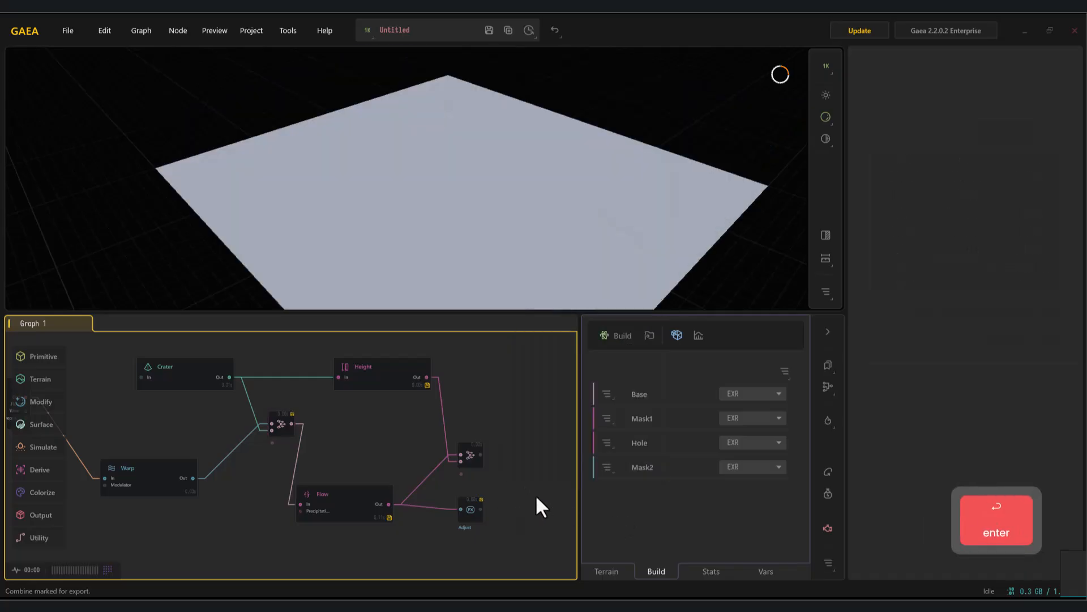
Set the export format of the Base, Mask1, Hole and Mask2 outputs to PNG16.
left_click(764, 393)
left_click(754, 506)
left_click(747, 417)
left_click(751, 512)
left_click(751, 443)
left_click(752, 538)
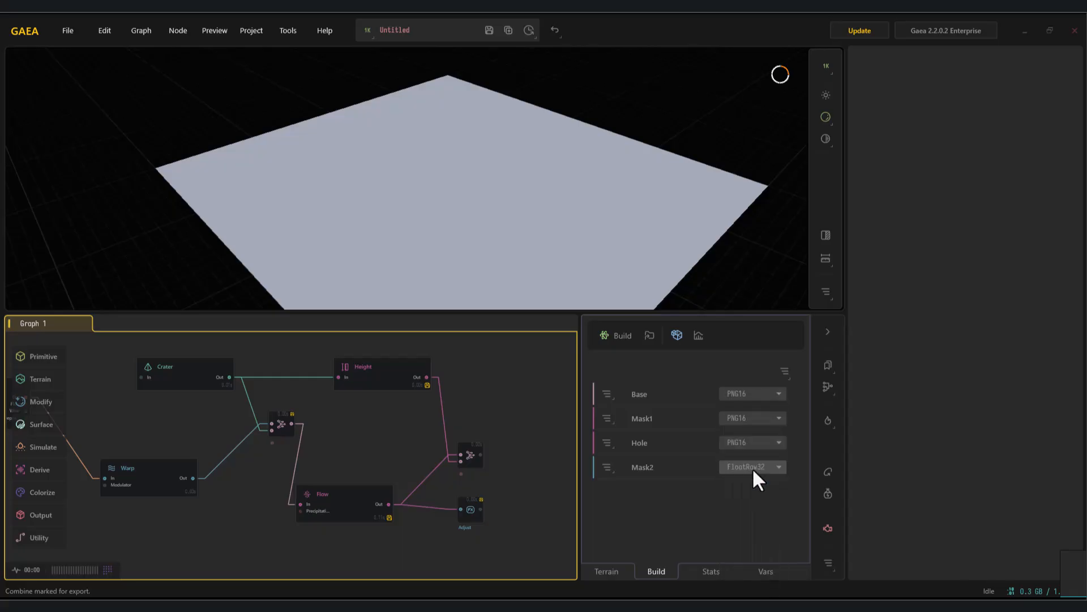
left_click(754, 469)
left_click(748, 523)
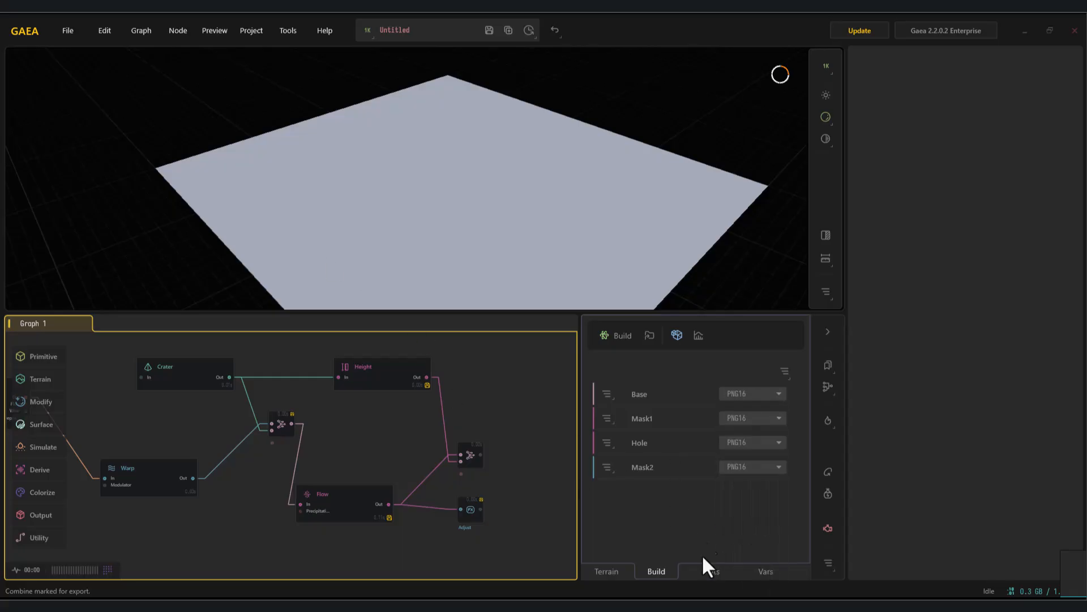
Check the resolution and exportable nodes in the build settings and set the build destination to G:\Modular\Trim Sheet\y23\New folder.
left_click(678, 336)
left_click(385, 184)
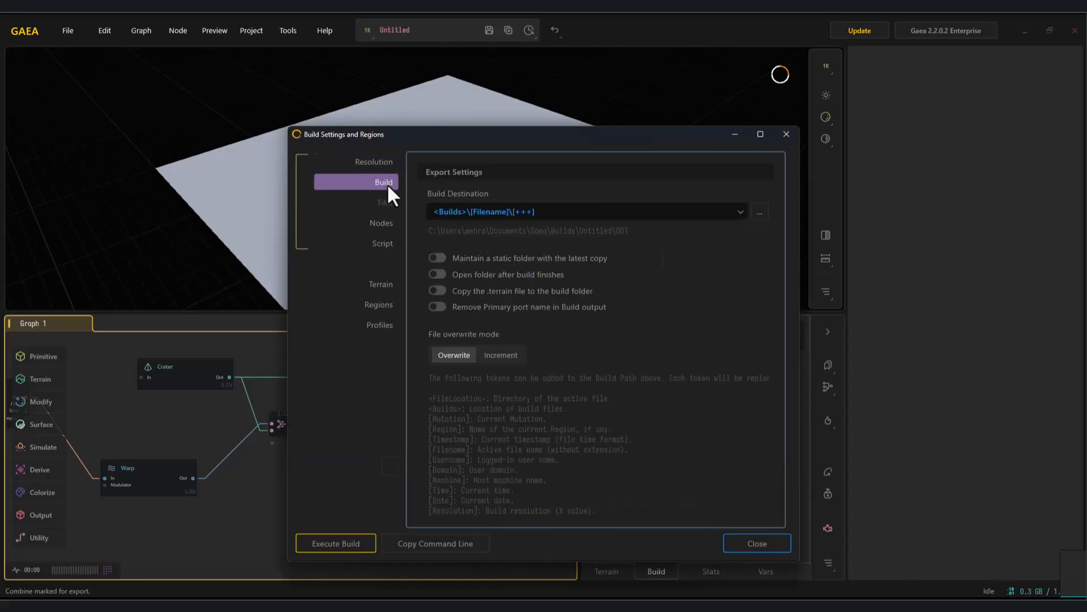
left_click(760, 212)
left_click(795, 430)
left_click(378, 223)
left_click(383, 165)
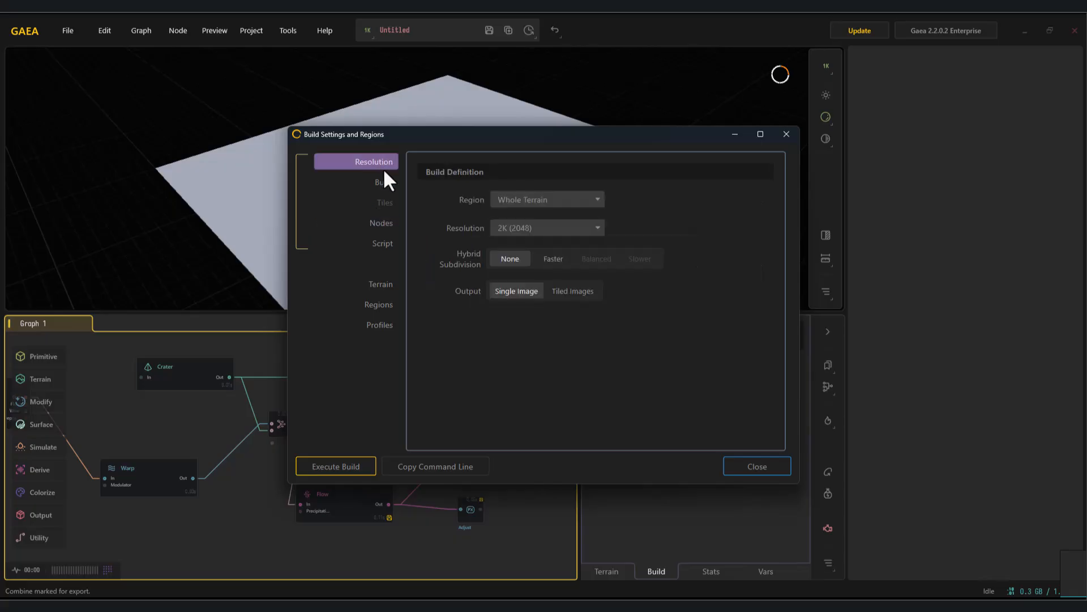
left_click(381, 222)
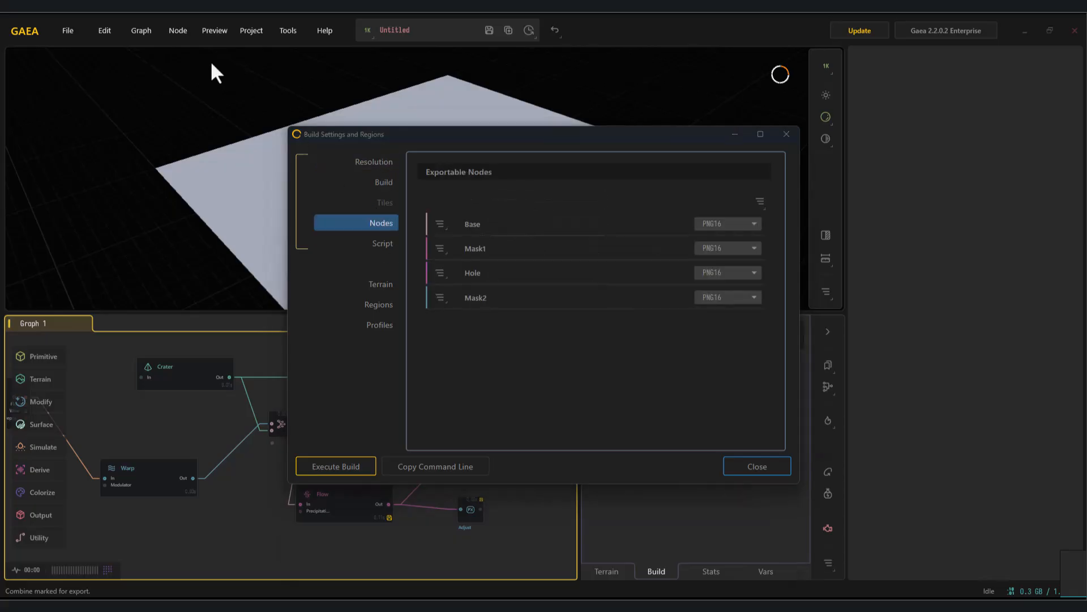
left_click(384, 182)
left_click(759, 212)
left_click(726, 426)
Build the marked nodes at 2048 x 2048, saving the project as Desert.terrain, and dismiss the build report.
left_click(343, 542)
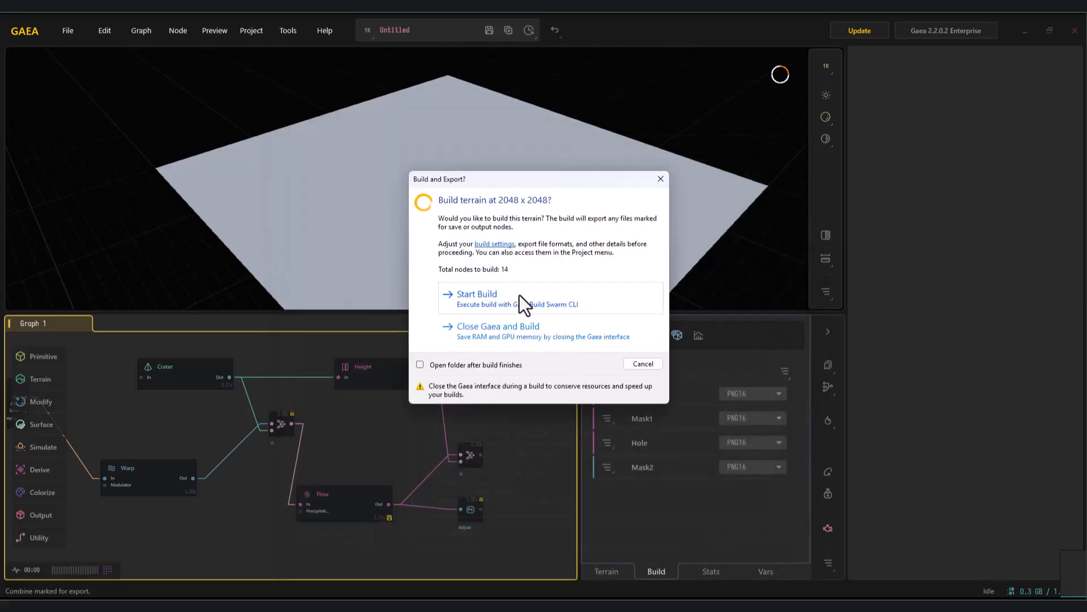
left_click(521, 293)
left_click(259, 121)
left_click(448, 299)
left_click(572, 347)
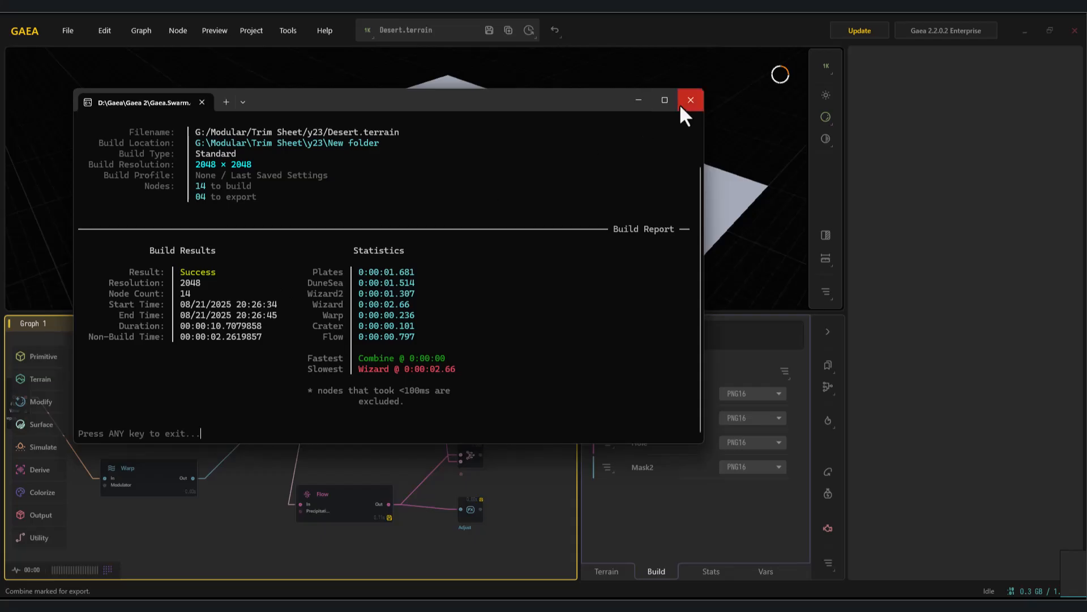
left_click(691, 101)
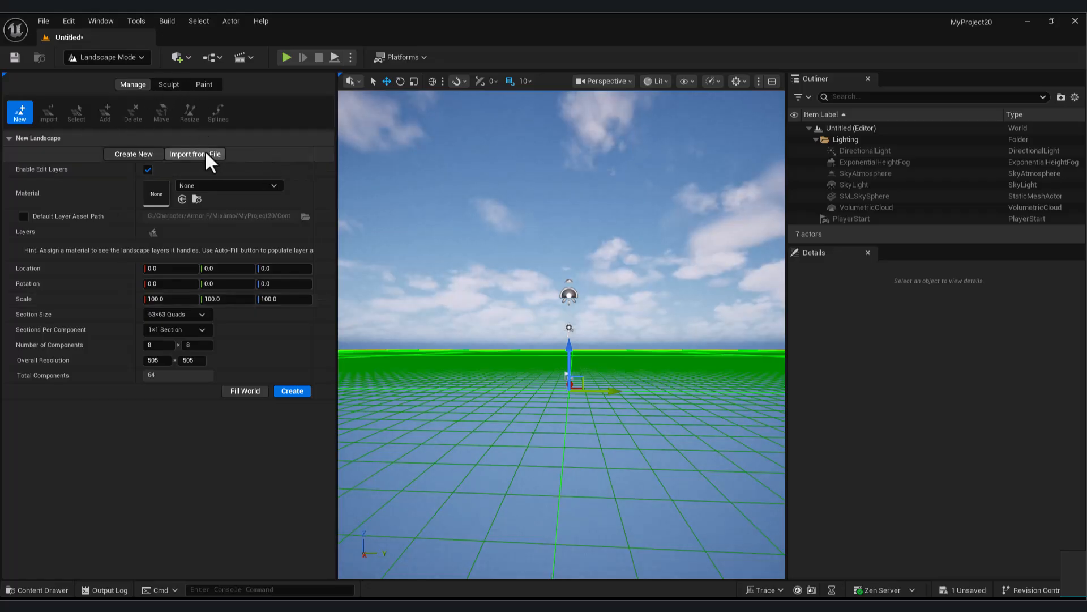
In Unreal Editor, import a new landscape from the exported Base heightmap file.
left_click(198, 156)
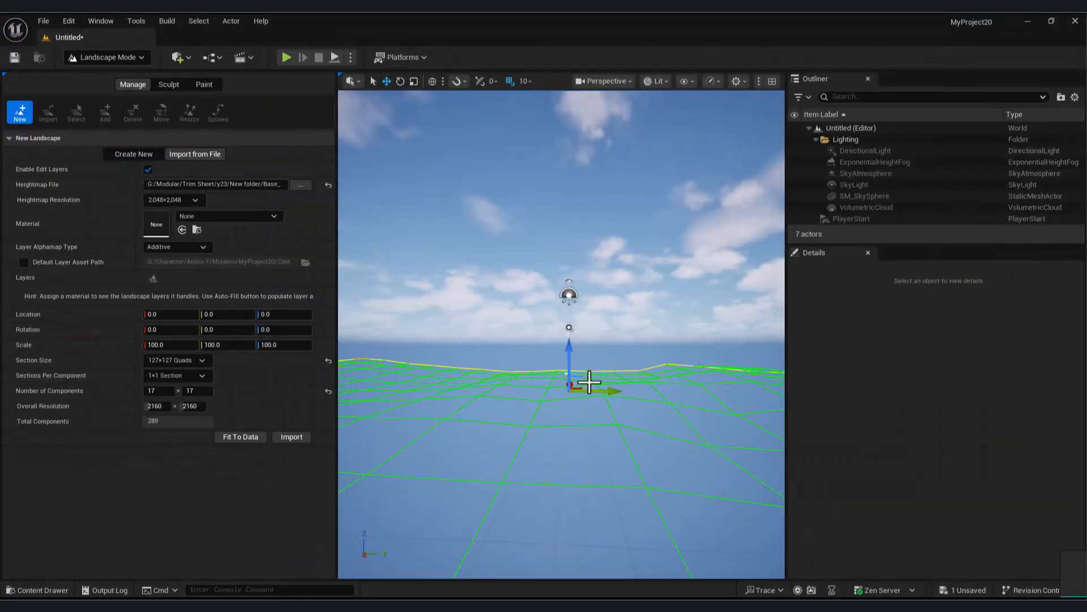
right_click_drag(589, 382, 731, 444)
key("s")
key("a")
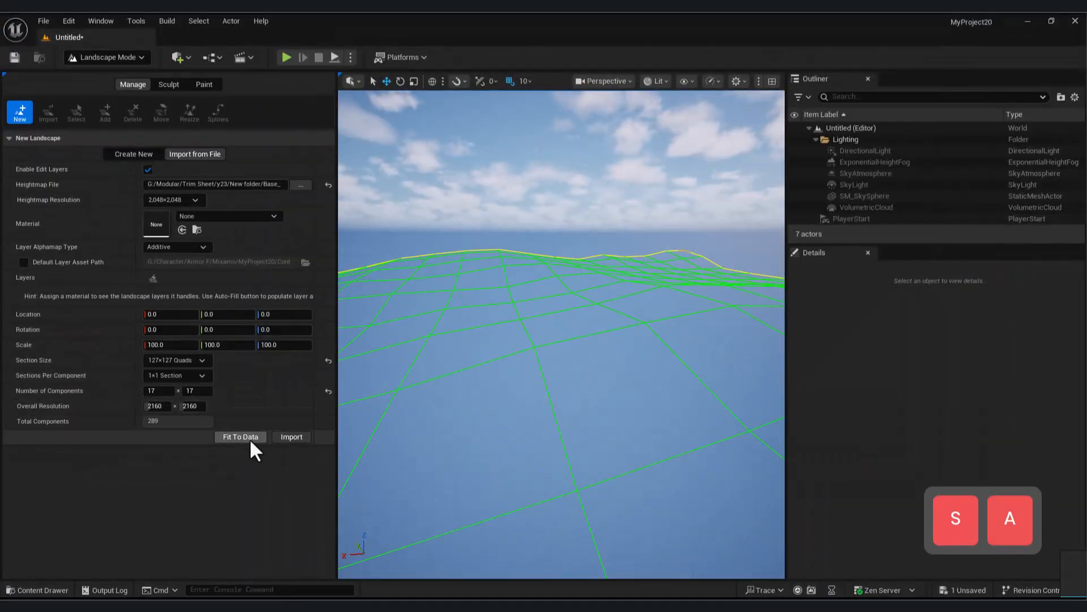
left_click(297, 437)
Switch from Landscape Mode to Selection Mode and set the viewport camera speed to 16.
key("w")
key("a")
right_click_drag(574, 364, 566, 384)
left_click(656, 84)
left_click(682, 83)
left_click(558, 197)
left_click(107, 58)
left_click(104, 76)
left_click(616, 82)
left_click_drag(595, 115, 610, 116)
Examine the imported landscape's relief and compare it with the Flow and Combine nodes in Gaea.
right_click_drag(566, 272, 640, 283)
key("a")
key("s")
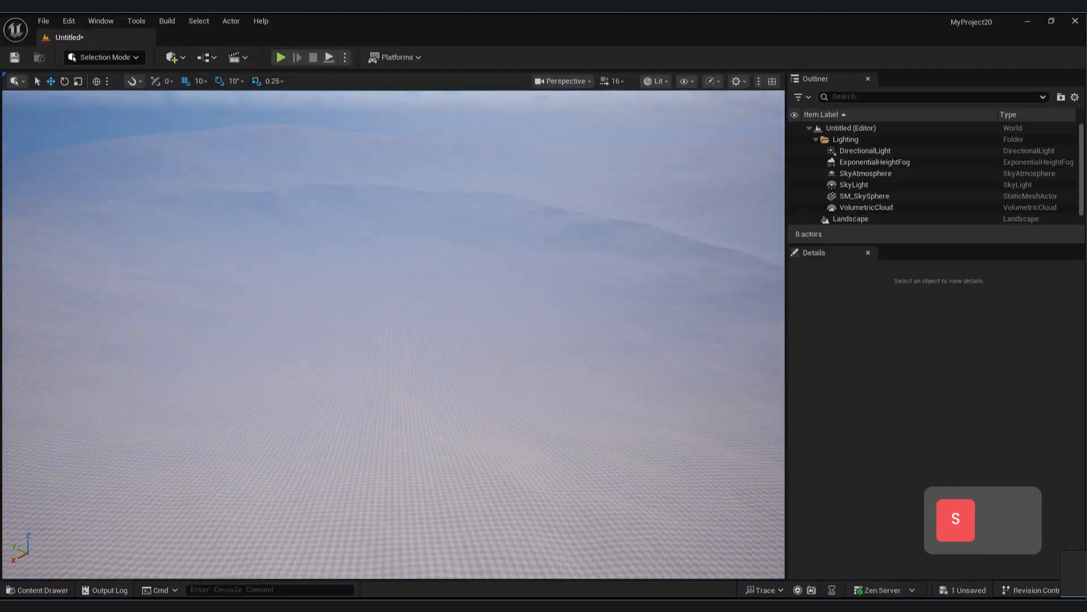
right_click_drag(658, 576, 664, 571)
key("a")
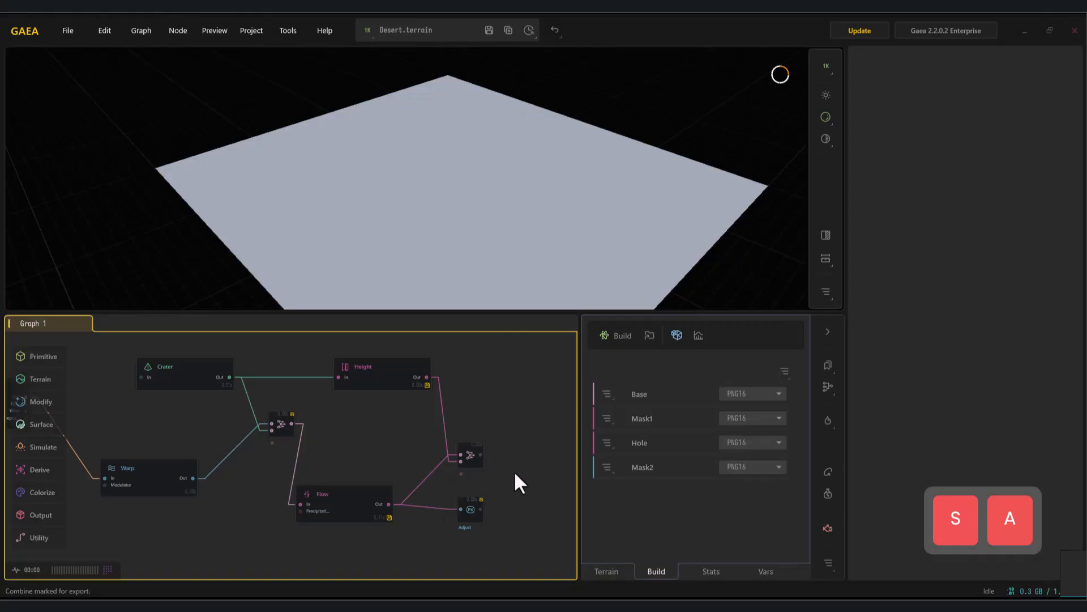
left_click(359, 503)
left_click(281, 425)
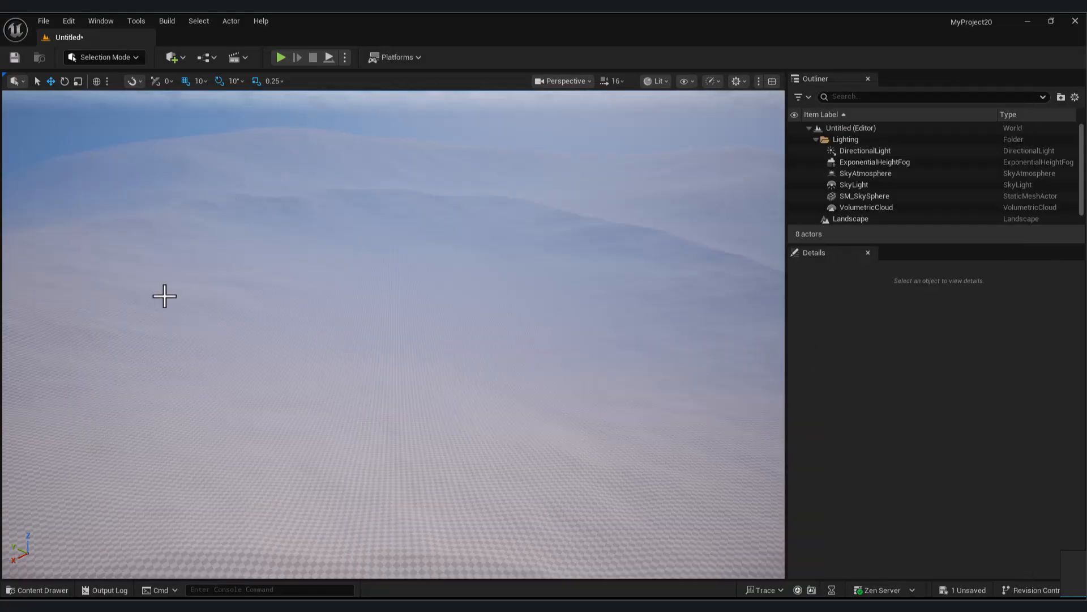
Delete the landscape and reimport the Base heightmap with a Z scale of 130.
left_click(105, 56)
left_click(340, 323)
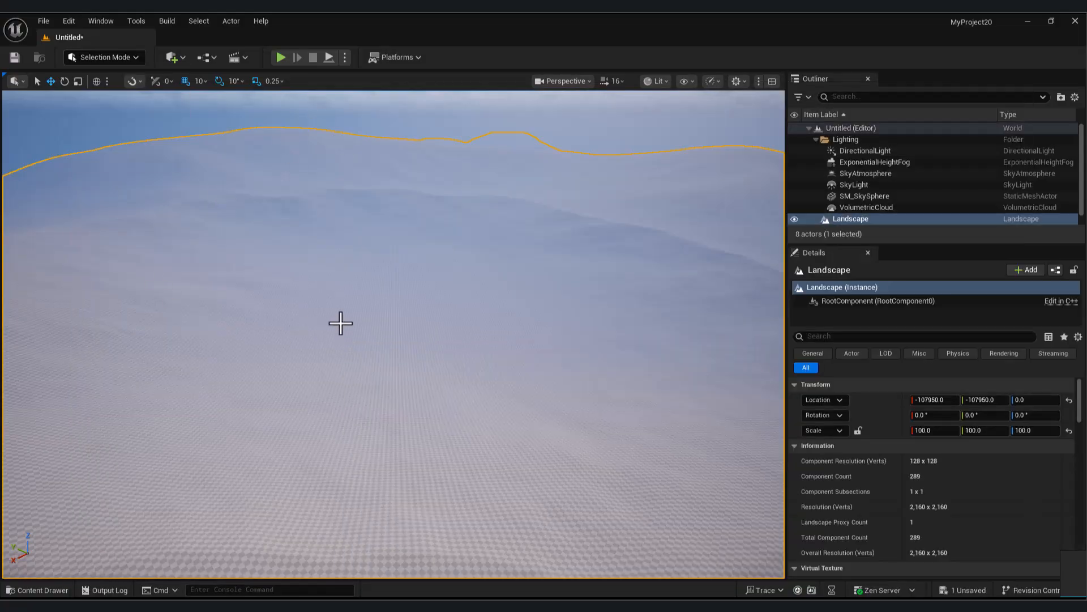
key("Delete")
left_click(105, 57)
left_click(99, 87)
left_click(286, 345)
type("130")
key("Return")
left_click(292, 436)
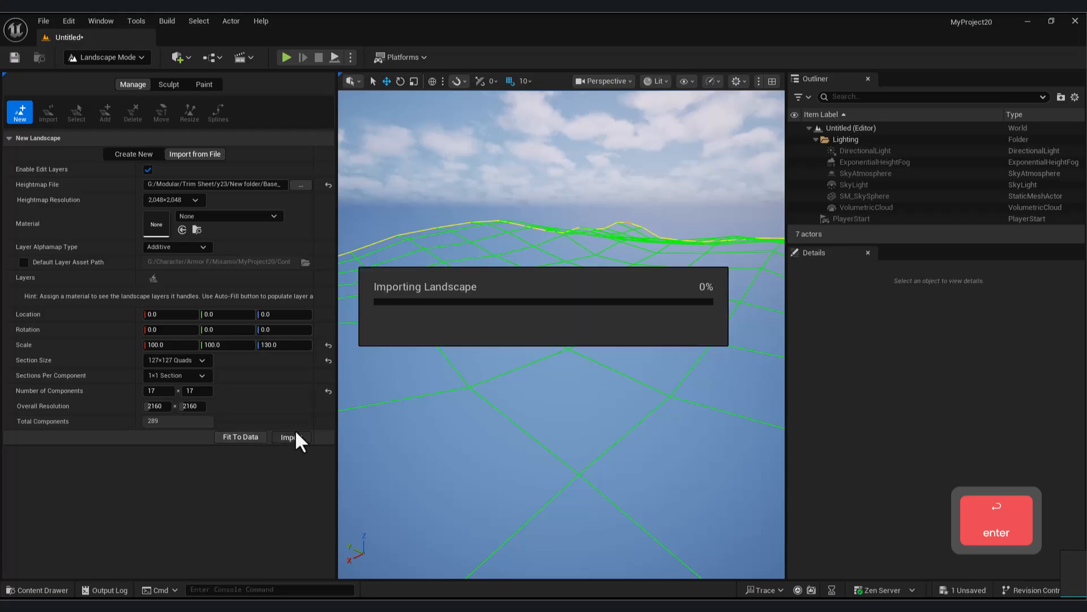
Return to Selection Mode and lower the ExponentialHeightFog's fog density to 0.01072.
left_click(102, 57)
left_click(97, 74)
key("a")
right_click_drag(481, 365, 436, 352)
key("d")
key("e")
key("w")
key("d")
left_click(875, 162)
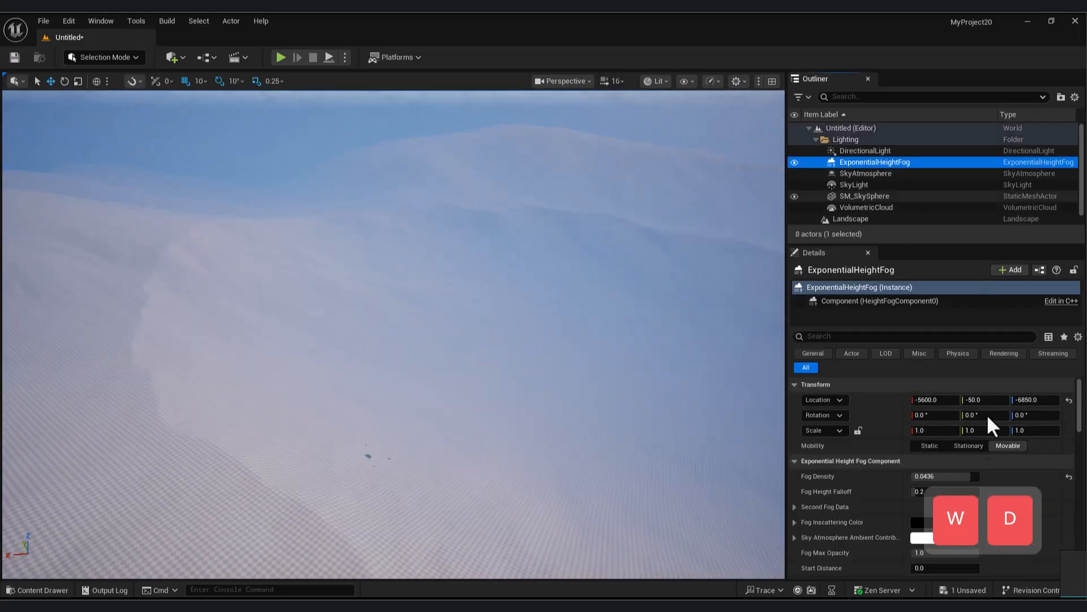
scroll(980, 396, "down", 3)
left_click_drag(963, 421, 926, 421)
Fly around the landscape to examine its height and dune shapes in the thinner fog.
right_click_drag(394, 334, 414, 350)
key("a")
key("s")
key("w")
key("q")
key("w")
key("s")
key("q")
key("d")
key("s")
key("a")
key("w")
key("a")
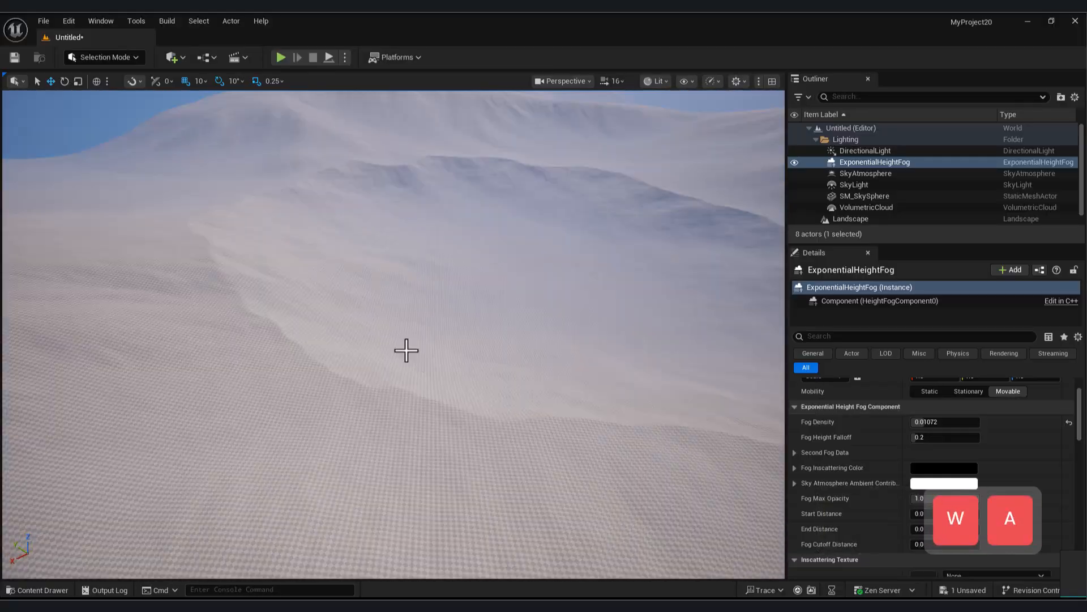
Delete the landscape and reimport the Base heightmap with a Z scale of 160.
left_click(414, 350)
key("Delete")
left_click(105, 57)
left_click(94, 90)
left_click(285, 348)
type("160")
key("Return")
left_click(292, 438)
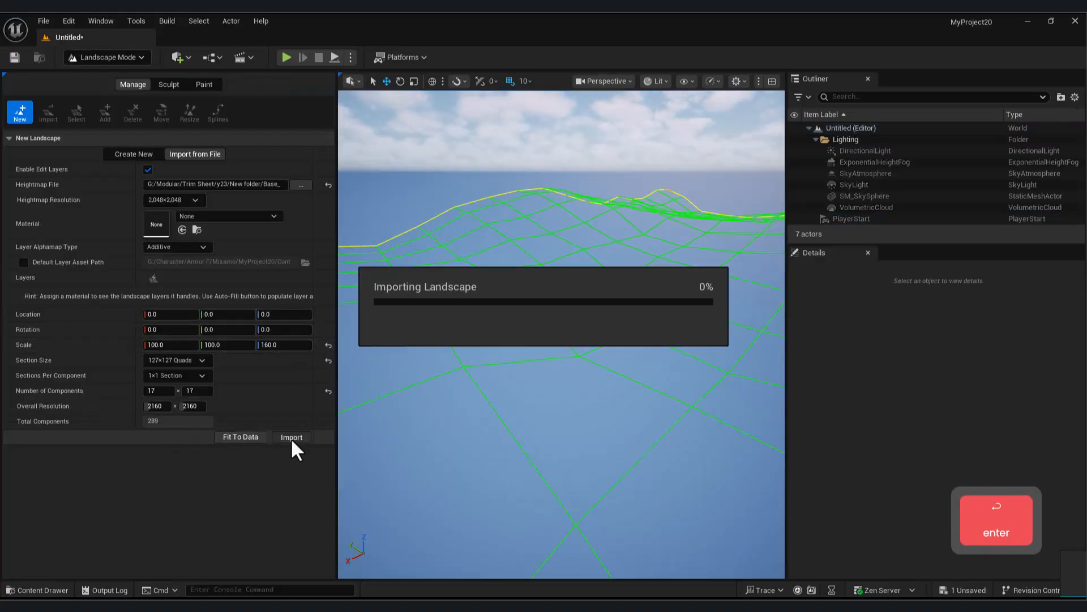
Fly over the taller landscape to examine its relief from several directions.
key("a")
right_click_drag(551, 358, 674, 317)
key("q")
key("s")
key("e")
key("a")
key("w")
key("a")
key("d")
Return to Selection Mode, then create a folder named Material in the project's Content folder and open it.
left_click(114, 57)
left_click(122, 73)
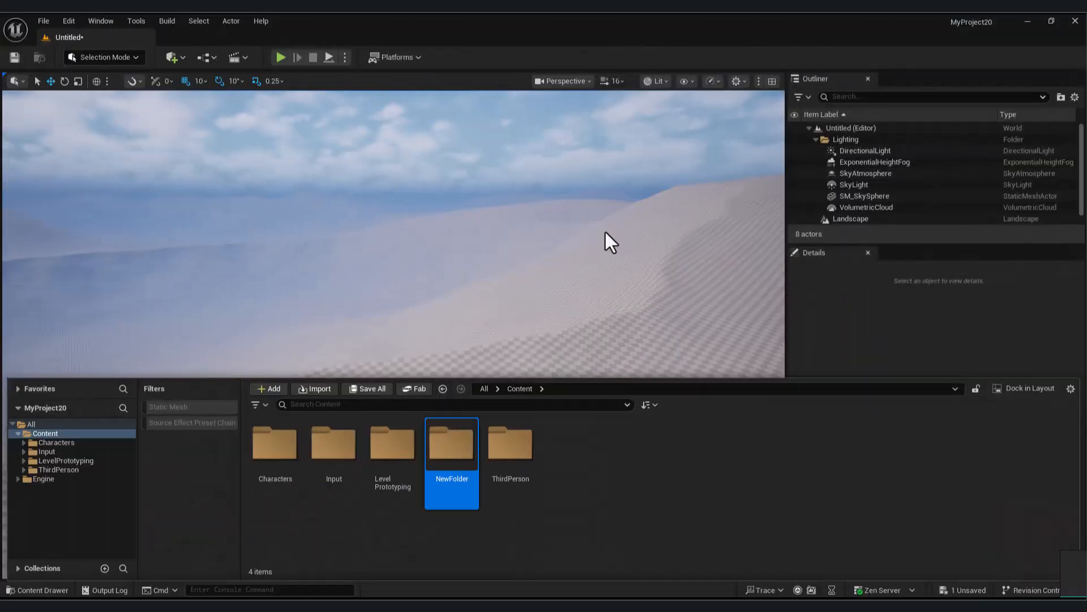
type("Material")
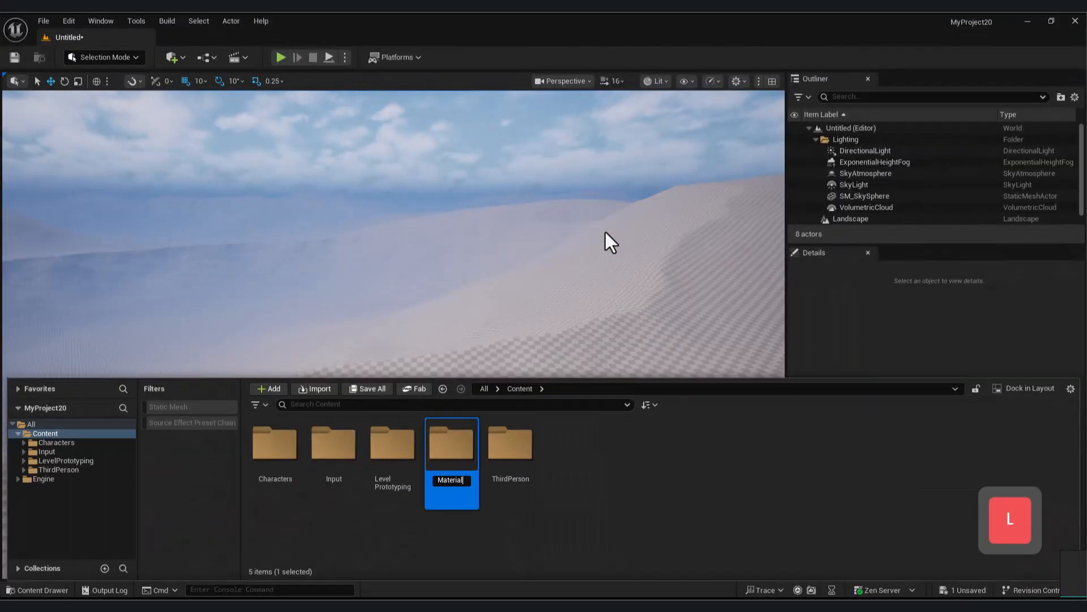
key("Return")
double_click(448, 447)
Create a new material in the Material folder and enable Use Material Attributes in its maximized editor.
right_click(422, 501)
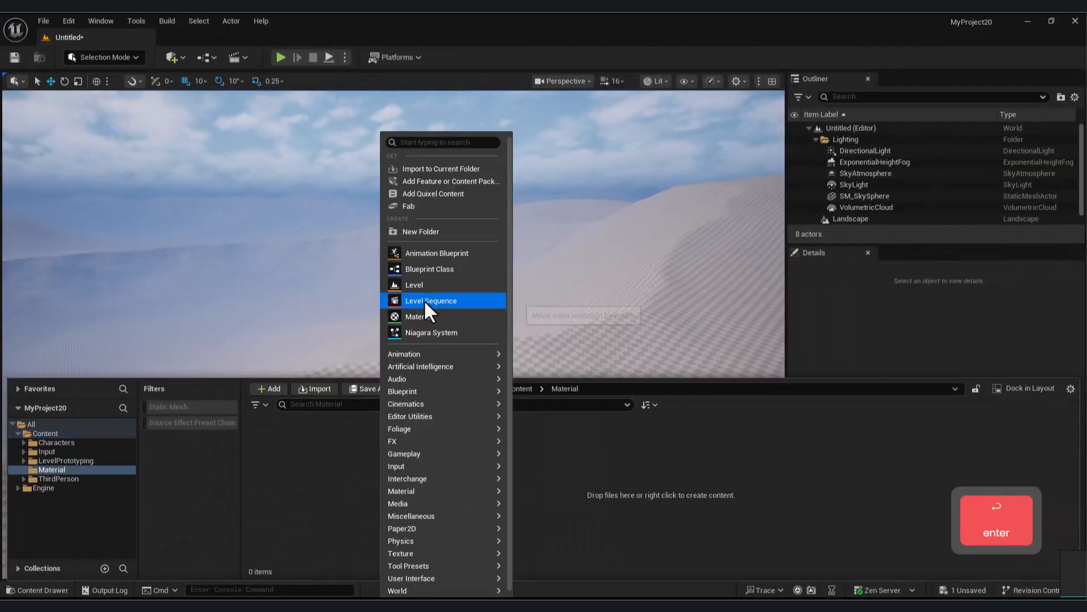
left_click(439, 316)
double_click(281, 439)
right_click_drag(683, 340, 731, 407)
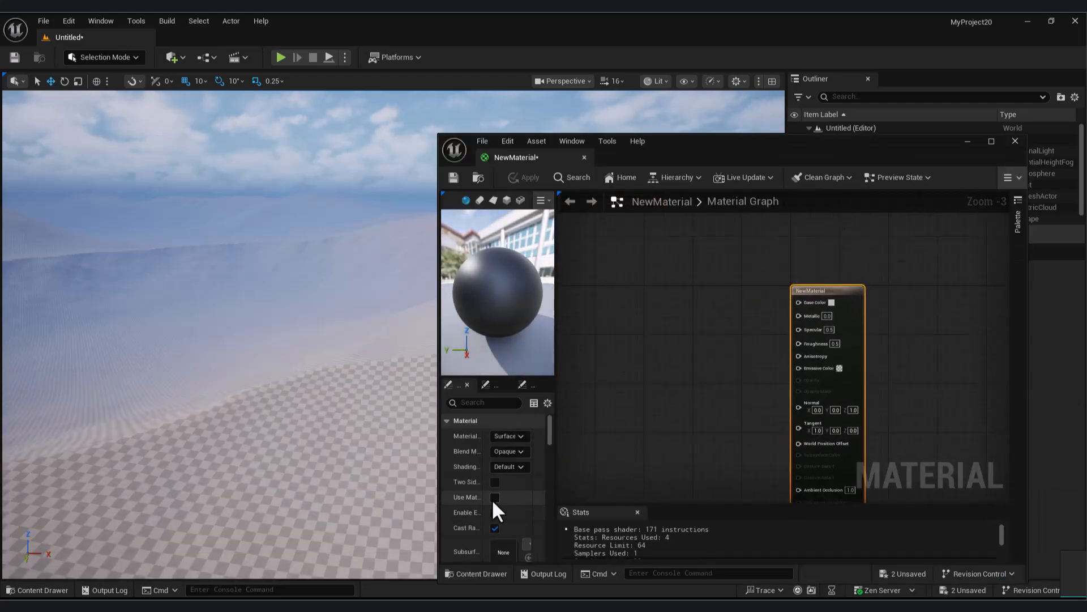
left_click(495, 497)
left_click(991, 141)
right_click_drag(640, 287, 666, 317)
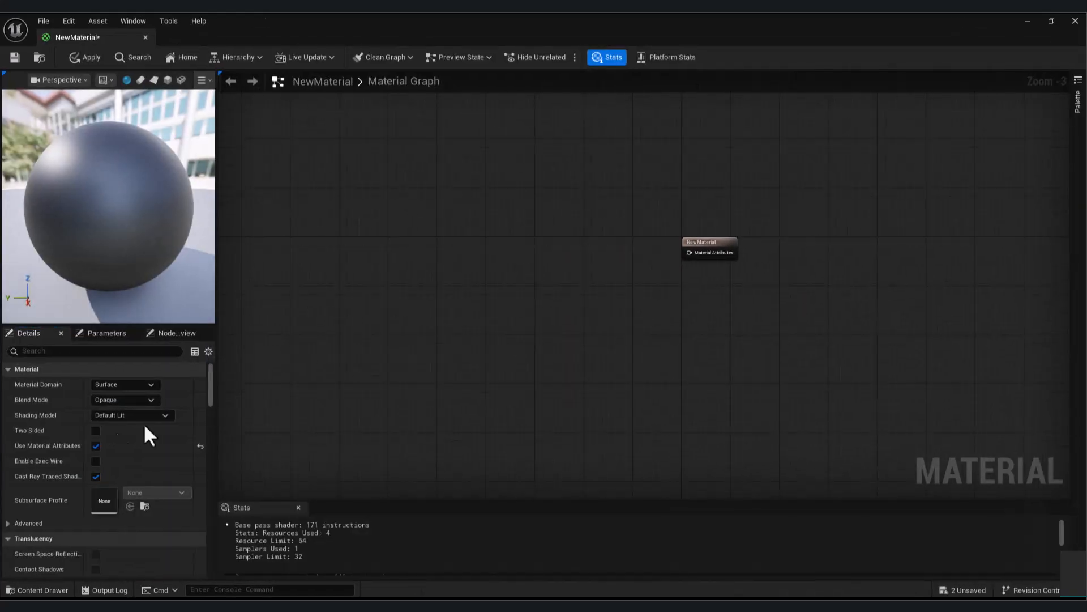
Add a Landscape Layer Blend node beside the material output and give it four layers.
right_click(623, 252)
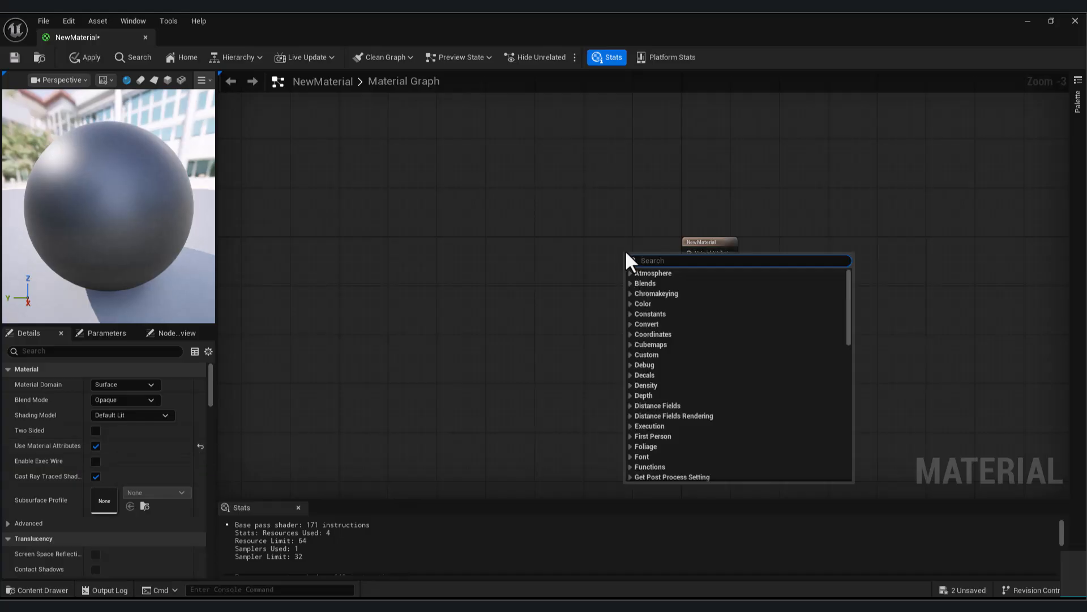
type("lan")
left_click(719, 284)
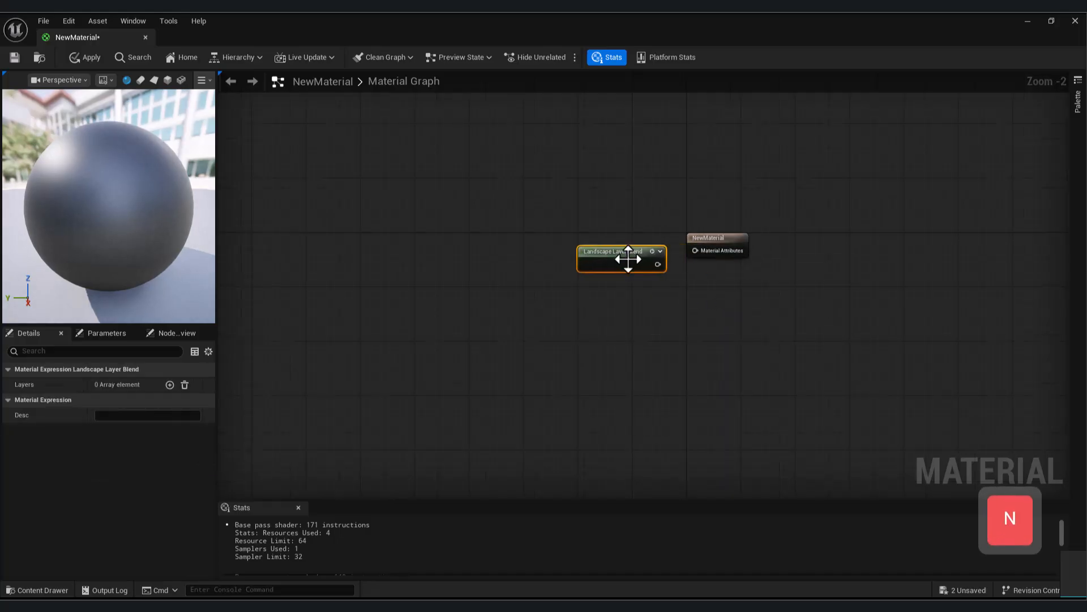
left_click(169, 384)
left_click(169, 385)
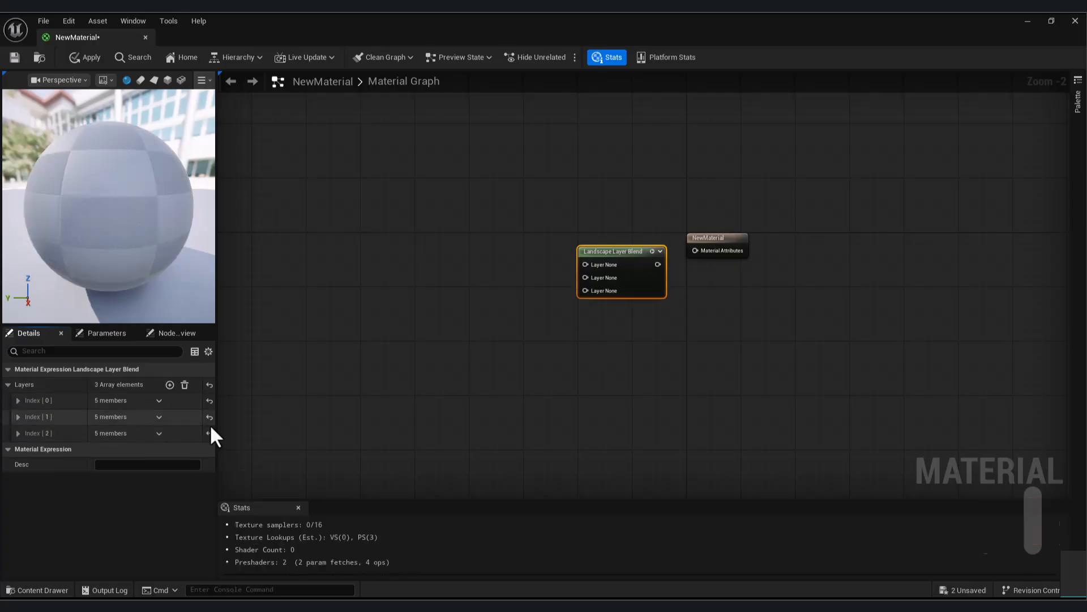
left_click(170, 385)
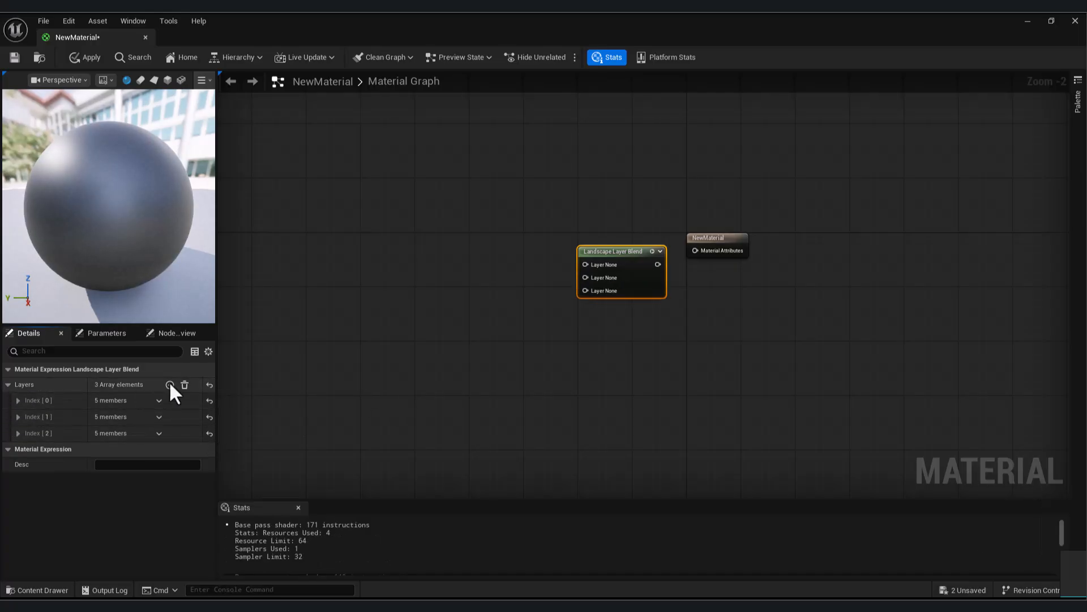
Name the first two layers of the Landscape Layer Blend node base and Mask1.
left_click(34, 402)
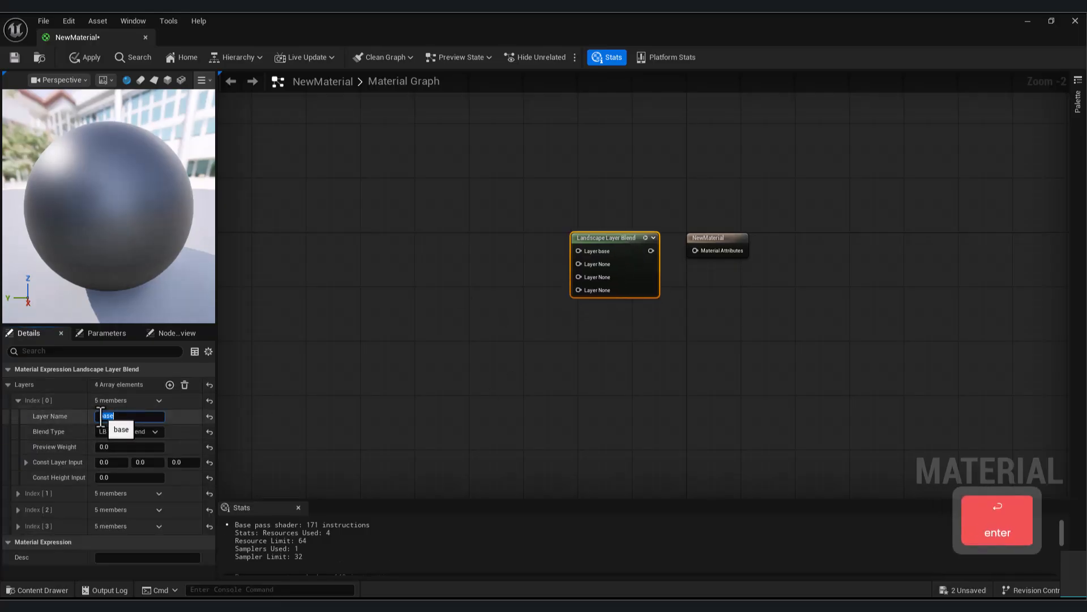
left_click(18, 400)
left_click(20, 416)
left_click(53, 429)
type("Mask1")
key("Return")
left_click(19, 417)
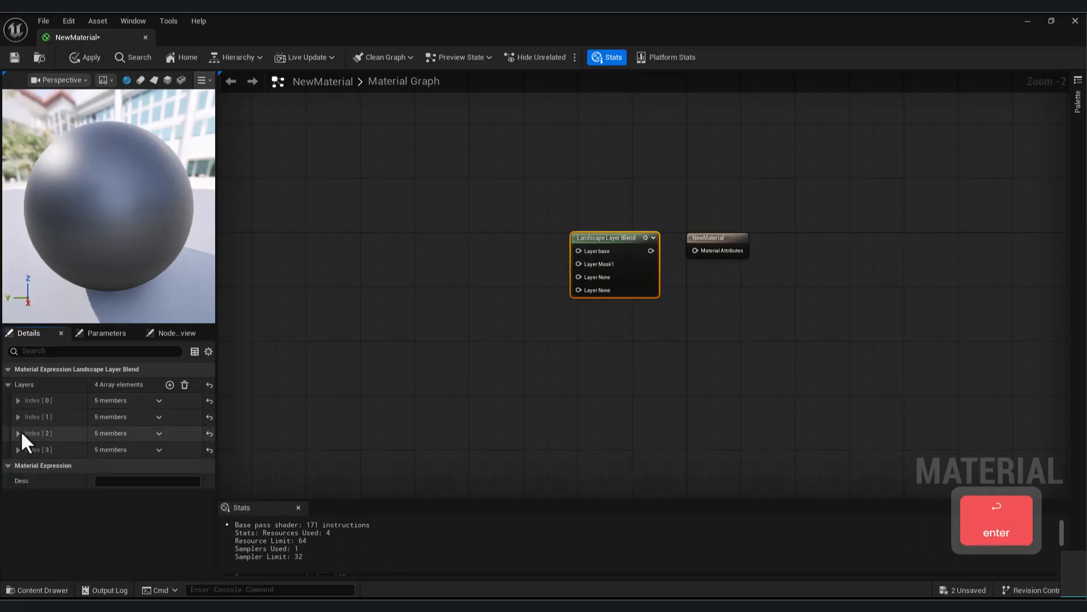
Name the third and fourth layers of the Landscape Layer Blend node Mask 2 and Hole.
left_click(19, 433)
left_click(102, 449)
type("Mask 2")
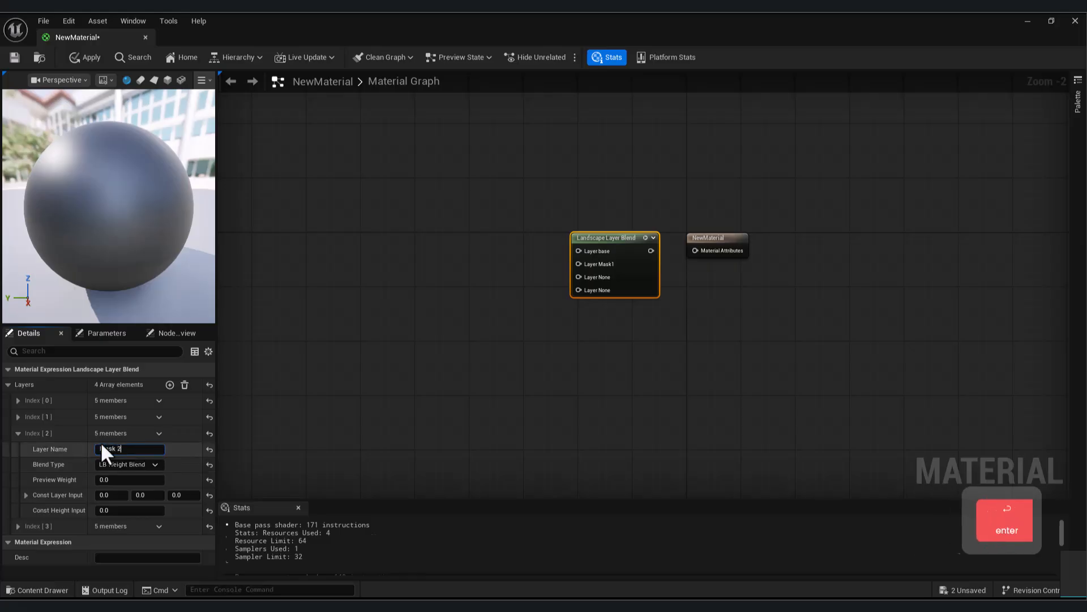
key("Return")
left_click(18, 449)
left_click(113, 465)
type("Hole")
key("Return")
scroll(626, 334, "up", 2)
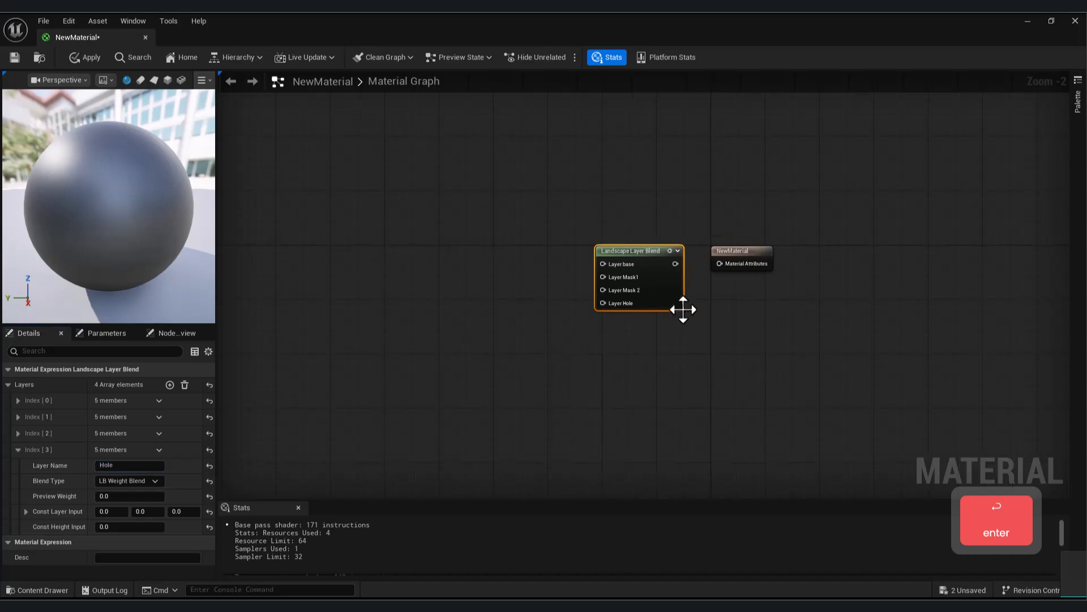
Connect the layer blend to the output's Material Attributes and place a MakeMaterialAttributes node before the blend.
left_click_drag(670, 255, 733, 254)
right_click_drag(577, 363, 685, 376)
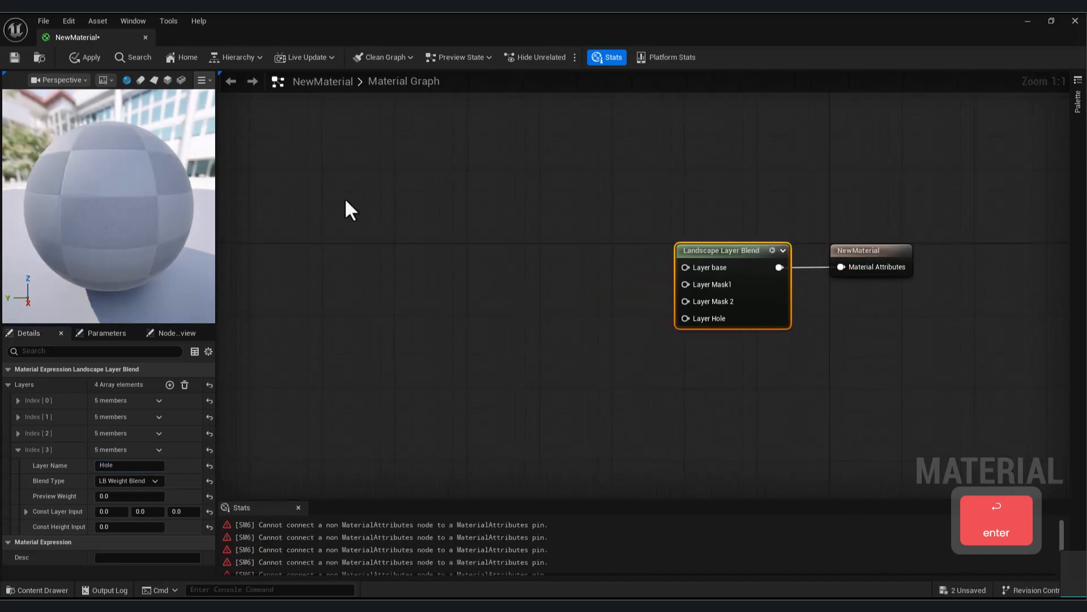
right_click(491, 221)
type("make")
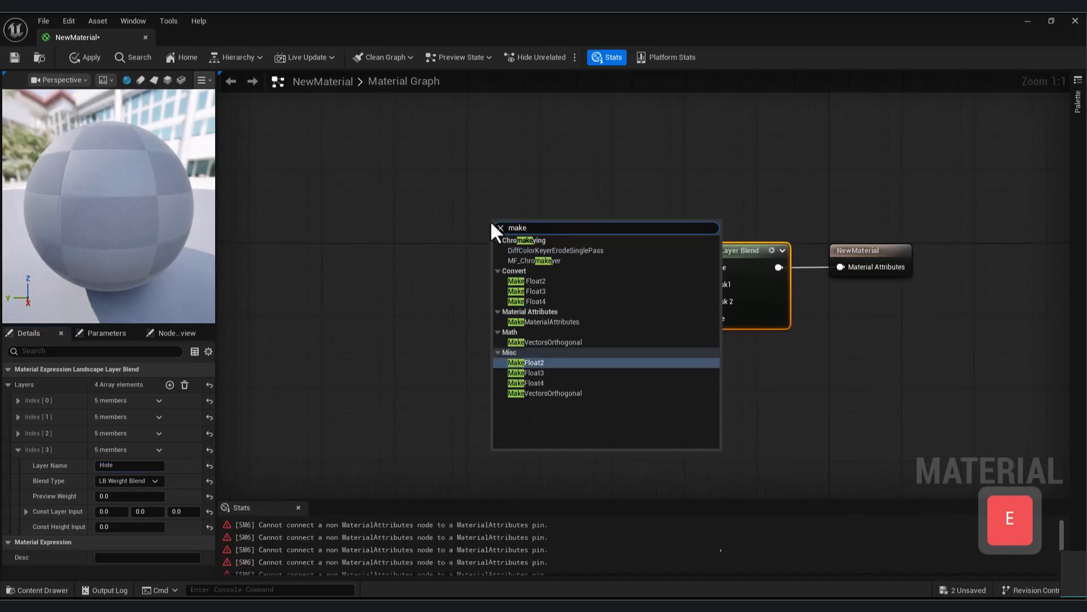
left_click(558, 321)
left_click_drag(563, 305, 536, 241)
scroll(536, 232, "down", 4)
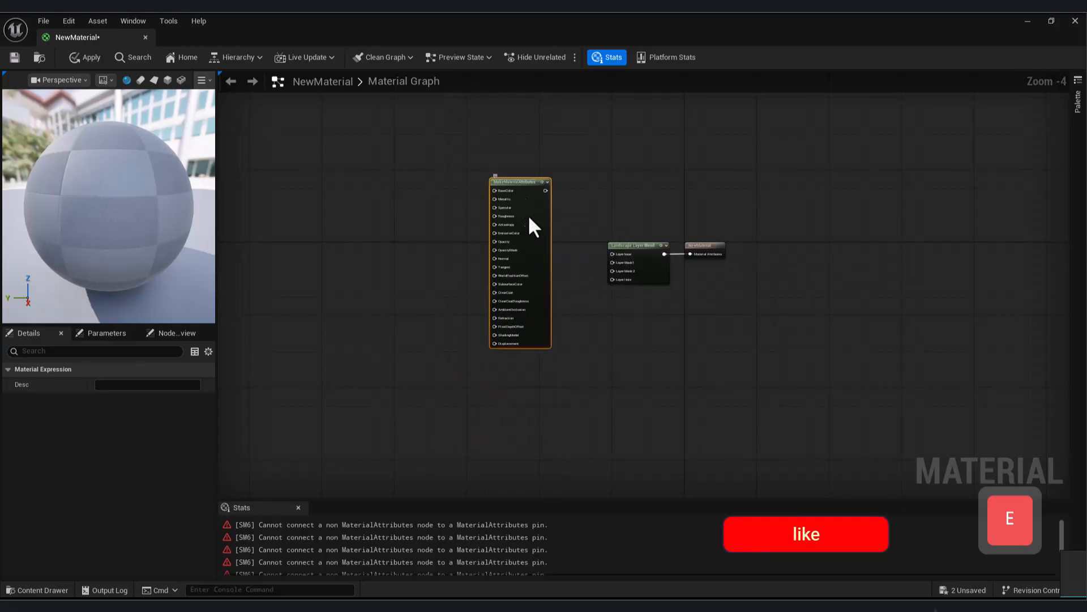
Connect the MakeMaterialAttributes node to the blend's base layer and a duplicate of it to Mask1, with a third copy placed below.
right_click_drag(520, 213, 523, 272)
left_click_drag(508, 214, 499, 173)
left_click_drag(508, 128, 616, 323)
key("ctrl+c")
key("ctrl+v")
key("ctrl+v")
right_click_drag(593, 374, 632, 253)
left_click_drag(656, 293, 541, 376)
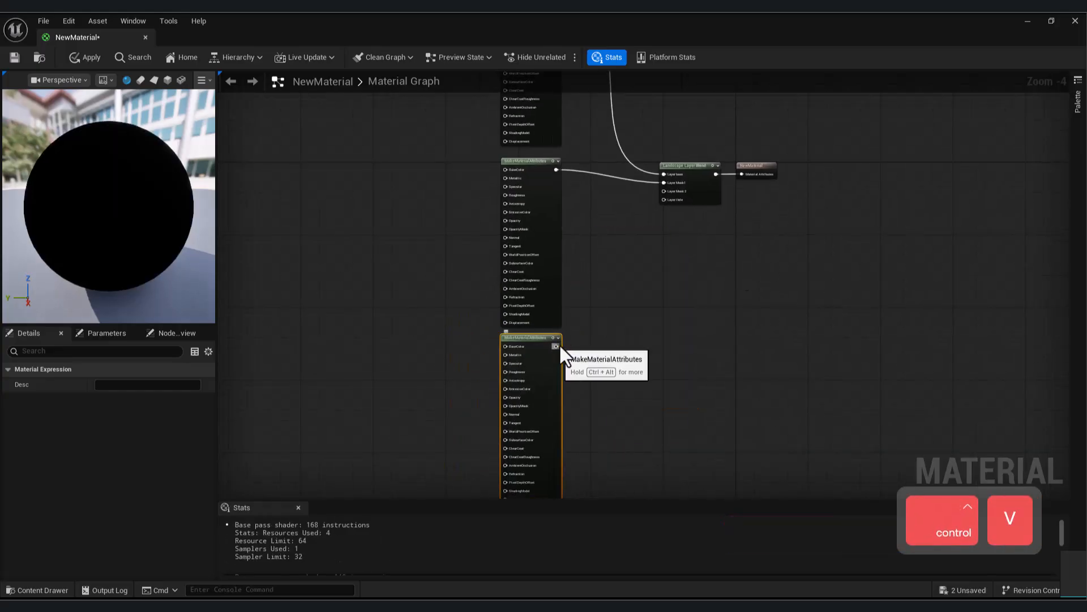
Connect the third MakeMaterialAttributes copy to layer Mask 2 and paste a fourth copy feeding layer Hole.
left_click_drag(672, 192, 672, 192)
right_click_drag(648, 383, 682, 291)
key("ctrl+v")
left_click_drag(703, 290, 700, 222)
left_click_drag(709, 108, 709, 107)
right_click_drag(705, 223, 838, 461)
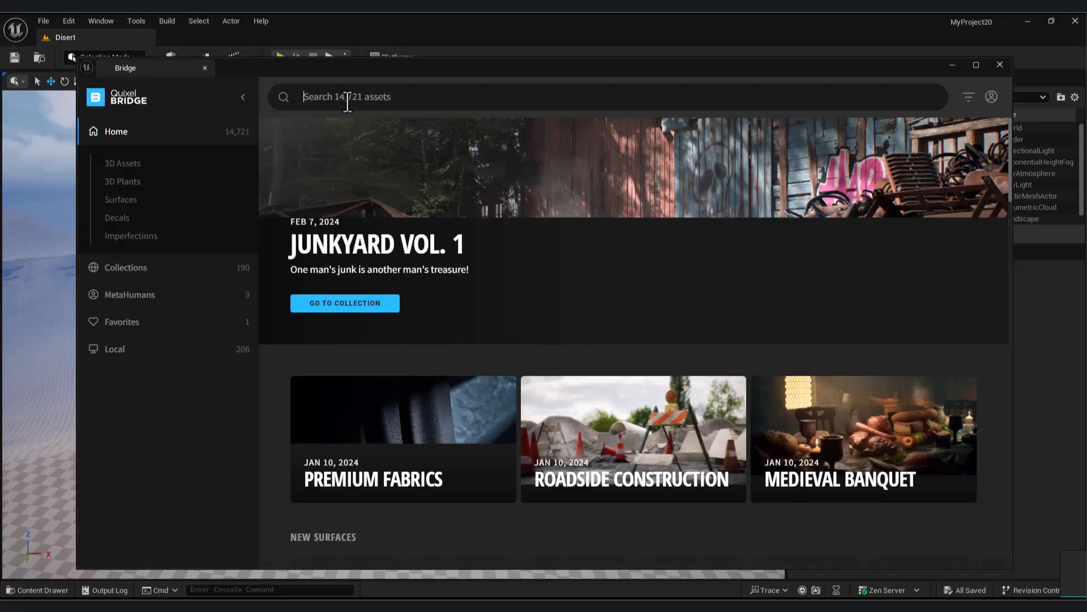
Switch to Quixel Bridge and search its Surfaces category for desert materials.
left_click(347, 101)
type("desert")
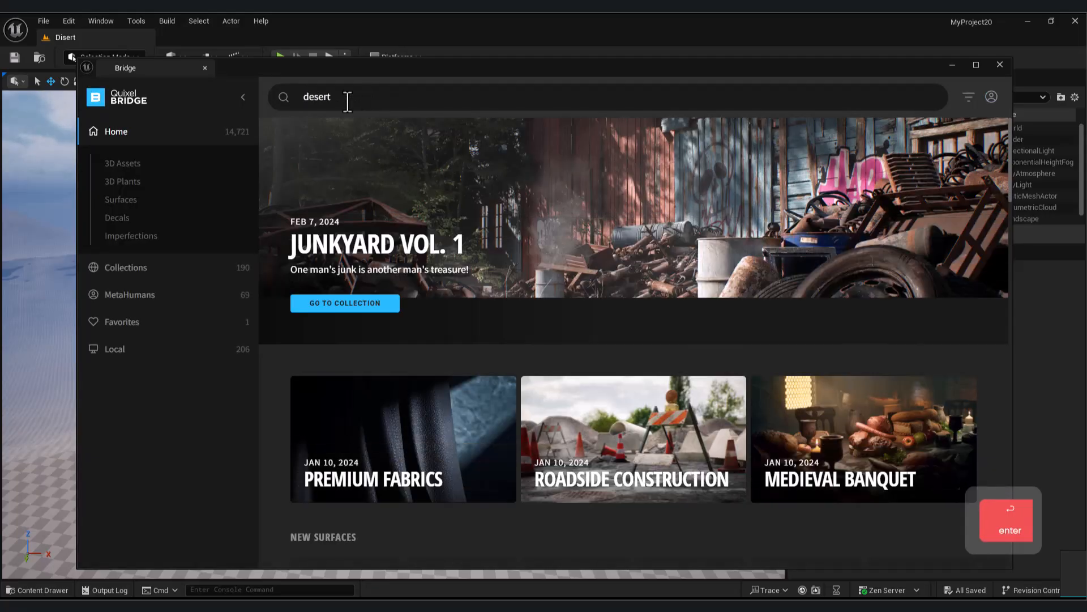
key("Return")
left_click(126, 201)
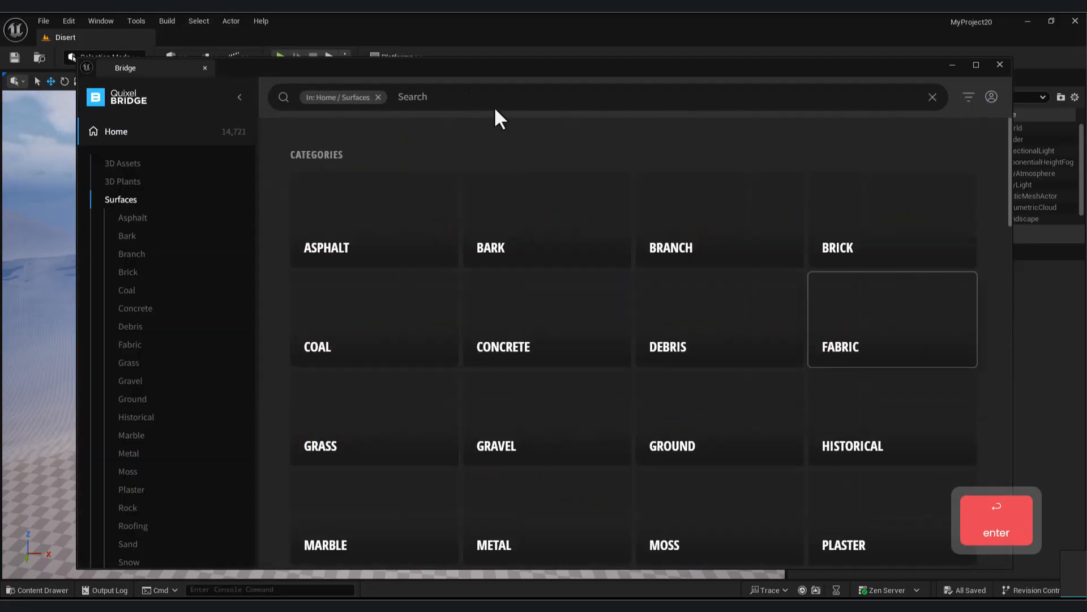
left_click(468, 97)
type("desert.")
key("Return")
scroll(759, 377, "down", 5)
scroll(759, 376, "up", 3)
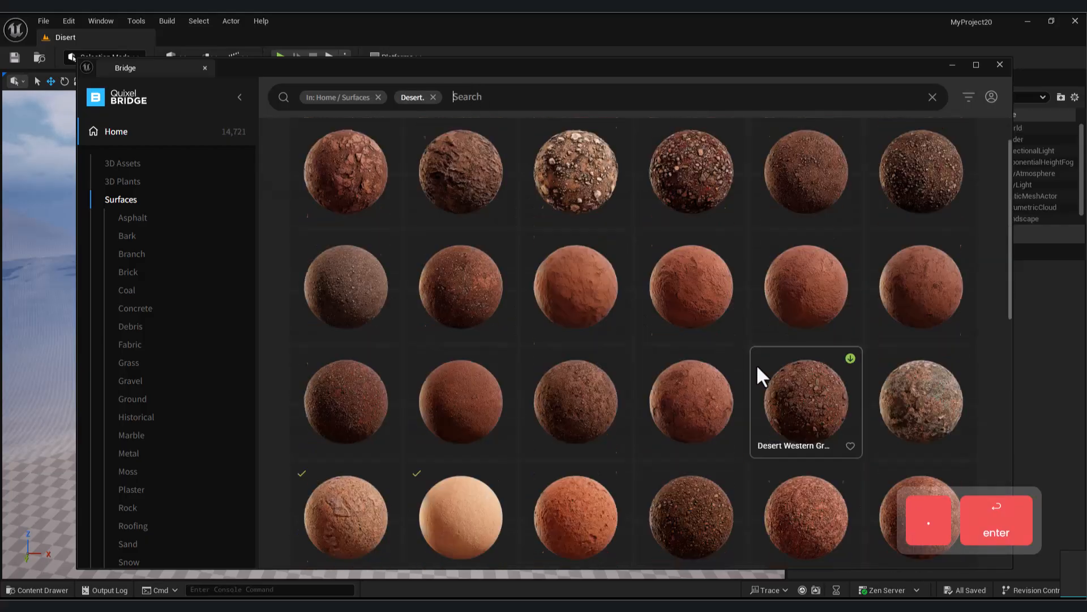
Download the Desert Outback Ground Dirt Rocky 09 and smooth Dry Sand surfaces at Medium Quality.
left_click(586, 173)
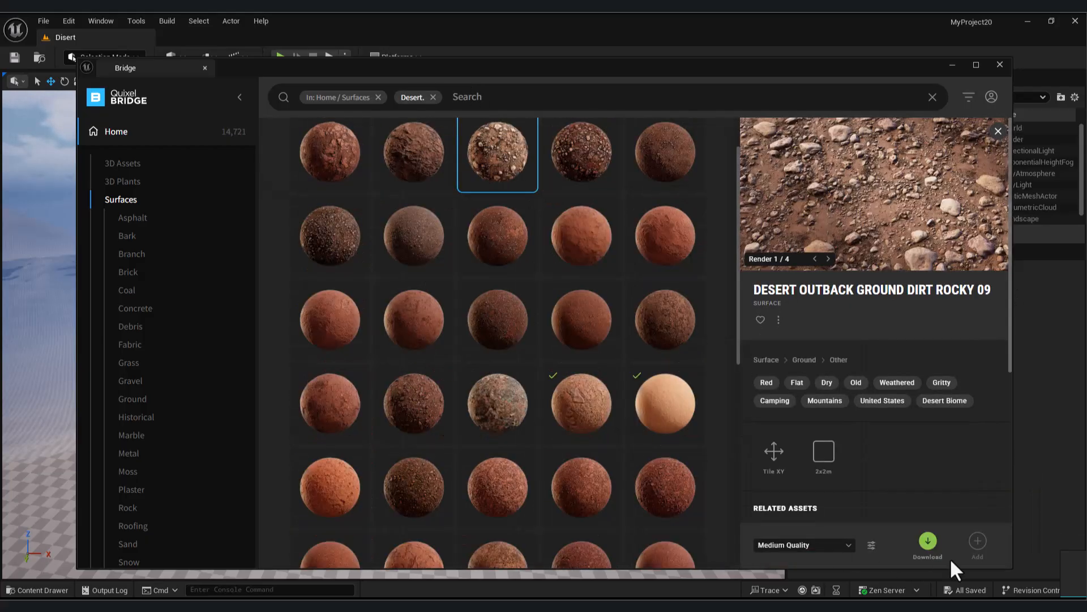
left_click(824, 545)
left_click(829, 548)
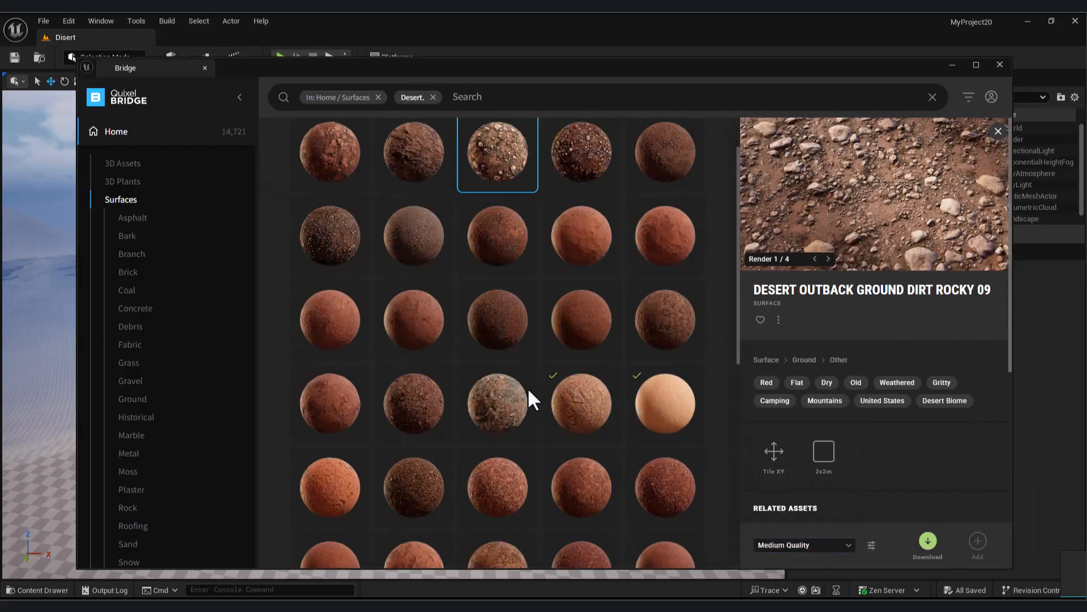
left_click(662, 406)
left_click(928, 543)
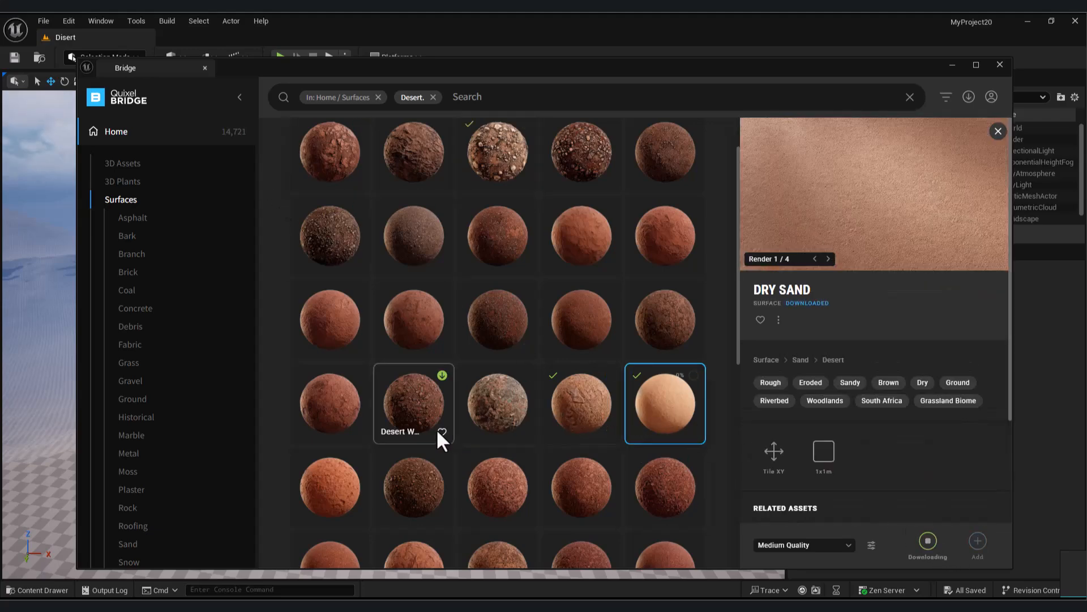
scroll(538, 444, "down", 1)
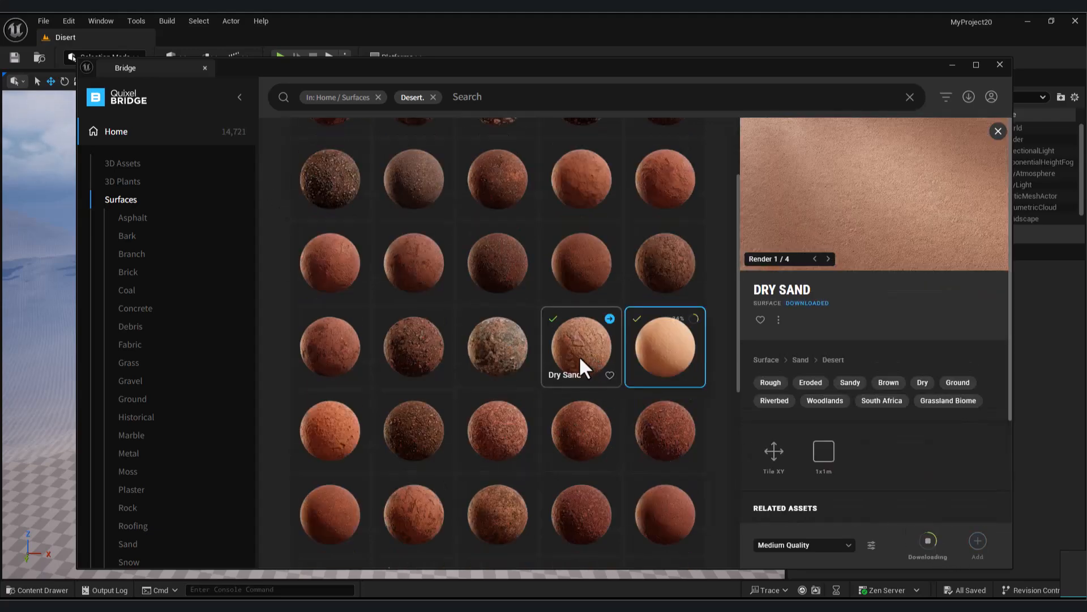
Add the rocky Desert Outback Ground surface and the two Dry Sand surfaces to the project, switching the quality to High Quality.
scroll(584, 351, "up", 2)
left_click(498, 214)
left_click(978, 542)
left_click(719, 442)
left_click(589, 470)
left_click(810, 545)
left_click(979, 540)
left_click(719, 440)
left_click(665, 464)
left_click(979, 540)
left_click(674, 440)
View the Dry Sand surface tagged Mediterranean-Forests among the remaining desert results.
scroll(633, 385, "down", 5)
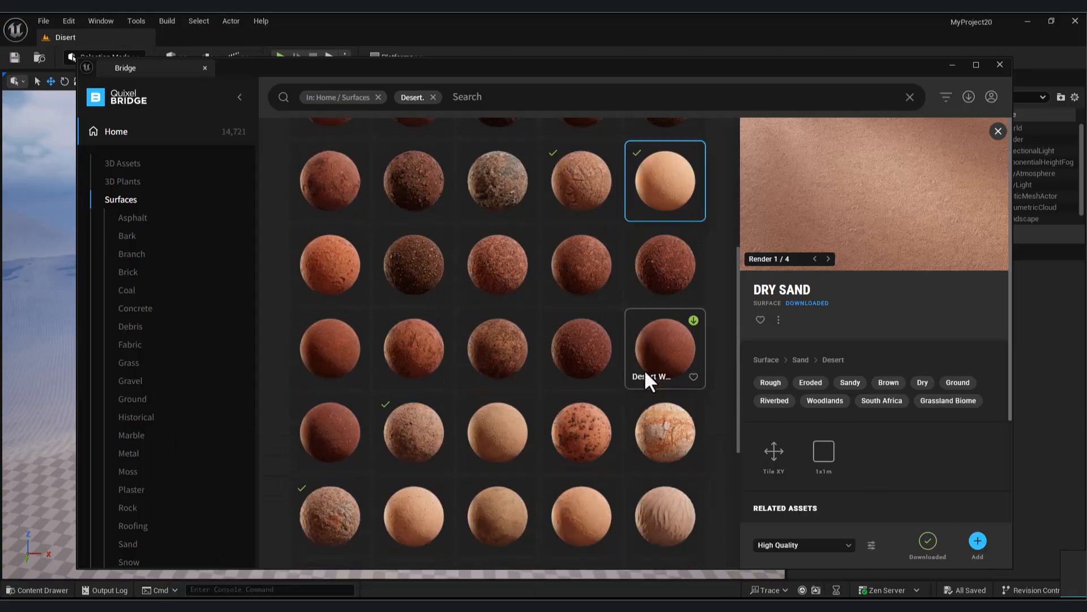
left_click(515, 267)
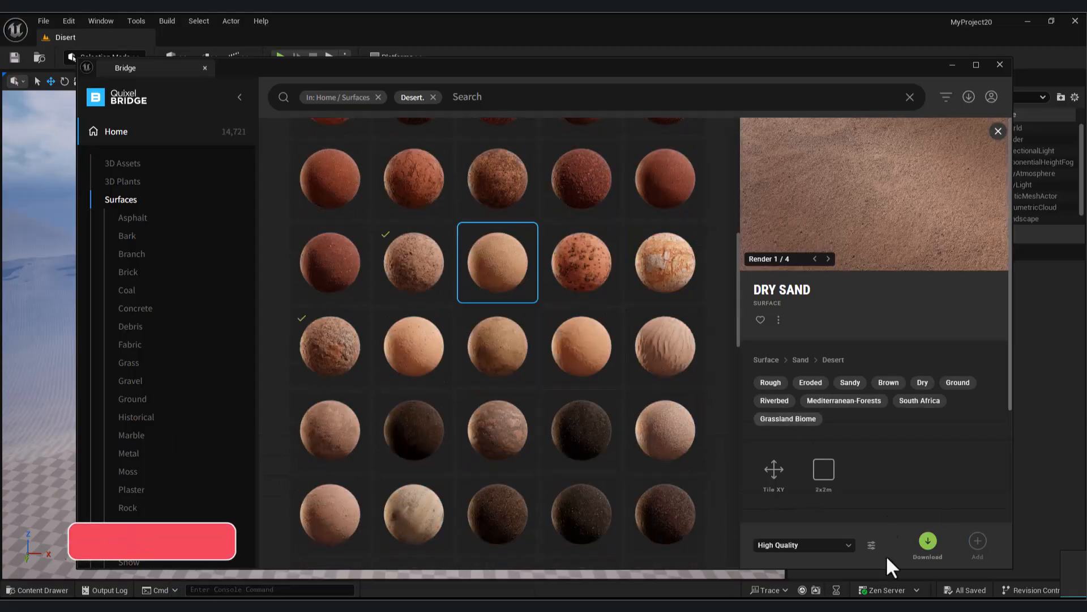
left_click(645, 375)
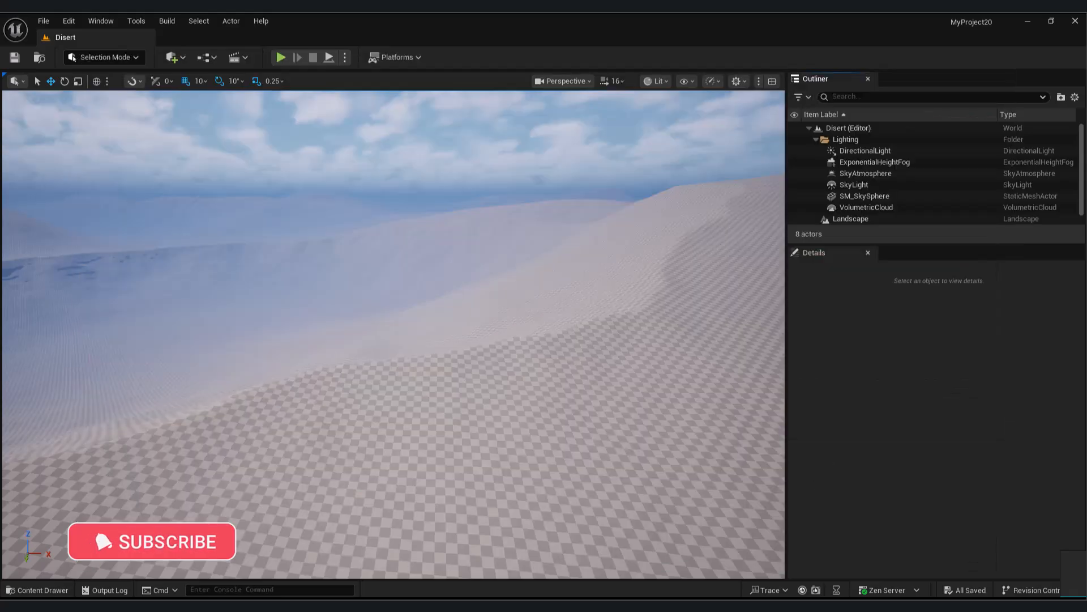
Open NewMaterial for editing and browse the project content to the Megascans surface folder Dry_Sand_xfdhbjy.
left_click(37, 589)
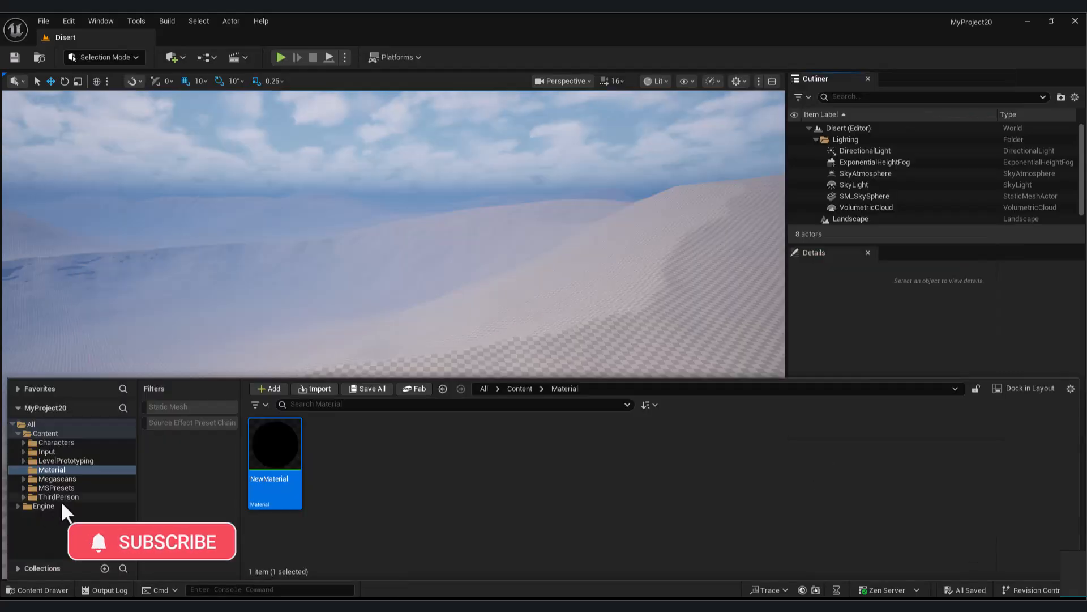
double_click(301, 462)
left_click(57, 497)
left_click(76, 515)
left_click(89, 523)
left_click(93, 532)
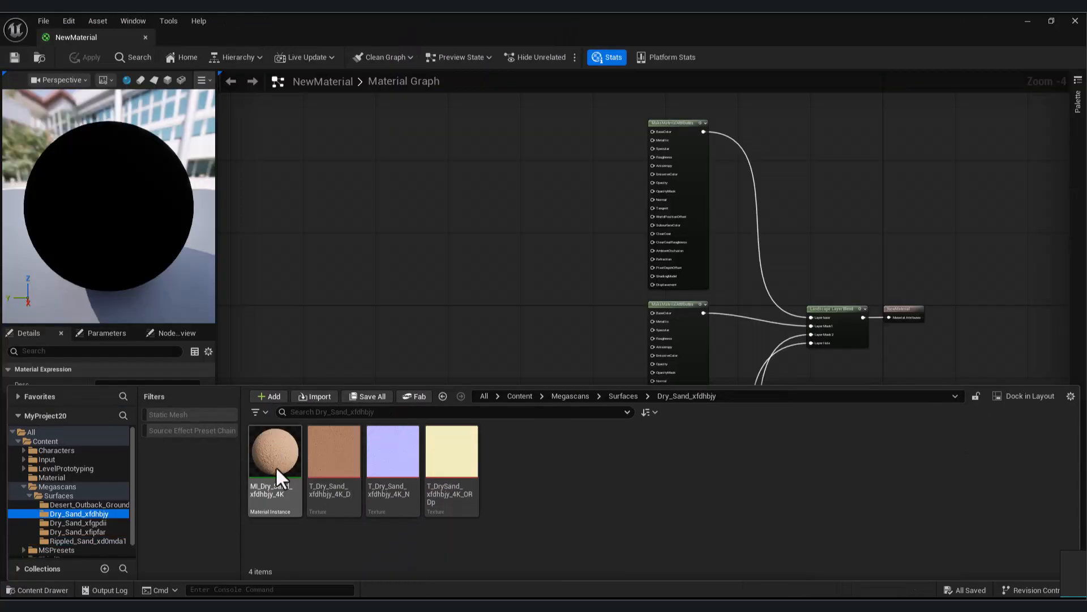
Add the Dry_Sand_xfdhbjy colour and normal textures to the graph, wiring them to the first MakeMaterialAttributes node's BaseColor and Normal.
left_click_drag(275, 466, 340, 265)
scroll(575, 169, "up", 2)
left_click(35, 592)
left_click_drag(413, 281, 695, 266)
left_click_drag(363, 267, 315, 243)
Add the Dry_Sand_xfdhbjy ORDp texture and connect its R, G and B outputs to Roughness, AmbientOcclusion and Displacement.
left_click(35, 590)
left_click_drag(452, 498, 711, 193)
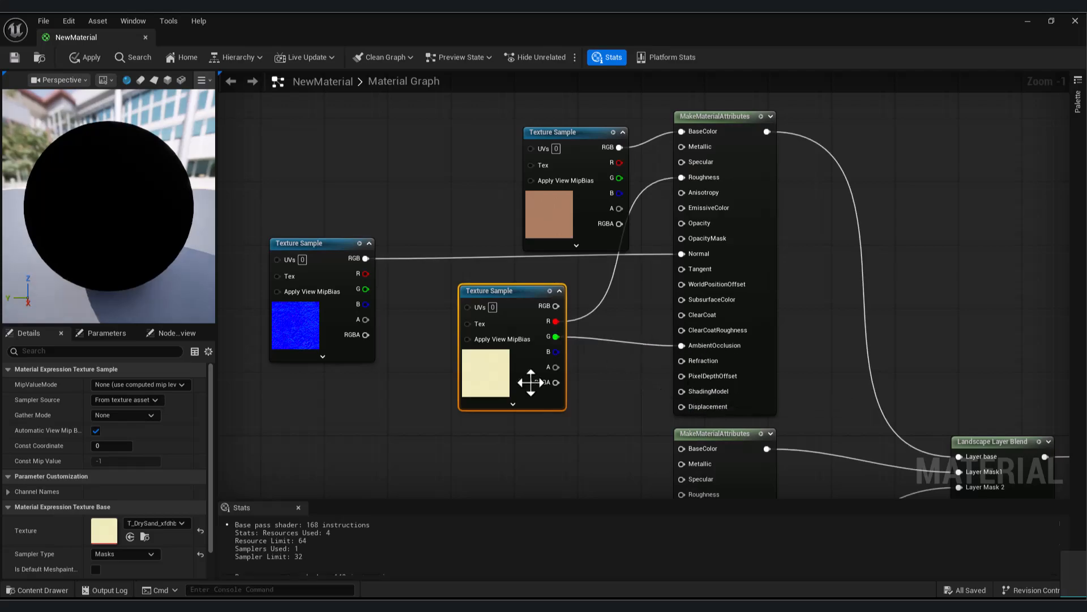
left_click_drag(556, 352, 681, 407)
right_click_drag(519, 328, 628, 353)
left_click_drag(448, 272, 428, 233)
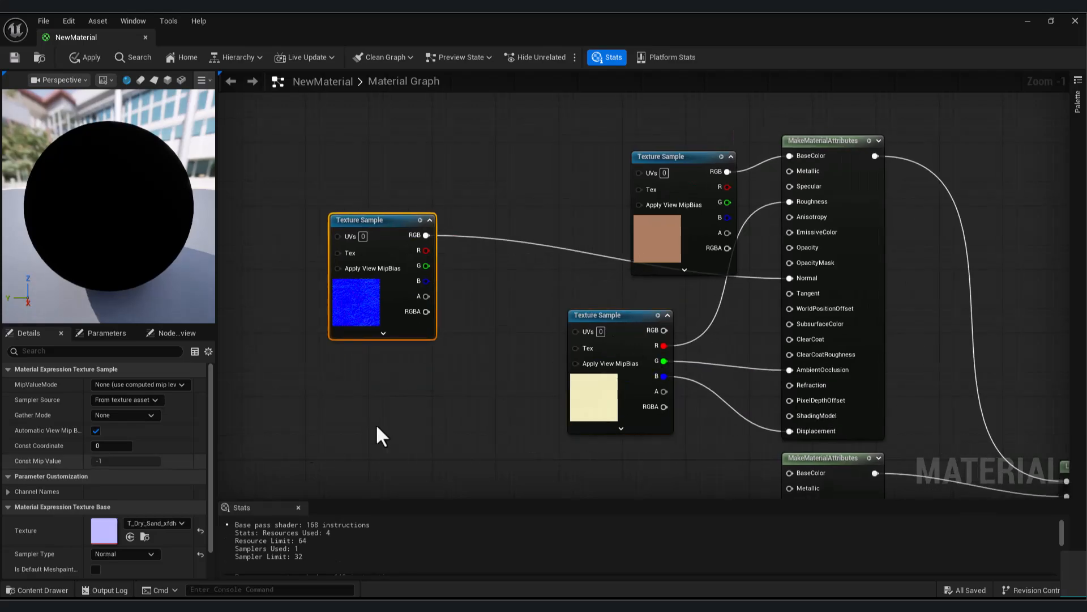
Shift the ORDp texture sample slightly farther from the first MakeMaterialAttributes node.
left_click(306, 449)
left_click(828, 196)
left_click(476, 429)
left_click_drag(209, 403, 207, 467)
right_click_drag(572, 387, 493, 413)
left_click_drag(493, 413, 456, 413)
right_click_drag(359, 401, 486, 413)
Add a TextureCoordinate node ahead of the texture samples and set its UTiling and VTiling to 0.1.
right_click(376, 218)
type("tex")
key("Return")
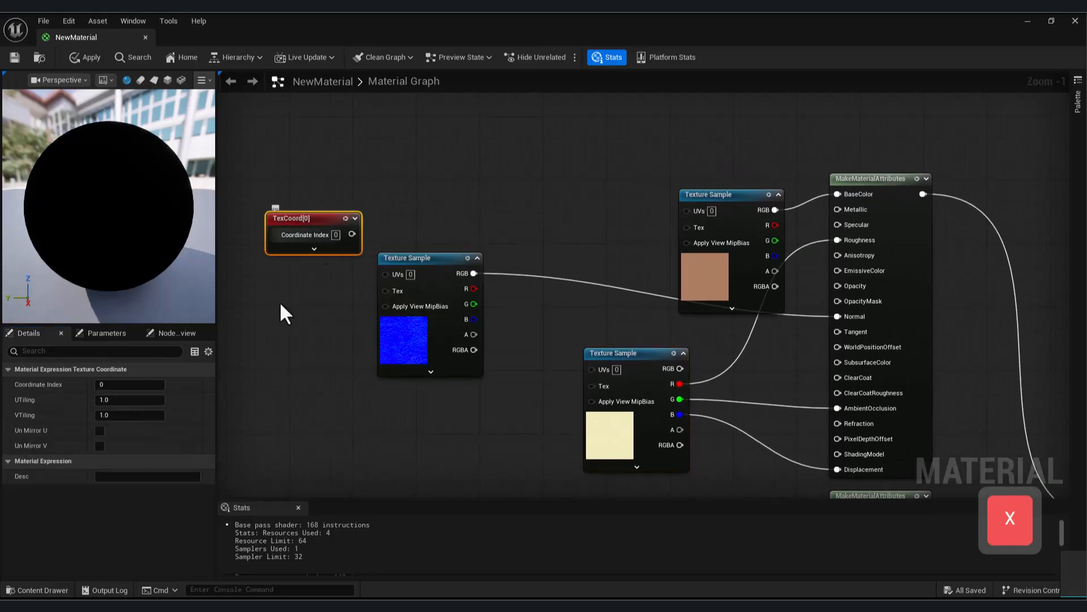
left_click(120, 415)
type("0.1")
key("Return")
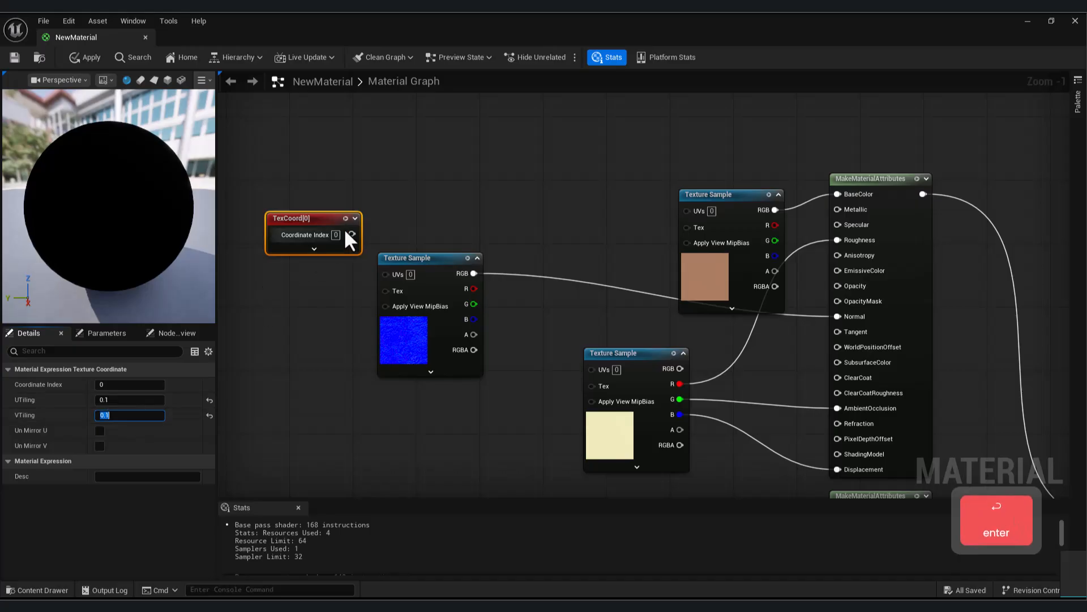
Connect the TexCoord node to the UVs of all three base-layer texture samples.
left_click_drag(692, 215, 690, 213)
left_click_drag(352, 234, 388, 276)
left_click_drag(353, 234, 592, 371)
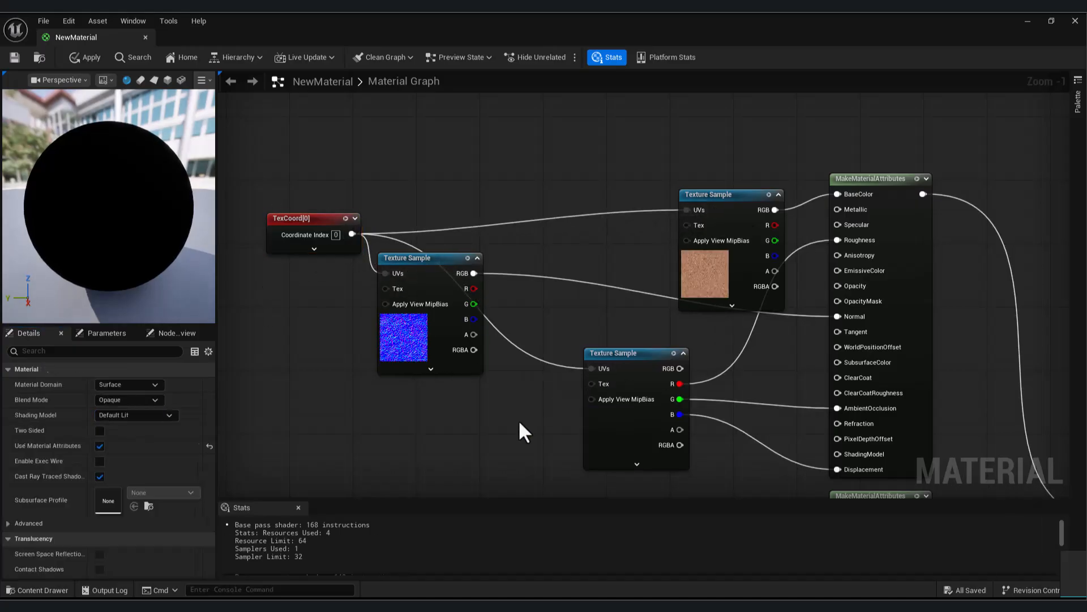
left_click(519, 420)
Add the Rippled_Sand_xd0mda1 colour texture to the graph beside the second MakeMaterialAttributes node.
scroll(640, 468, "down", 2)
right_click_drag(640, 468, 601, 330)
scroll(792, 426, "down", 1)
right_click_drag(792, 427, 706, 291)
scroll(706, 290, "up", 2)
left_click(37, 590)
left_click(83, 505)
left_click(82, 524)
left_click(88, 541)
left_click_drag(335, 451, 522, 280)
right_click_drag(412, 273, 438, 282)
right_click_drag(364, 294, 454, 395)
scroll(454, 390, "down", 1)
right_click_drag(445, 358, 467, 376)
Duplicate the TexCoord node for the rippled sand texture's UVs and connect the texture to the second attributes node's BaseColor.
left_click(377, 144)
key("ctrl+c")
key("ctrl+v")
left_click_drag(426, 371, 432, 367)
left_click_drag(450, 376, 601, 376)
right_click_drag(541, 417, 471, 343)
left_click_drag(595, 300, 688, 282)
Add the rippled sand normal texture below its colour sample and connect the duplicated TexCoord to its UVs.
left_click(61, 589)
left_click_drag(388, 453, 432, 389)
left_click_drag(381, 301, 438, 405)
right_click_drag(555, 423, 567, 268)
Add the Dry_Sand_xfipfar colour texture and connect it to the third MakeMaterialAttributes node's BaseColor.
left_click(40, 589)
left_click(90, 513)
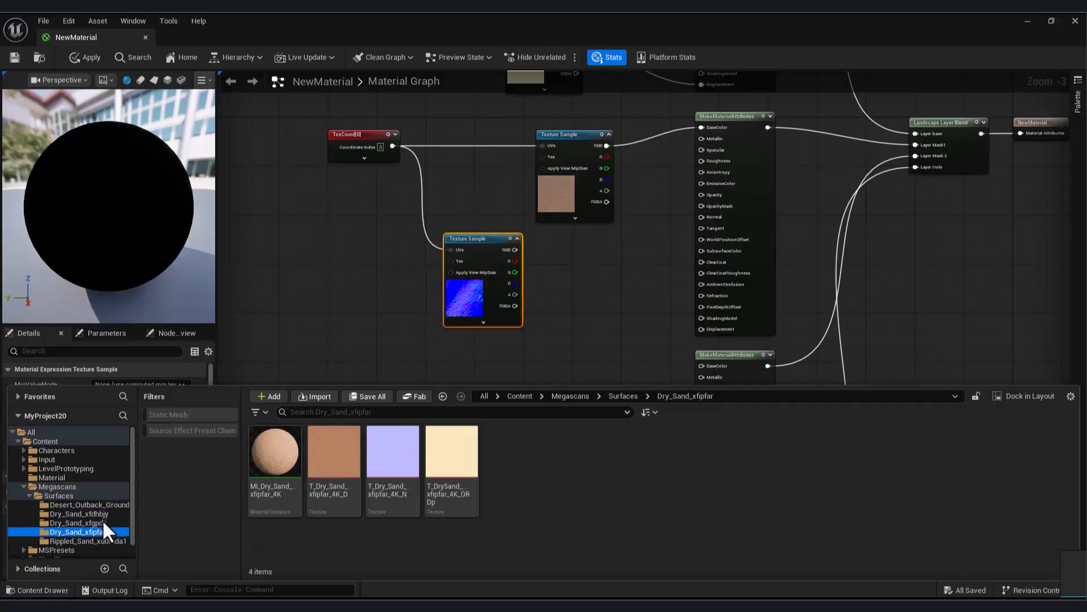
left_click(104, 524)
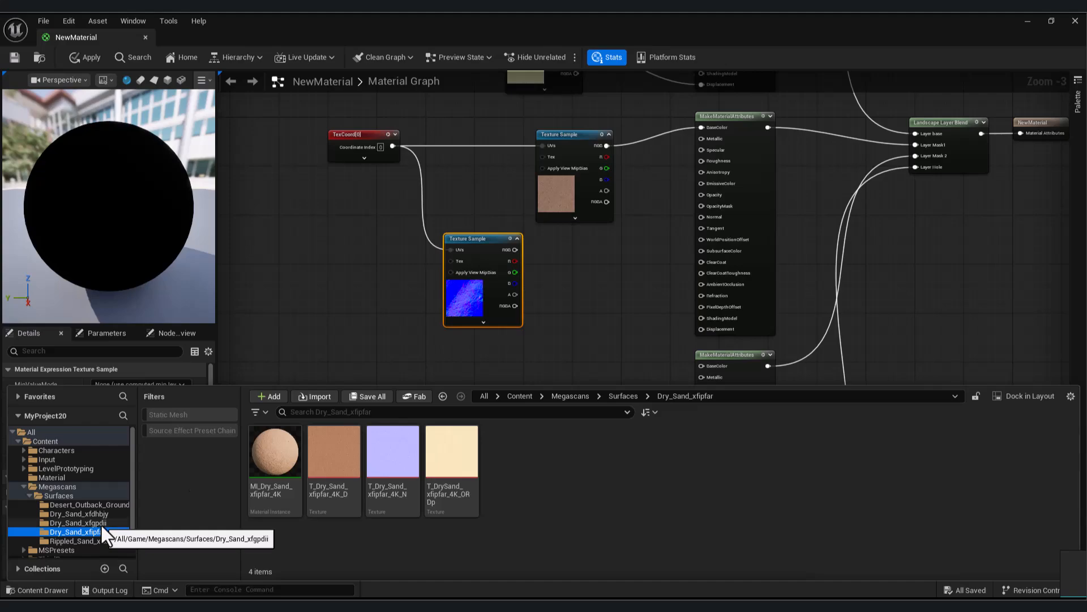
right_click_drag(356, 261, 345, 495)
left_click(590, 119)
left_click(143, 537)
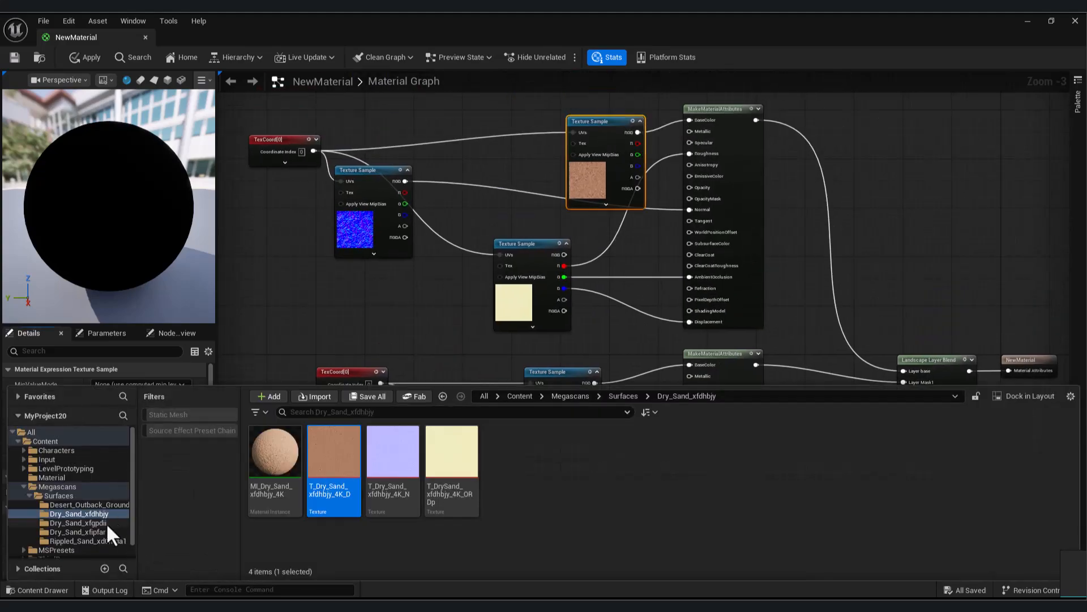
mouse_move(333, 470)
left_mouse_down()
mouse_move(342, 467)
mouse_move(328, 463)
left_mouse_up()
right_click_drag(333, 465, 239, 269)
left_click_drag(270, 284, 360, 398)
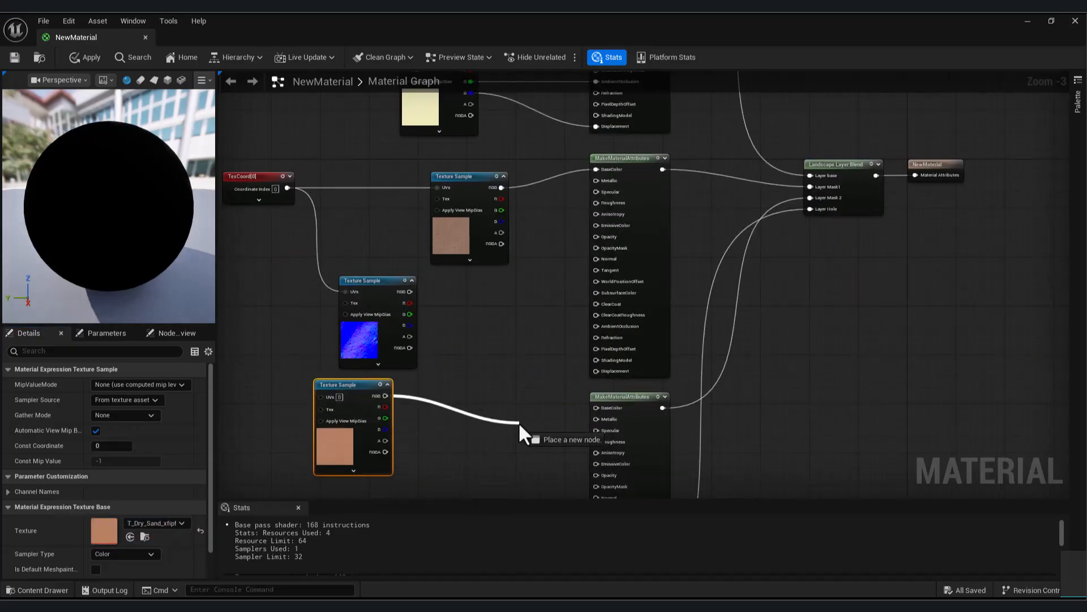
left_click_drag(594, 408, 595, 408)
Add the Dry_Sand_xfgpdii colour texture and connect it to the fourth MakeMaterialAttributes node's BaseColor.
right_click_drag(544, 487, 560, 257)
left_click(43, 590)
left_click(88, 541)
left_click(104, 532)
left_click(97, 523)
left_click_drag(334, 453, 414, 340)
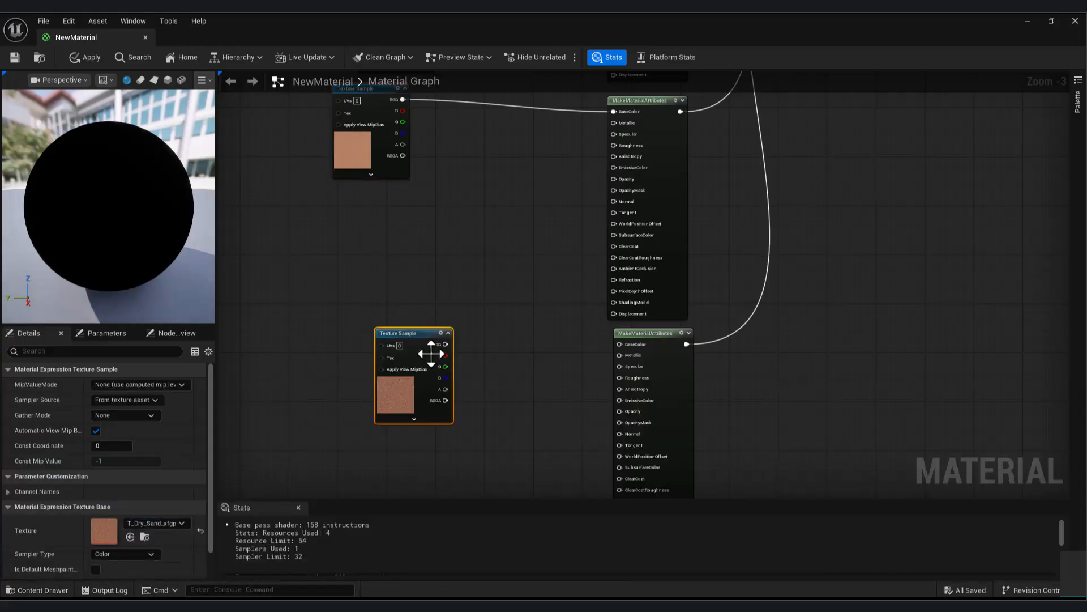
left_click_drag(633, 356, 632, 356)
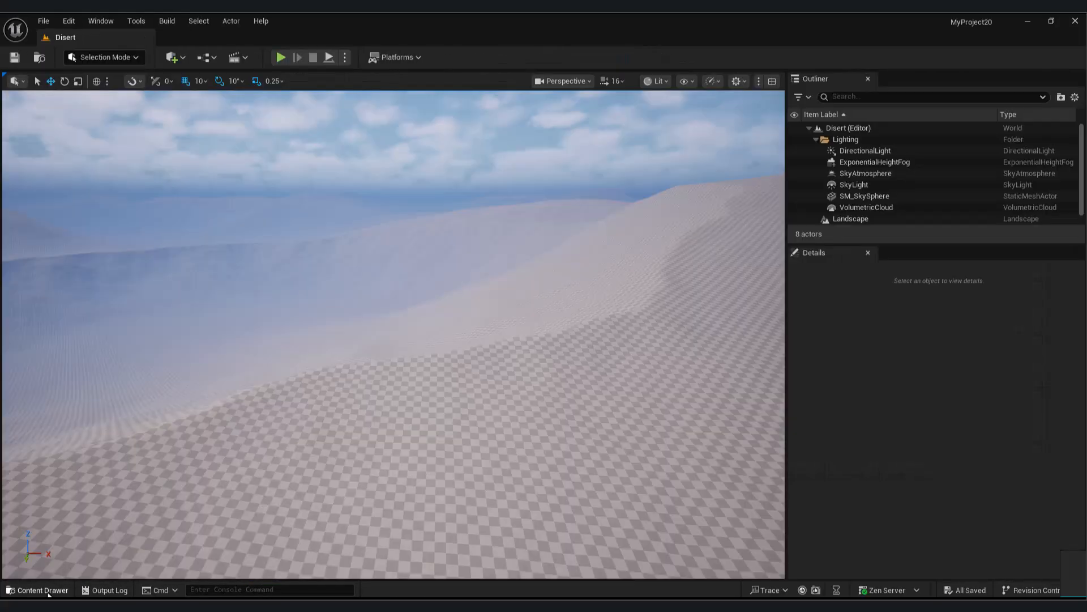
Create a material instance from NewMaterial in the project's Material folder.
left_click(43, 590)
left_click(46, 433)
double_click(452, 445)
right_click(280, 446)
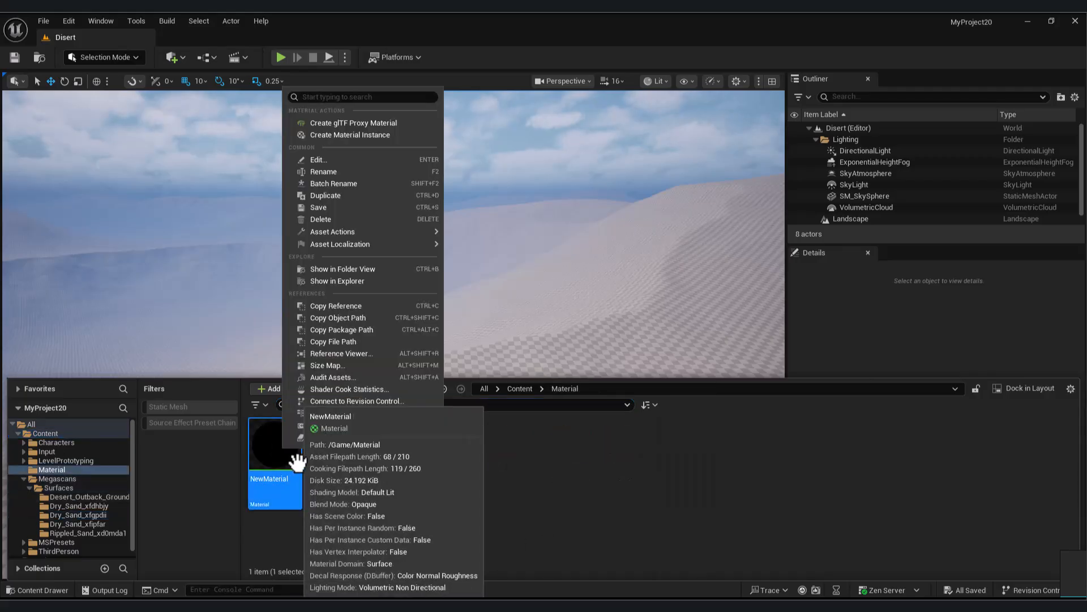
left_click(386, 134)
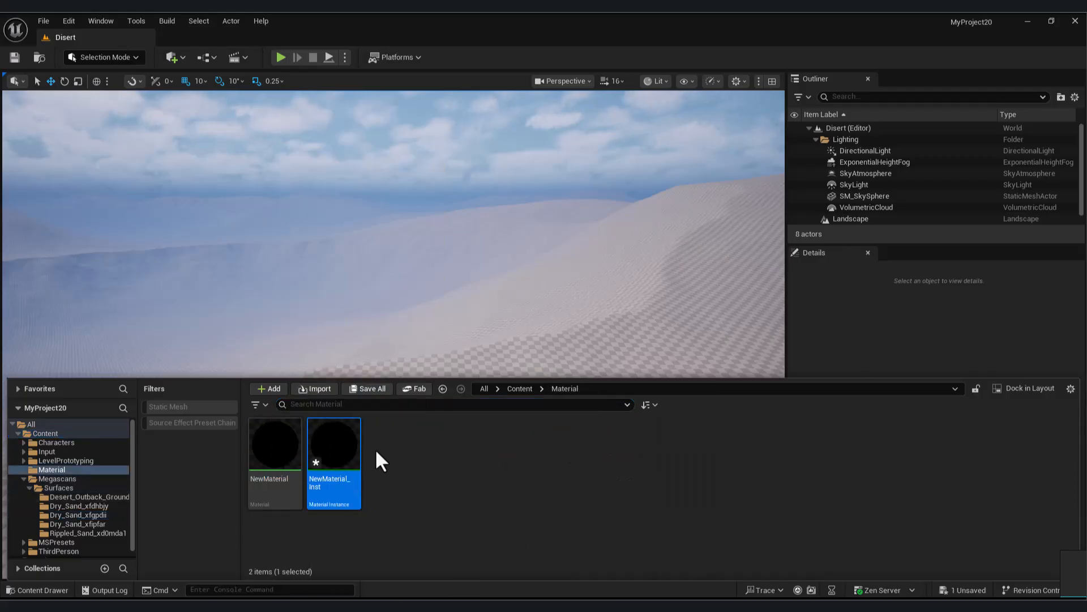
Assign NewMaterial_Inst as the Landscape actor's Landscape Material.
left_click(646, 271)
left_click_drag(1082, 402, 1079, 436)
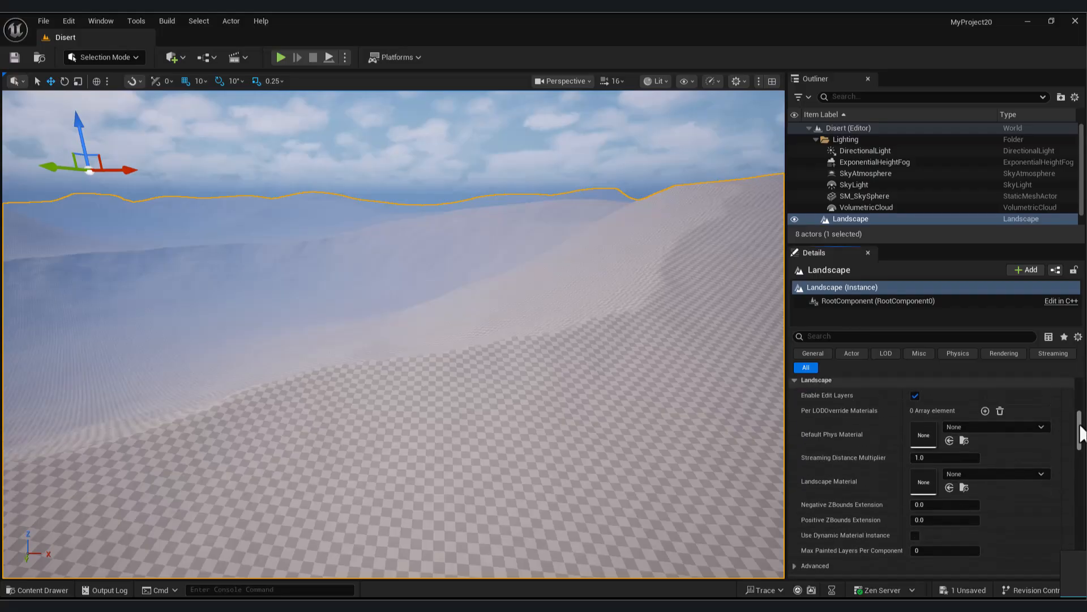
left_click(949, 487)
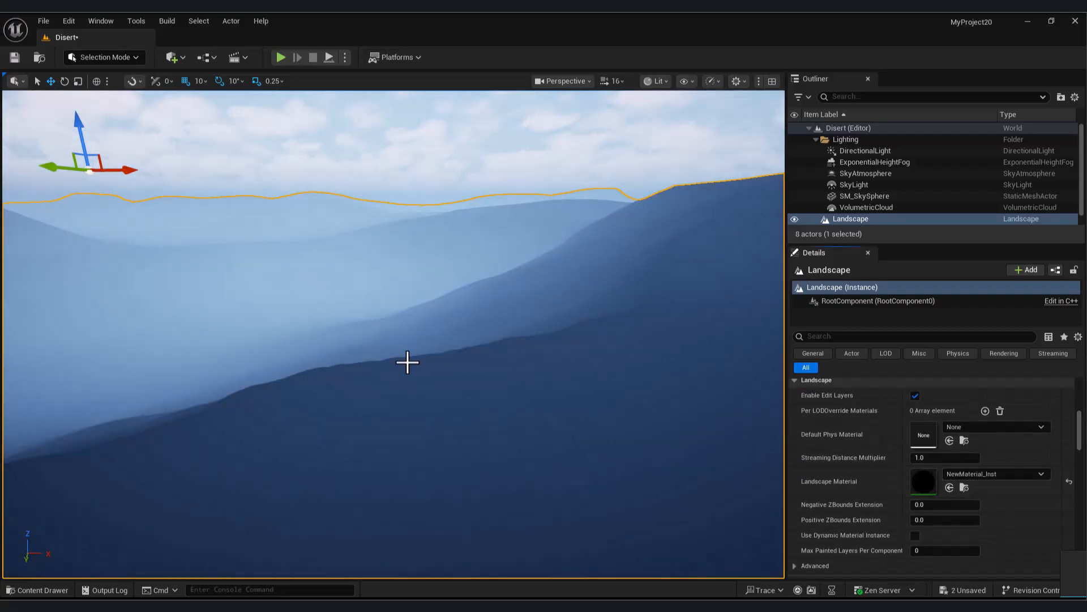
right_click_drag(407, 362, 340, 363)
mouse_move(298, 188)
right_mouse_down()
mouse_move(283, 192)
mouse_move(297, 188)
right_mouse_up()
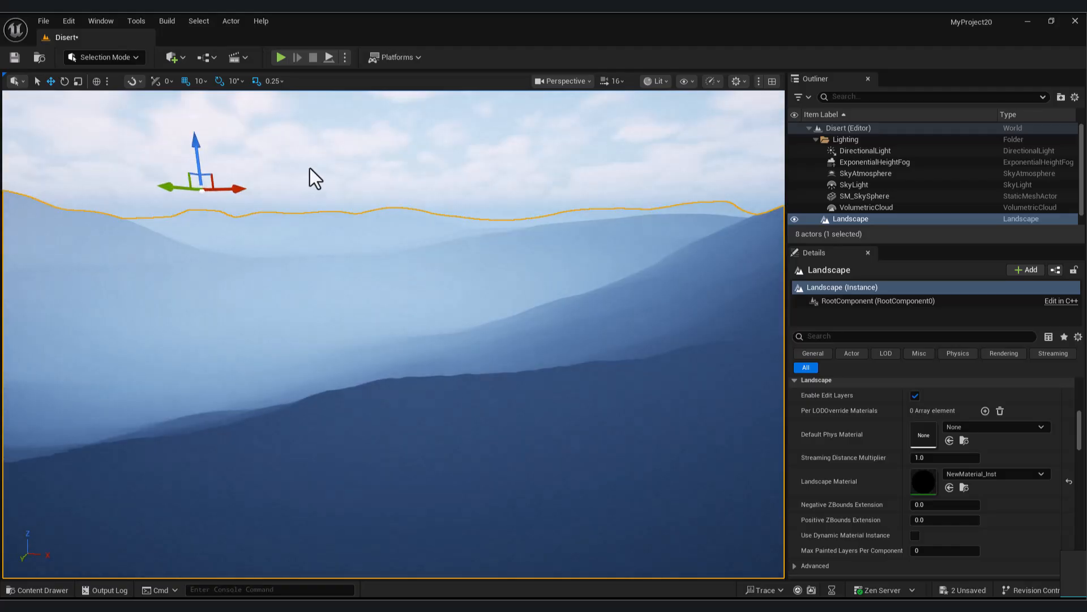
Switch to landscape painting and create the target layers from the assigned material.
left_click(89, 59)
left_click(106, 90)
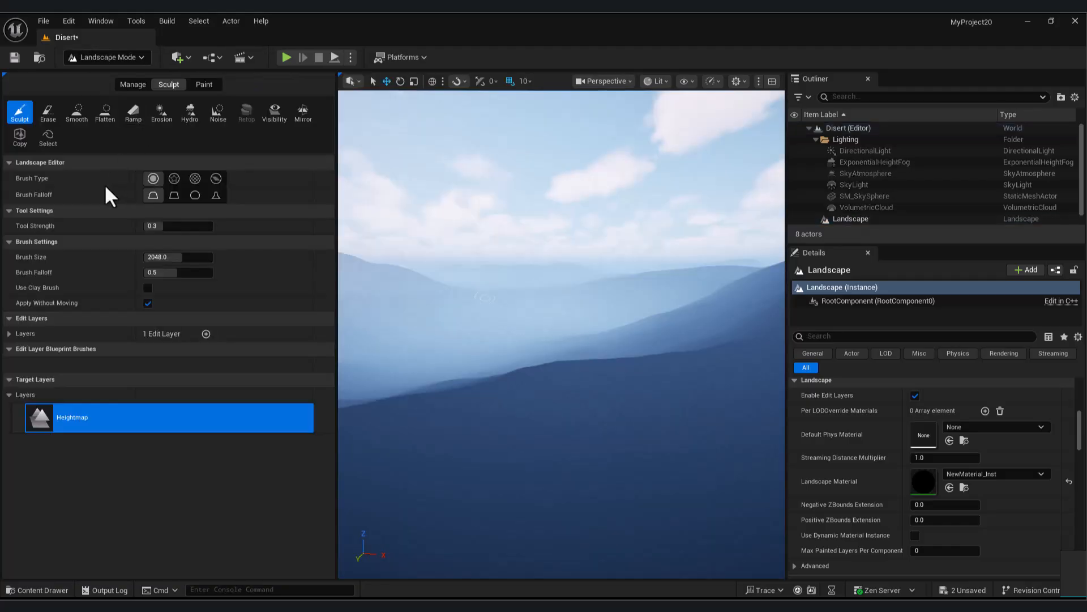
left_click(204, 83)
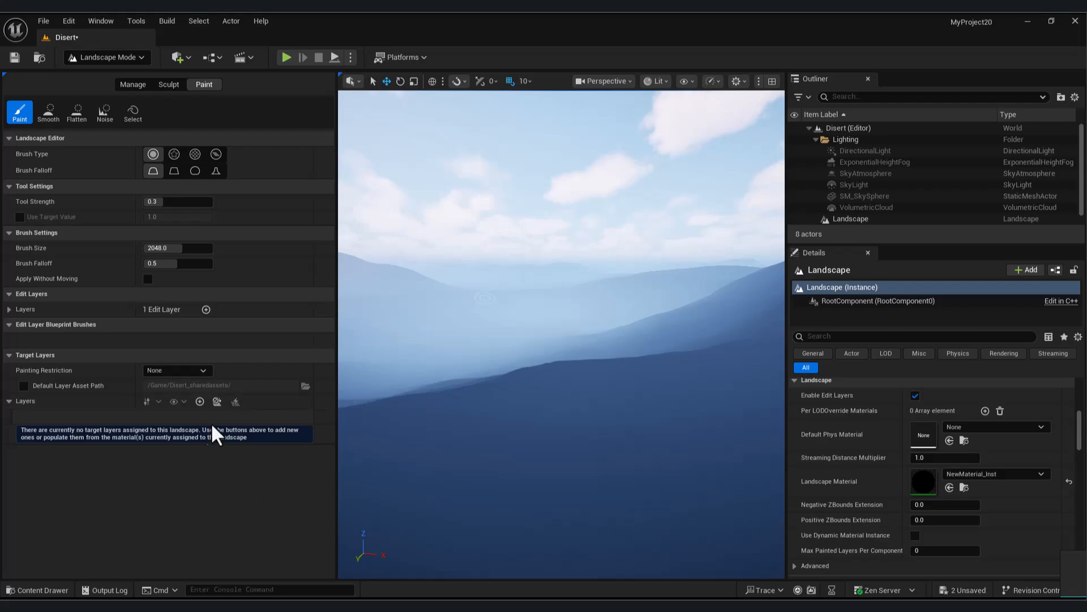
left_click(218, 401)
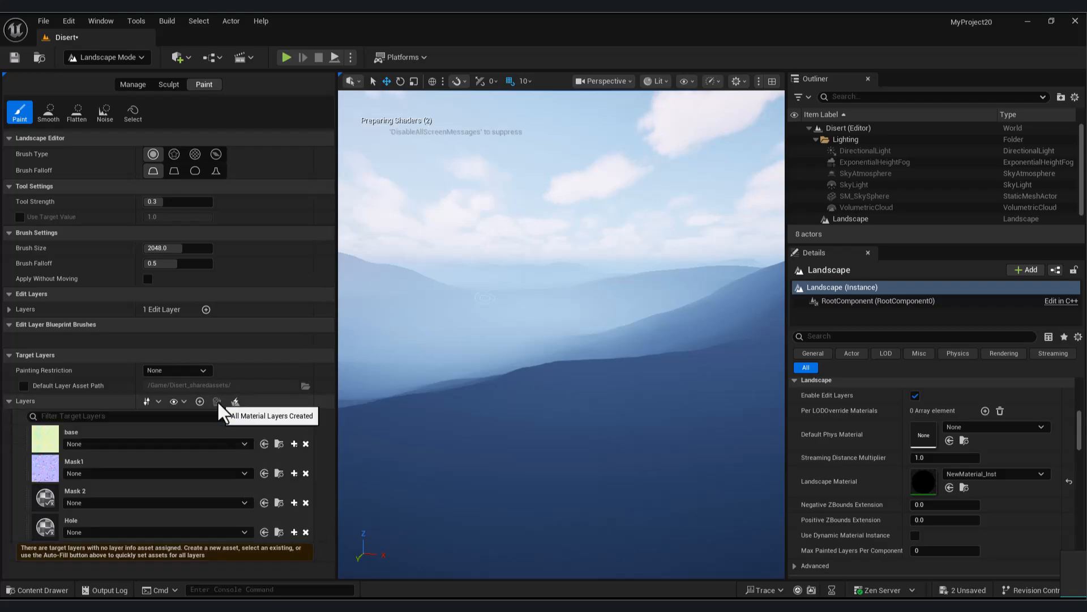
Create a layer info asset for the base target layer and save it in the Disert_sharedassets folder.
left_click(294, 443)
left_click(306, 461)
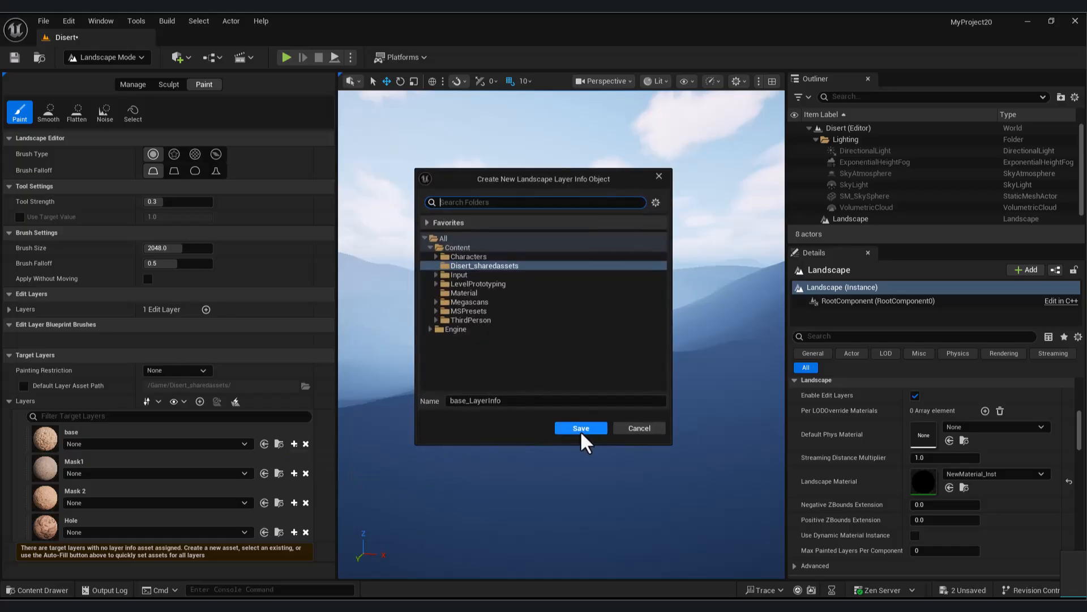
left_click(581, 429)
key("ctrl+space")
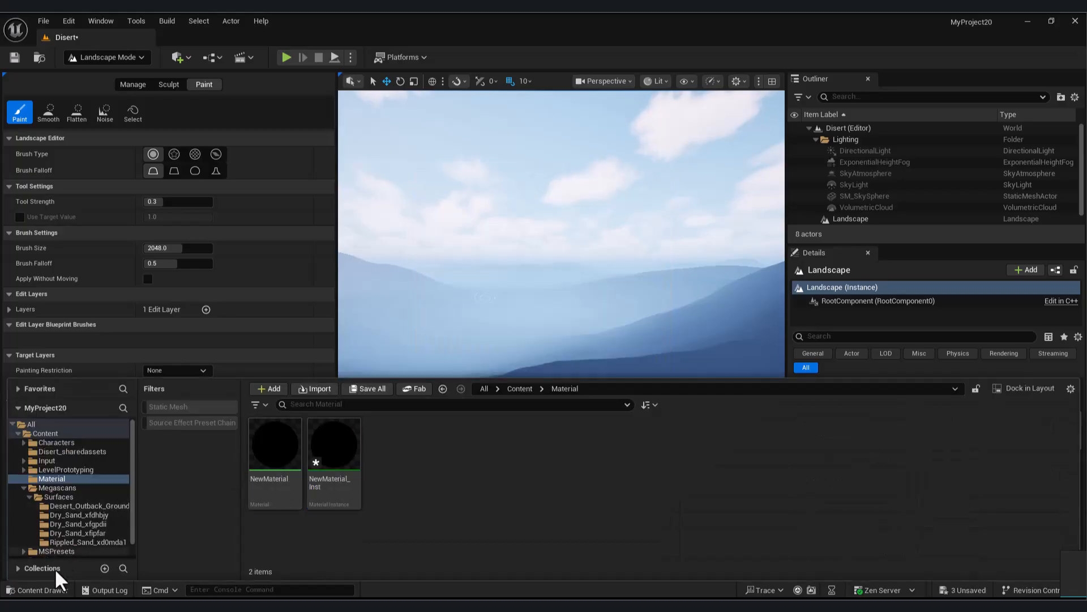
Create layer info assets for the Mask1 and Mask 2 target layers in the Disert_sharedassets folder and save the level.
left_click(48, 590)
left_click(293, 479)
left_click(331, 496)
left_click(581, 428)
left_click(49, 590)
left_click(294, 515)
left_click(331, 532)
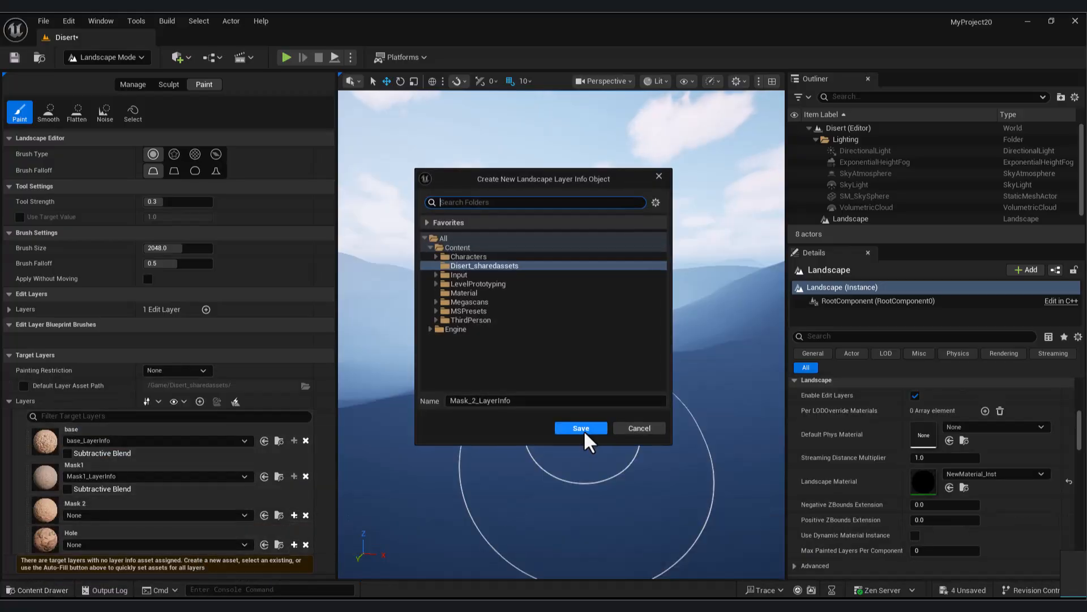
left_click(581, 428)
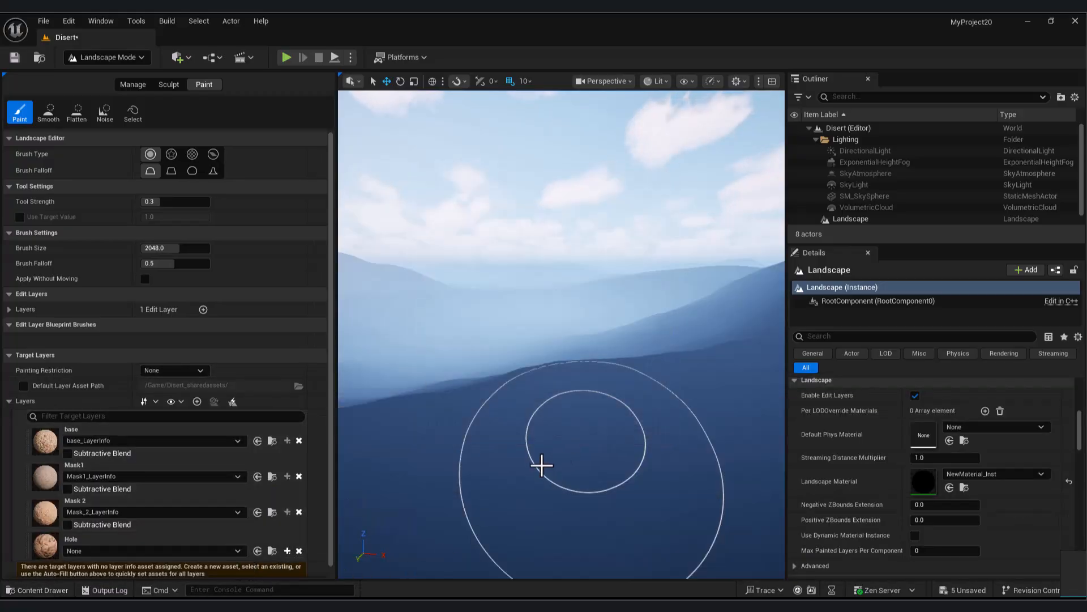
key("ctrl+s")
Bring up the landscape import settings with their layer list and set the import type to Subregion.
left_click(133, 83)
left_click(48, 112)
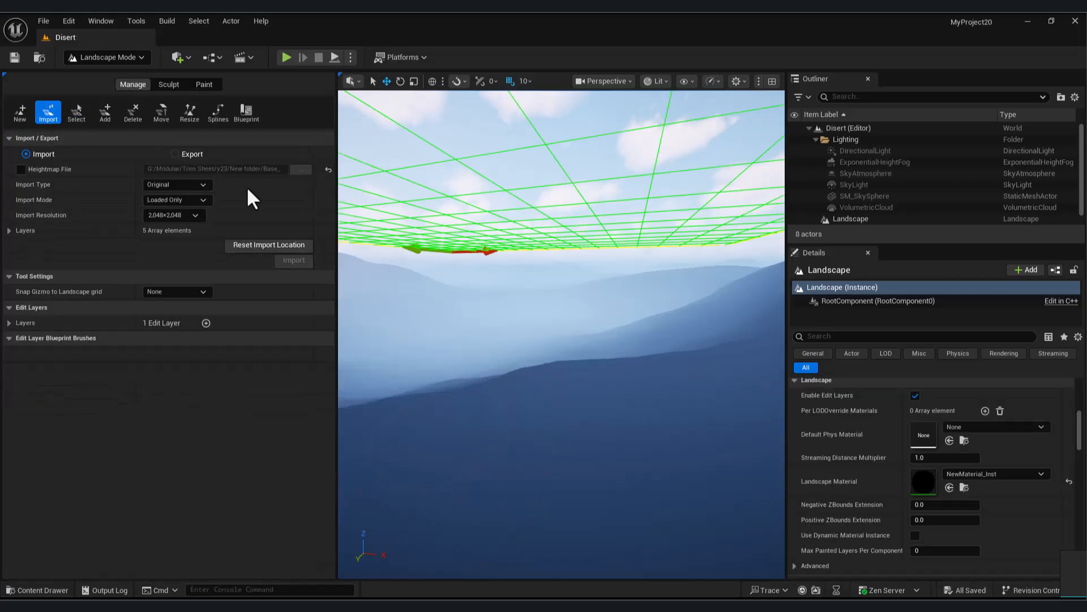
left_click(7, 230)
left_click(178, 184)
left_click(161, 228)
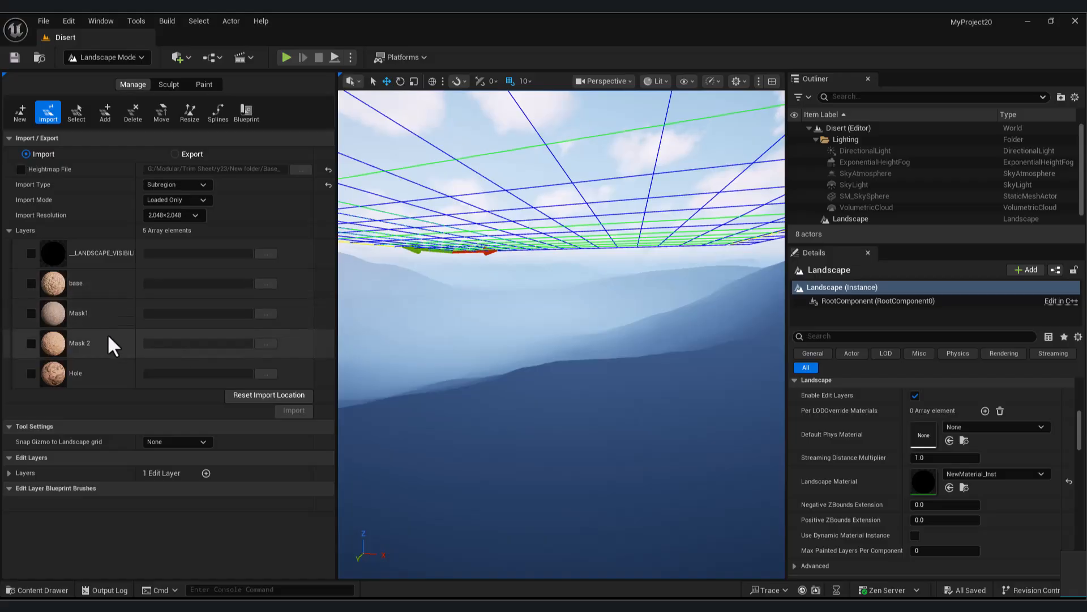
Enable the base, Mask1, Mask 2 and Hole layers for import and assign the Base_Out file to base.
left_click(31, 283)
left_click(31, 313)
left_click(31, 344)
left_click(31, 373)
left_click(265, 284)
double_click(523, 236)
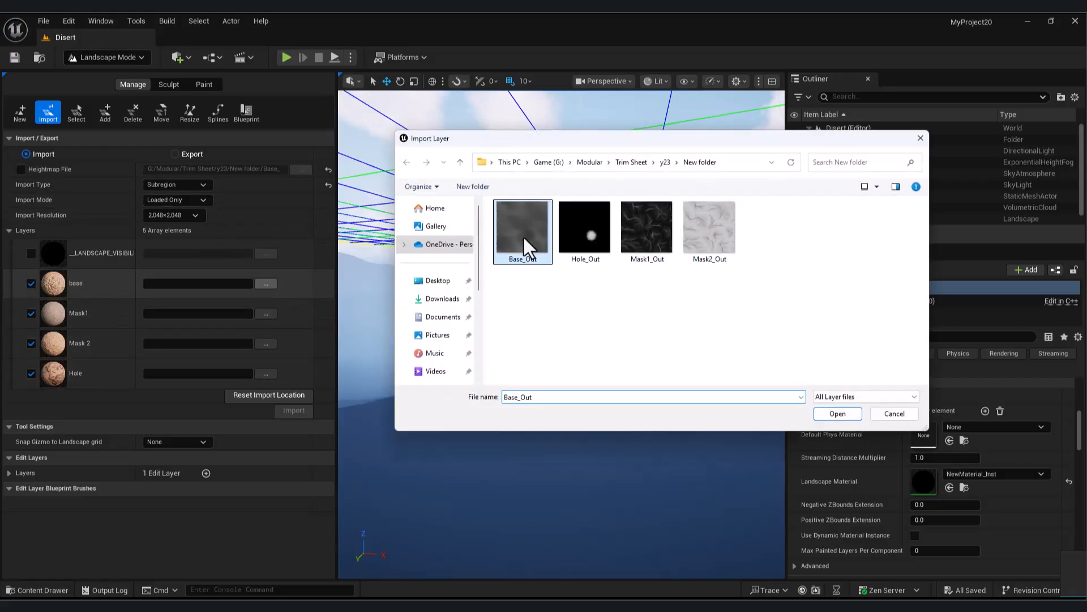
Assign Mask2_Out to Mask1, Mask1_Out to Mask 2 and Hole_Out to Hole, and import the layer weightmaps into the landscape.
left_click(265, 314)
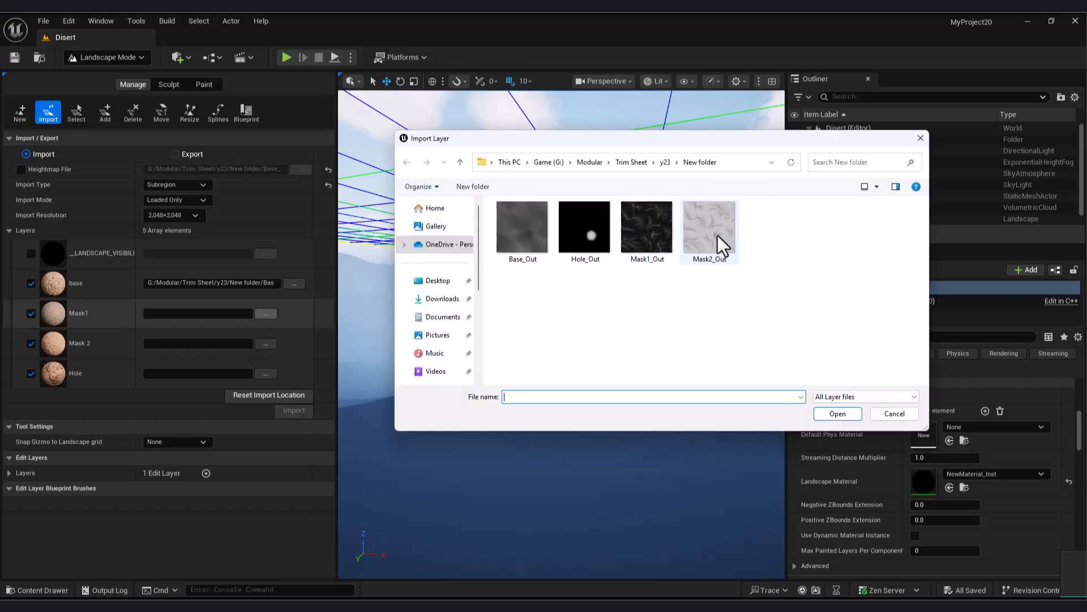
double_click(709, 250)
left_click(266, 343)
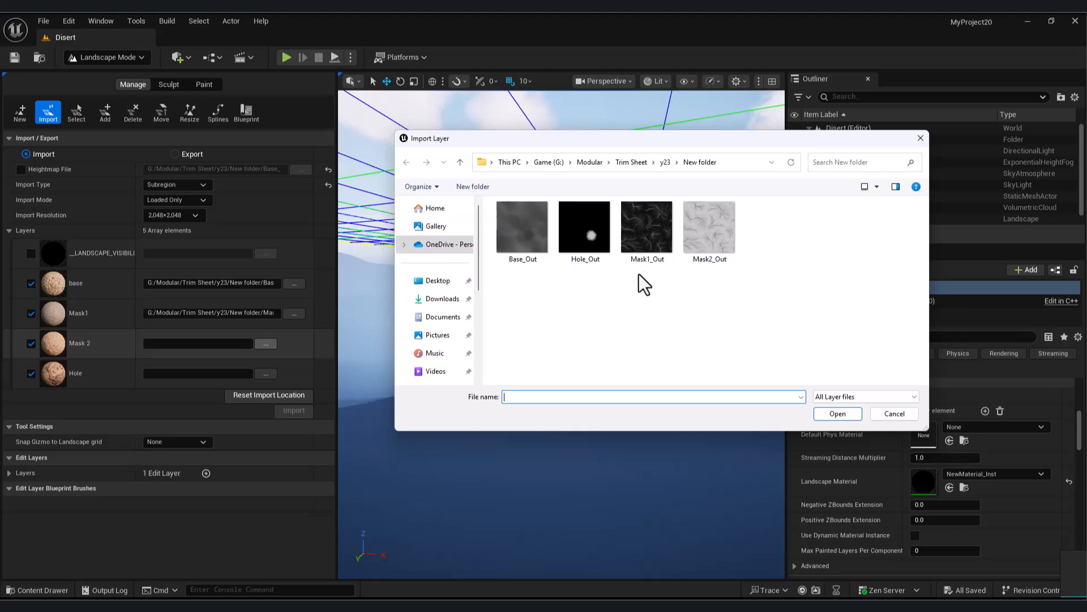
double_click(649, 248)
left_click(267, 374)
double_click(598, 241)
left_click(296, 411)
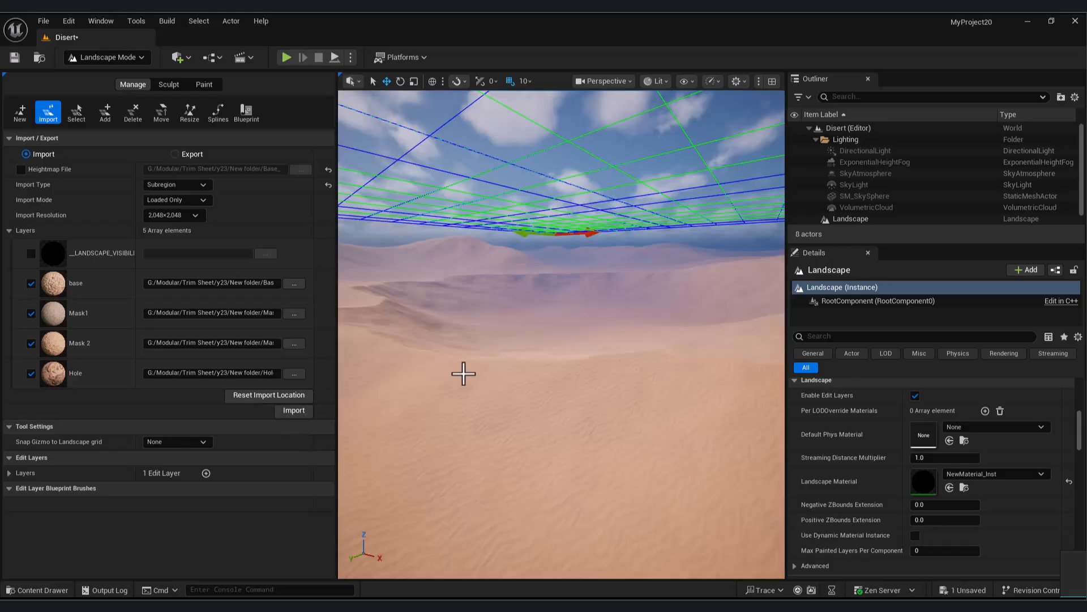
Leave landscape editing and return the level editor to Selection mode.
key("w")
right_click_drag(464, 374, 419, 292)
key("a")
key("w")
key("a")
key("s")
left_click(104, 58)
left_click(104, 82)
Fly over the dunes and the crater to examine how the sand layers blend across the landscape.
key("w")
key("d")
key("a")
key("s")
key("a")
key("w")
key("d")
key("w")
key("a")
key("w")
key("d")
key("s")
key("d")
key("w")
right_click_drag(492, 153, 526, 148)
key("d")
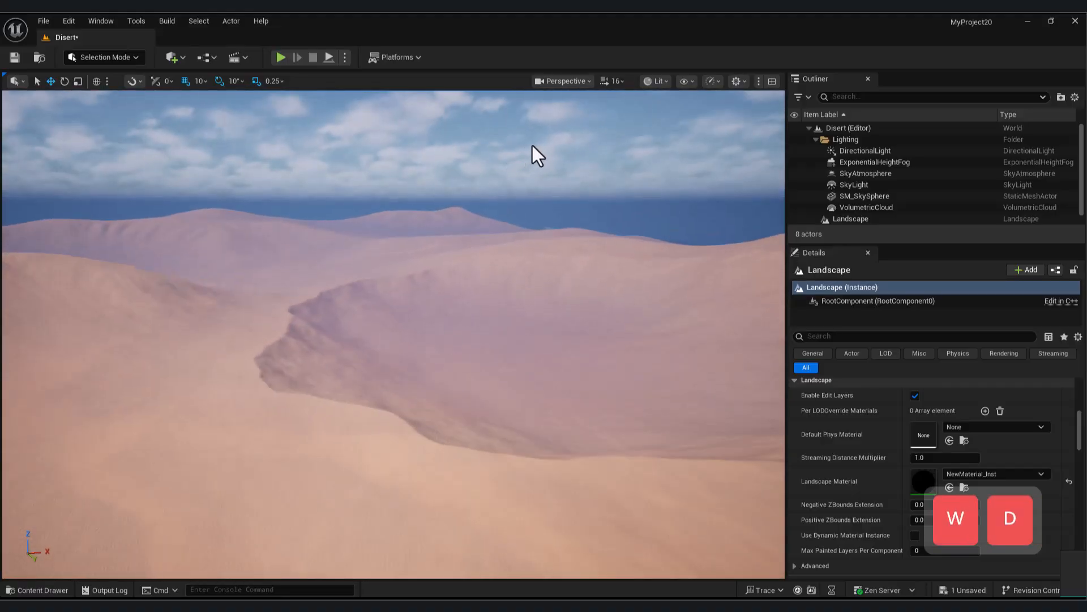
Open NewMaterial from the Material folder and bring up the TexCoord node that feeds the rippled sand textures.
left_click(37, 590)
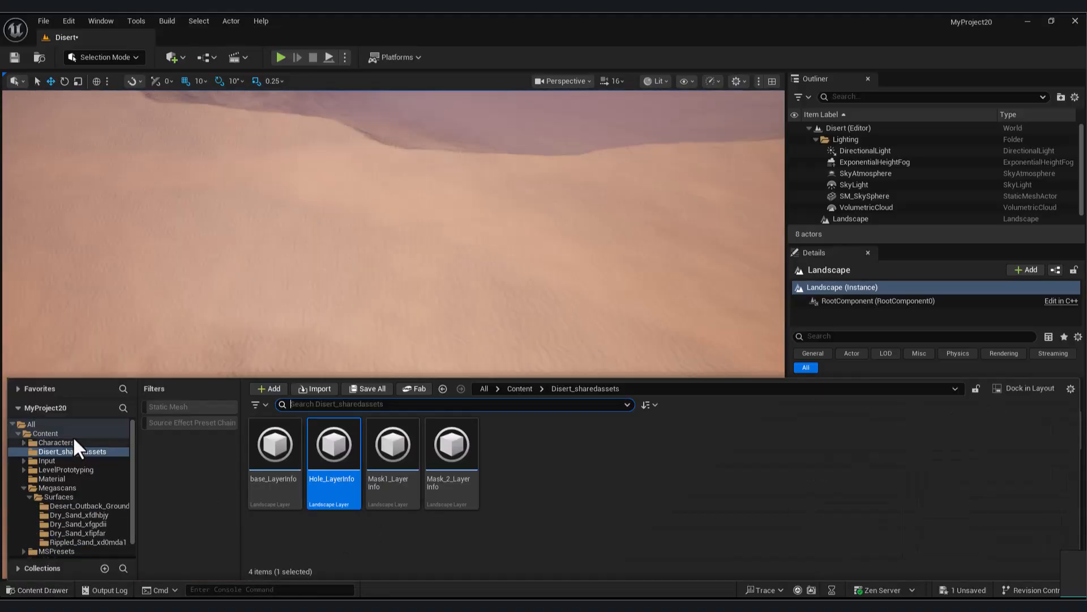
left_click(52, 479)
double_click(281, 451)
right_click_drag(305, 243, 383, 367)
scroll(489, 244, "up", 2)
right_click_drag(489, 244, 489, 451)
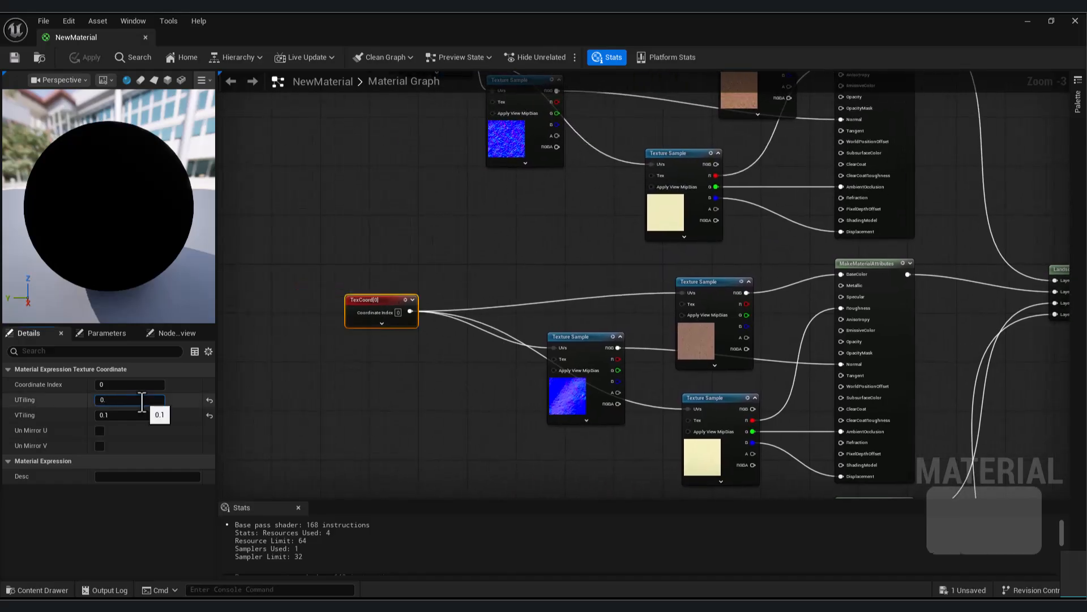
Set the rippled sand TexCoord's UTiling and VTiling to 0.05, save the material and inspect the sand in the level.
left_click(1027, 21)
key("w")
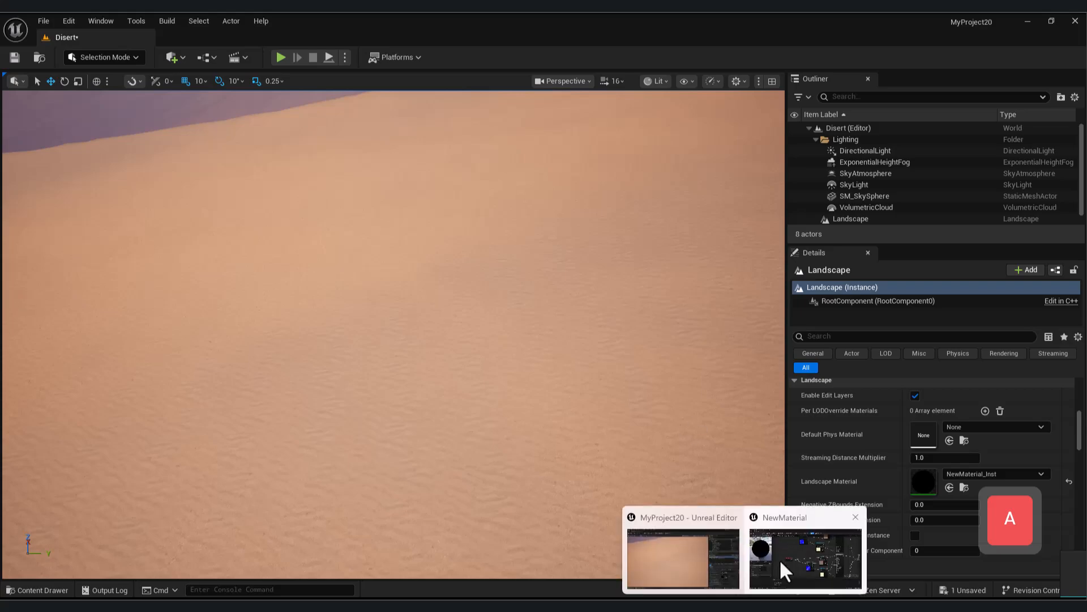
left_click(801, 561)
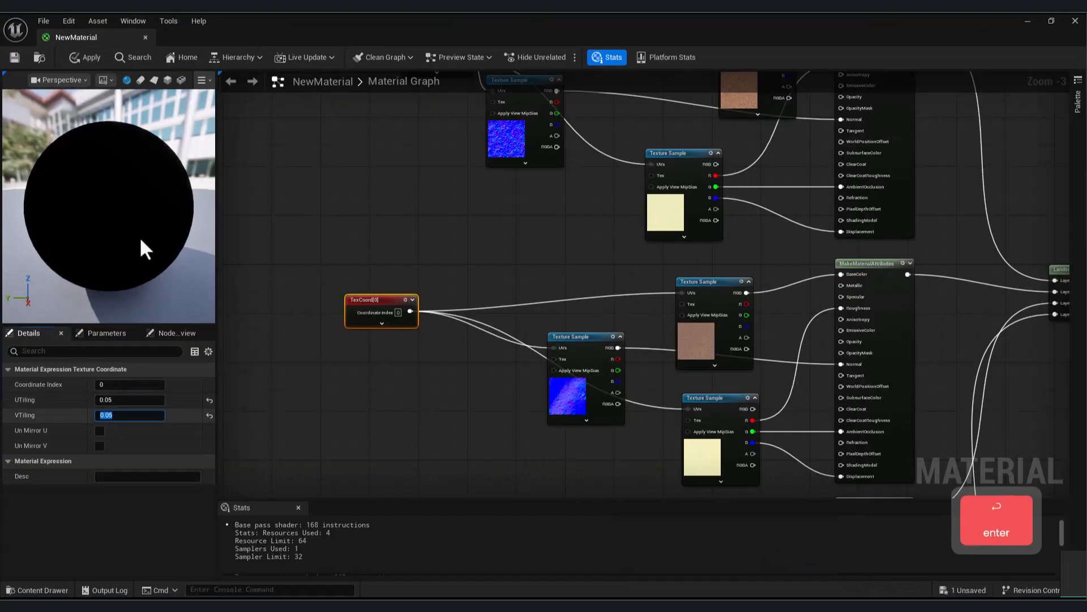
left_click(11, 59)
left_click(1028, 21)
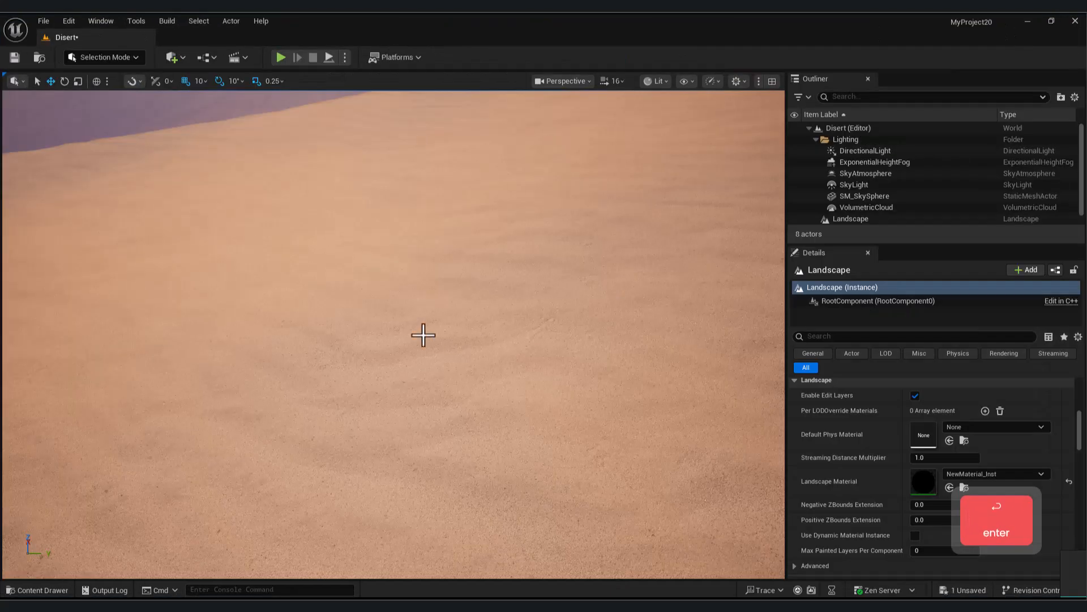
key("d")
right_click_drag(422, 335, 346, 329)
key("s")
key("d")
key("a")
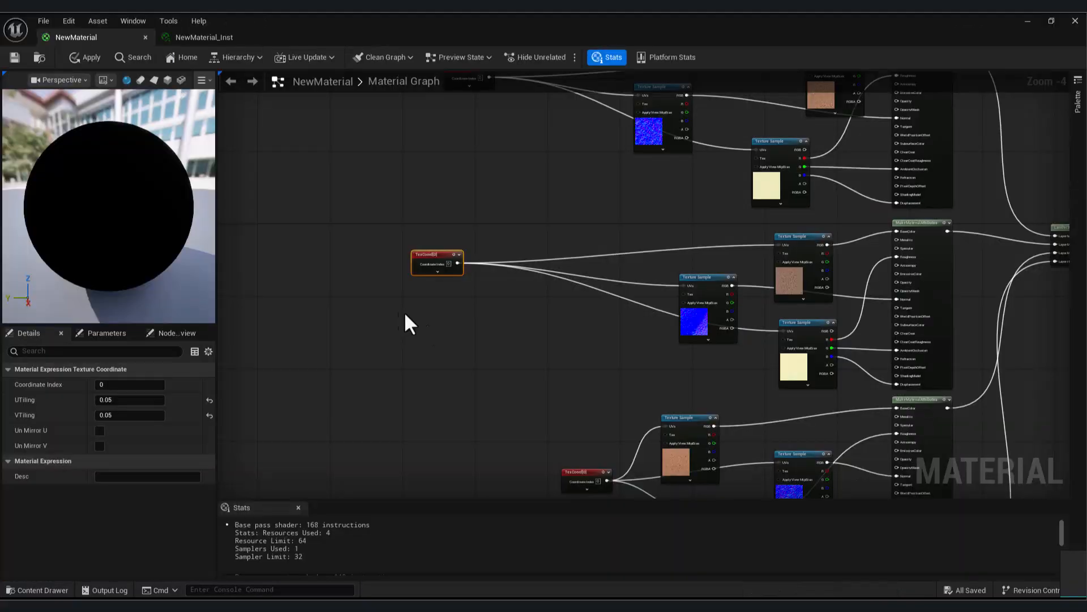
Add a LandscapeLayerCoords node below the rippled sand layer's TexCoord node.
right_click(426, 312)
type("land")
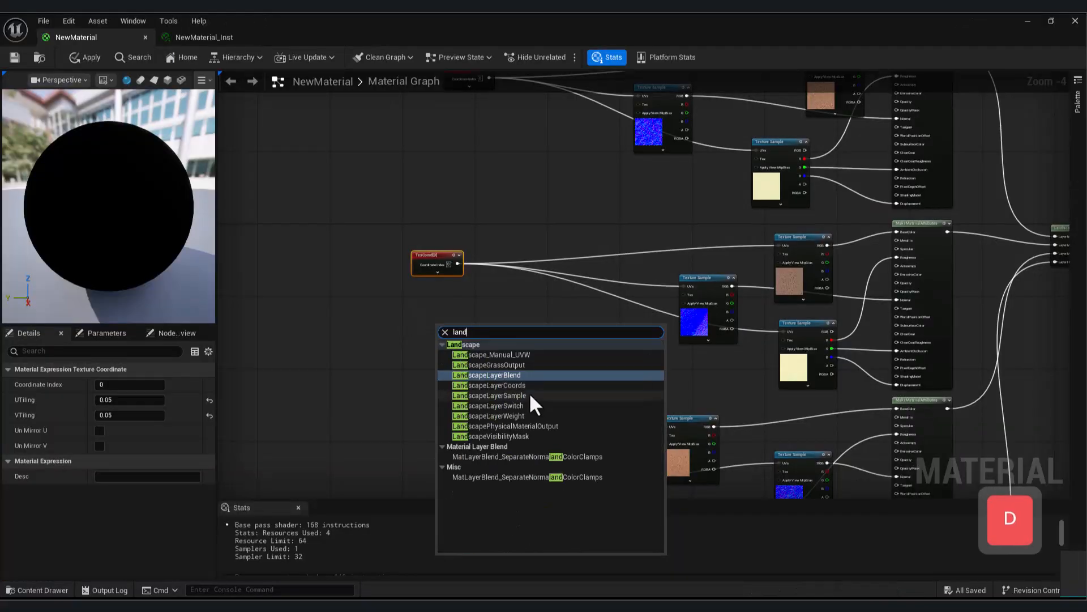
left_click(525, 369)
Add a three-component constant below the Landscape Coords node, convert it to a vector parameter named Param and make its default value white.
key("3")
left_click(414, 362)
scroll(429, 379, "up", 3)
right_click(440, 353)
left_click(488, 109)
double_click(447, 417)
left_click_drag(631, 359, 631, 297)
left_click(628, 531)
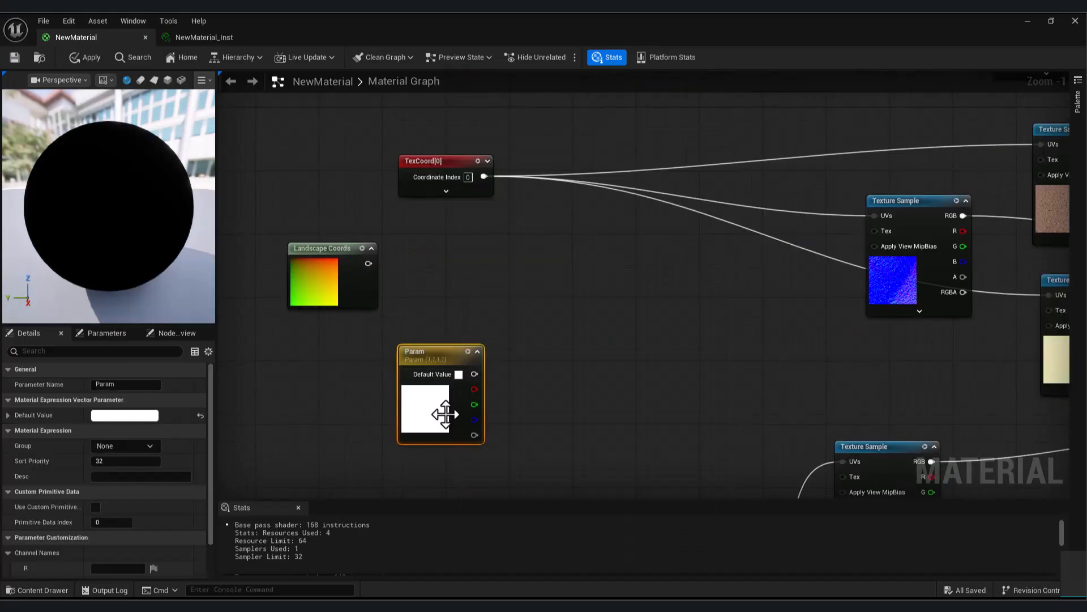
left_click_drag(456, 394, 395, 415)
Name Param's R, G and B channels Tile, Noraml and Height.
scroll(145, 523, "down", 2)
type("Tile")
key("Return")
left_click(113, 547)
type("Noraml")
key("Return")
left_click(96, 562)
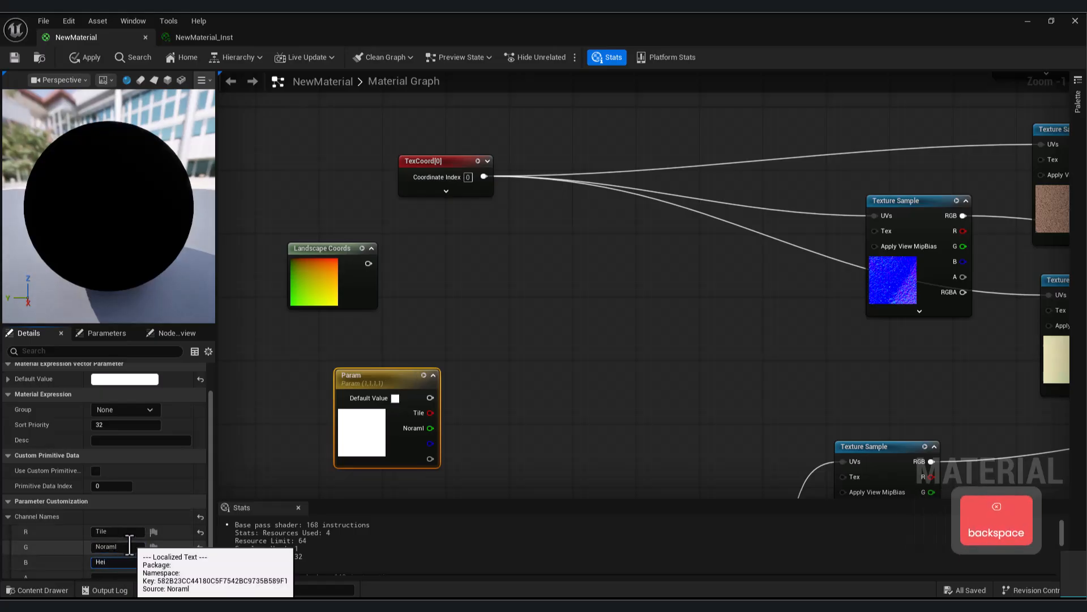
left_click(541, 333)
Feed Landscape Coords through a new Multiply node into the sand colour texture's UVs and delete the layer's old TexCoord node.
right_click_drag(541, 333, 539, 357)
left_click_drag(333, 301, 549, 315)
type("mu")
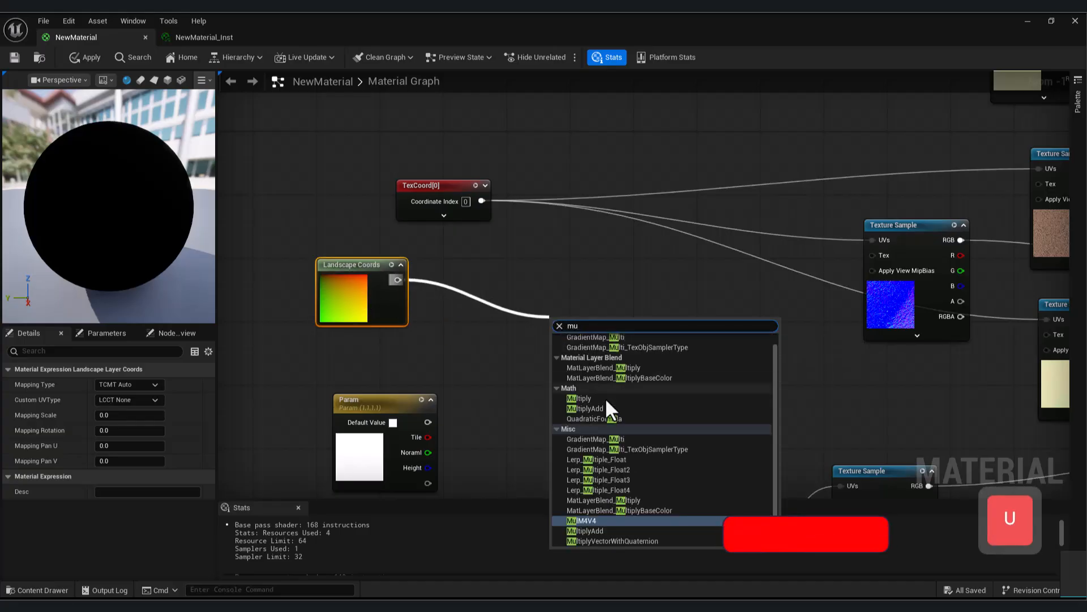
left_click(579, 398)
right_click_drag(690, 379, 548, 432)
left_click_drag(458, 377, 902, 211)
left_click_drag(283, 227, 328, 166)
key("Delete")
Connect the Multiply output to the normal and packed textures' UVs, with Param's Tile channel as its B input.
left_click_drag(436, 363, 421, 275)
left_click_drag(772, 275, 684, 302)
left_click_drag(442, 289, 647, 306)
left_click_drag(442, 289, 909, 362)
right_click_drag(461, 403, 501, 302)
left_click_drag(700, 285, 566, 303)
left_click_drag(643, 212, 668, 314)
type("mu")
left_click(651, 340)
Route the normal texture through a FlattenNormal node into the layer's Normal input, with Param's Noraml channel driving Flatness.
left_click_drag(643, 212, 679, 295)
type("fat")
key("BackSpace")
key("BackSpace")
type("lat")
left_click(717, 348)
left_click_drag(332, 393, 682, 329)
right_click_drag(841, 312, 496, 327)
left_click_drag(403, 330, 804, 224)
Tidy the positions of the normal texture, FlattenNormal and packed texture nodes, and apply the material changes.
right_click_drag(469, 346, 745, 321)
left_click_drag(538, 188, 562, 173)
left_click_drag(663, 297, 678, 265)
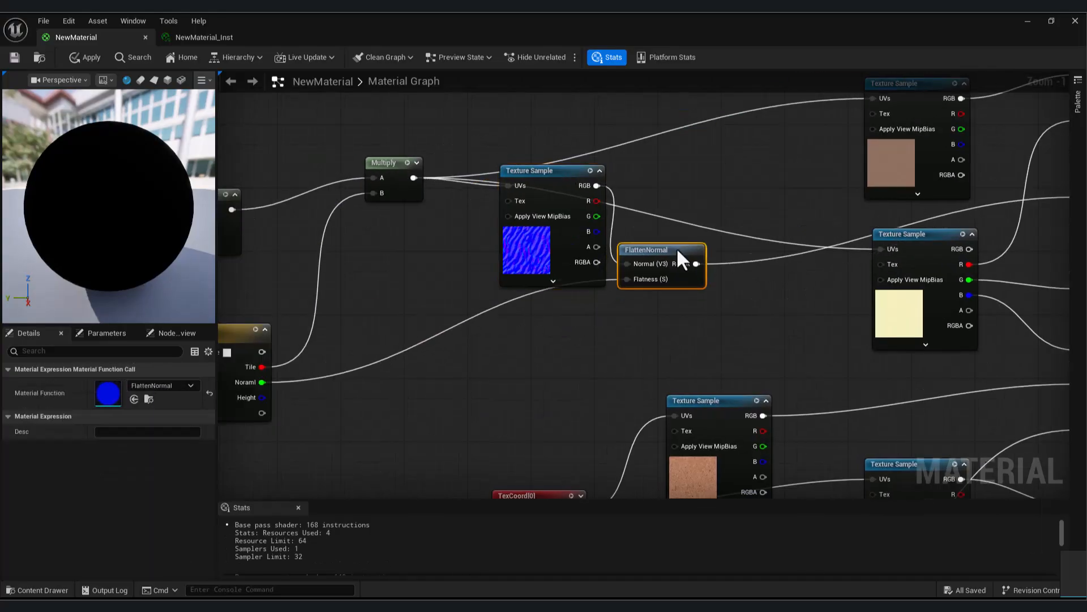
left_click_drag(920, 241, 880, 256)
right_click_drag(727, 310, 557, 341)
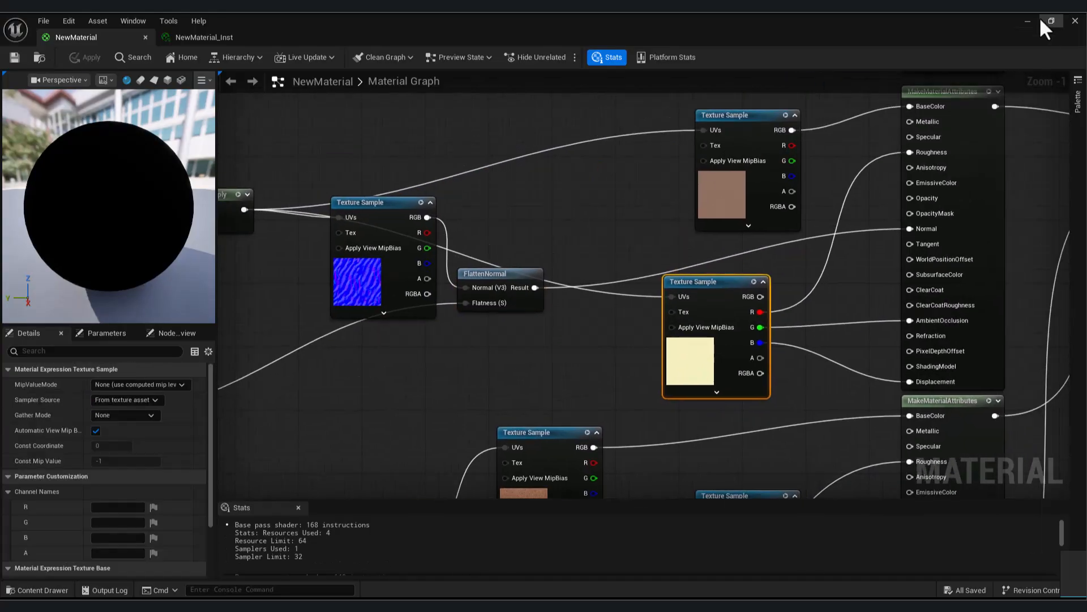
Float NewMaterial_Inst beside the level viewport and set its Tile to 0.1 and Noraml to about 2.55.
left_click(238, 39)
left_click(1051, 21)
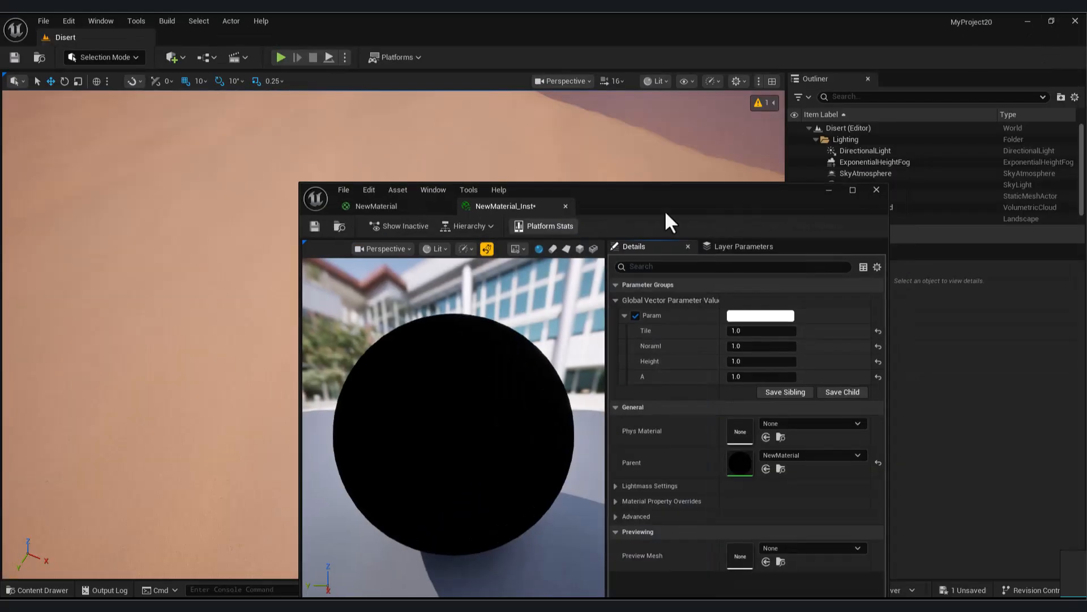
left_click_drag(560, 195, 761, 162)
key("s")
mouse_move(363, 237)
right_mouse_down()
mouse_move(340, 272)
mouse_move(368, 227)
right_mouse_up()
key("d")
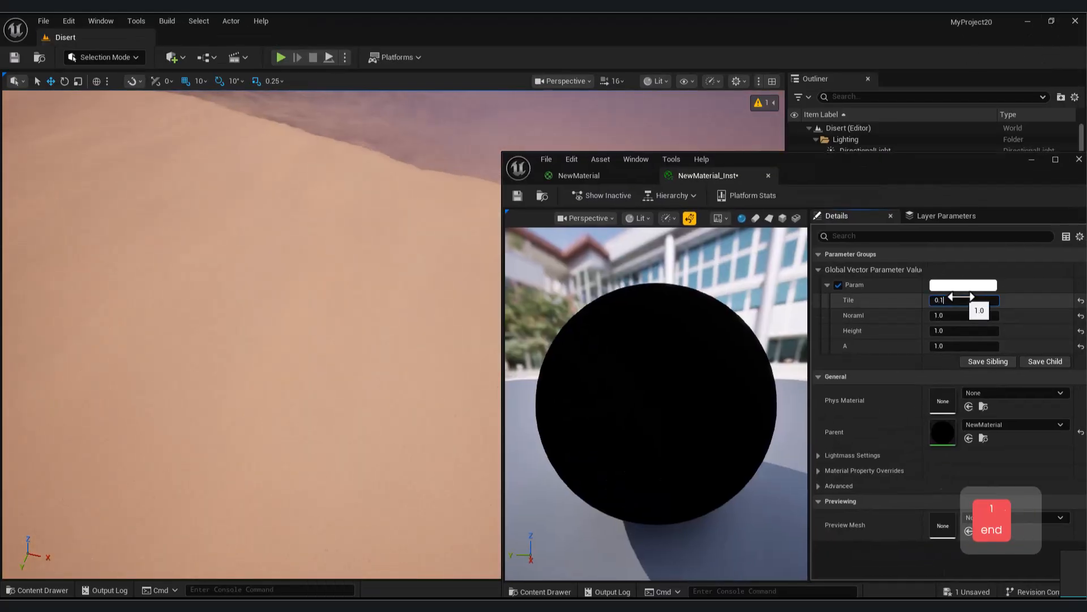
left_click_drag(937, 315, 950, 319)
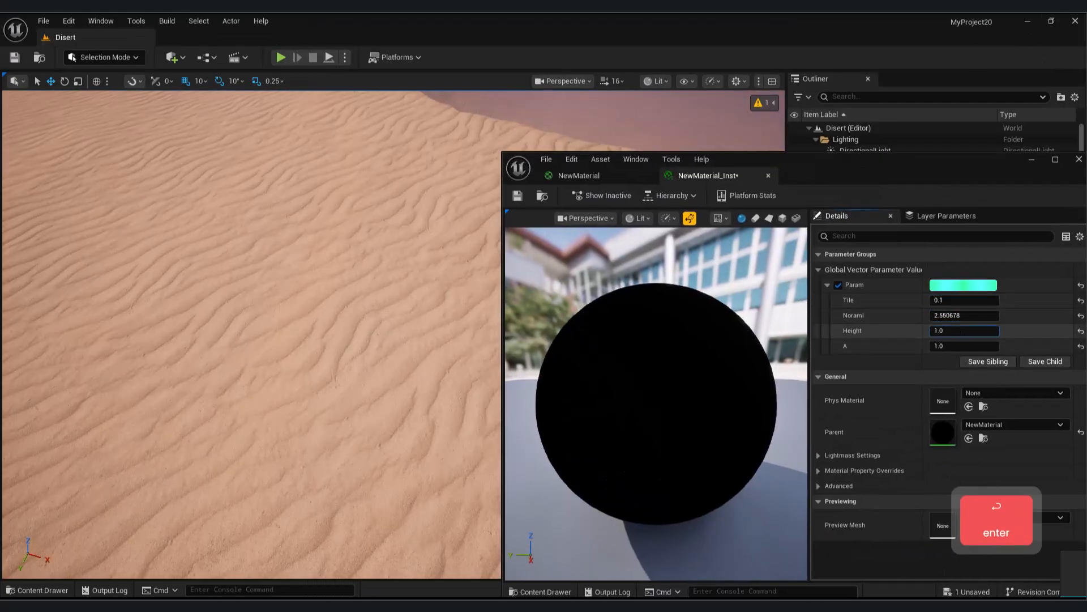
In NewMaterial, add a Multiply node to the blue output of the rippled sand layer's packed texture.
left_click(584, 176)
right_click_drag(850, 374, 757, 343)
scroll(825, 388, "down", 3)
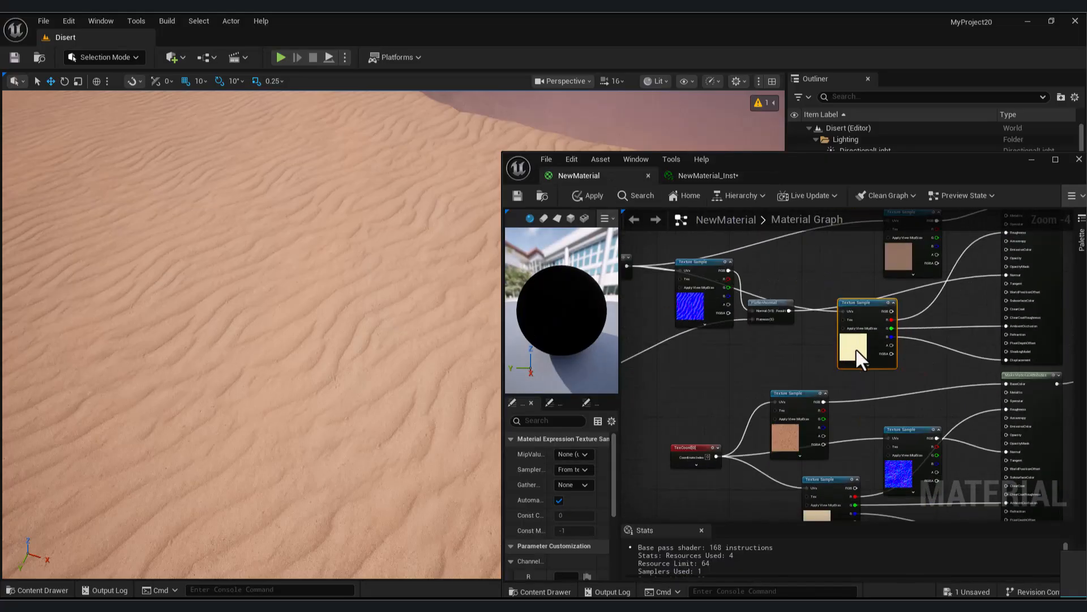
left_click_drag(840, 343, 831, 320)
right_click_drag(860, 300, 841, 315)
left_click_drag(841, 321, 848, 367)
type("mu")
left_click(896, 347)
Connect Param's Height channel to the new Multiply's B input and its result to the layer's Displacement, and save the material.
right_click_drag(769, 378, 897, 348)
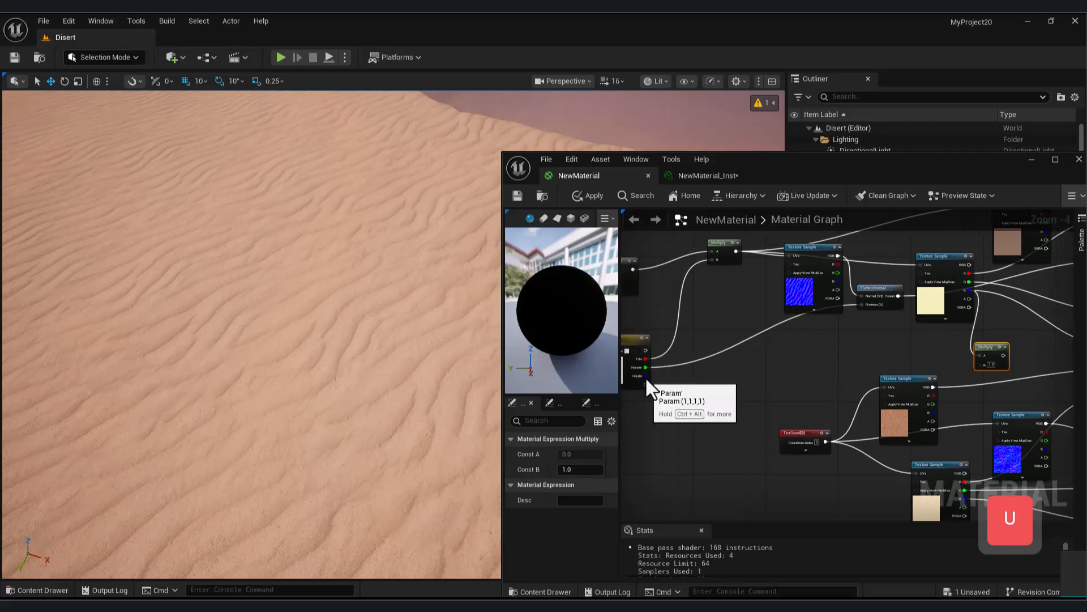
left_click_drag(981, 367, 981, 365)
right_click_drag(1025, 369, 748, 356)
scroll(748, 356, "up", 2)
left_click(518, 196)
left_click(1032, 159)
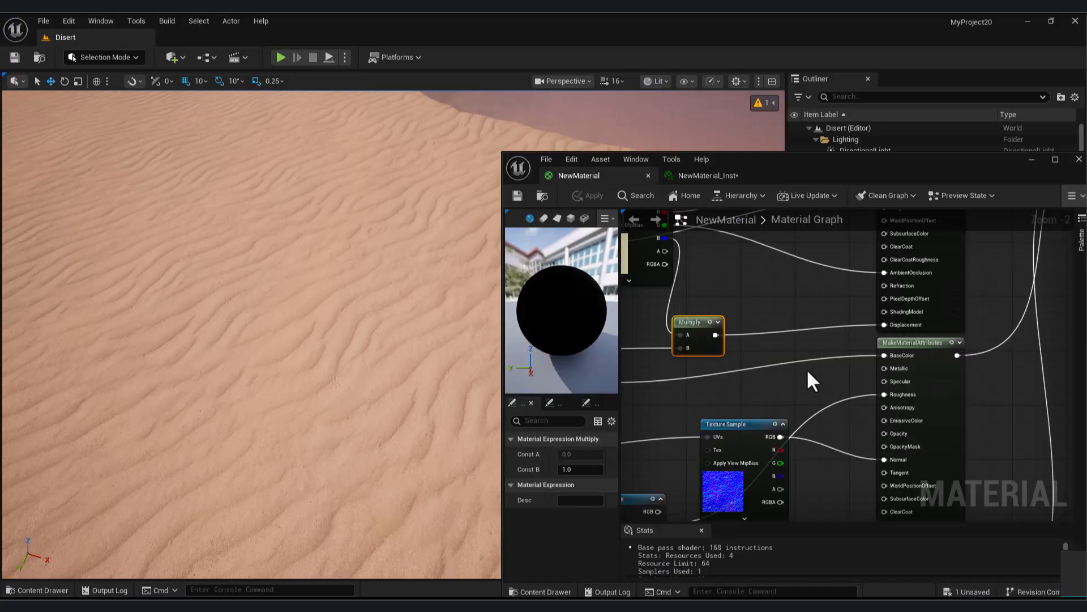
Enable tessellation in NewMaterial's Nanite settings and set NewMaterial_Inst's Height to about 2.02.
left_click(1055, 159)
scroll(204, 420, "down", 10)
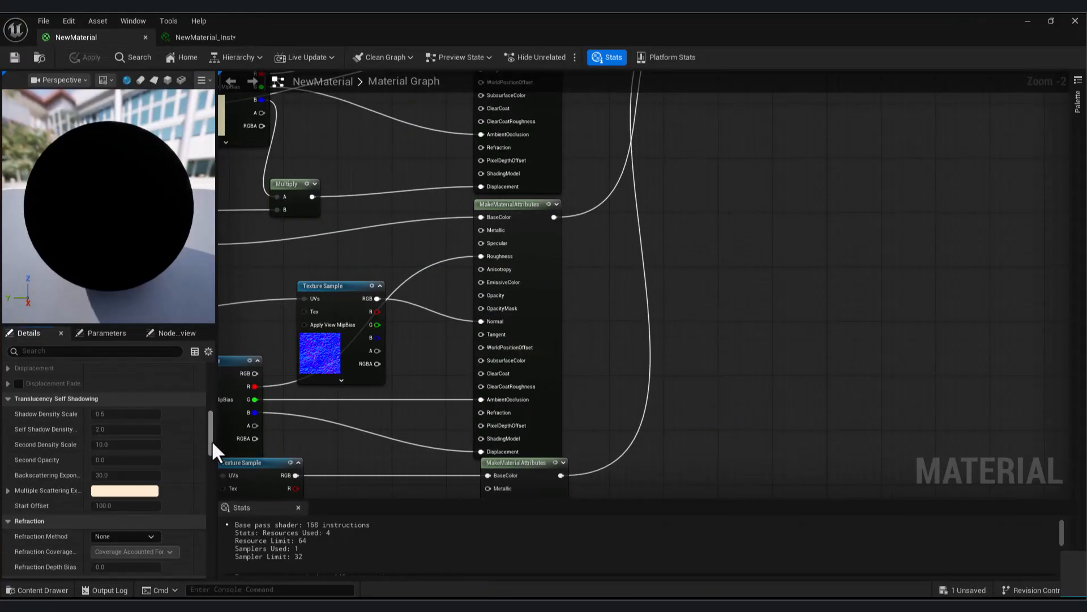
mouse_move(207, 420)
left_mouse_down()
mouse_move(208, 411)
mouse_move(201, 497)
mouse_move(227, 103)
mouse_move(205, 429)
left_mouse_up()
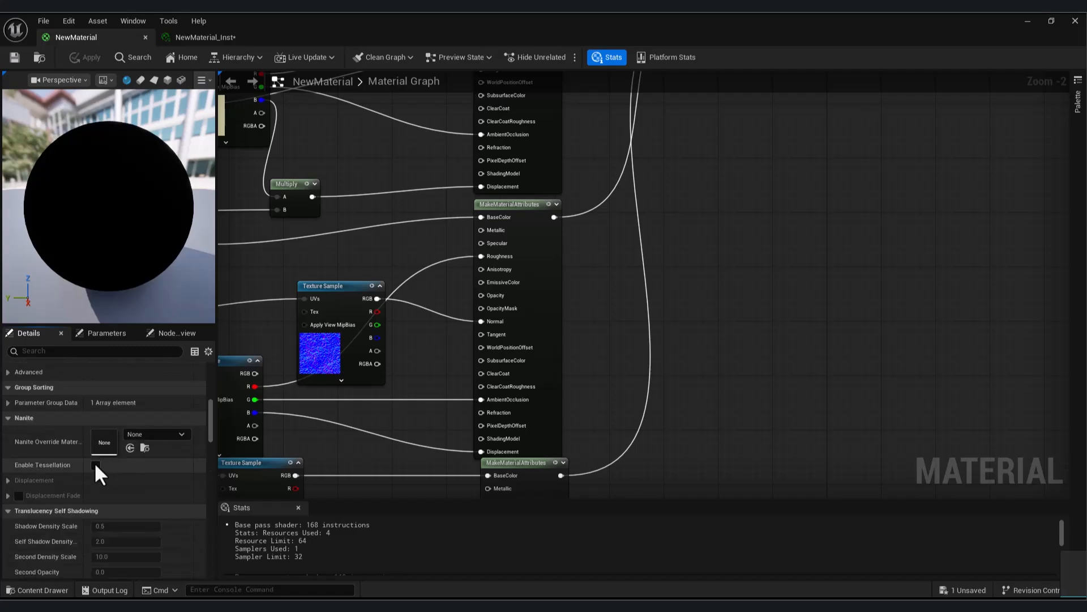
left_click(116, 481)
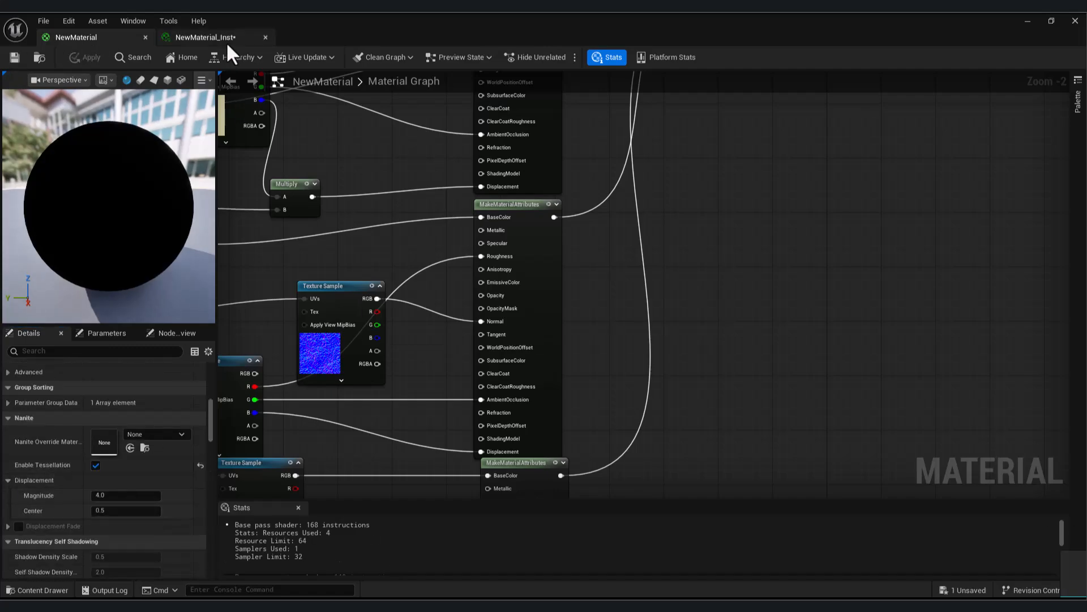
left_click(1028, 21)
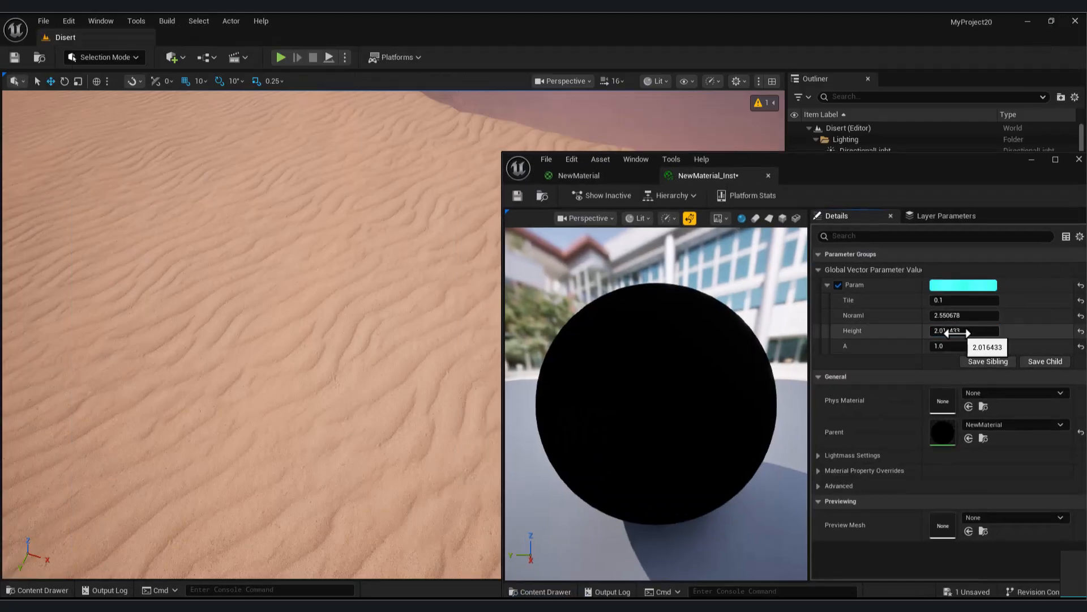
Clear the material instance window from the level viewport and save all unsaved changes.
left_click_drag(830, 165, 0, 204)
left_click(43, 21)
left_click(43, 21)
left_click(43, 21)
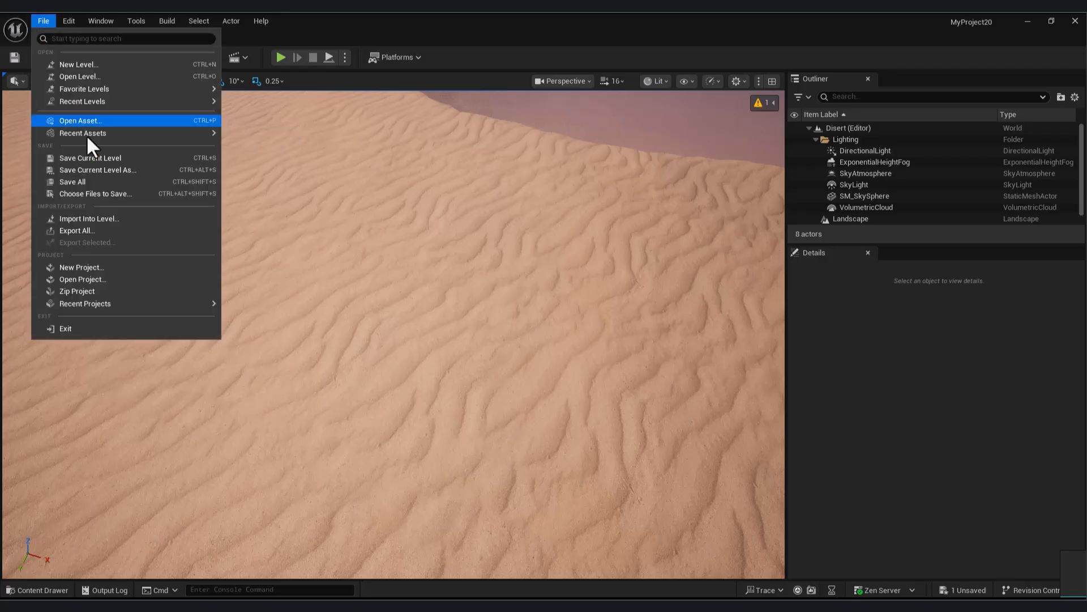
Select the landscape, enable Nanite on it and build its Nanite data.
left_click(532, 434)
left_click(532, 435)
scroll(909, 439, "down", 5)
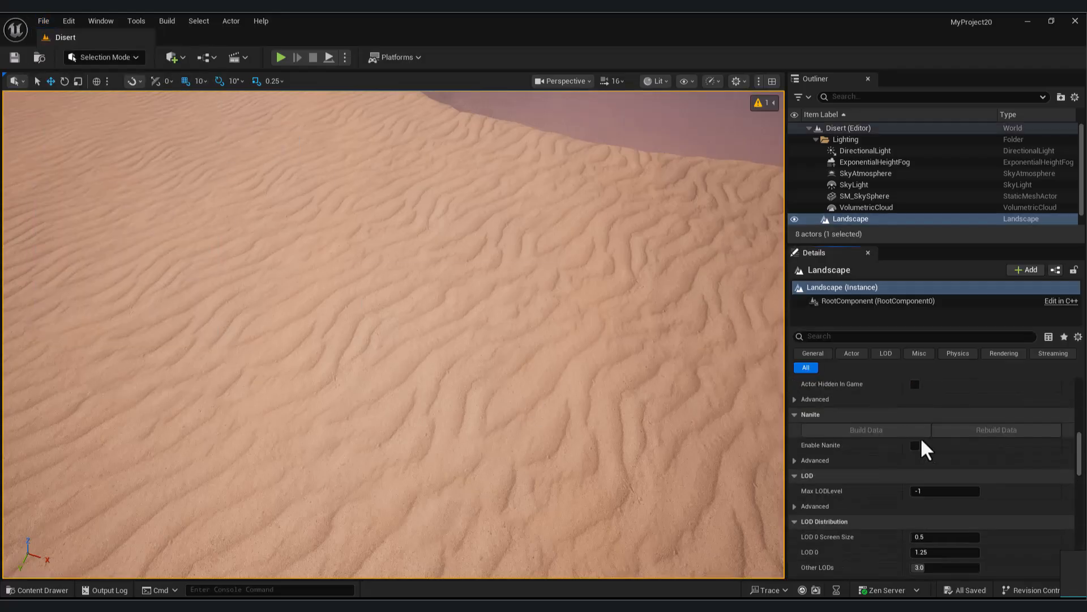
left_click(875, 434)
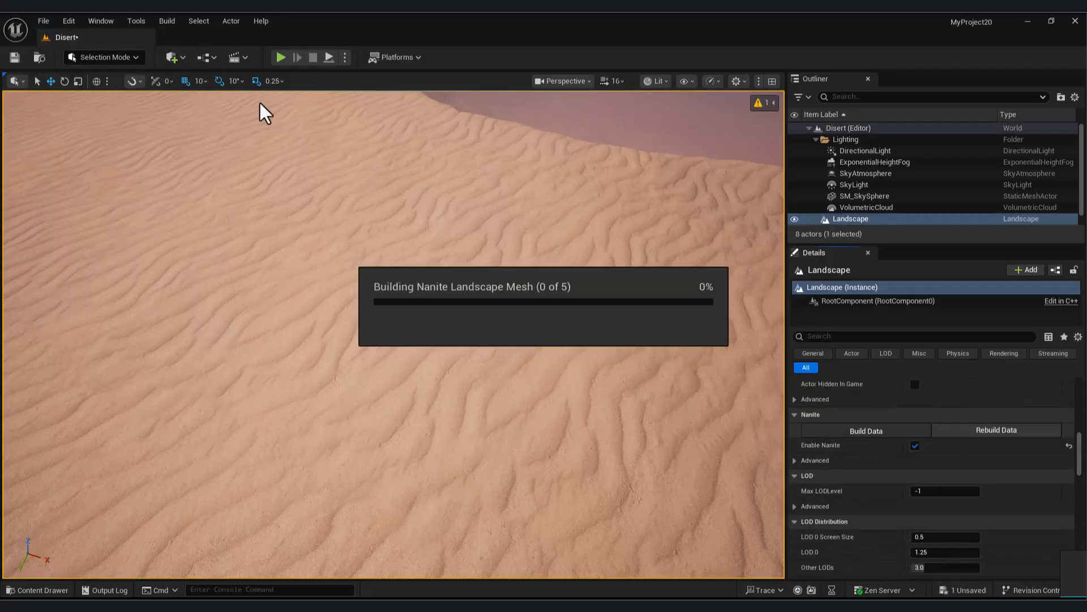
Set NewMaterial_Inst's Noraml to about 1.67 and lower its Height below 1 while checking the displaced sand.
left_click(801, 553)
left_click_drag(807, 374, 793, 374)
left_click_drag(748, 214, 736, 334)
mouse_move(611, 238)
right_mouse_down()
mouse_move(583, 238)
mouse_move(527, 267)
mouse_move(600, 243)
mouse_move(615, 226)
right_mouse_up()
key("e")
key("a")
key("s")
key("w")
left_click_drag(799, 495, 788, 480)
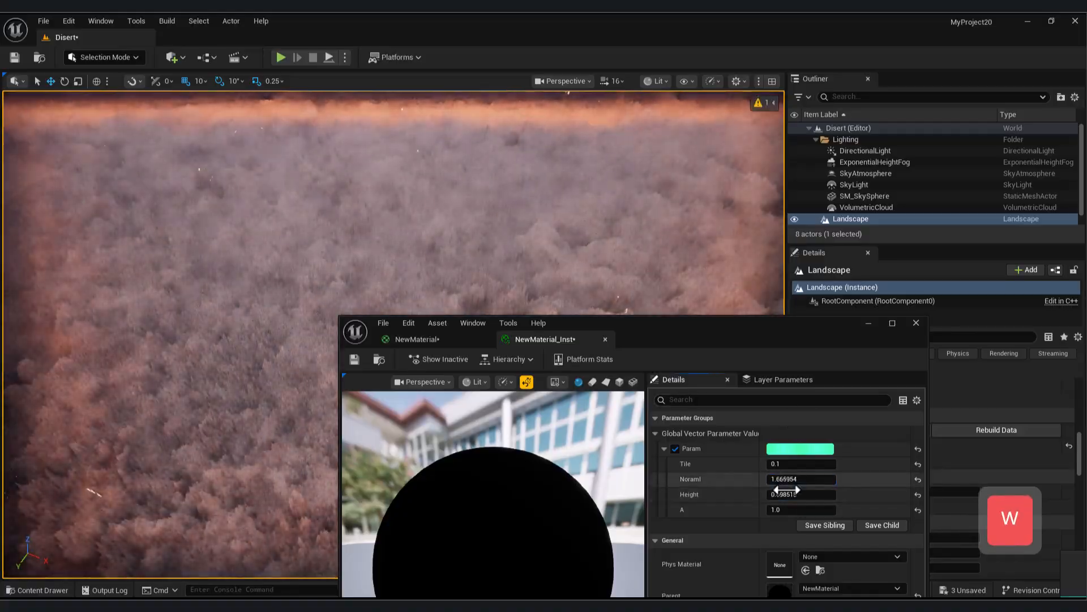
Enable the Displacement Scaling override in NewMaterial_Inst's material property overrides and set its Magnitude to 2.
right_click_drag(640, 244, 635, 249)
key("s")
key("w")
left_click_drag(743, 331, 805, 181)
scroll(878, 512, "down", 3)
scroll(788, 457, "down", 3)
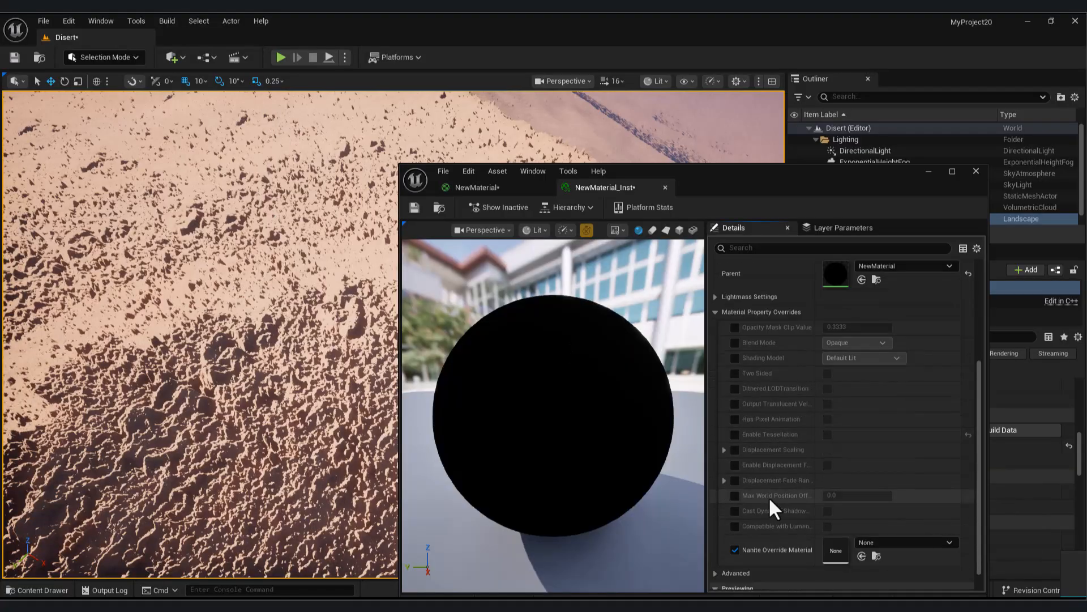
left_click(736, 434)
left_click(735, 435)
left_click(736, 450)
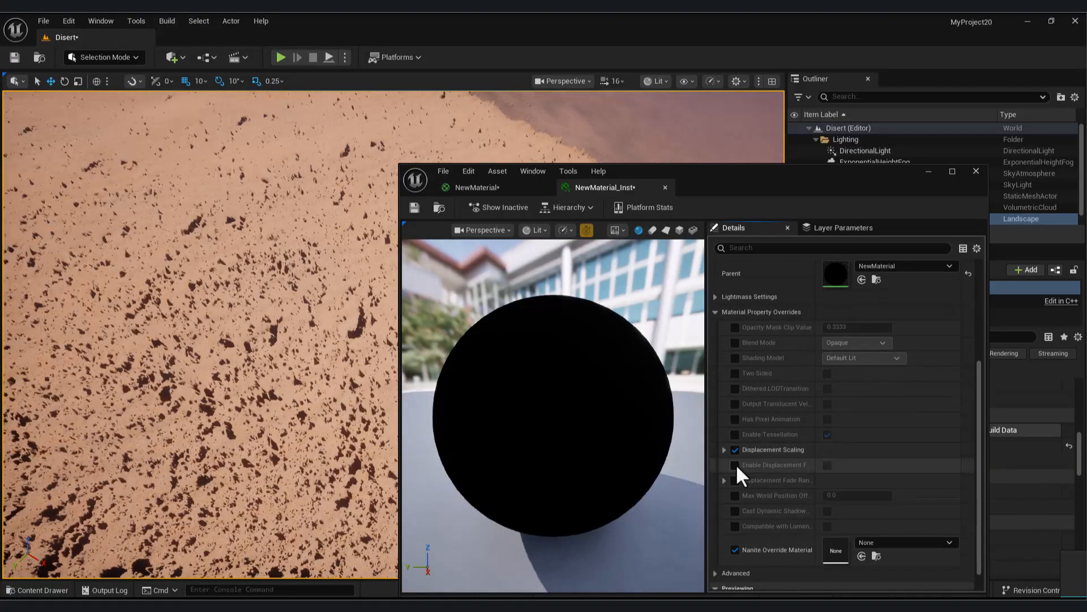
type("2")
key("Return")
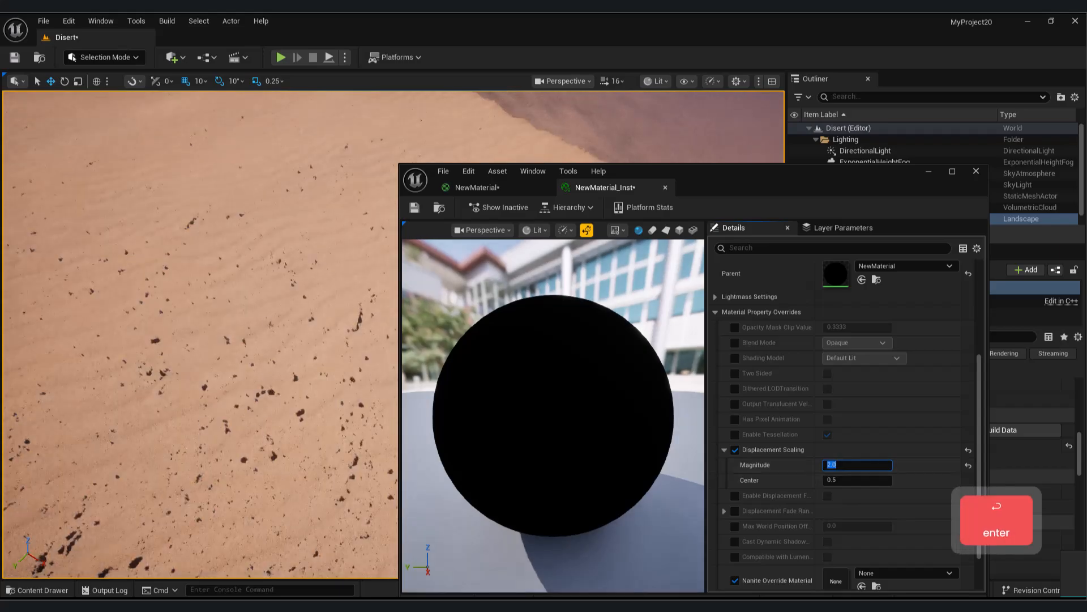
Lower the level viewport's camera speed to 0.33 and examine the displaced sand up close.
key("s")
left_click_drag(593, 123, 583, 123)
right_click_drag(373, 153, 498, 139)
key("w")
key("a")
key("q")
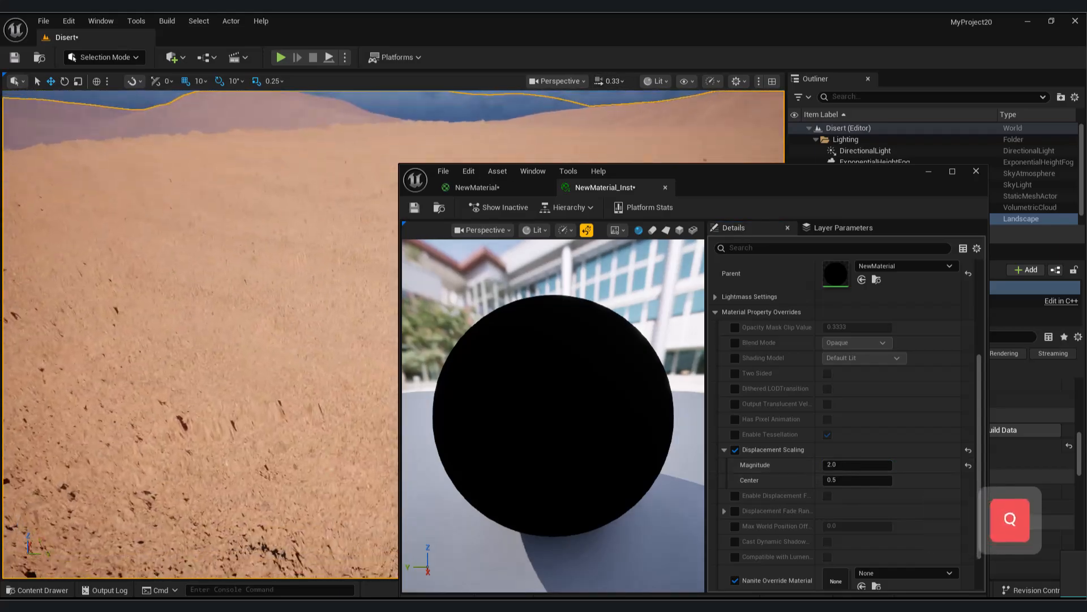
key("e")
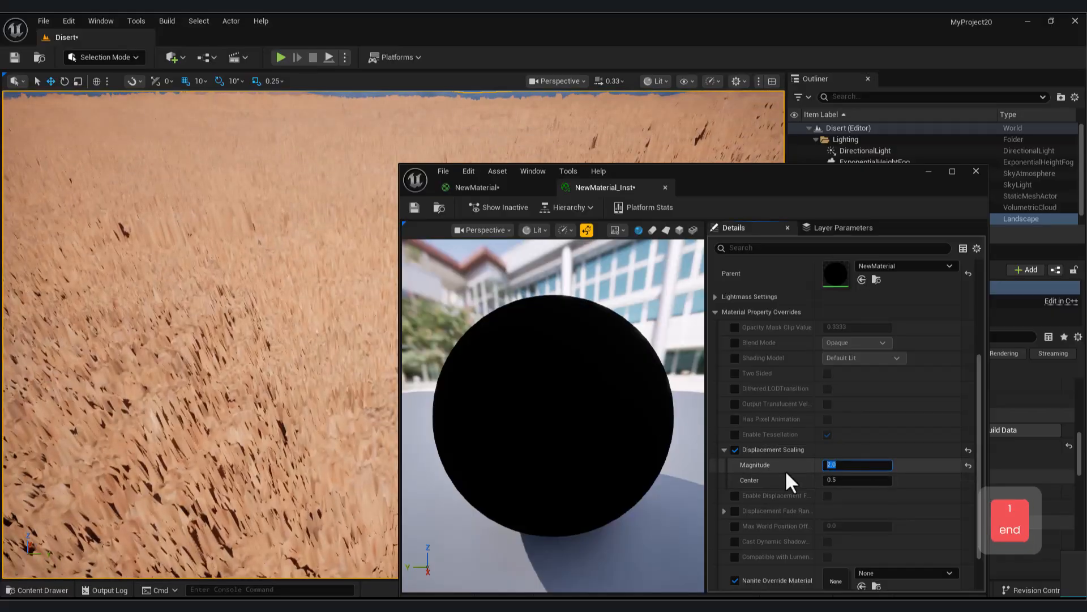
Set the instance's displacement Magnitude to 1 and readjust its Height parameter while viewing the sand.
key("Return")
scroll(939, 433, "up", 5)
mouse_move(857, 342)
left_mouse_down()
mouse_move(872, 342)
mouse_move(872, 328)
left_mouse_up()
key("w")
right_click_drag(226, 317, 164, 283)
mouse_move(858, 343)
left_mouse_down()
mouse_move(878, 343)
mouse_move(864, 346)
left_mouse_up()
Set the Nanite displacement Magnitude of the parent NewMaterial to 1 and save the material.
left_click_drag(815, 183, 950, 209)
key("d")
key("w")
scroll(990, 451, "down", 3)
left_click(573, 207)
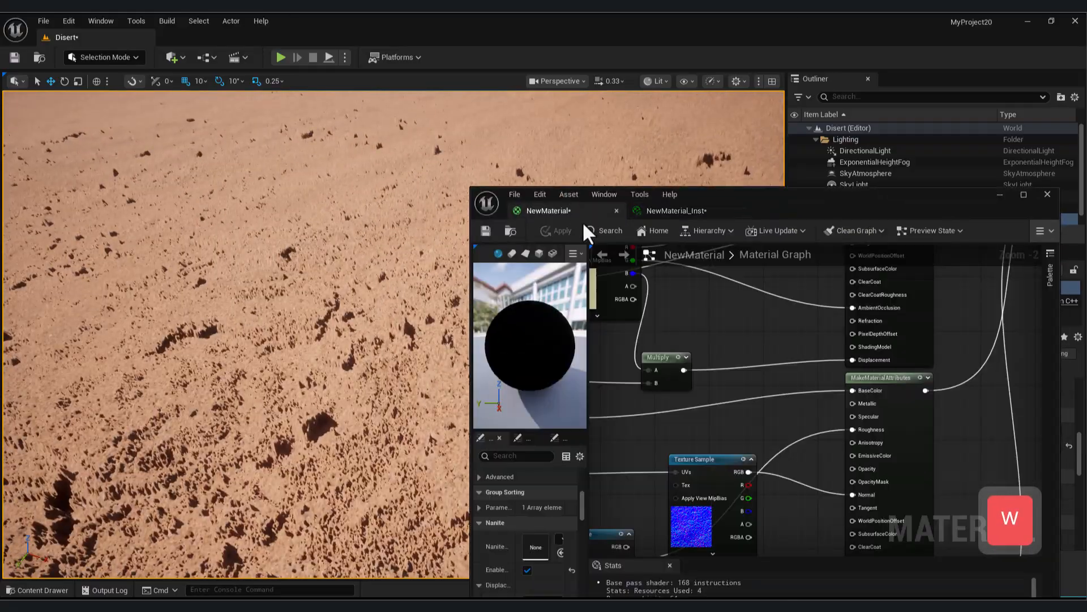
scroll(704, 478, "down", 3)
left_click(1025, 198)
left_click_drag(116, 496, 66, 505)
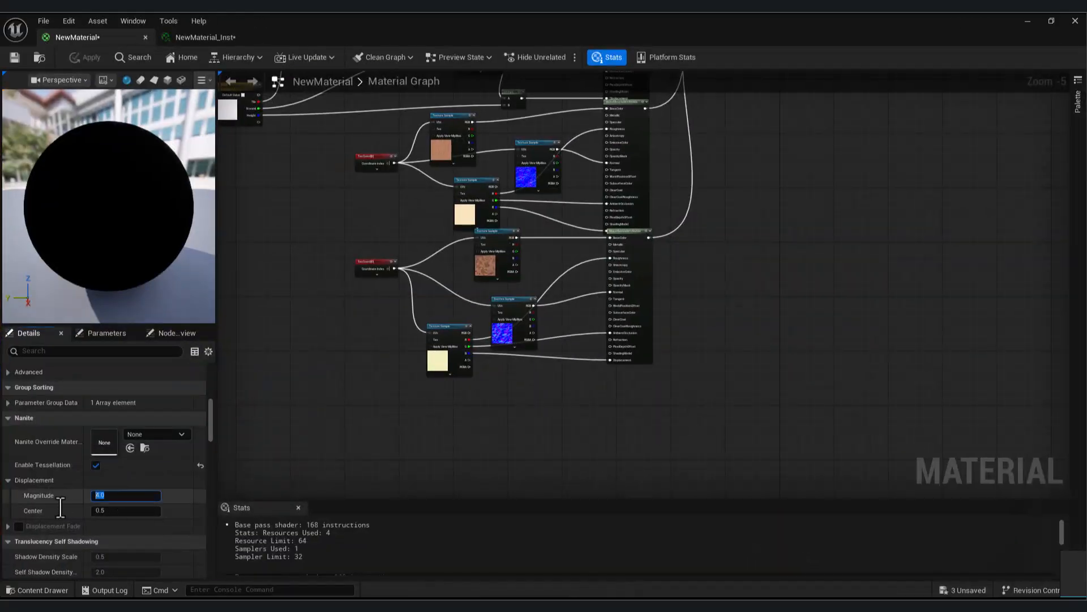
type("1")
key("Return")
left_click(14, 58)
Inspect the displaced sand in the level with NewMaterial_Inst floating beside the viewport.
left_click(1031, 21)
key("w")
right_click_drag(565, 350, 564, 314)
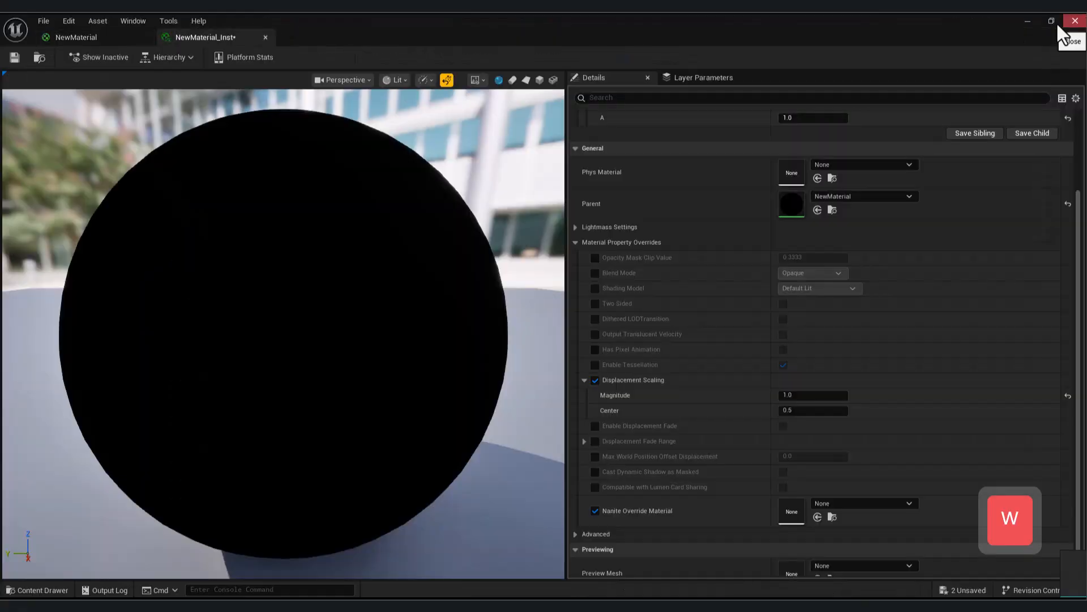
left_click(1052, 21)
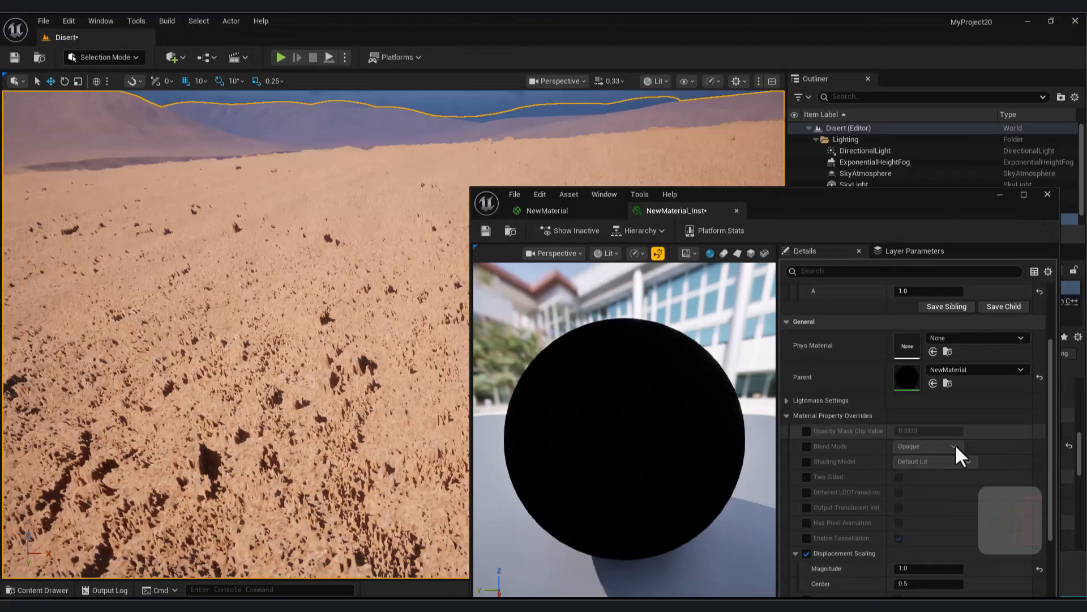
Set the instance's displacement scaling Magnitude to 0.2 and view the sand up close in the level.
scroll(963, 442, "down", 2)
type("0.2")
key("Return")
right_click_drag(351, 317, 341, 365)
key("w")
key("e")
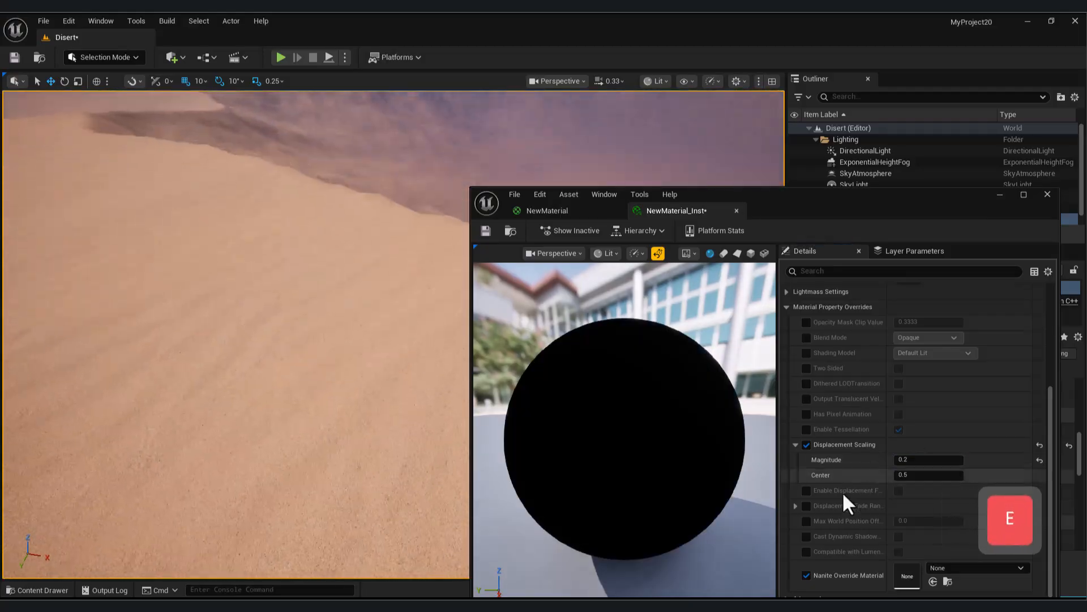
Set the instance's Noraml parameter to about 2.24, save the changes and view the sand ripples in the level.
scroll(977, 426, "up", 4)
left_click_drag(929, 350, 957, 350)
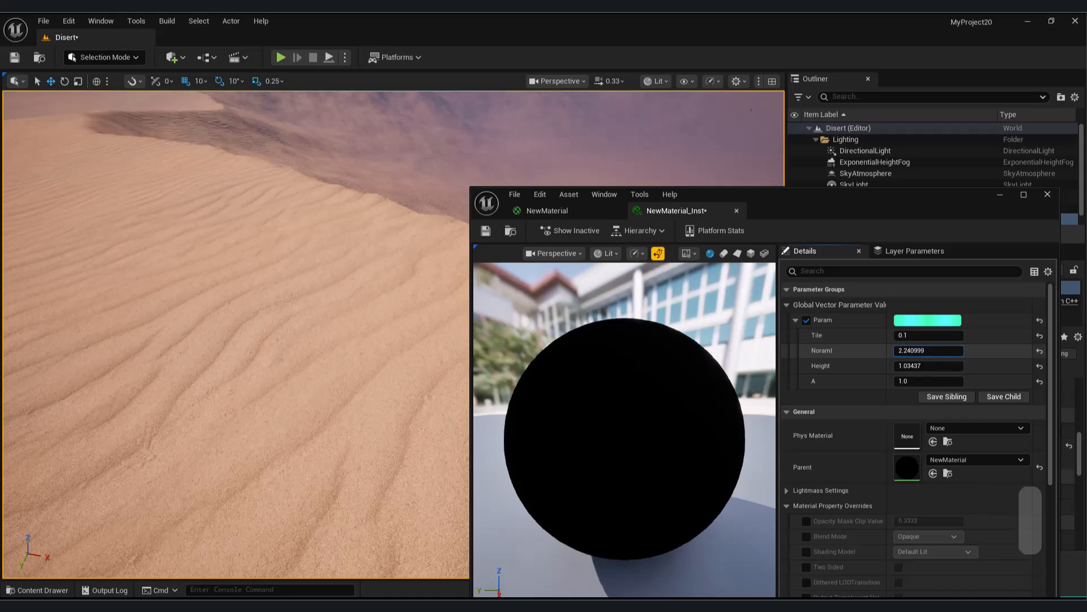
key("w")
right_click_drag(395, 350, 396, 362)
key("s")
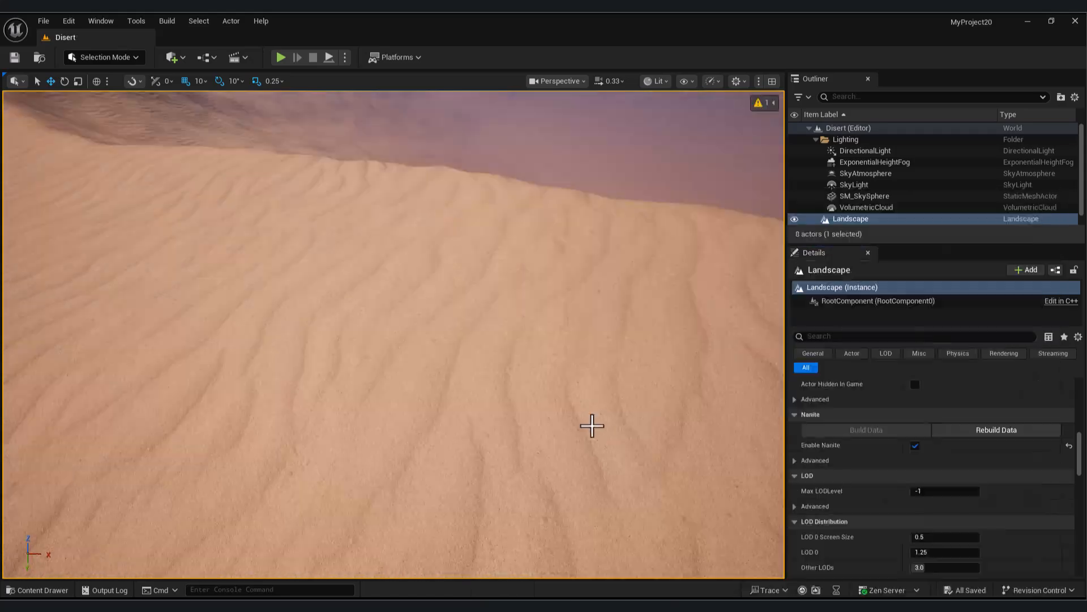
right_click_drag(591, 425, 604, 404)
key("a")
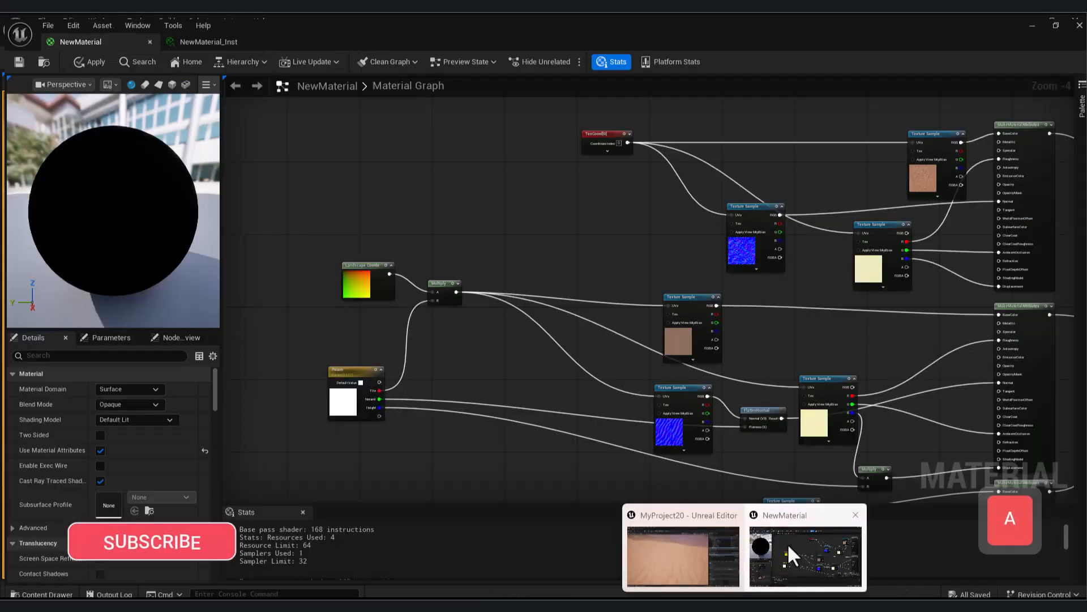
In NewMaterial's graph, add a CustomRotator node and feed its UVs from the landscape coordinate Multiply.
left_click(788, 546)
right_click_drag(485, 346, 451, 246)
right_click(451, 246)
type("cus")
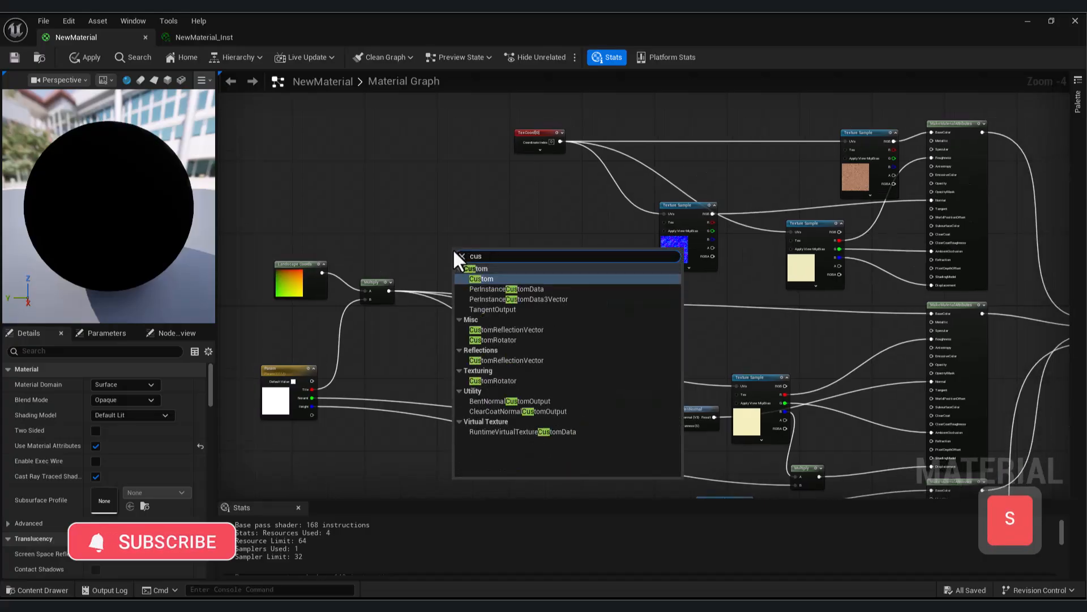
left_click(492, 340)
scroll(393, 295, "up", 2)
left_click_drag(424, 310, 522, 261)
Create a scalar parameter named Rotate with default 0.5 and wire it to the CustomRotator's Rotation Angle.
left_click(489, 392)
type("sss")
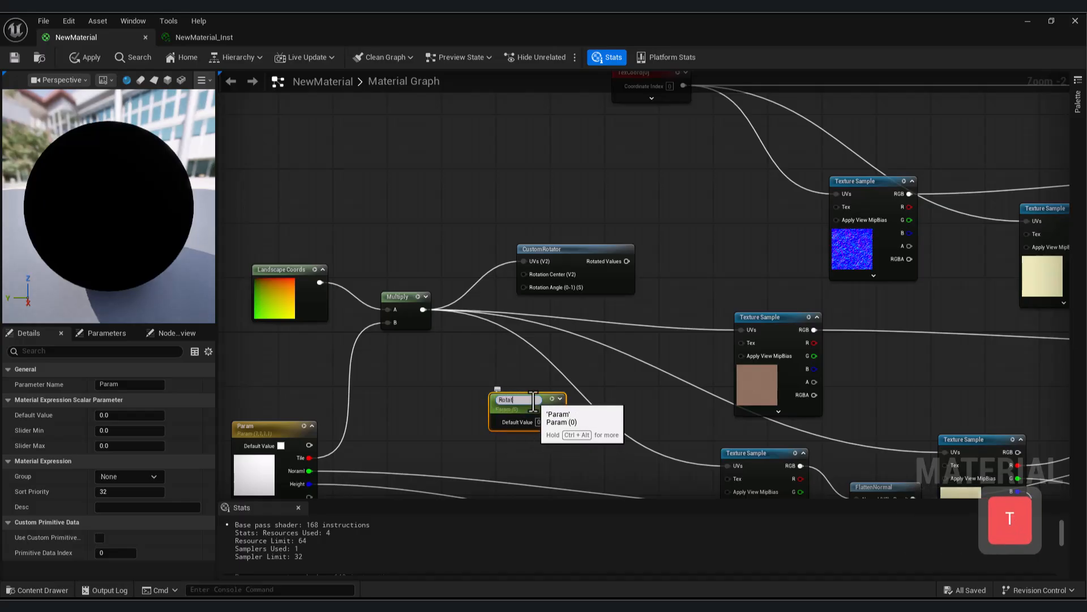
left_click_drag(565, 426, 499, 416)
left_click_drag(555, 300, 525, 287)
Feed the sand texture samples' UVs from the CustomRotator's Rotated Values and save NewMaterial.
left_click_drag(626, 261, 739, 330)
right_click_drag(675, 277, 534, 175)
left_click_drag(486, 159, 586, 364)
left_click(14, 58)
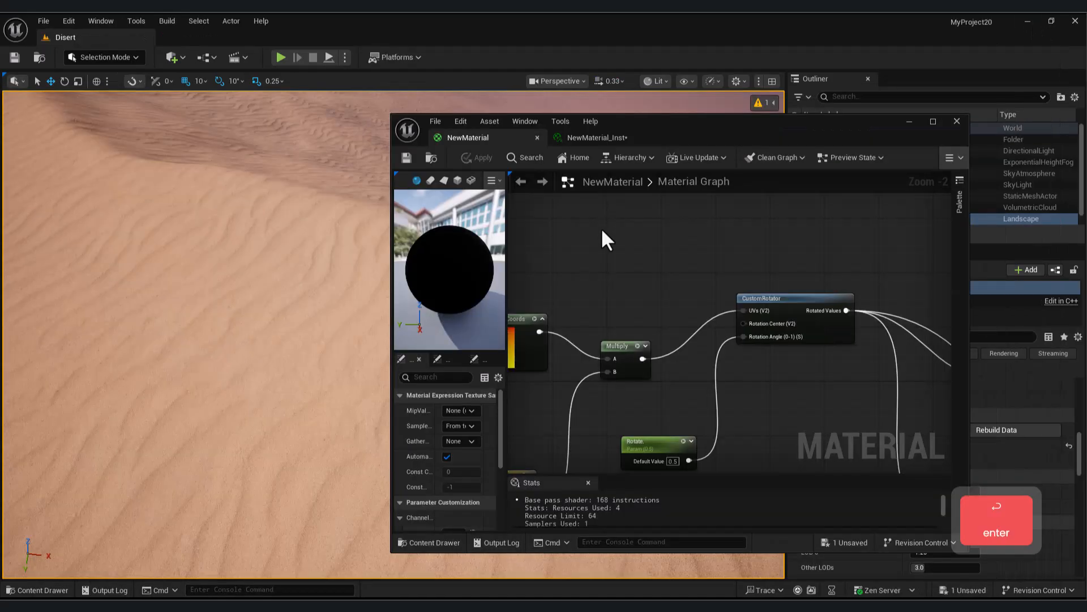
Enable the Rotate parameter in NewMaterial_Inst and set it to 0.25.
left_click(587, 135)
left_click(721, 247)
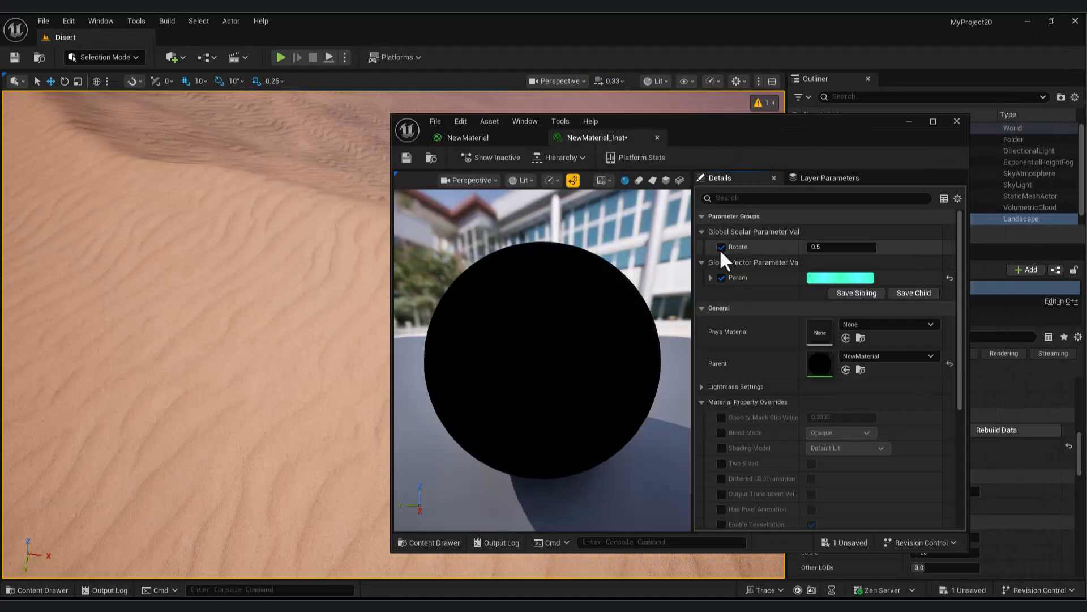
left_click(831, 247)
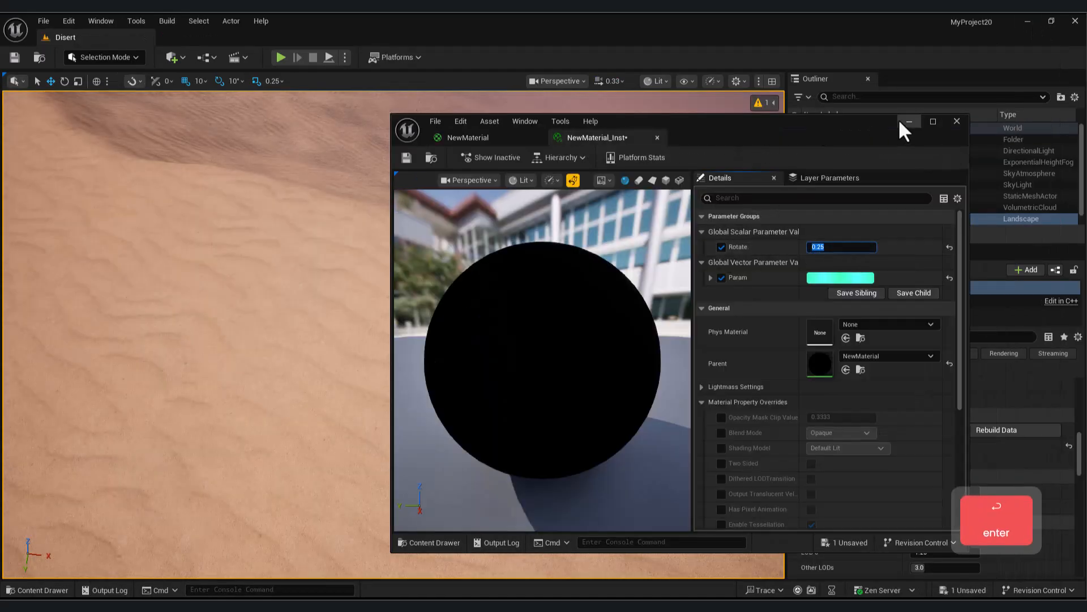
Minimize the material instance window and inspect the rotated sand ripples around the level.
left_click(908, 121)
key("d")
key("a")
key("w")
key("s")
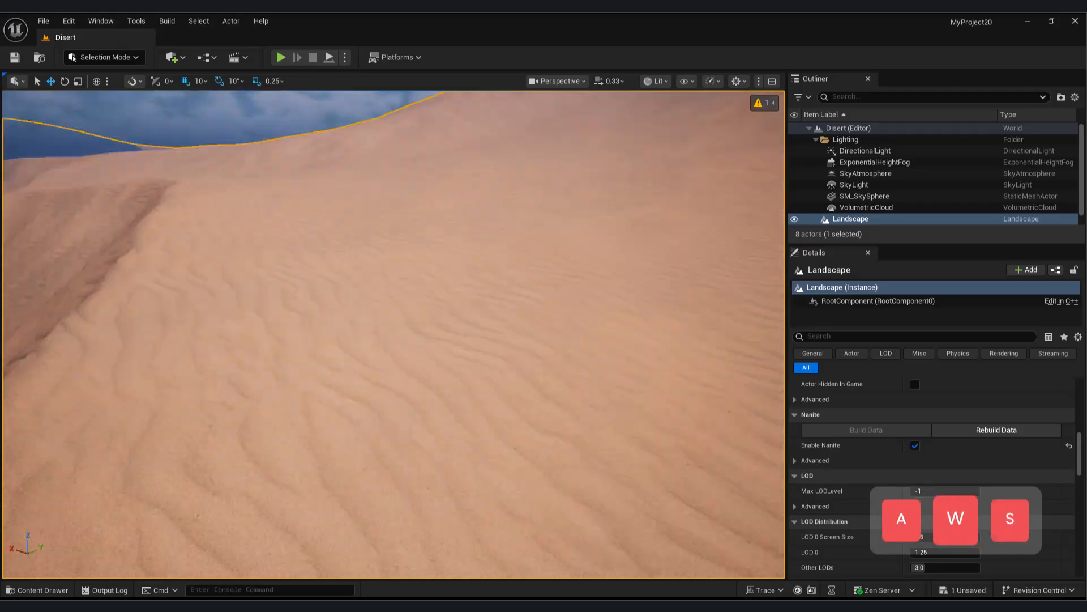
key("d")
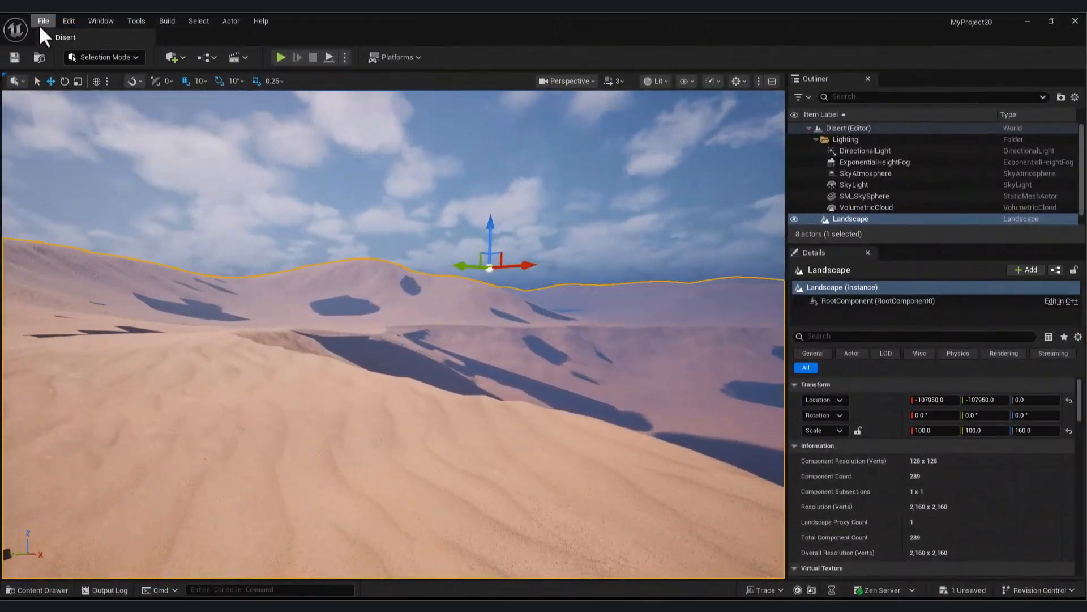
Save the current level and all unsaved assets.
left_click(40, 25)
left_click(73, 162)
left_click(45, 22)
left_click(71, 182)
Search the plugins for "pcg" and enable two of the matching PCG plugins, accepting their confirmation dialogs.
left_click(70, 19)
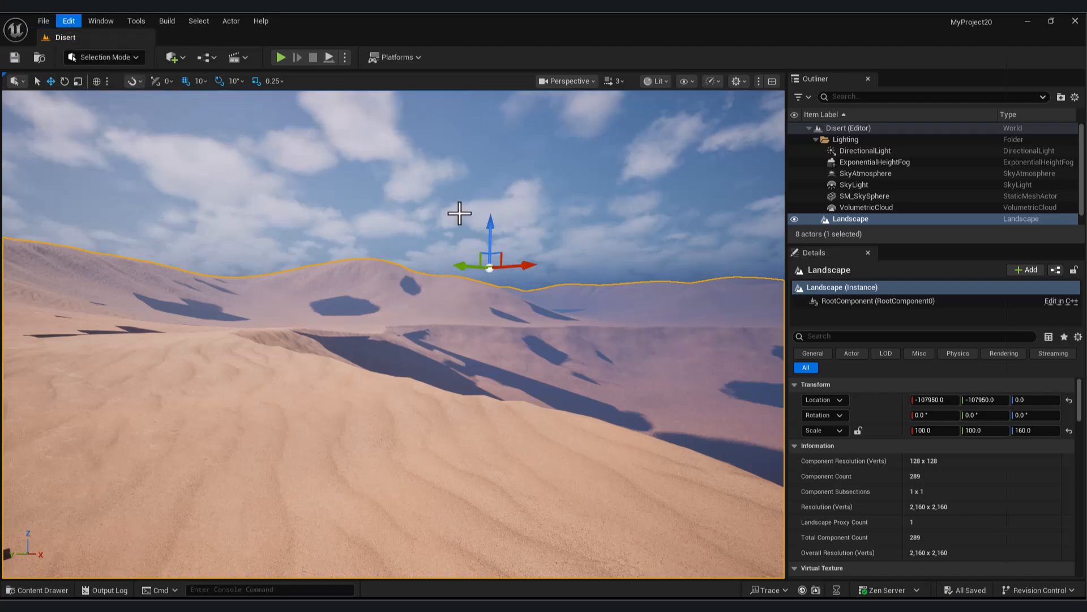
left_click(165, 216)
left_click(427, 96)
type("pcg")
left_click(340, 146)
left_click(627, 337)
left_click(339, 196)
left_click(627, 340)
Open the Disert level and bring the camera close to the dunes.
left_click(43, 20)
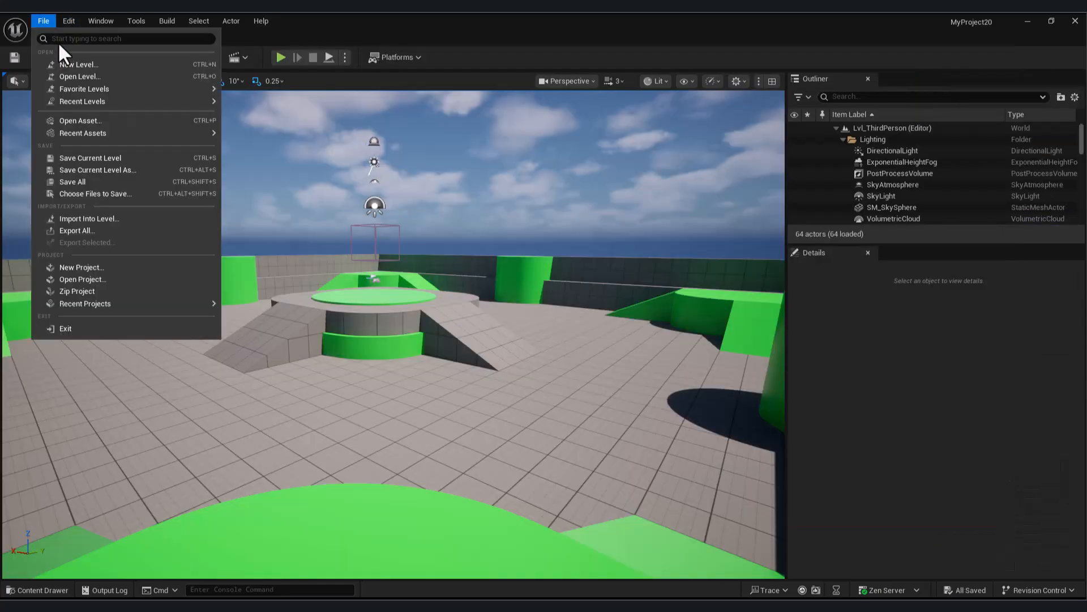
left_click(85, 74)
double_click(488, 336)
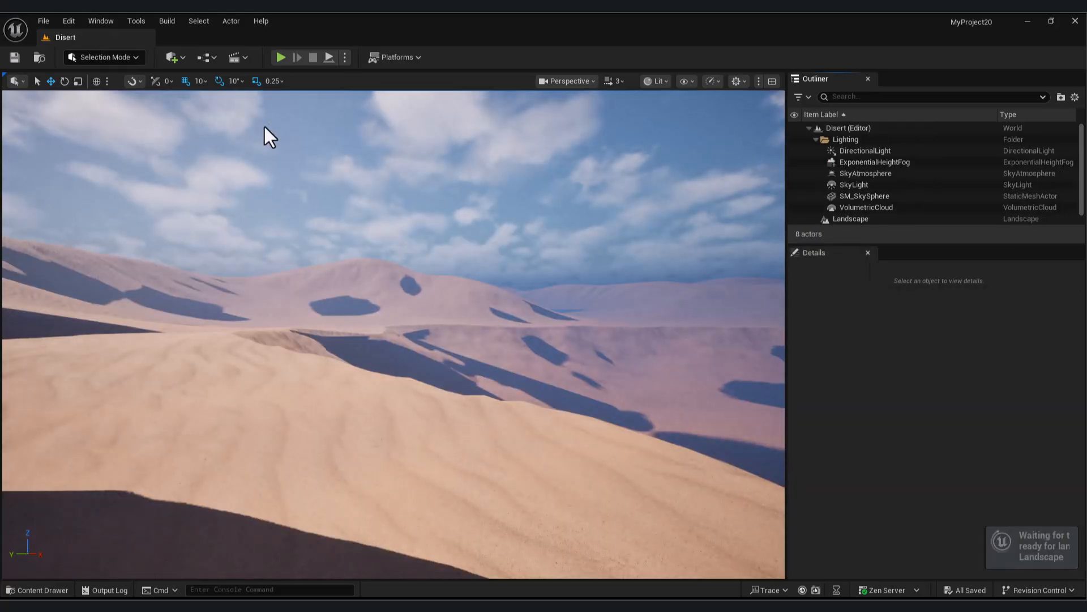
key("w")
right_click_drag(265, 124, 0, 542)
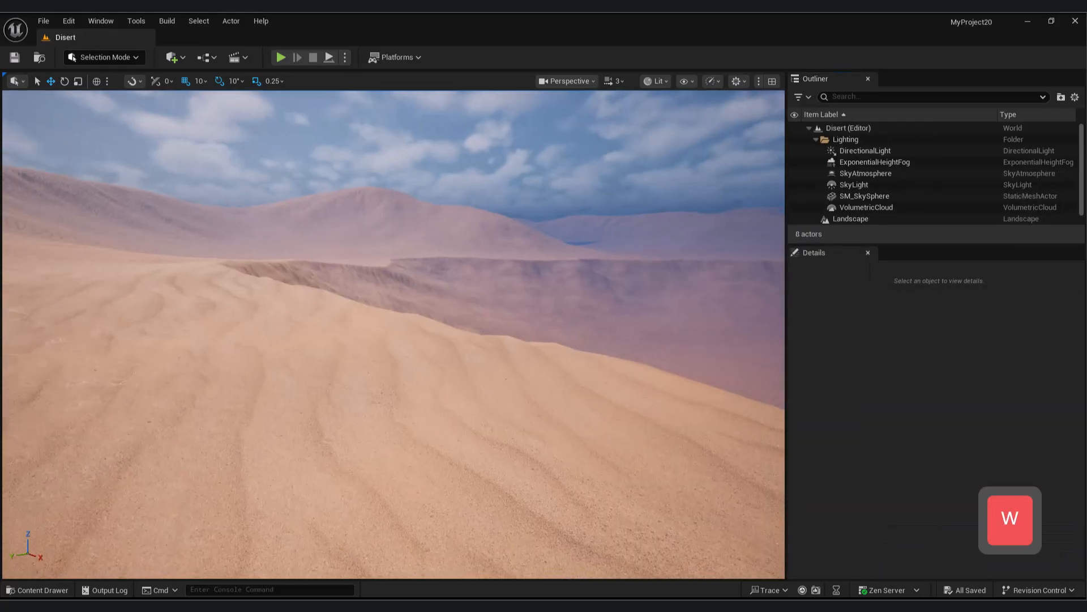
key("d")
Create a folder named PCG in the Content folder and open it.
left_click(39, 589)
left_click(85, 434)
right_click(597, 545)
left_click(639, 179)
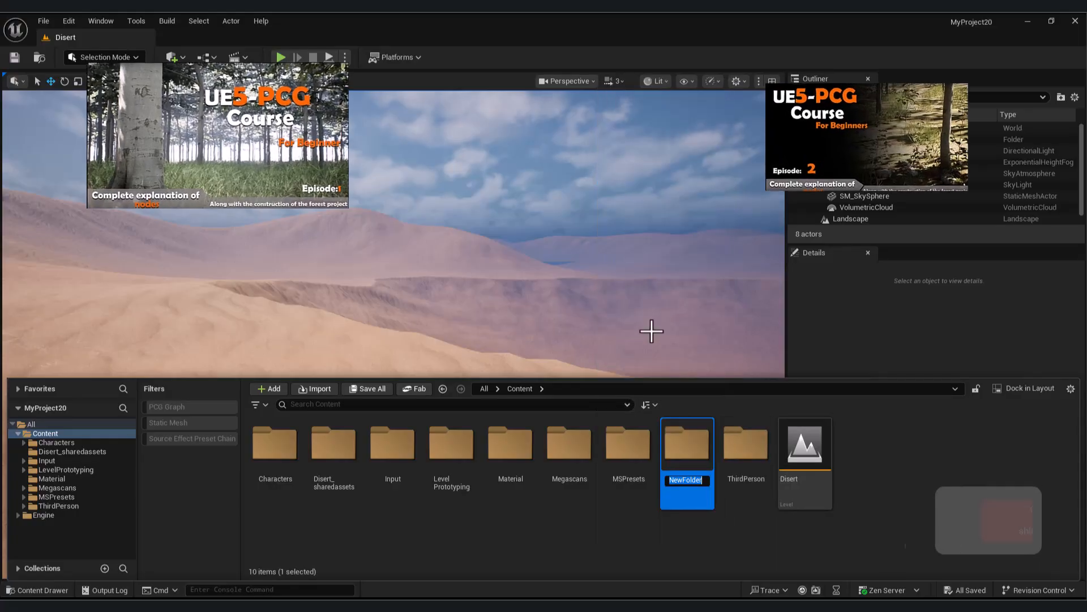
type("PCG")
key("Return")
key("Return")
Create an empty PCG graph in the PCG folder and open it for editing.
right_click(425, 463)
mouse_move(506, 365)
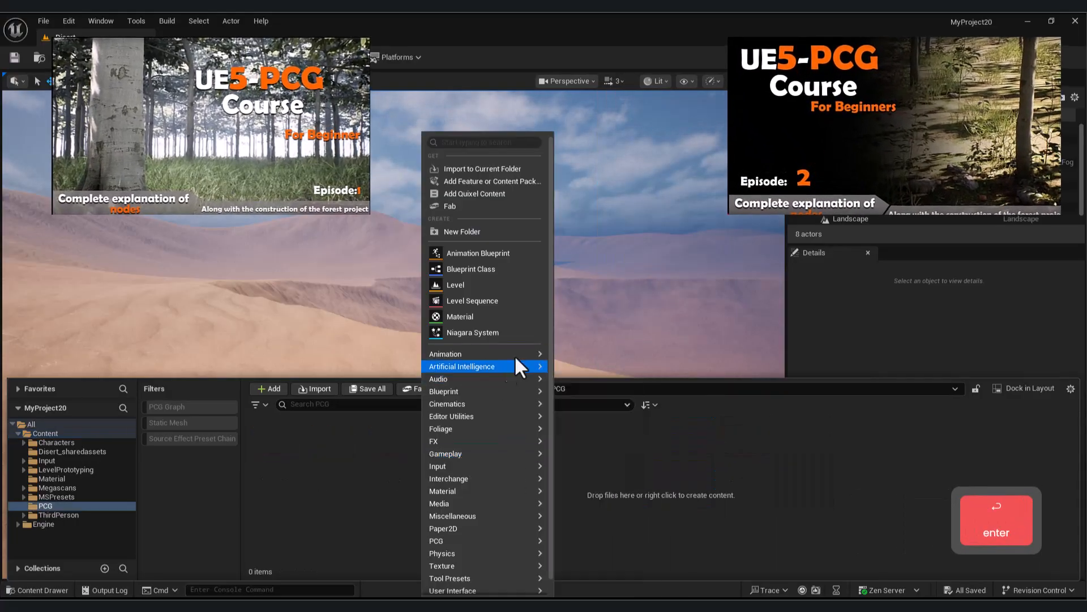
mouse_move(510, 541)
left_click(577, 542)
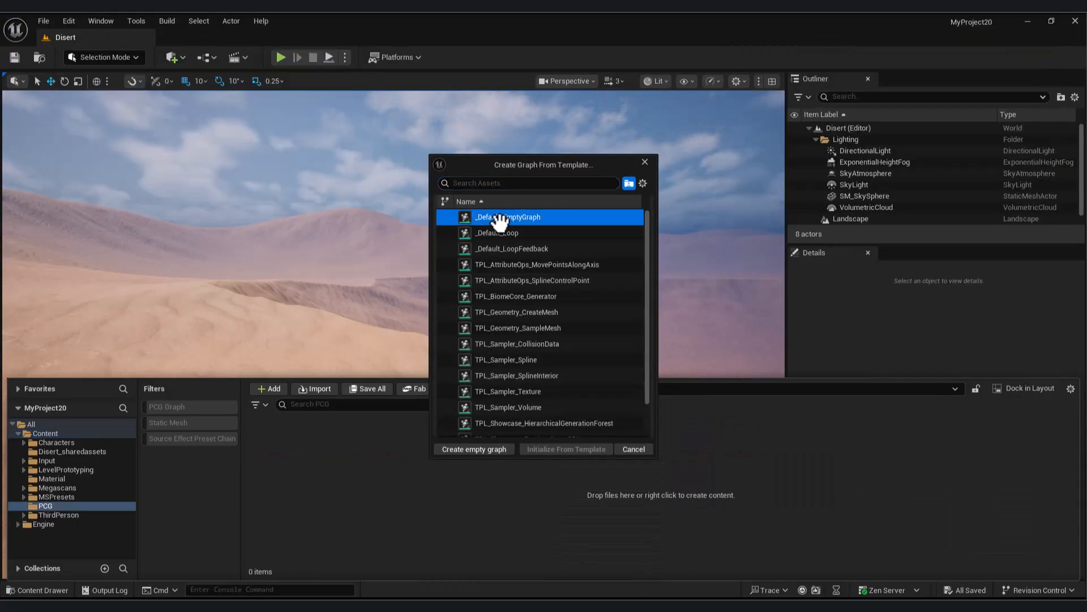
left_click(500, 448)
double_click(277, 448)
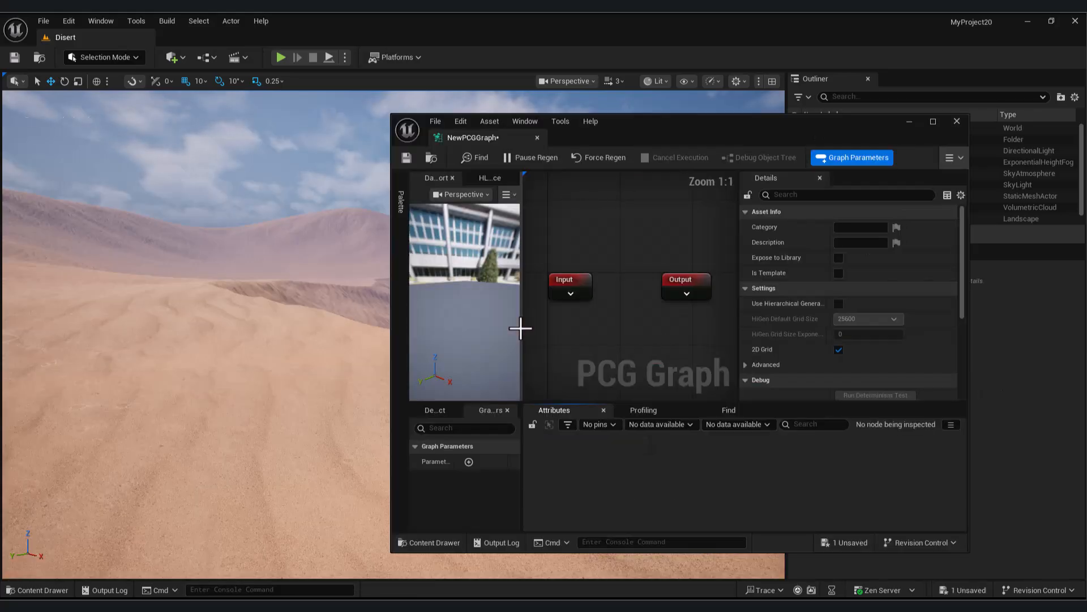
Add a Get Landscape Data node to the PCG graph.
right_click(591, 286)
type("get land")
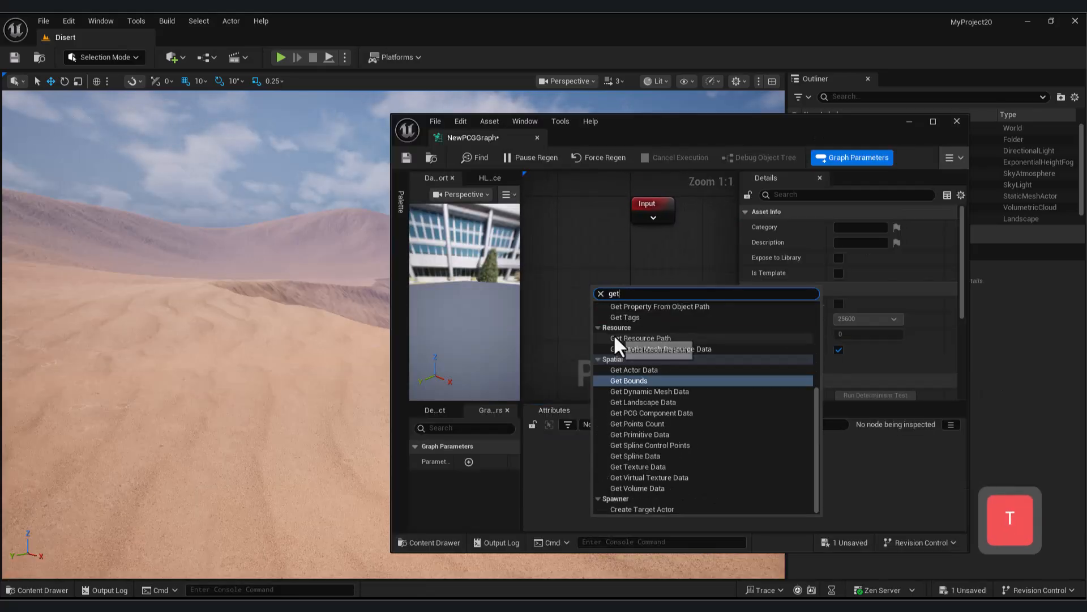
left_click(629, 317)
scroll(661, 305, "down", 2)
right_click_drag(661, 305, 587, 290)
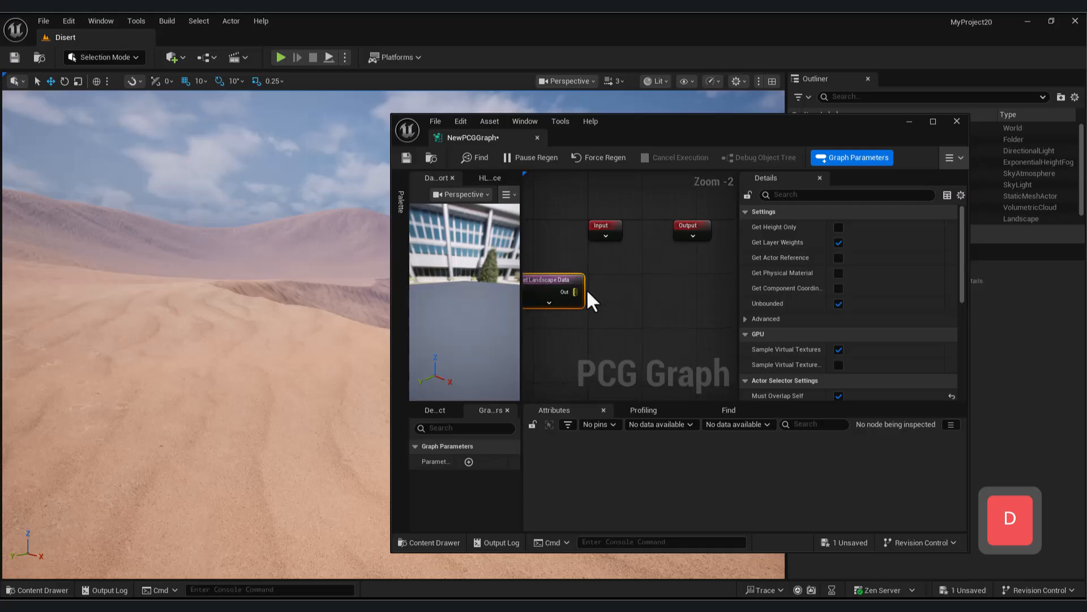
Add a Surface Sampler with its Surface input fed by the Get Landscape Data output.
left_click_drag(575, 291, 633, 319)
type("sam")
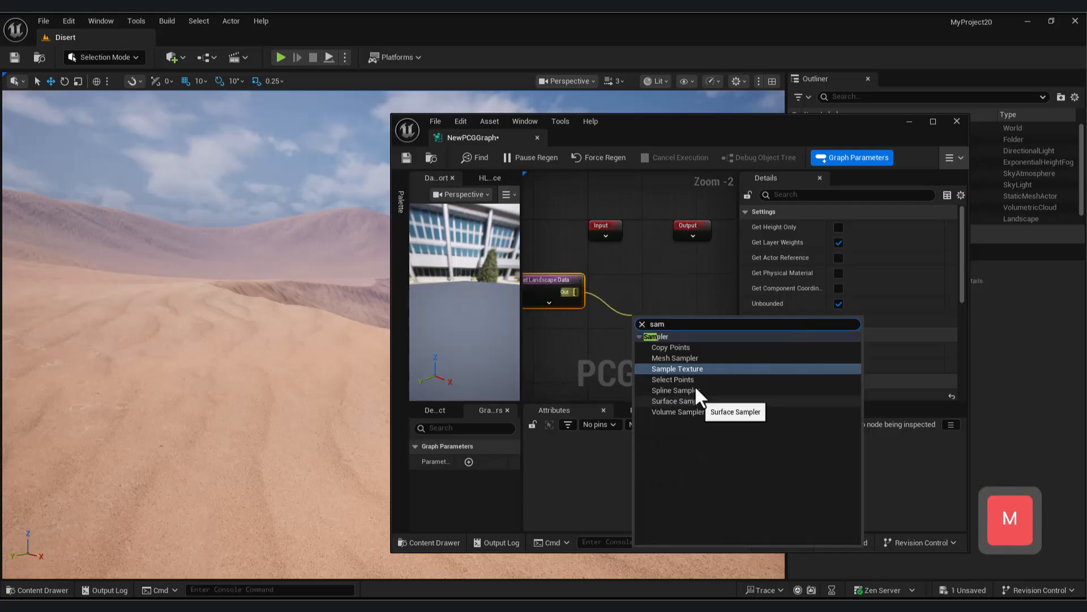
left_click(699, 401)
right_click_drag(687, 331, 587, 281)
Place NewPCGGraph in the level on the sand and turn on debug display for the Surface Sampler.
left_click(38, 589)
left_click_drag(274, 448, 262, 402)
left_click(595, 260)
key("d")
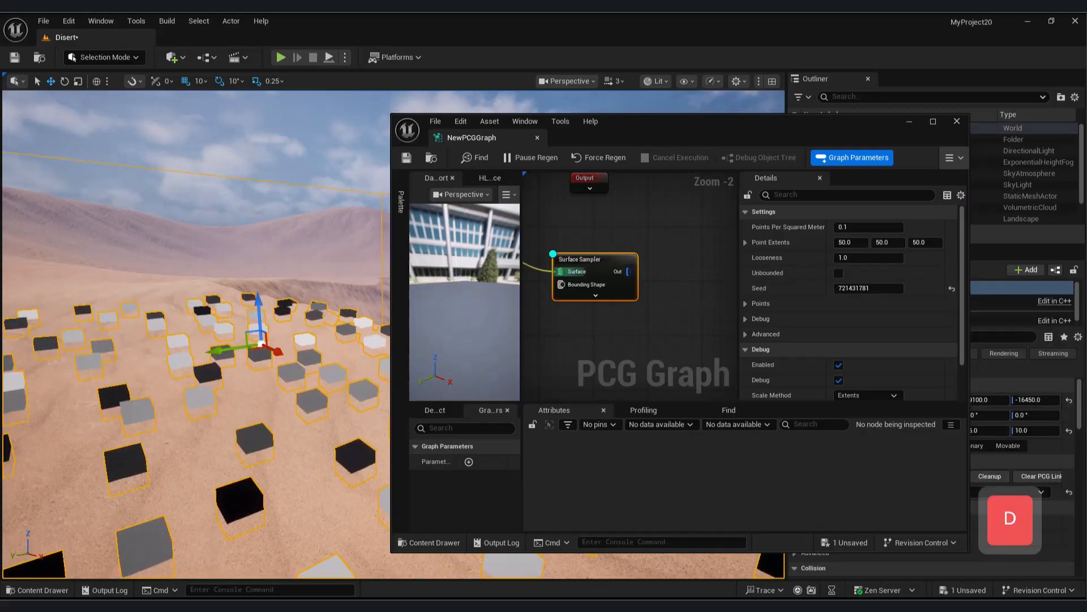
Try the Surface Sampler's Unbounded option and turn it back off.
key("s")
key("a")
left_click(837, 274)
left_click(837, 274)
Add a Density Filter after the Surface Sampler and set its Lower Bound to about 0.97.
right_click_drag(616, 317, 582, 305)
left_click_drag(594, 259, 658, 275)
type("dens")
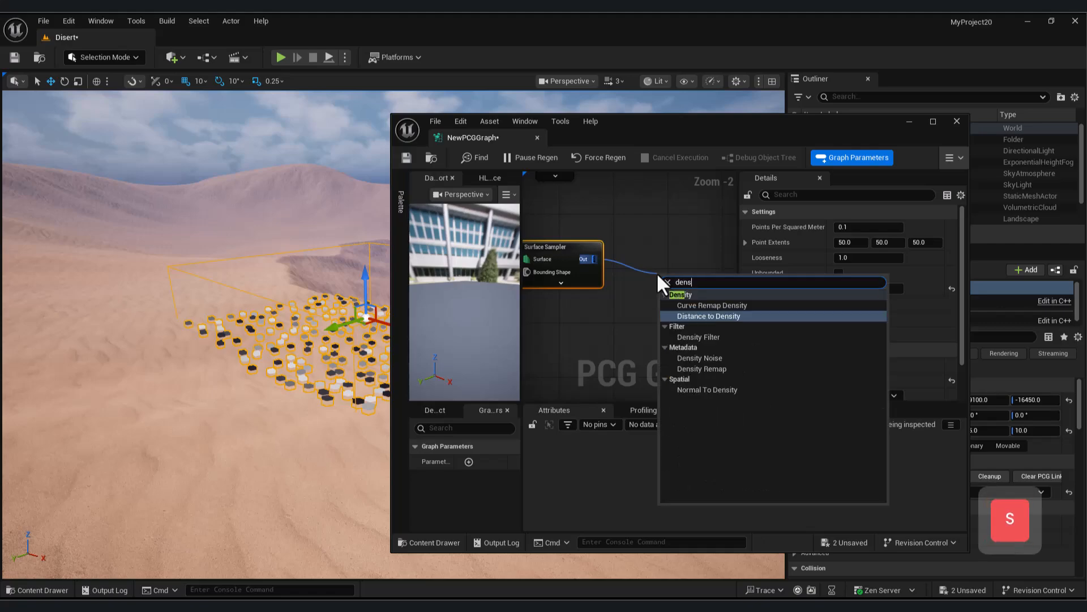
left_click(699, 337)
right_click_drag(665, 340, 654, 340)
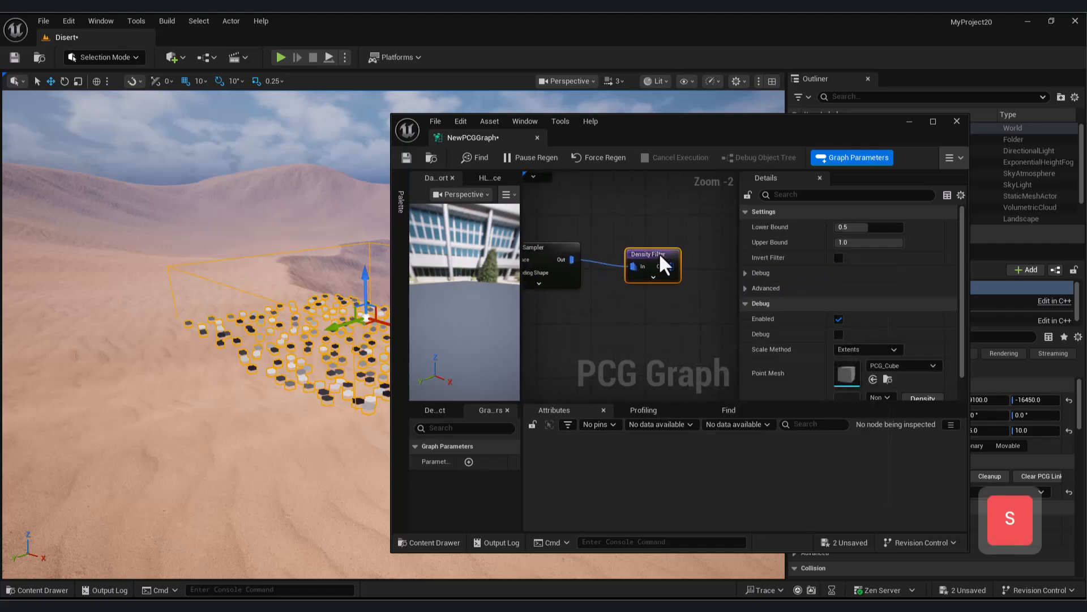
right_click_drag(657, 253, 597, 255)
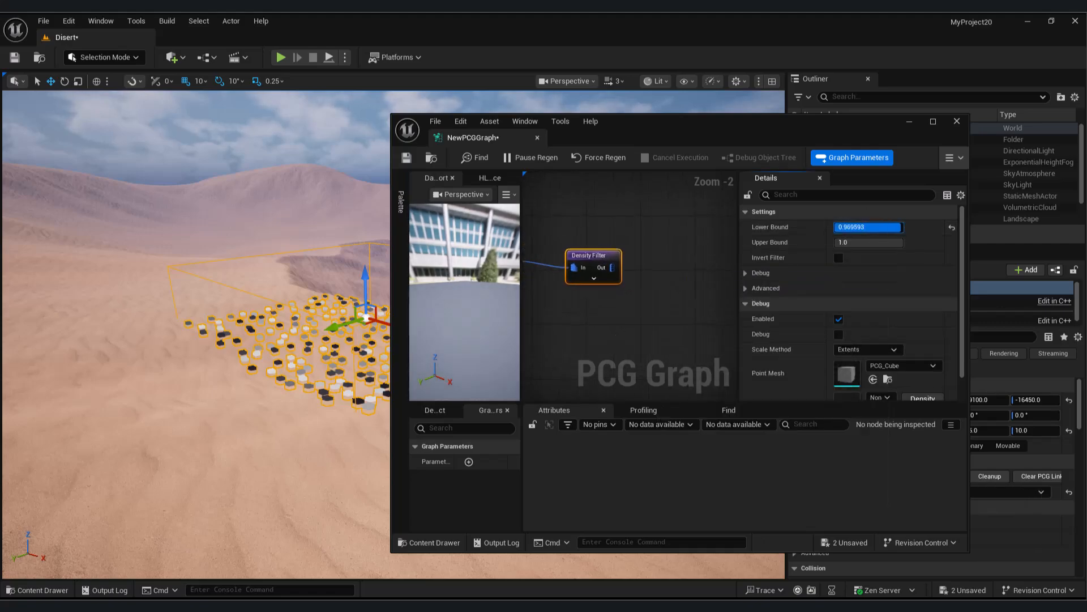
Switch the debug display from the Surface Sampler to the Density Filter and view the remaining points.
right_click_drag(583, 323, 681, 340)
left_click(584, 266)
key("d")
left_click(686, 272)
key("d")
right_click_drag(215, 357, 250, 380)
Add Transform Points after the Density Filter, with Z rotation from -40° to 50° and uniform scale from 5 to 10.
right_click_drag(649, 334, 615, 310)
left_click_drag(720, 292, 720, 287)
type("tra")
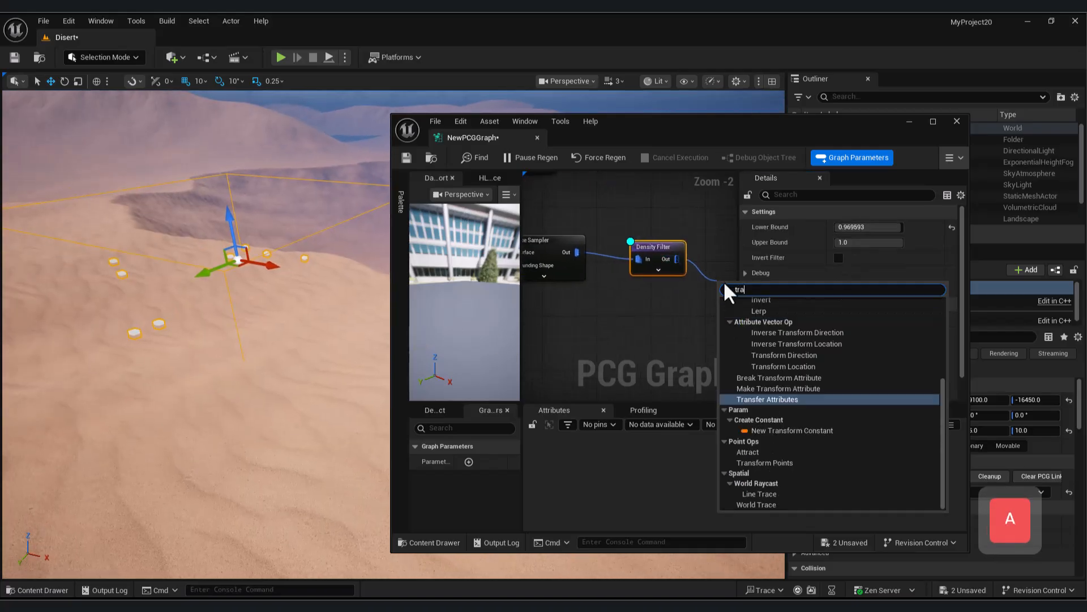
left_click(821, 461)
right_click_drag(692, 309, 539, 289)
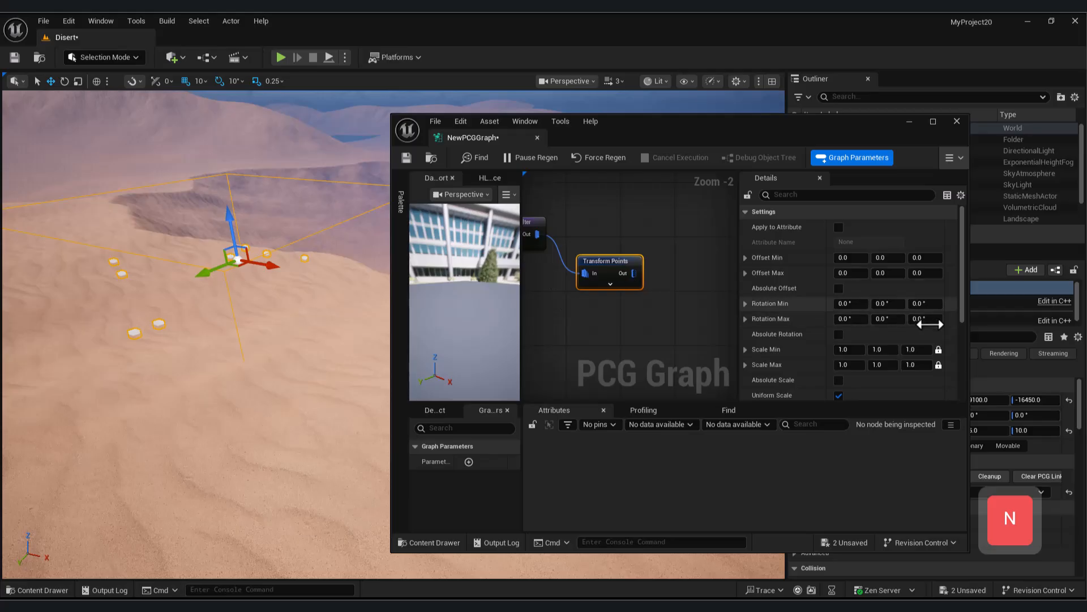
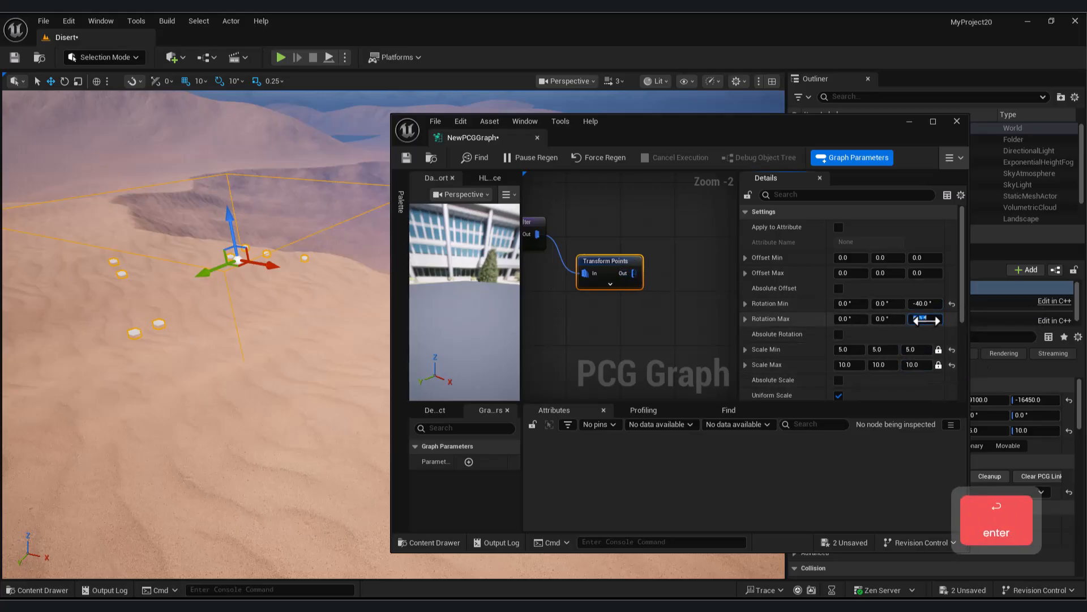
Add a Static Mesh Spawner fed by the Transform Points output and bring its mesh entries into view.
left_click_drag(634, 273, 677, 306)
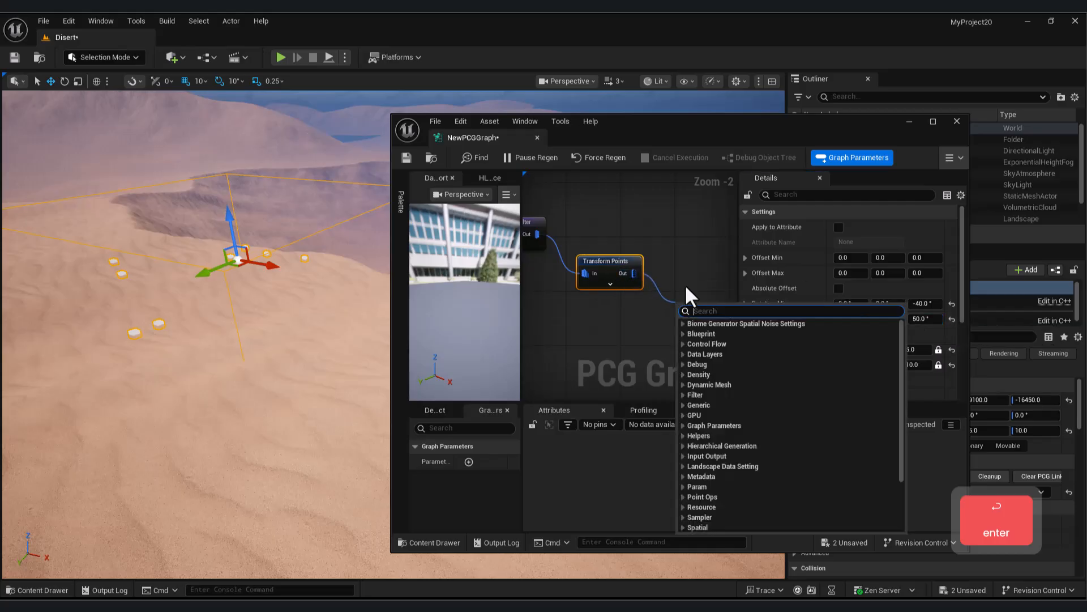
type("sta")
key("Return")
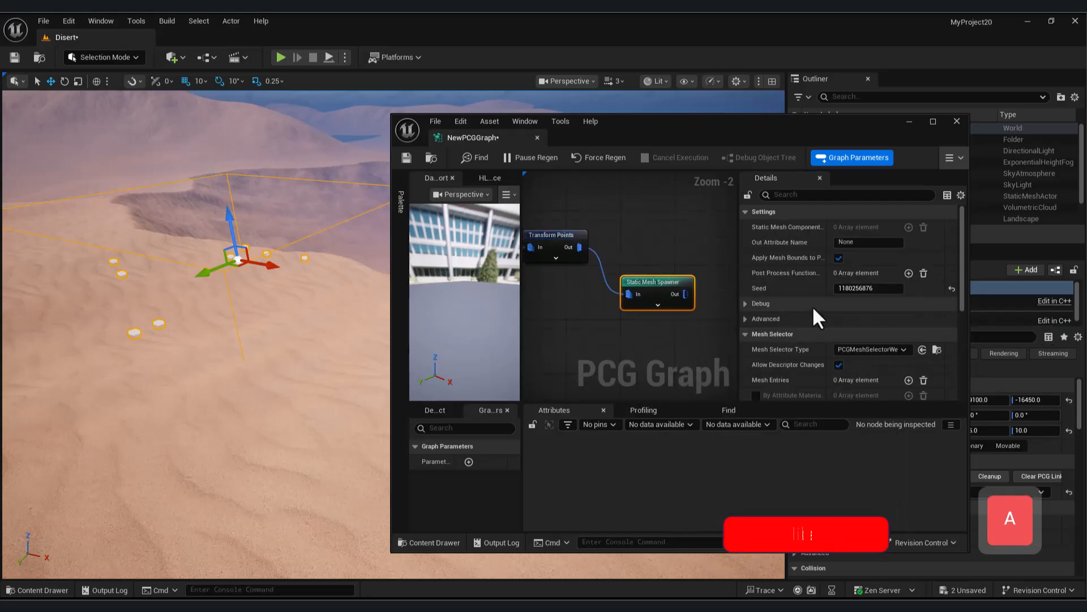
scroll(813, 309, "down", 2)
Open Quixel Bridge and show the locally downloaded Megascans assets.
left_click(172, 58)
left_click(179, 57)
left_click(204, 101)
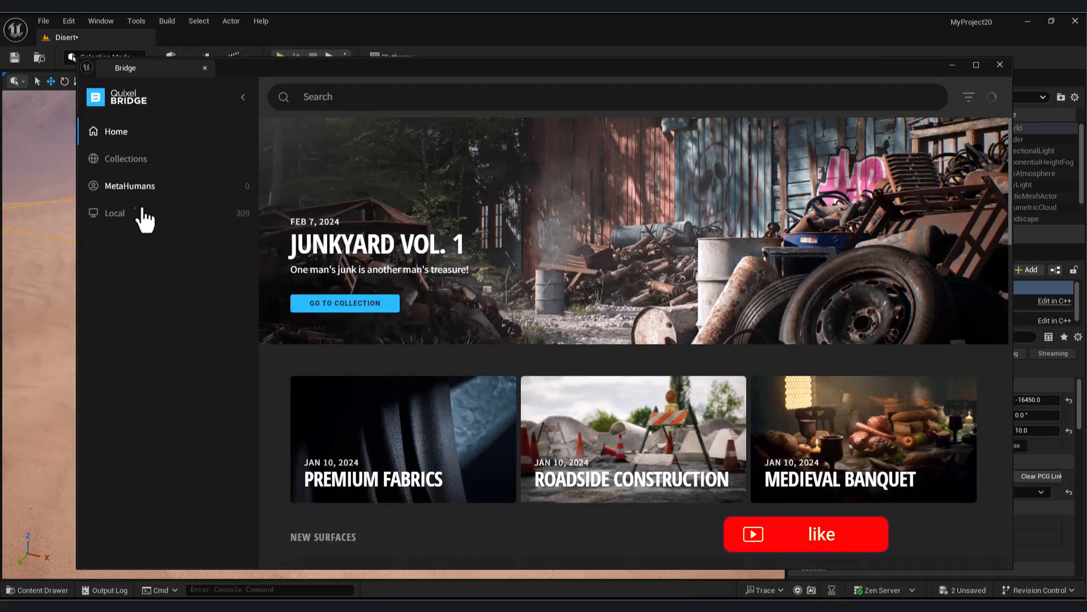
left_click(130, 213)
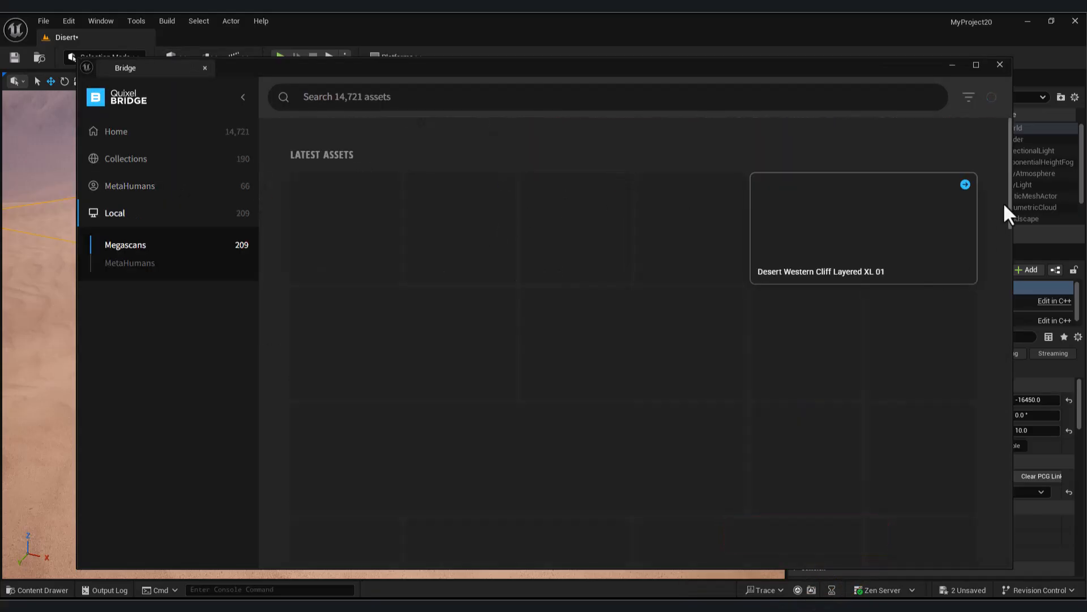
Add both Cactus plants and the small Desert Western rock to the project at medium quality.
left_click(878, 350)
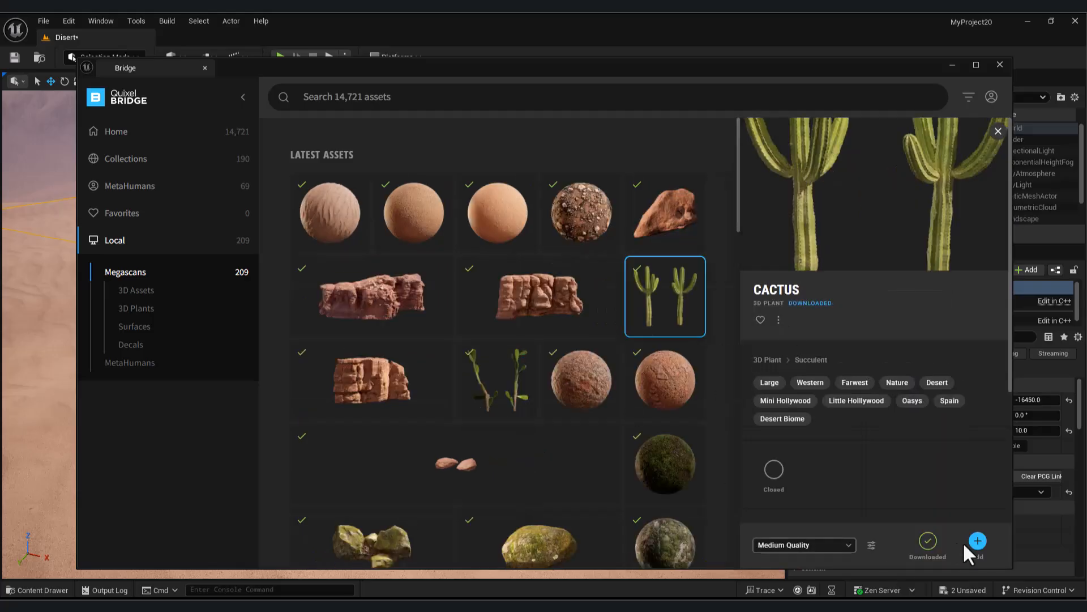
left_click(533, 404)
left_click(721, 444)
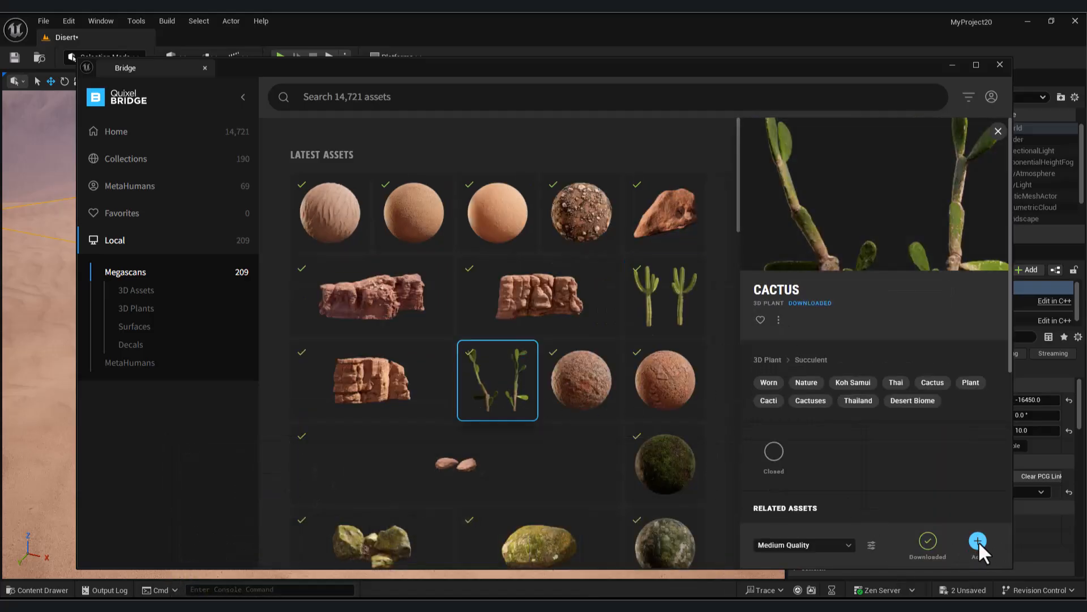
left_click(665, 226)
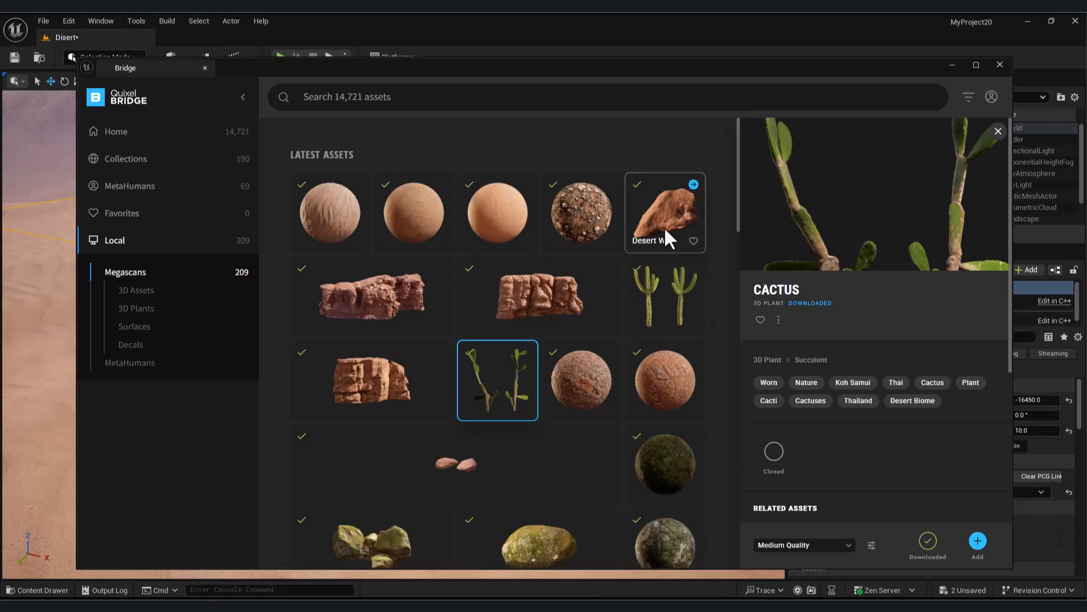
left_click(978, 541)
Find the Old Tree Branch and Tree Branch assets in the local library and add both to the project.
left_click(720, 440)
left_click_drag(736, 226, 745, 445)
left_click(391, 368)
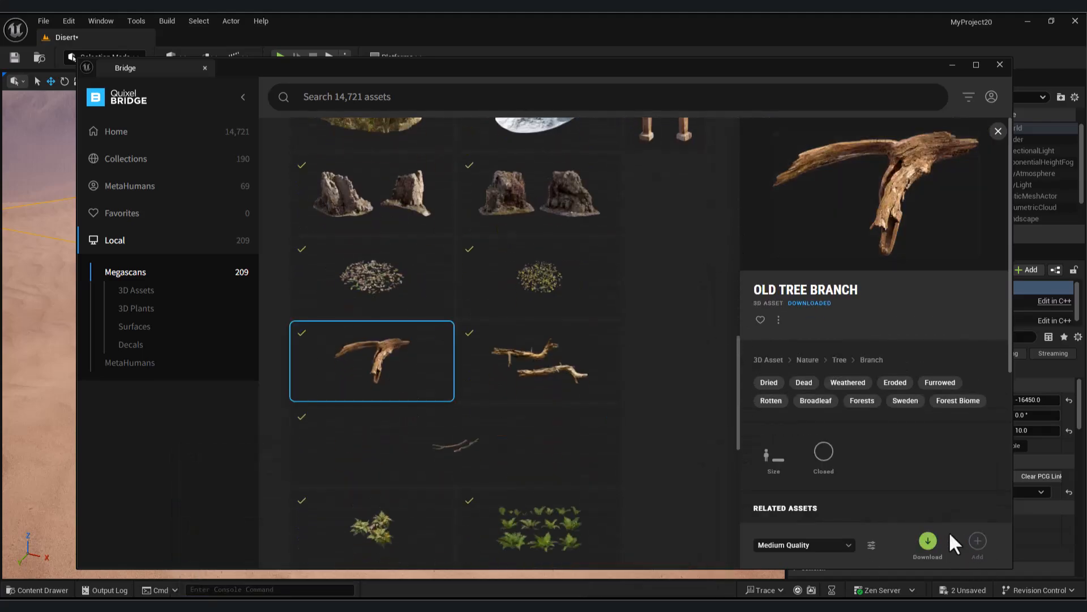
left_click(581, 368)
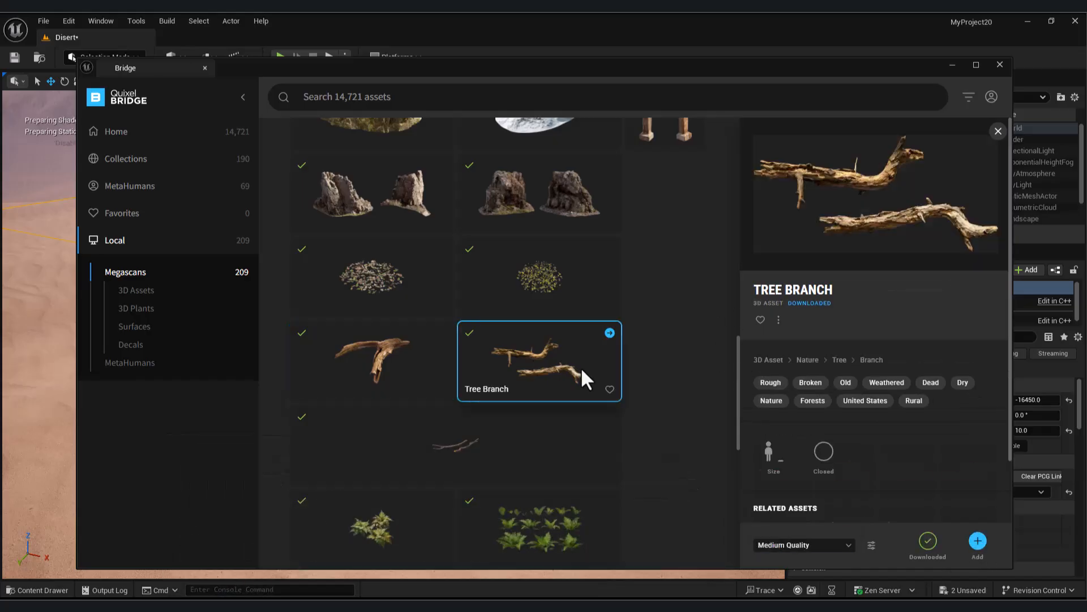
left_click(978, 540)
Return to the latest local assets and add the three Desert Western Cliff Layered assets to the project.
left_click_drag(738, 390, 738, 499)
left_click_drag(738, 328, 731, 164)
left_click(397, 309)
left_click(978, 541)
left_click(540, 295)
left_click(977, 541)
left_click(393, 399)
left_click(977, 541)
Find the Dead Broom Bush in the local library and add it to the project at medium quality.
left_click(726, 444)
left_click_drag(736, 185, 736, 283)
scroll(720, 433, "down", 5)
left_click(623, 445)
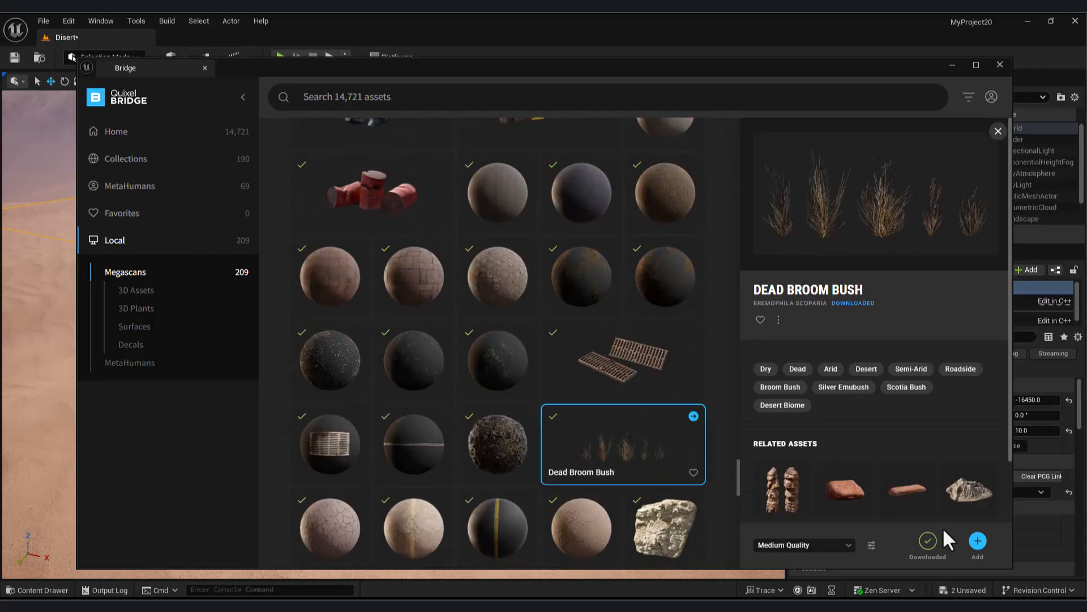
left_click(978, 541)
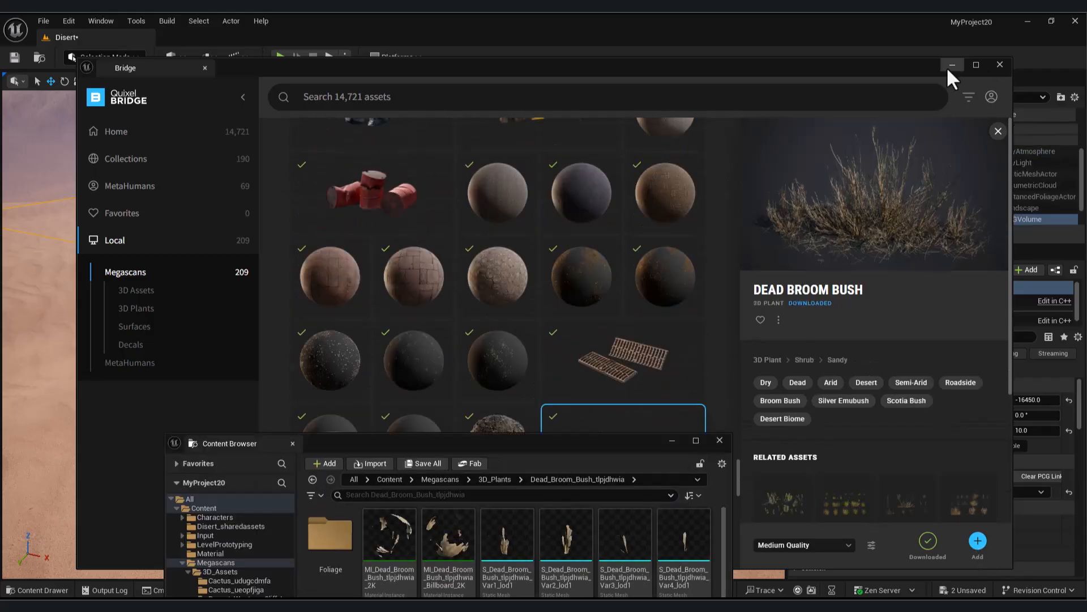
Add a mesh entry to the Static Mesh Spawner and assign the Dead Broom Bush Var1 static mesh to it.
left_click(952, 64)
left_click_drag(537, 443, 361, 268)
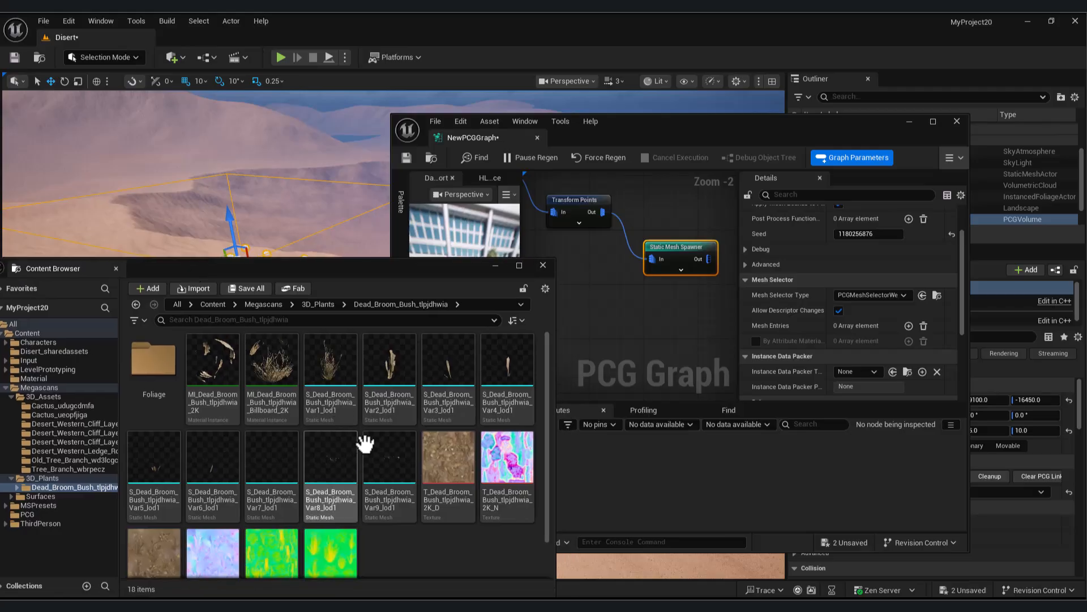
left_click(909, 326)
left_click(764, 358)
scroll(810, 351, "down", 3)
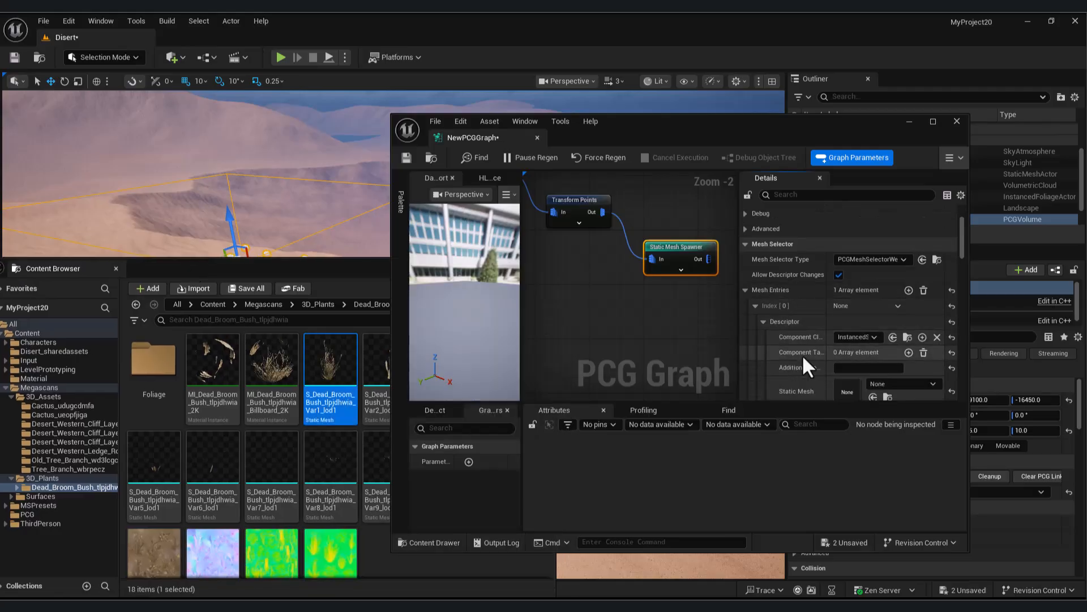
left_click(873, 342)
left_click_drag(360, 268, 365, 416)
Examine the dead broom bushes spawned on the sand around the PCG volume.
key("w")
right_click_drag(258, 244, 266, 181)
key("s")
key("s")
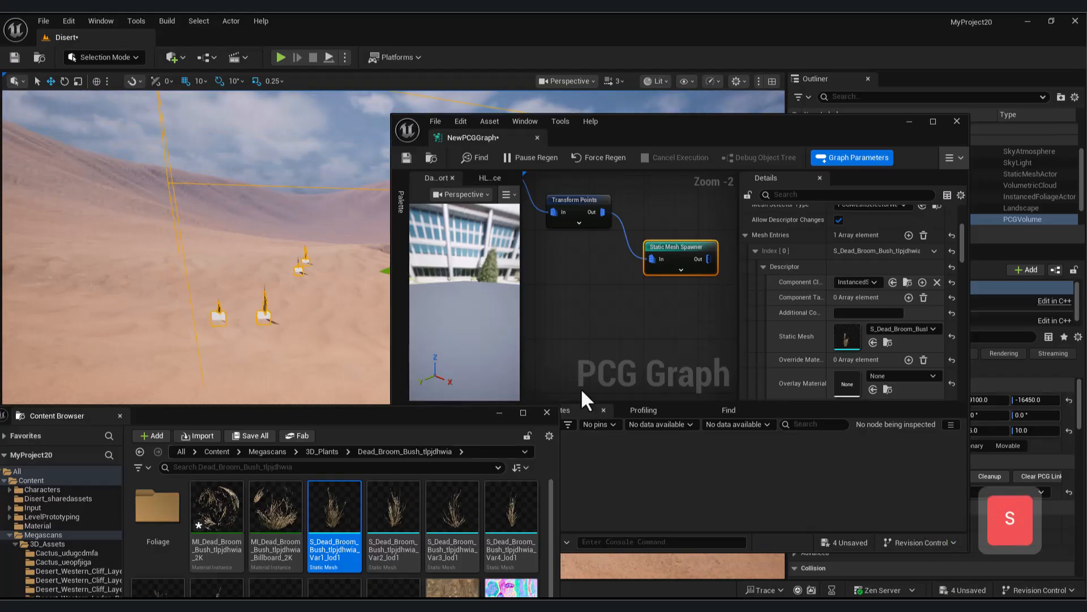
key("s")
right_click_drag(442, 309, 510, 335)
key("w")
key("a")
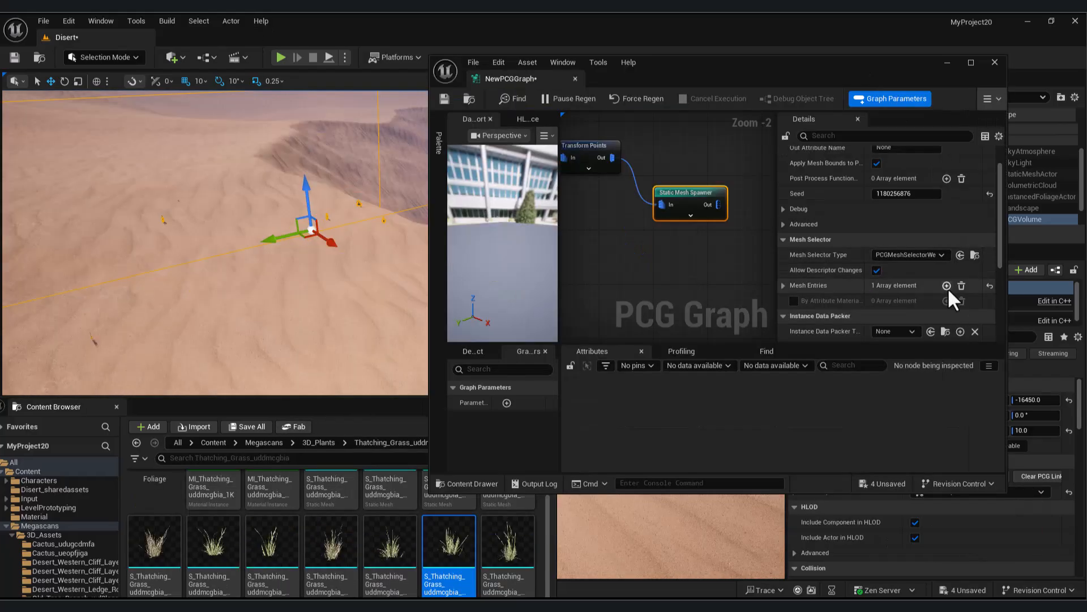
Add a second mesh entry to the Static Mesh Spawner and assign the Kikuyu Grass Var3 static mesh.
left_click(946, 286)
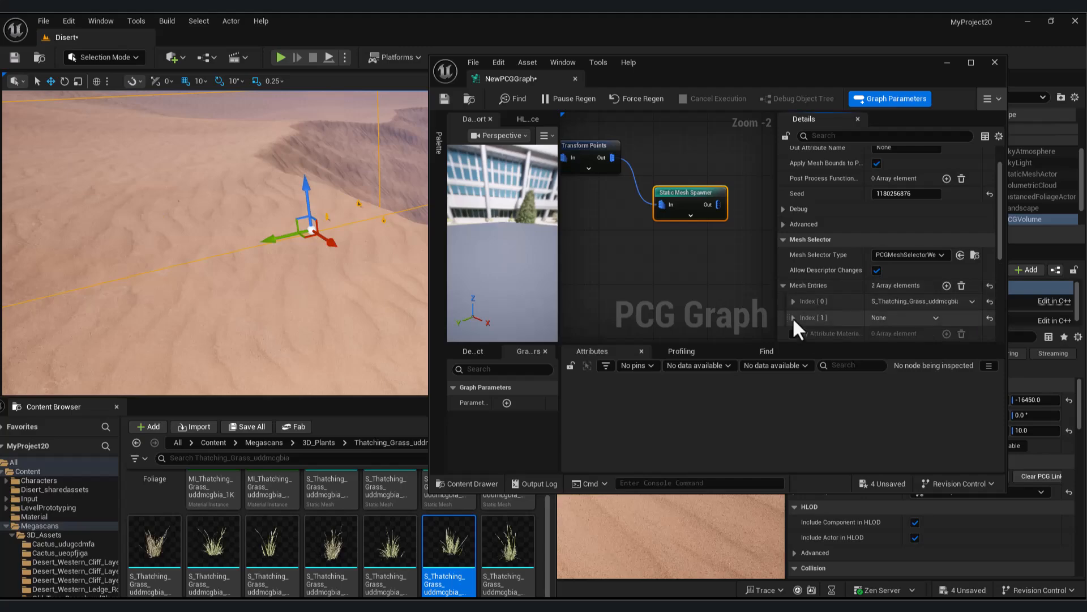
scroll(906, 292, "down", 2)
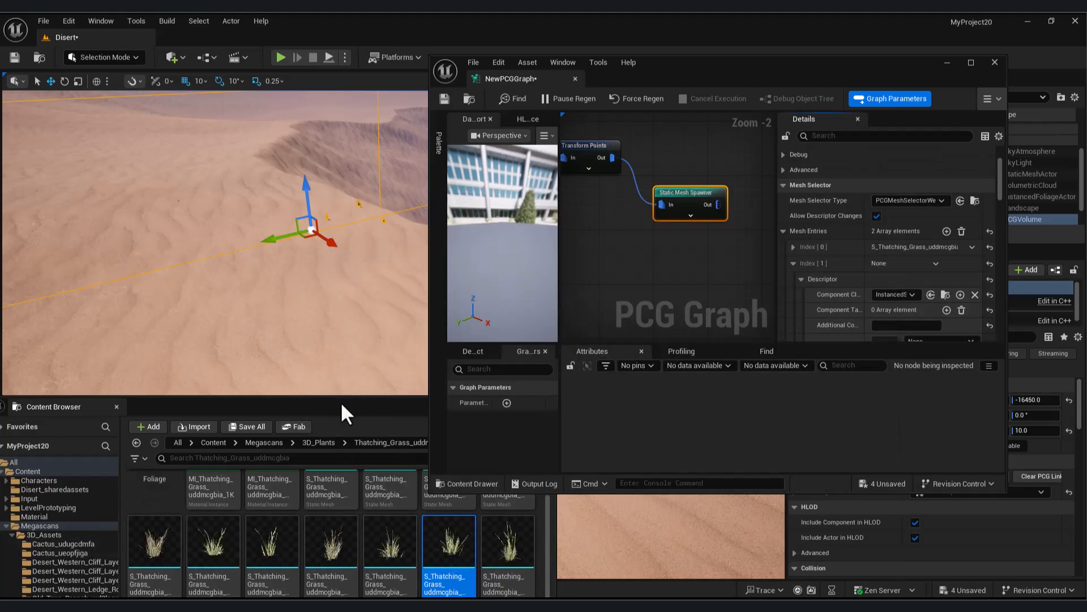
left_click_drag(346, 416, 373, 230)
left_click(97, 450)
scroll(453, 419, "up", 1)
scroll(931, 300, "down", 2)
left_click(911, 301)
left_click_drag(382, 223, 279, 418)
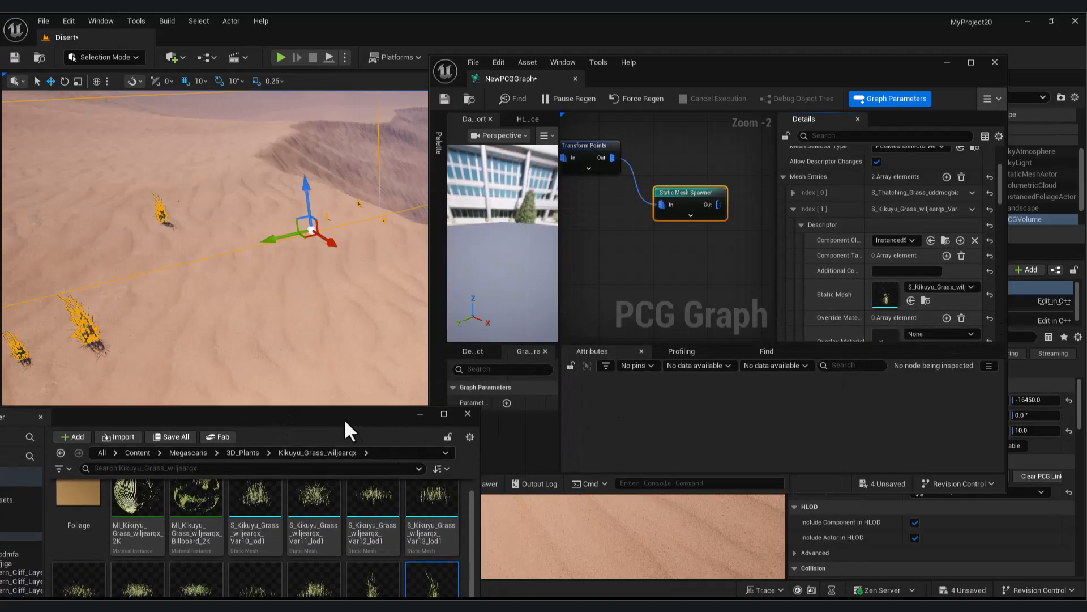
Add a third mesh entry to the Static Mesh Spawner and assign another Kikuyu Grass variant.
left_click_drag(354, 438, 318, 279)
scroll(928, 264, "up", 2)
left_click(947, 231)
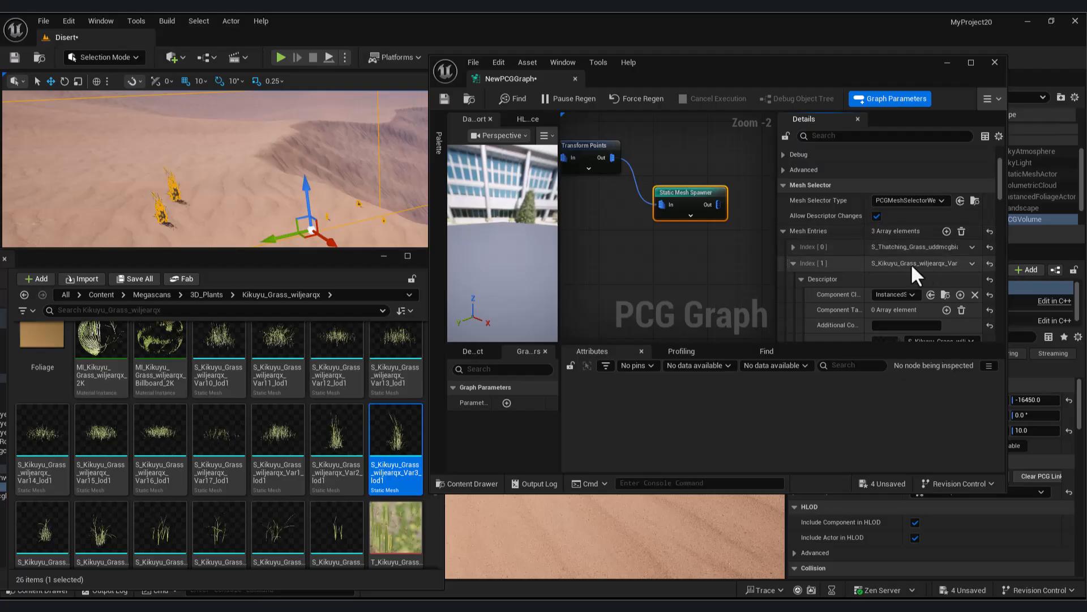
left_click(803, 296)
scroll(892, 280, "down", 2)
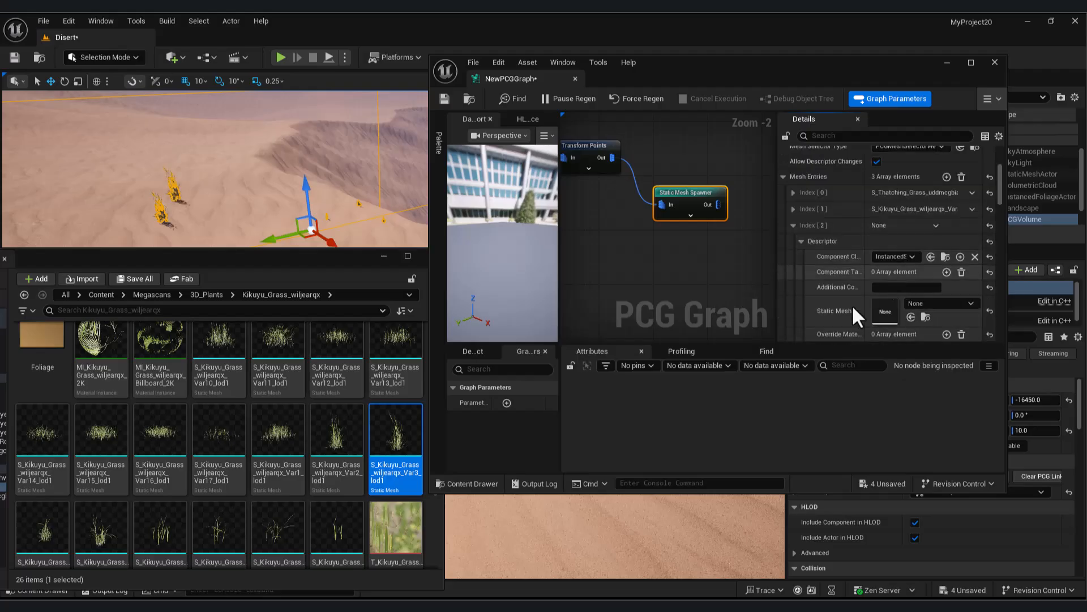
left_click(277, 357)
left_click(910, 281)
left_click(409, 263)
left_click(431, 256)
Set the Transform Points node's minimum scale to 15 and maximum scale to 20.
right_click_drag(339, 294, 317, 243)
key("a")
key("w")
right_click_drag(568, 185, 634, 228)
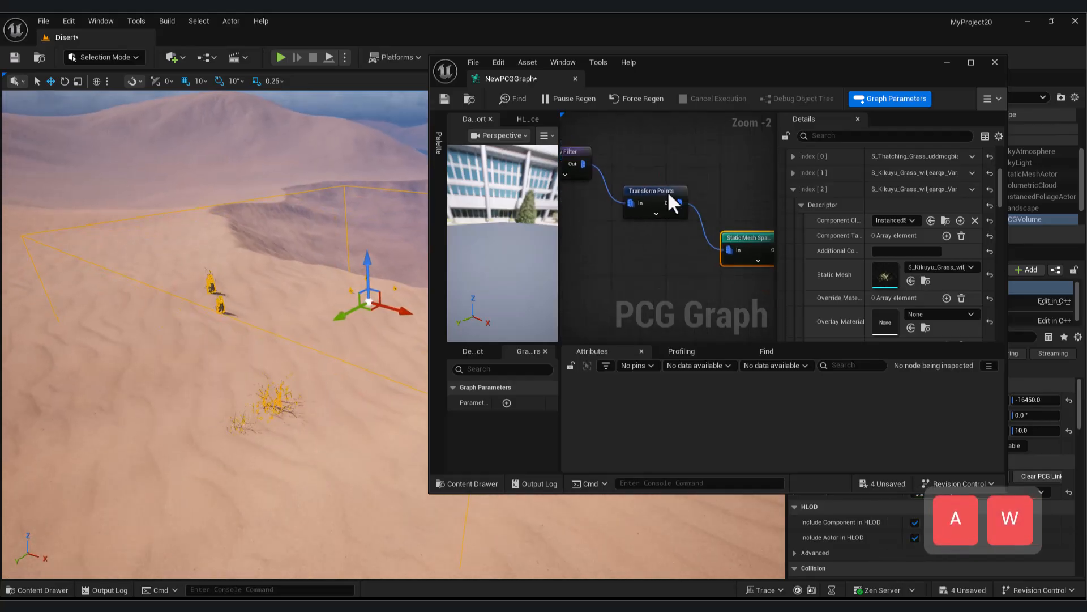
left_click(659, 202)
scroll(938, 262, "up", 2)
left_click(950, 214)
type("15")
key("Return")
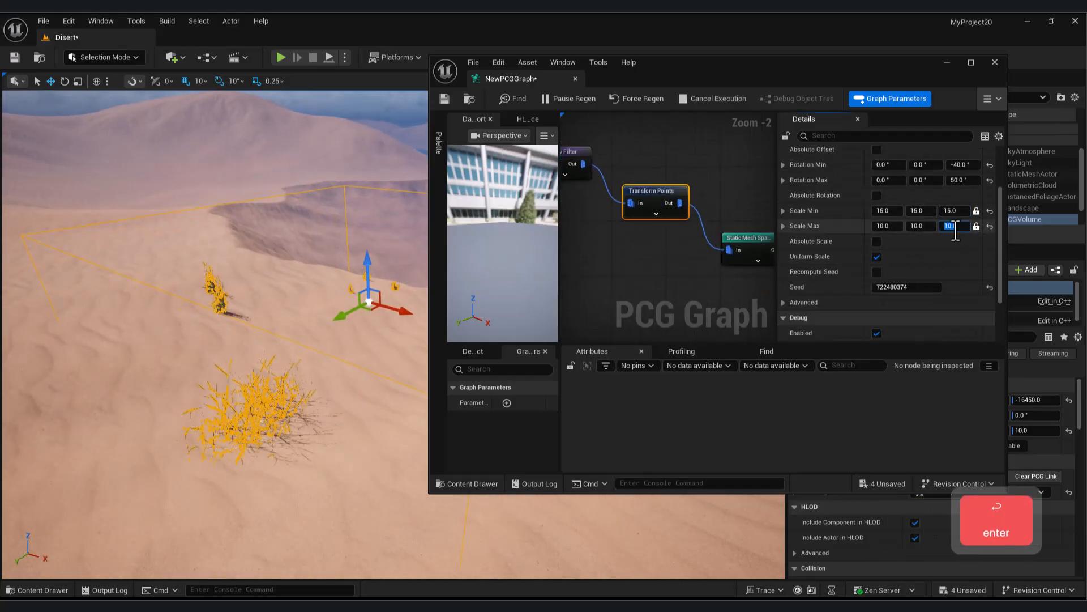
key("Return")
Set the Density Filter's lower bound to about 0.964 and inspect the grass density in the level.
key("d")
right_click_drag(351, 266, 357, 232)
key("w")
key("a")
right_click_drag(623, 212, 742, 246)
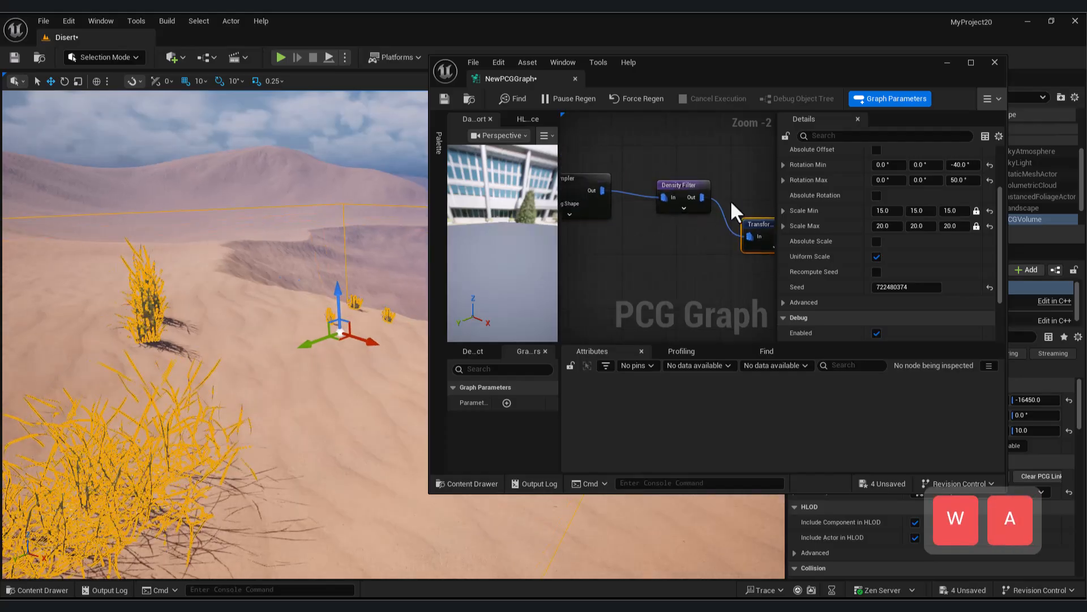
left_click(684, 190)
left_click_drag(930, 169, 929, 169)
key("s")
right_click_drag(374, 227, 354, 216)
key("d")
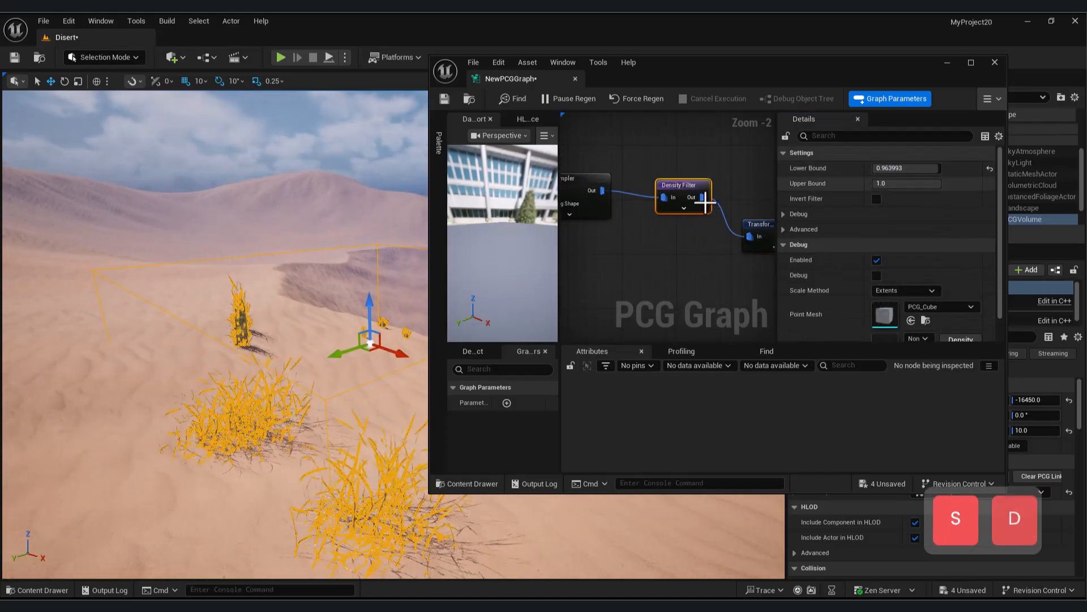
Enable Unbounded on the Surface Sampler and view the grass scattered across the whole landscape.
right_click_drag(572, 188, 659, 180)
left_click(660, 181)
scroll(899, 264, "down", 3)
scroll(883, 238, "up", 2)
left_click(877, 196)
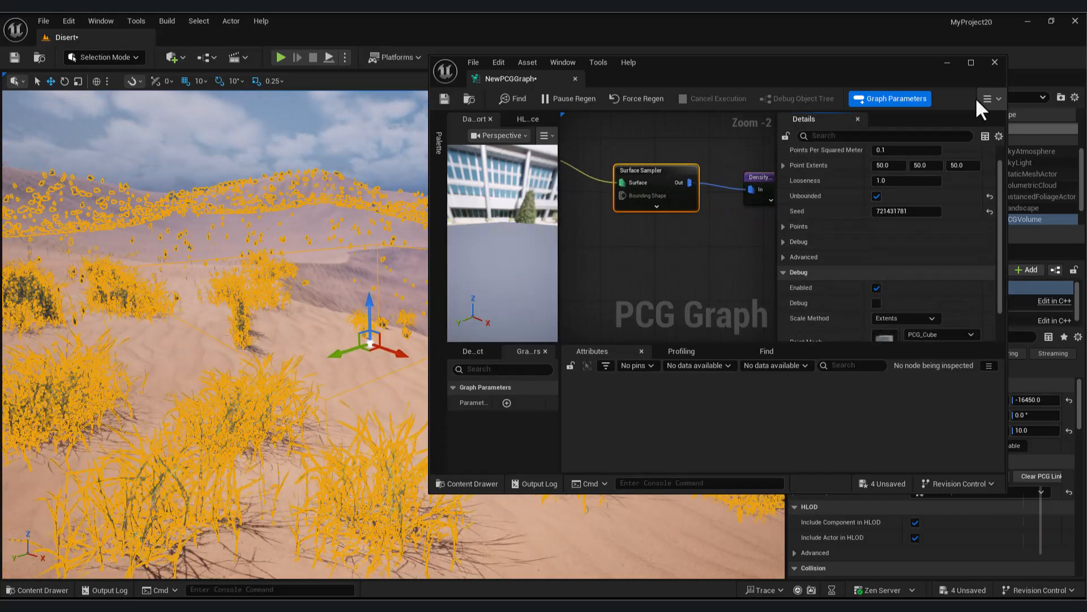
left_click(995, 63)
left_click(396, 295)
right_click_drag(396, 294, 439, 273)
key("s")
Duplicate the node chain from Surface Sampler to Static Mesh Spawner below the original and feed it from the same landscape source.
mouse_move(807, 552)
left_click(845, 514)
left_click(752, 547)
scroll(717, 240, "down", 4)
right_click_drag(686, 246, 590, 217)
scroll(643, 227, "down", 2)
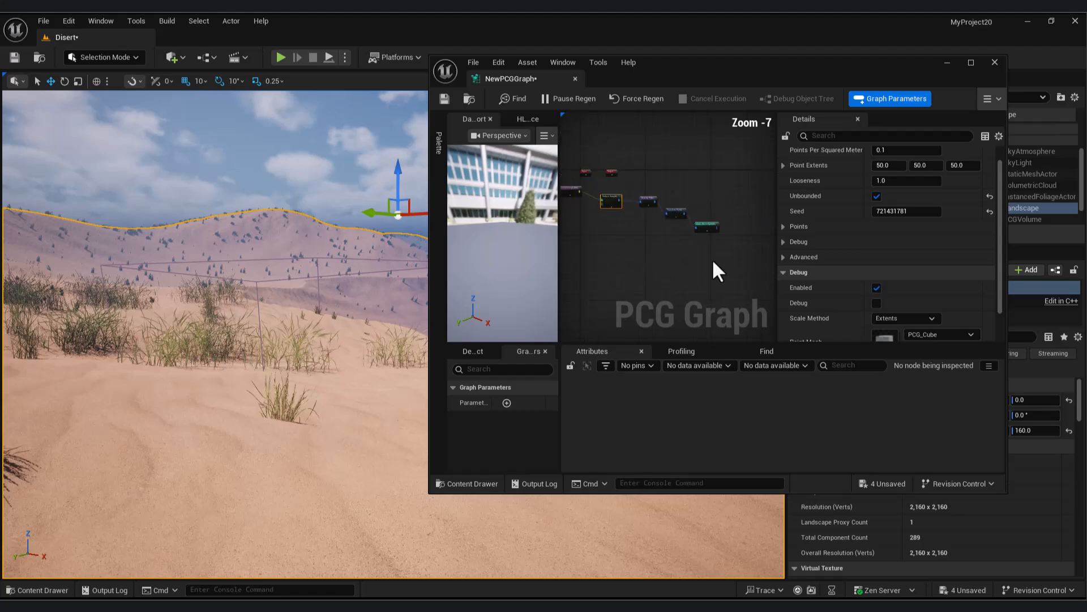
left_click_drag(640, 236, 614, 235)
scroll(614, 235, "up", 3)
key("ctrl+c")
key("ctrl+v")
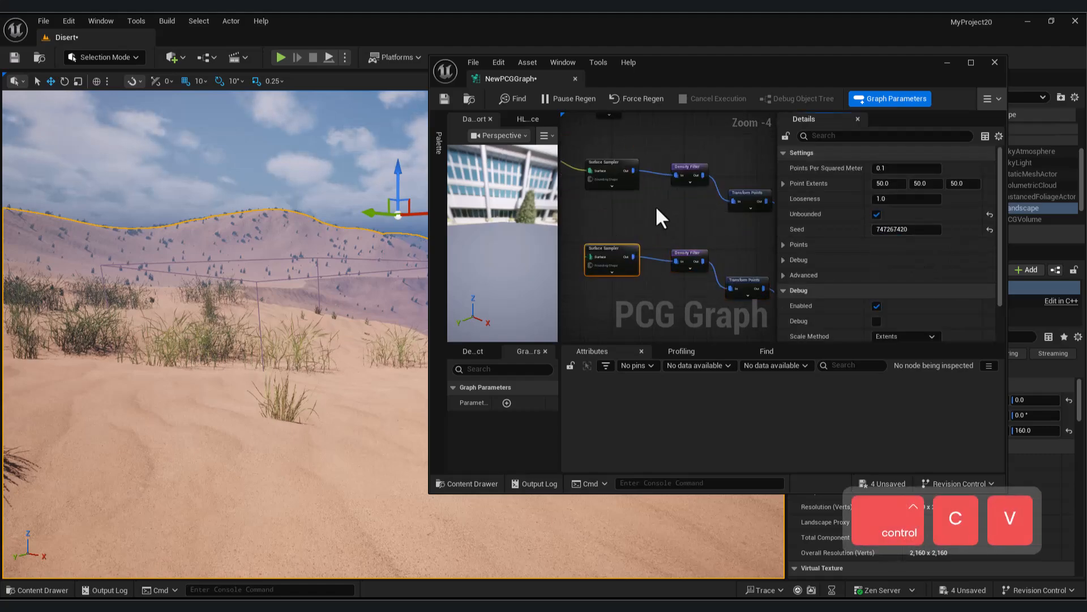
left_click_drag(691, 288, 693, 289)
right_click_drag(731, 250, 518, 138)
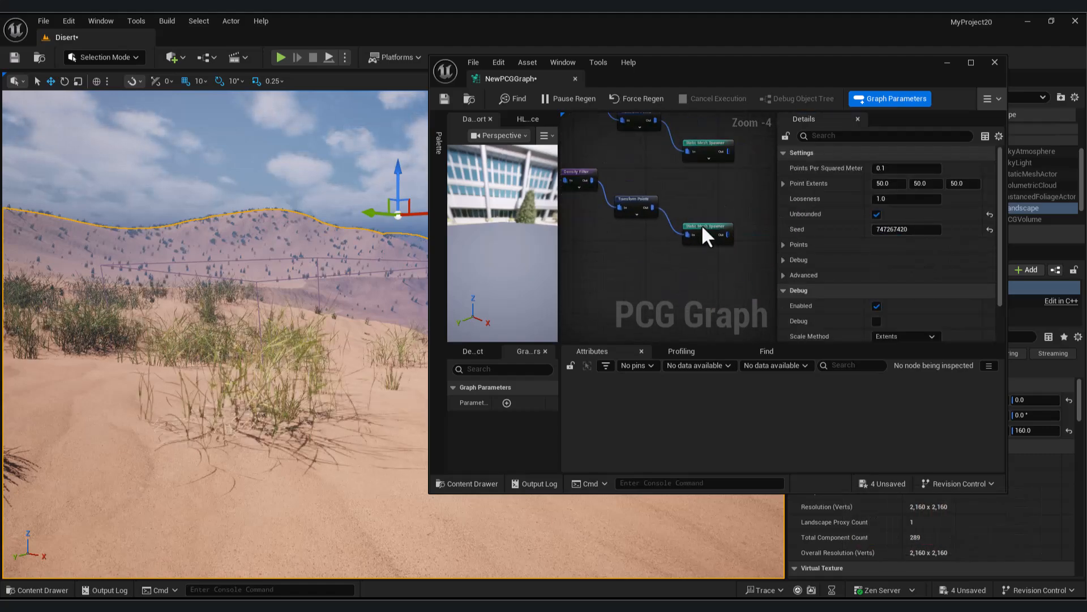
Replace the duplicated Static Mesh Spawner with a new, empty one fed by the duplicated Transform Points.
left_click(699, 221)
key("Delete")
left_click_drag(701, 239, 705, 239)
type("stat")
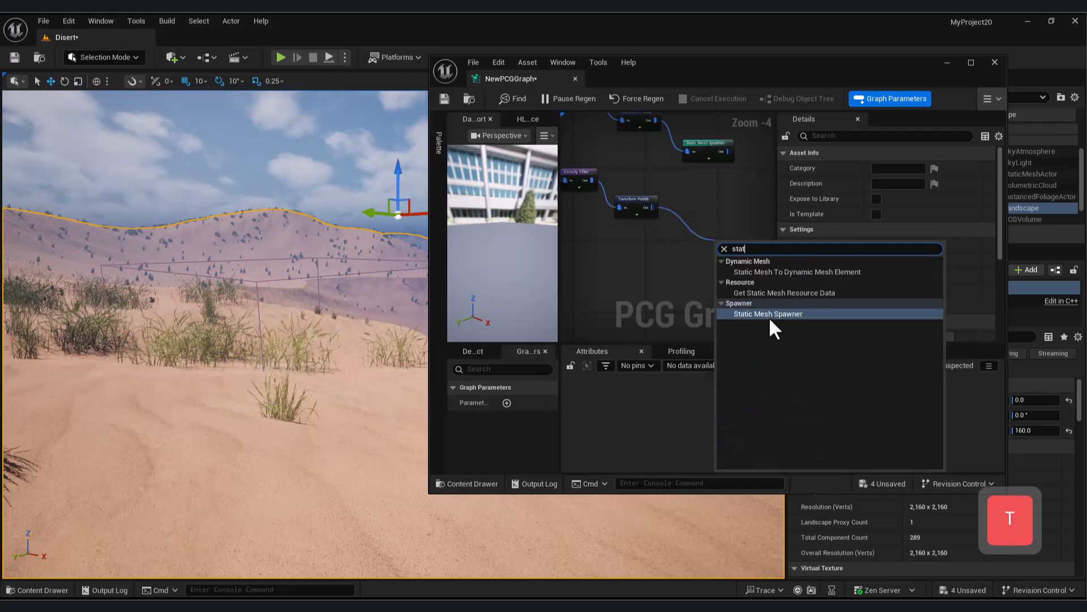
left_click(765, 314)
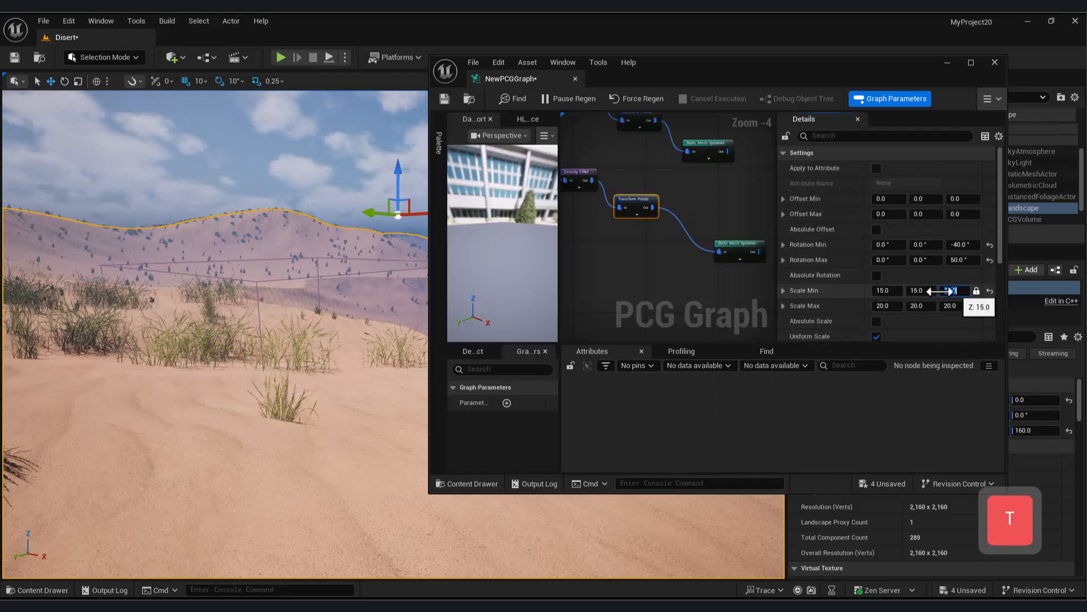
Set the duplicated Transform Points node's scale range to 5 minimum and 8 maximum.
left_click(955, 306)
type("8")
key("Return")
Add a mesh entry to the new Static Mesh Spawner and assign the S_Cactus_udugcdmfa static mesh from the Megascans 3D assets.
left_click(738, 248)
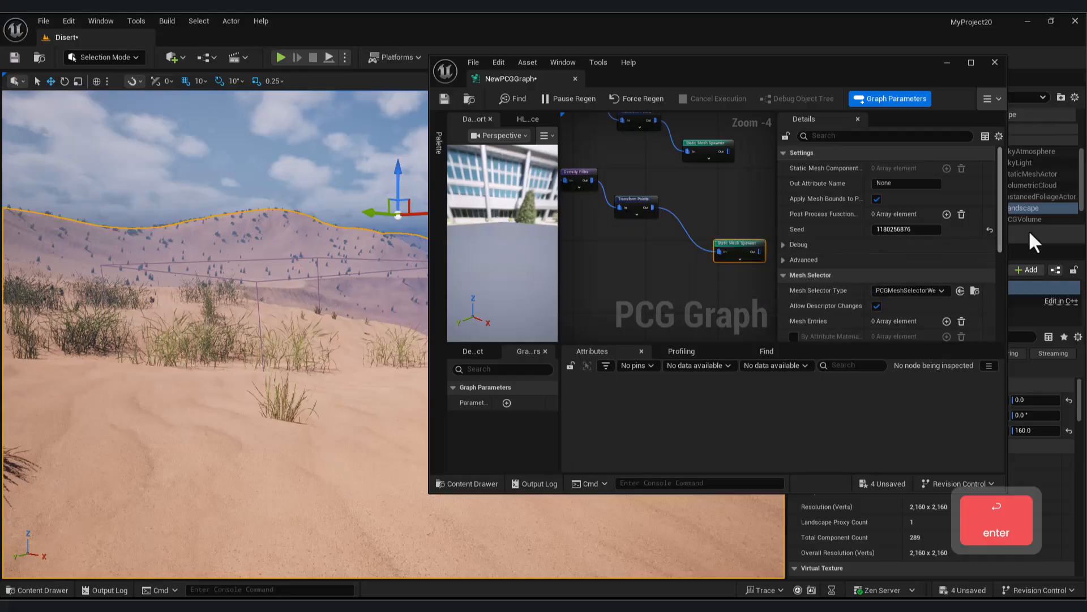
scroll(946, 283, "down", 2)
left_click(802, 312)
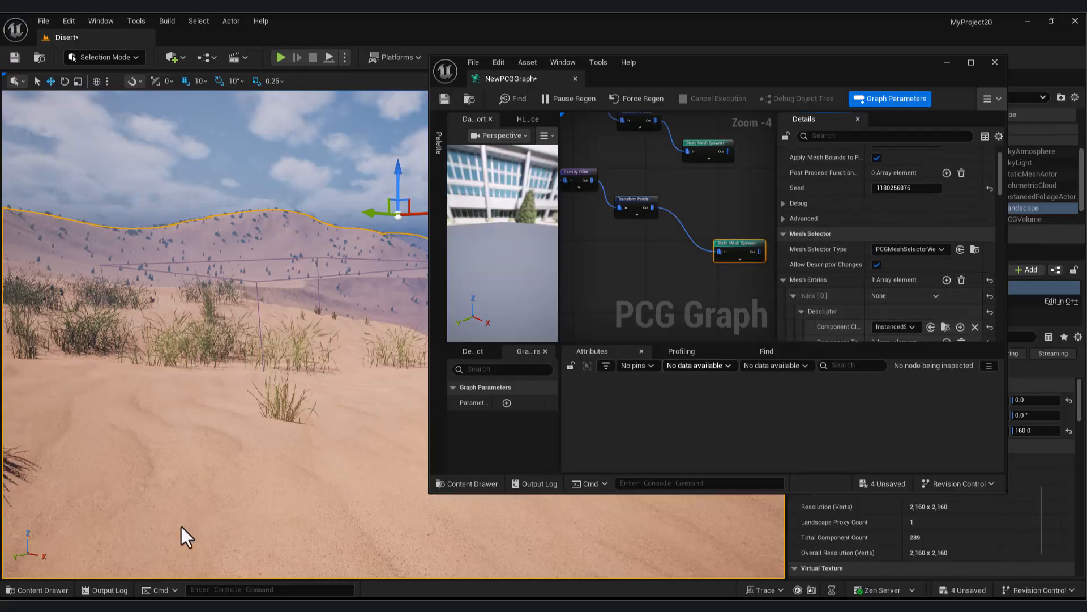
left_click(54, 589)
left_click(57, 487)
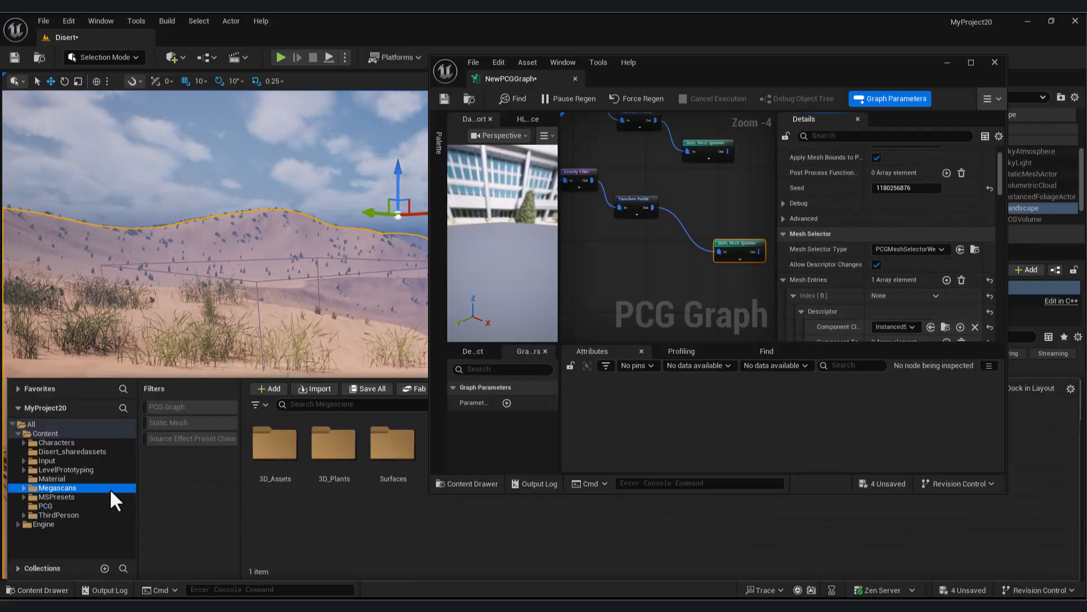
double_click(343, 443)
double_click(260, 488)
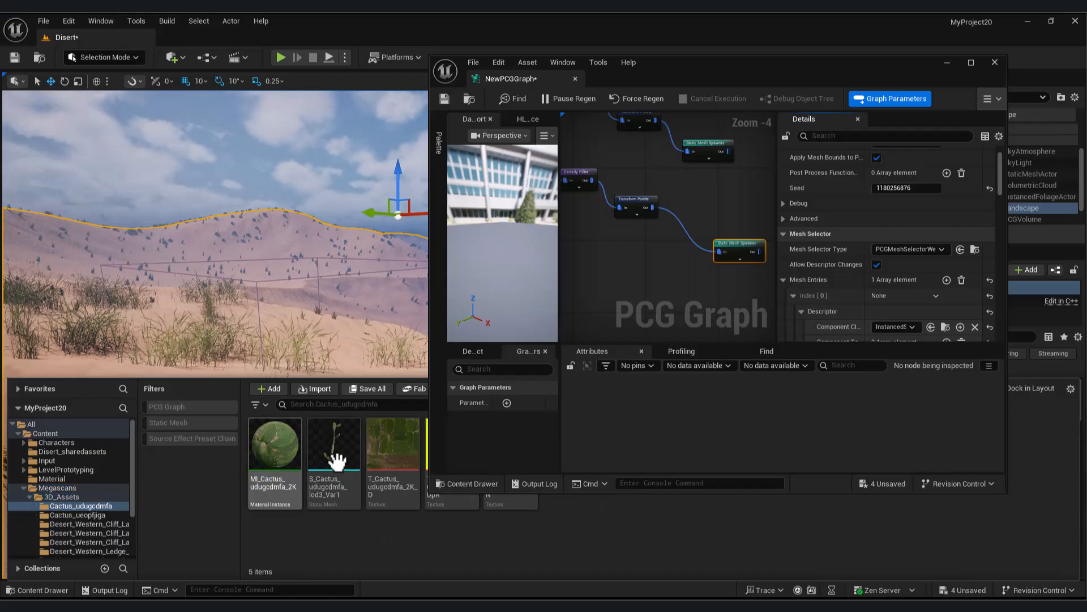
scroll(928, 273, "down", 2)
left_click(911, 333)
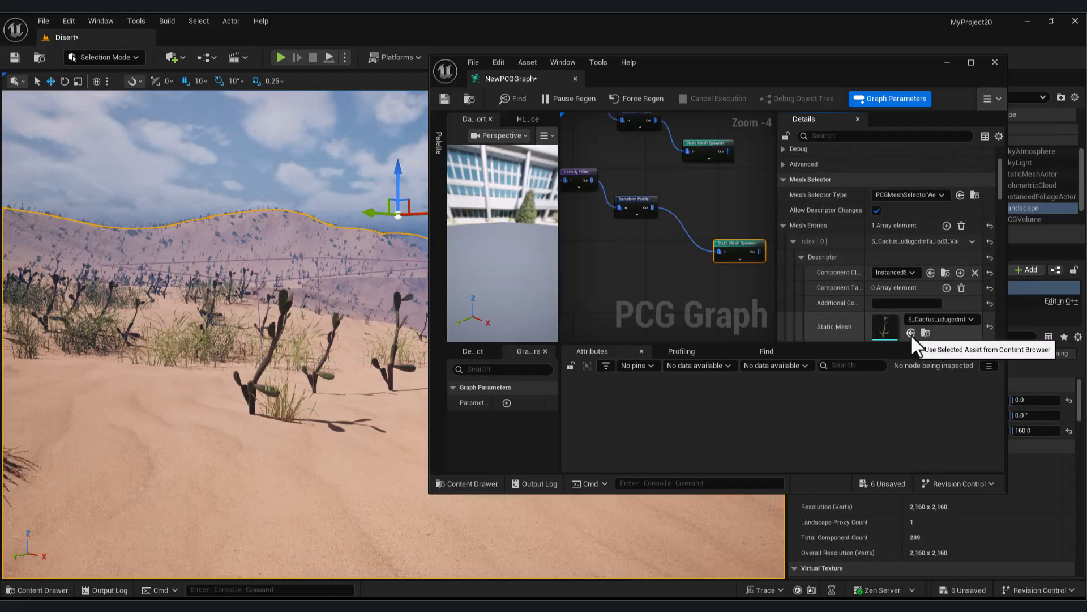
Raise the lower bound of the cactus chain's Density Filter to about 0.974.
left_click_drag(868, 62, 916, 106)
right_click_drag(675, 306, 715, 328)
left_click(674, 237)
scroll(999, 305, "up", 2)
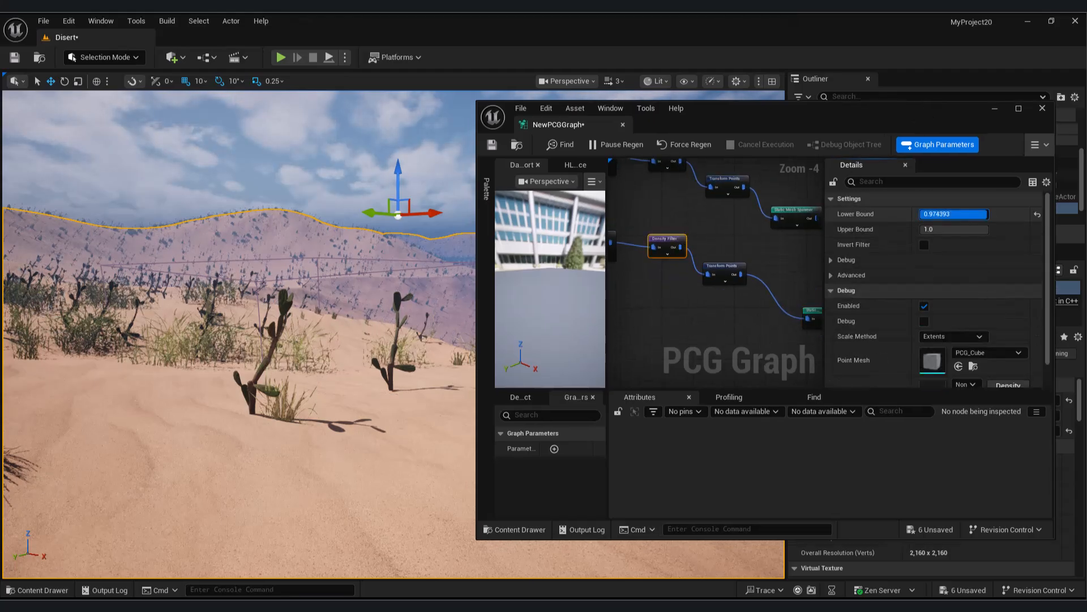
Set the Z rotation range of the cactus chain's Transform Points node to -90° minimum and 130° maximum.
left_click_drag(863, 132, 848, 124)
left_click(716, 267)
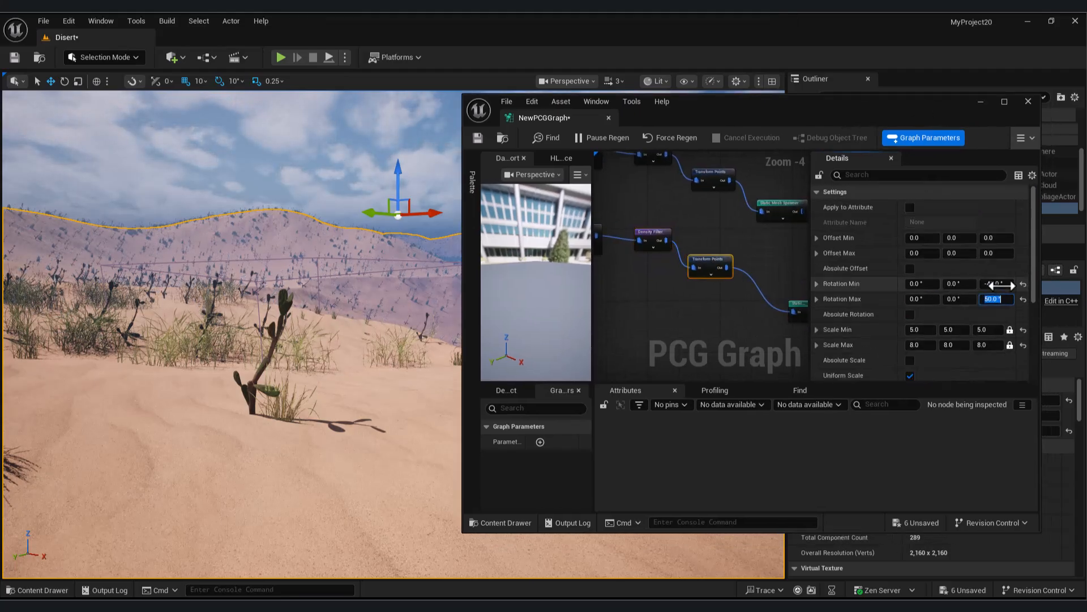
left_click(995, 300)
type("130")
key("Return")
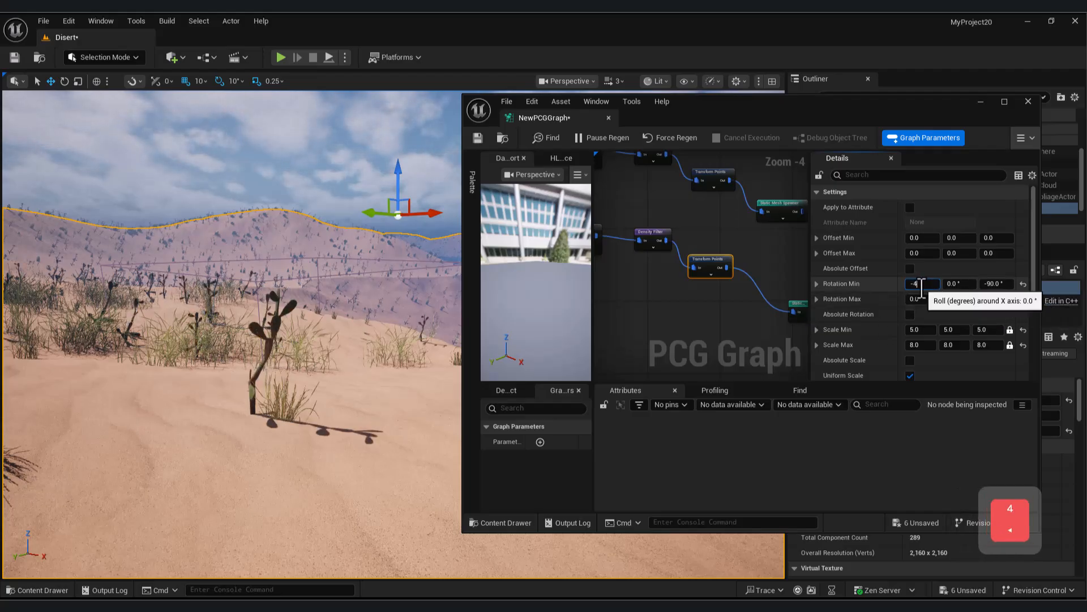
Set the cactus Transform Points rotation range to -40° to 60° in X and -30° to 70° in Y.
type("40")
key("Return")
left_click(961, 284)
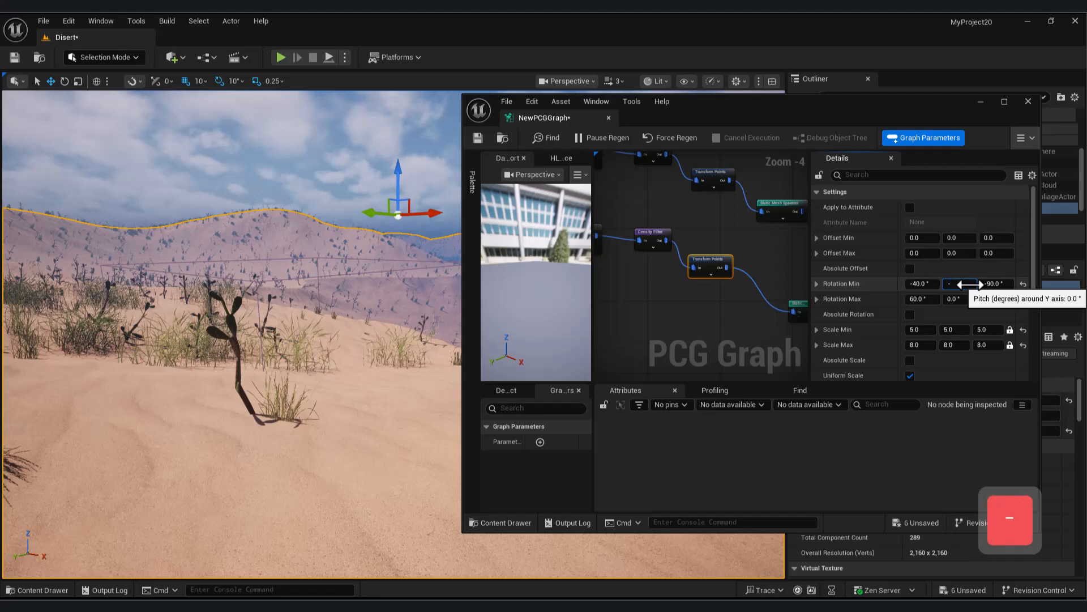
left_click(958, 299)
type("70")
key("Return")
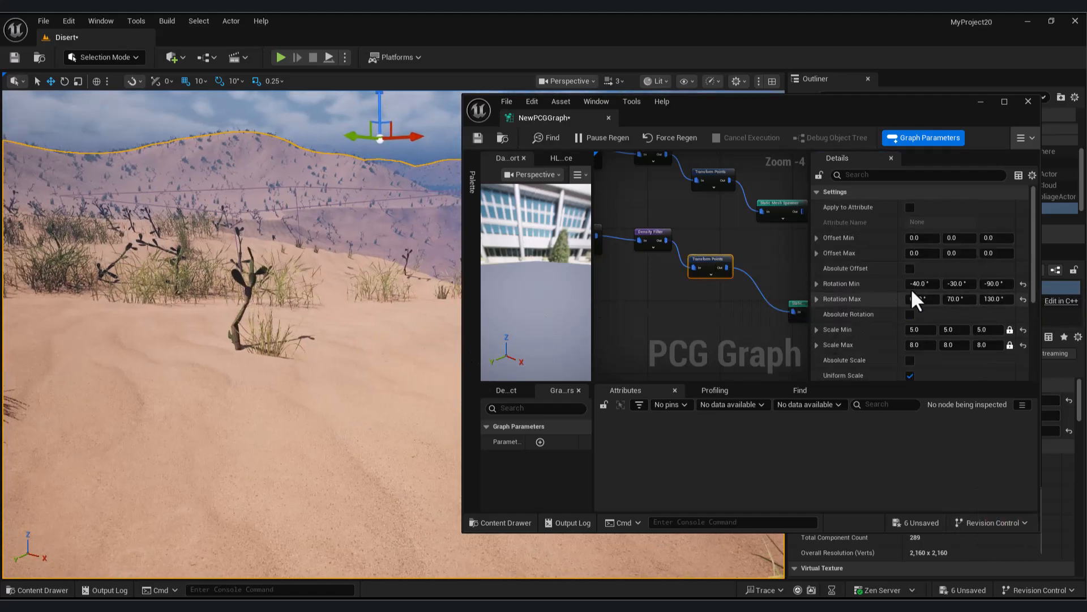
Reduce the cactus Transform Points rotation range to -10° to 20° in X and -20° to 20° in Y.
type("1")
key("Return")
type("20")
left_click(963, 283)
type("-20")
left_click(961, 299)
type("20")
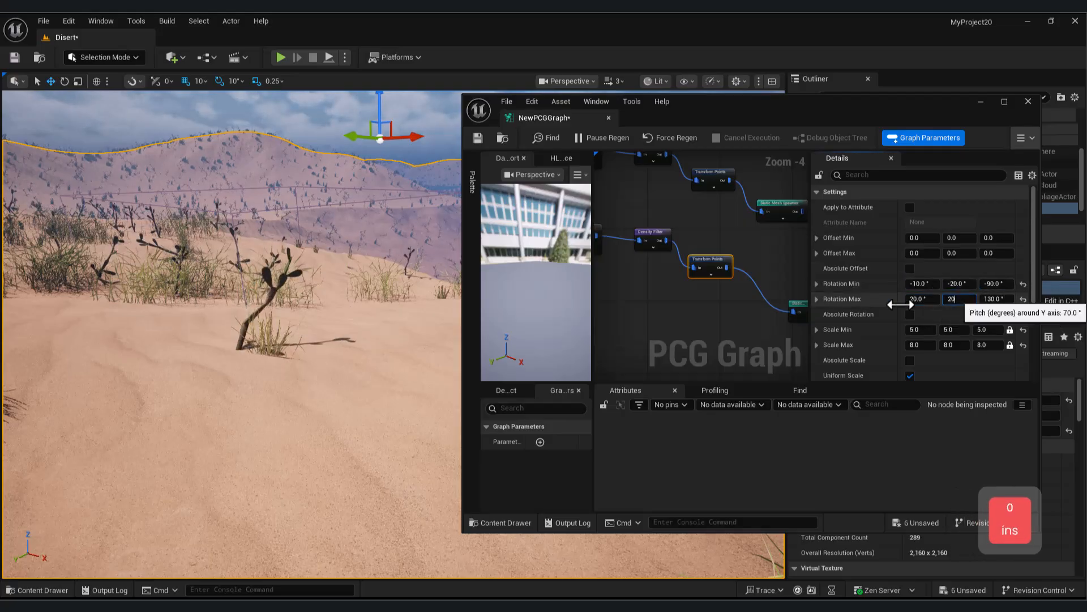
Set the X offset range of the cactus Transform Points node to -20 minimum and 20 maximum.
left_click(920, 238)
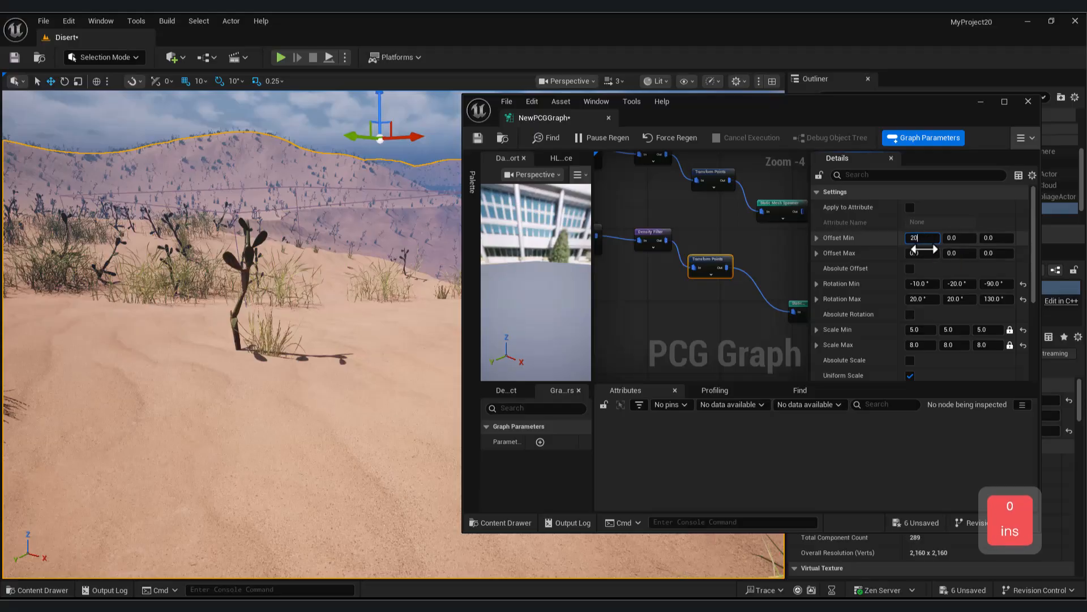
type("-20")
left_click(915, 253)
type("20")
left_click(959, 238)
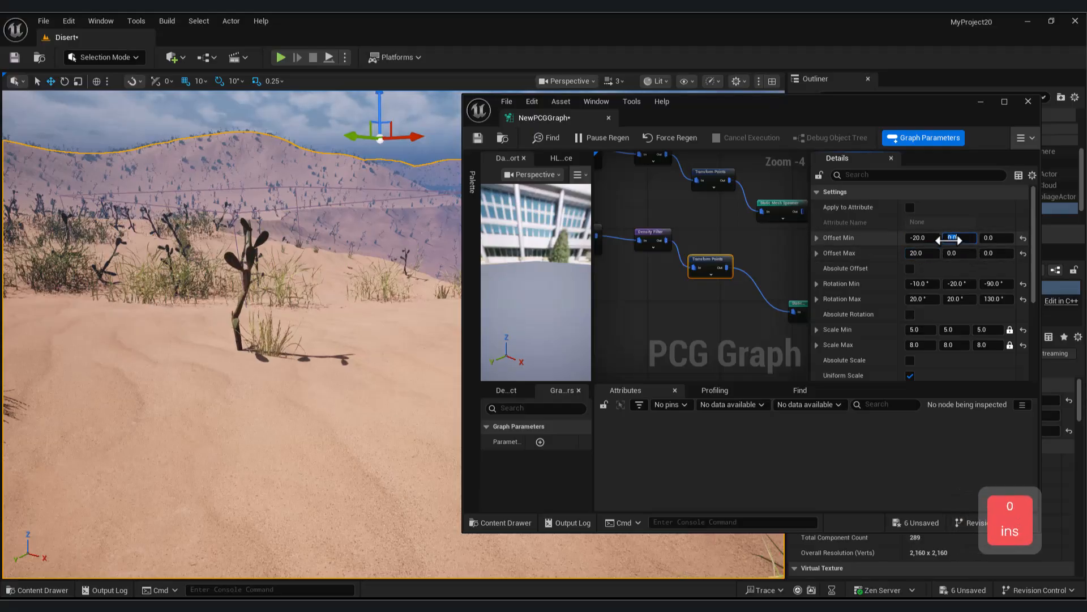
Set the scale range of the cactus Transform Points node to 10 minimum and 13 maximum.
left_click_drag(736, 111, 737, 343)
key("w")
key("a")
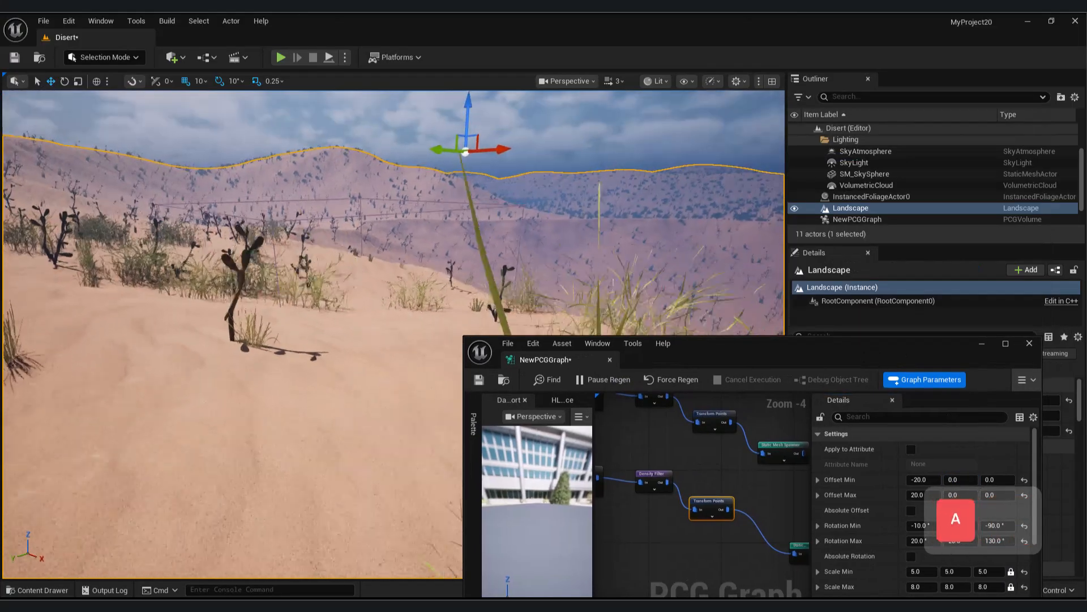
right_click_drag(726, 487, 666, 430)
left_click_drag(915, 362, 880, 260)
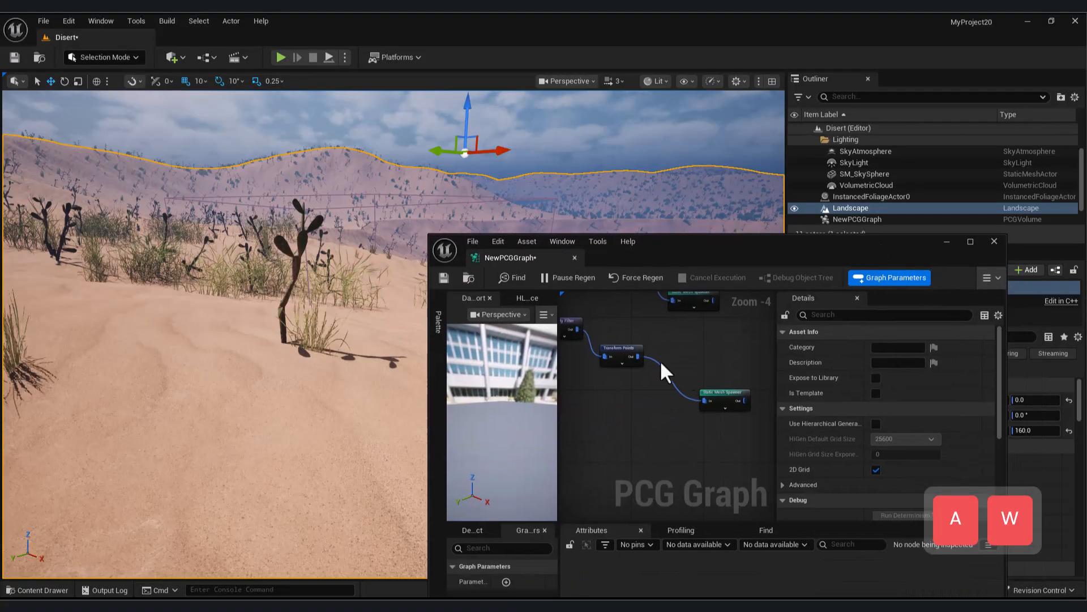
scroll(956, 426, "down", 3)
type("10")
key("Return")
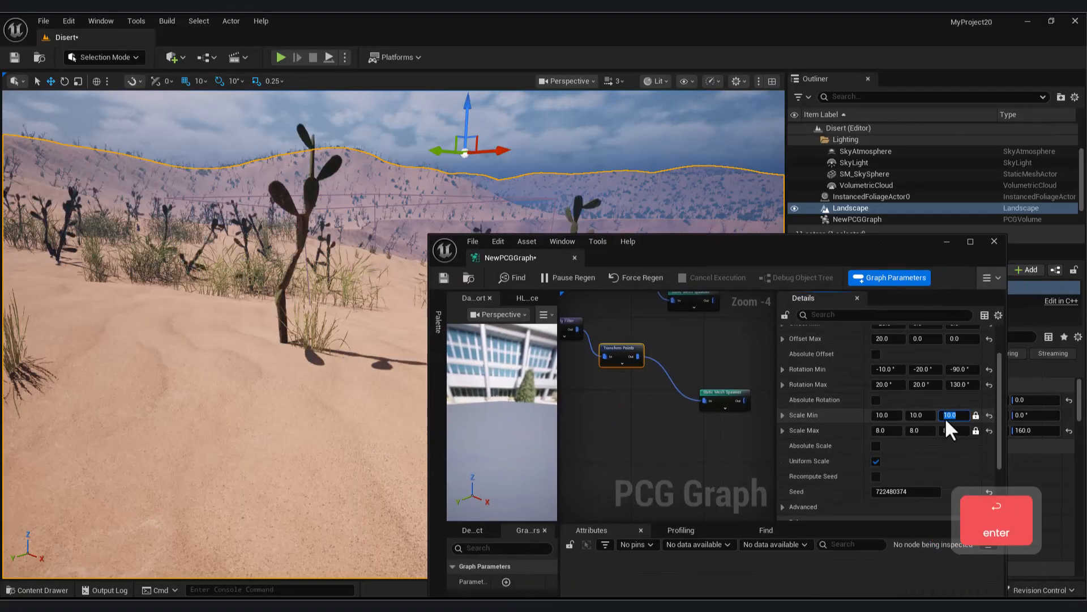
type("13")
key("Return")
Examine the size and spread of the cacti over the dunes from several viewpoints.
key("s")
right_click_drag(291, 292, 373, 282)
left_click(945, 243)
key("w")
right_click_drag(657, 284, 619, 292)
key("a")
key("s")
mouse_move(776, 596)
left_click(760, 552)
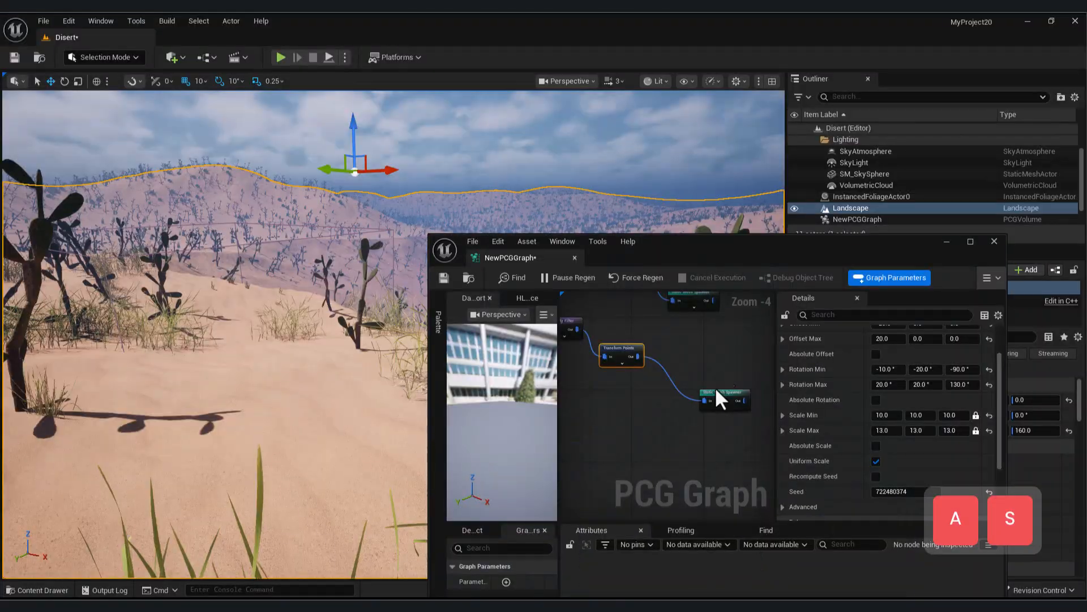
Raise the lower bound of the cactus chain's Density Filter above 0.98 and check the cactus spacing in the level.
right_click_drag(623, 349, 671, 388)
left_click(613, 363)
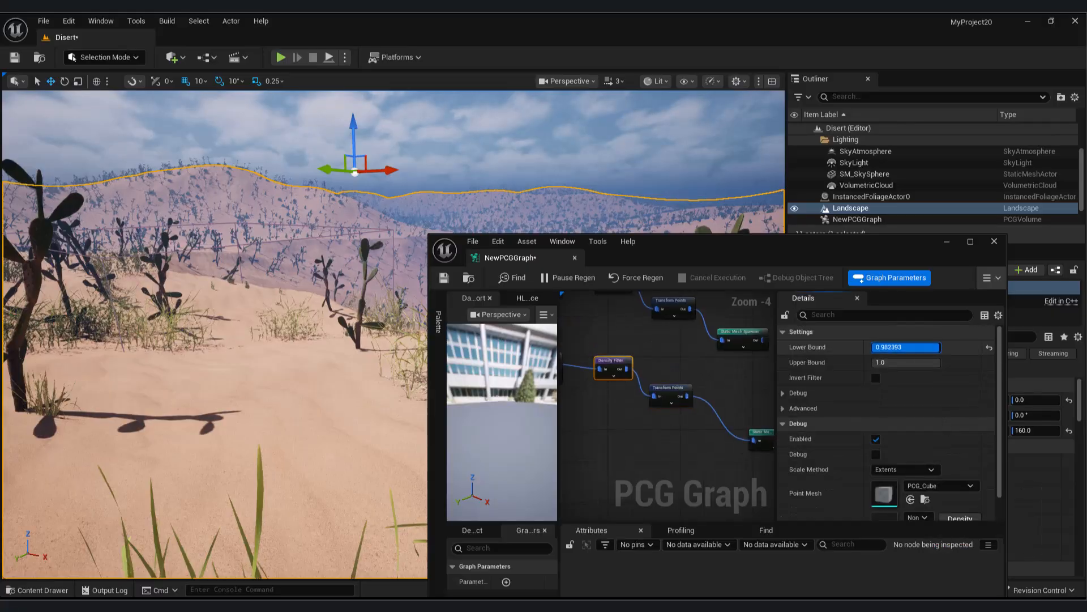
left_click_drag(906, 348, 909, 347)
left_click_drag(740, 252, 580, 487)
right_click_drag(566, 397, 523, 403)
key("s")
left_click_drag(602, 488, 626, 189)
Add a second mesh entry to the cactus Static Mesh Spawner and assign the S_Cactus_ueopfjiga_lod3_Var1 static mesh.
right_click_drag(572, 347, 466, 284)
scroll(510, 305, "up", 2)
left_click(523, 304)
left_click_drag(861, 340, 857, 367)
scroll(856, 365, "down", 2)
left_click(809, 344)
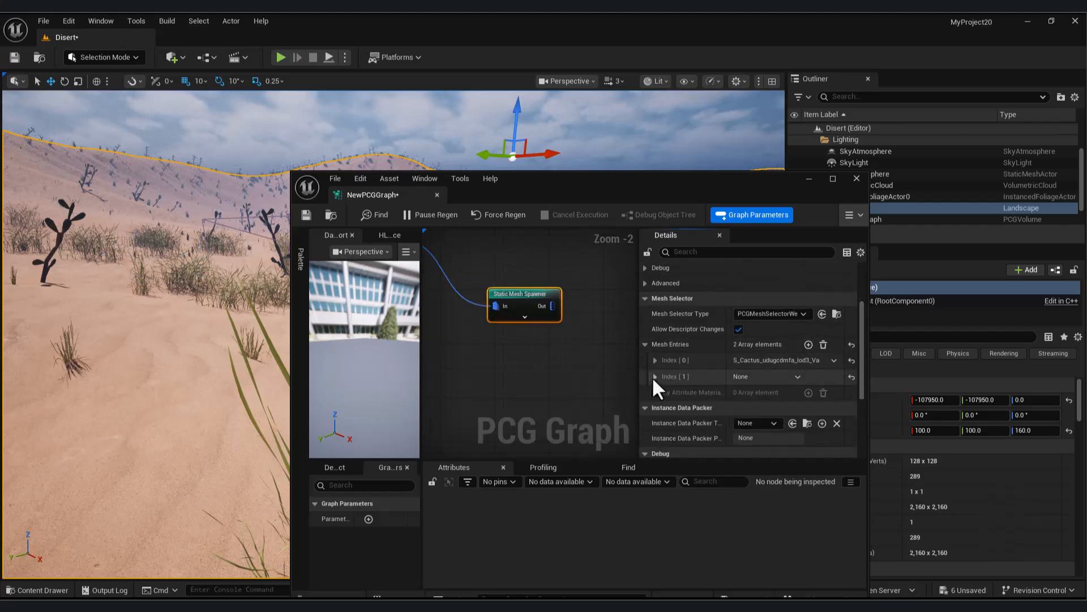
left_click(663, 392)
scroll(678, 369, "down", 2)
left_click(39, 590)
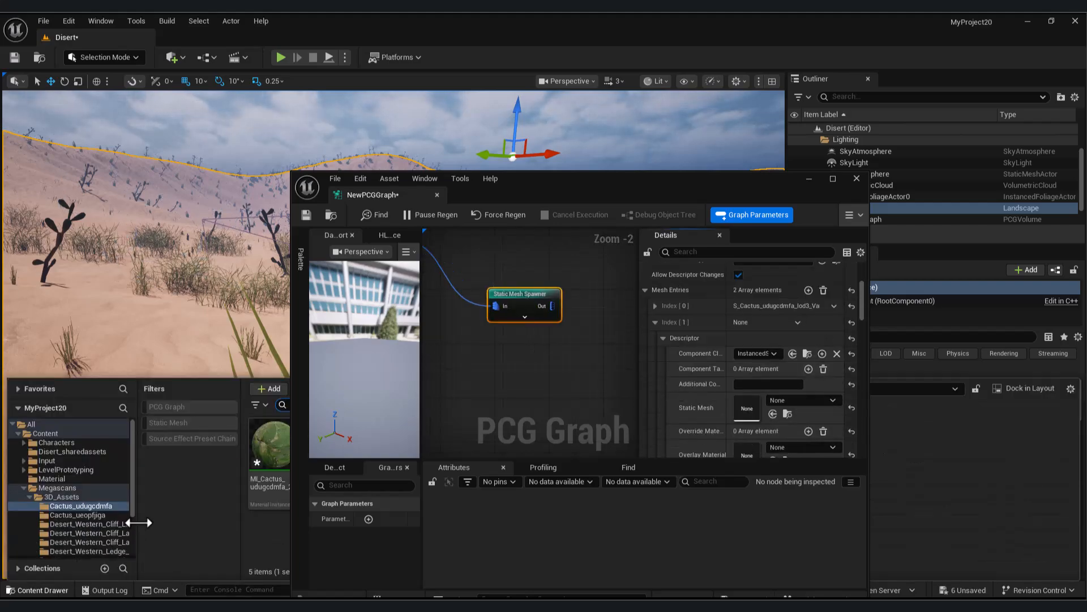
left_click_drag(697, 186, 876, 201)
left_click(330, 444)
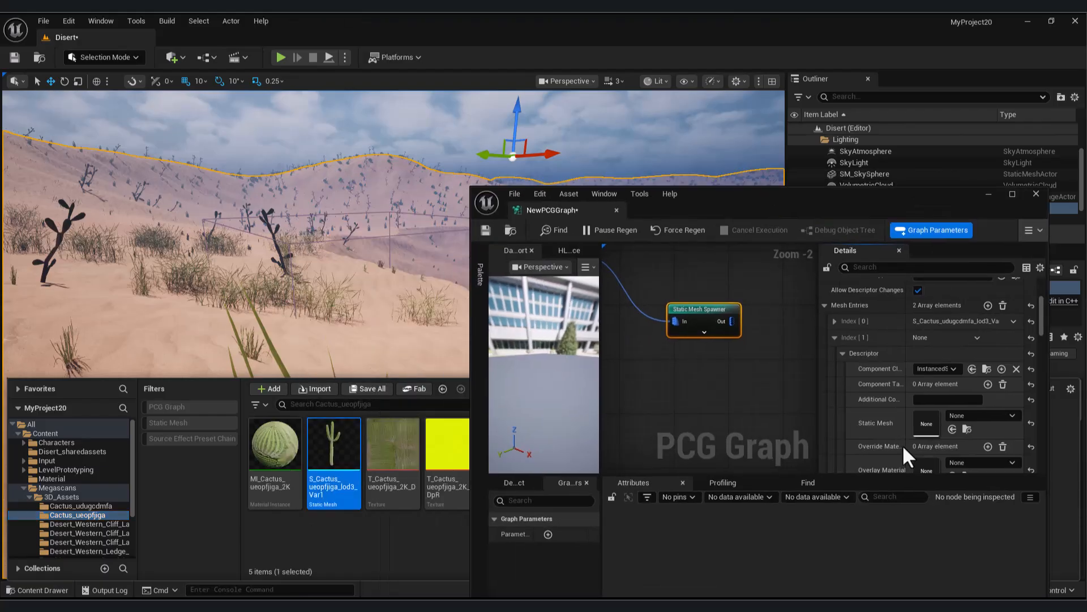
left_click(952, 428)
Set the cactus chain's Surface Sampler to 0.064 points per squared meter and check the cactus distribution.
left_click_drag(854, 195, 798, 193)
right_click_drag(701, 388, 739, 428)
left_click(630, 362)
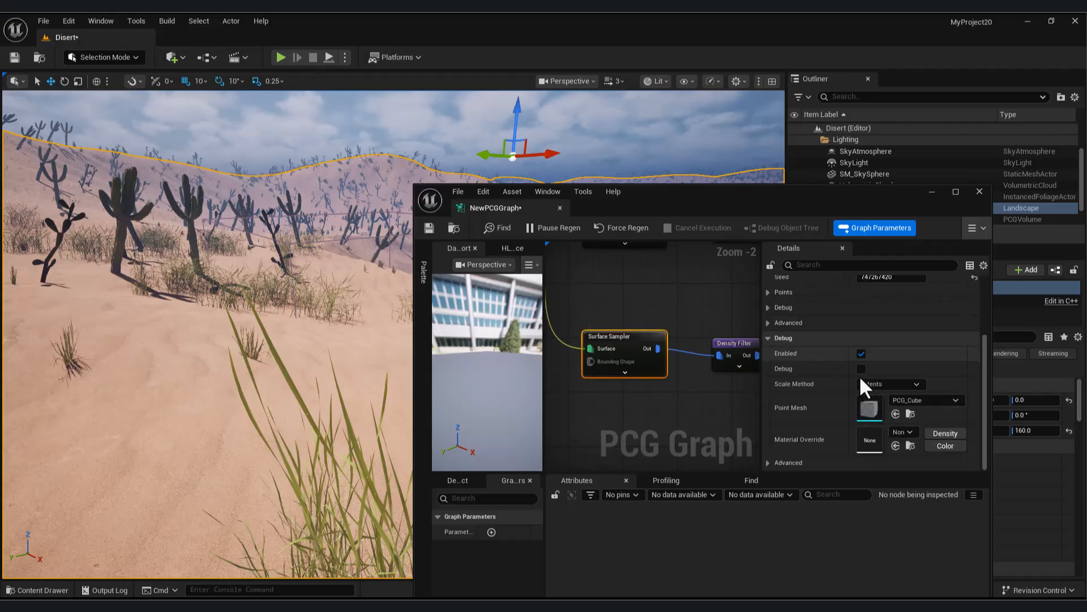
scroll(907, 378, "up", 3)
left_click_drag(872, 300, 850, 301)
left_click_drag(856, 196, 826, 398)
mouse_move(759, 368)
right_mouse_down()
mouse_move(757, 358)
mouse_move(774, 357)
right_mouse_up()
key("e")
key("s")
left_click_drag(765, 386, 794, 206)
Enable Absolute Rotation on the cactus chain's Transform Points node.
right_click_drag(764, 357, 629, 300)
scroll(659, 320, "down", 3)
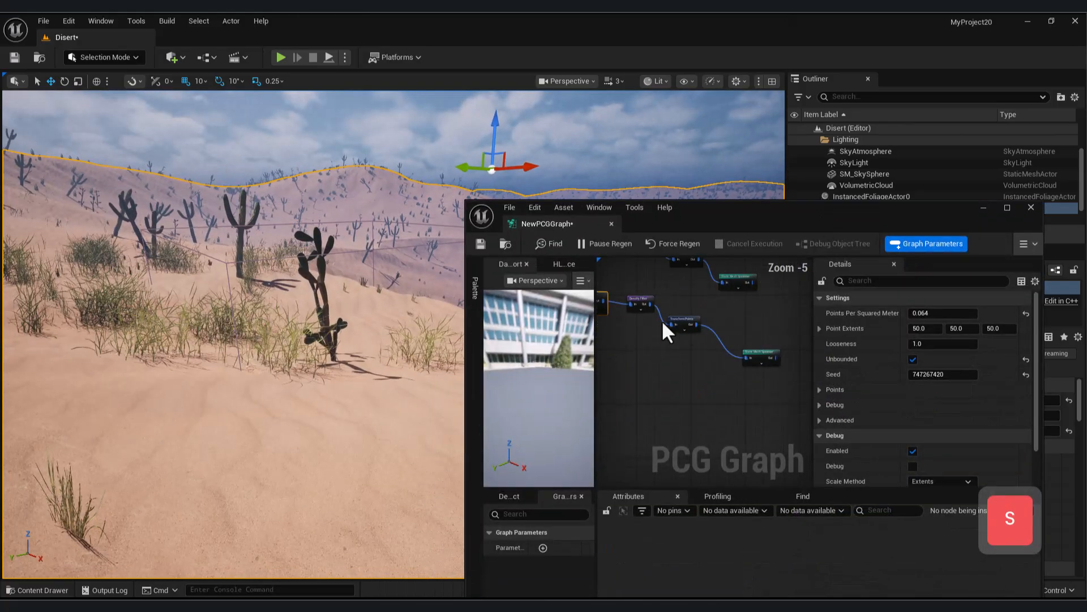
scroll(680, 321, "up", 3)
left_click(679, 320)
scroll(933, 443, "down", 3)
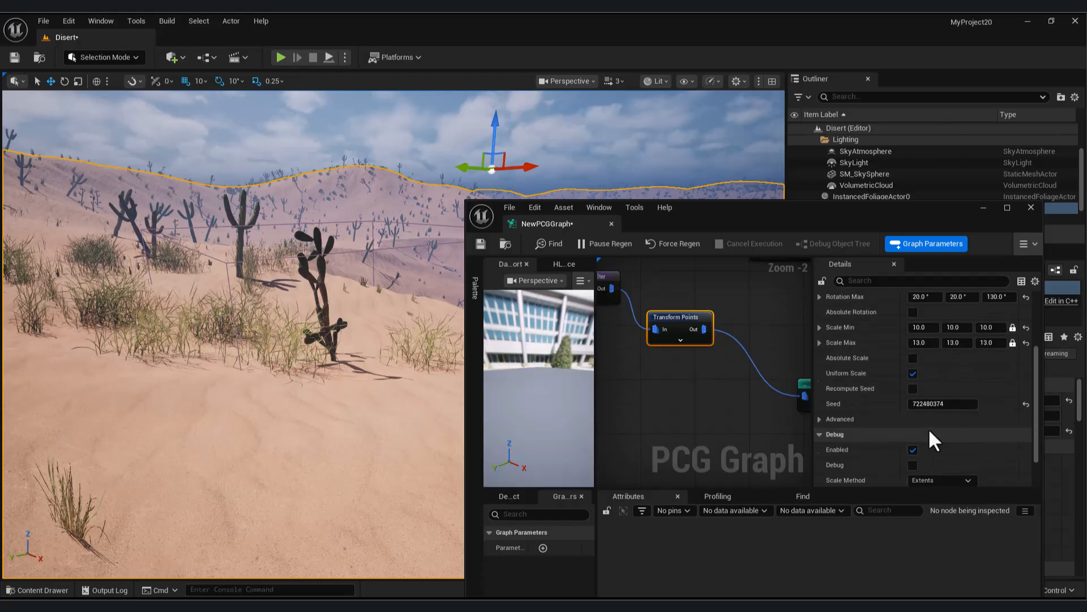
left_click(913, 366)
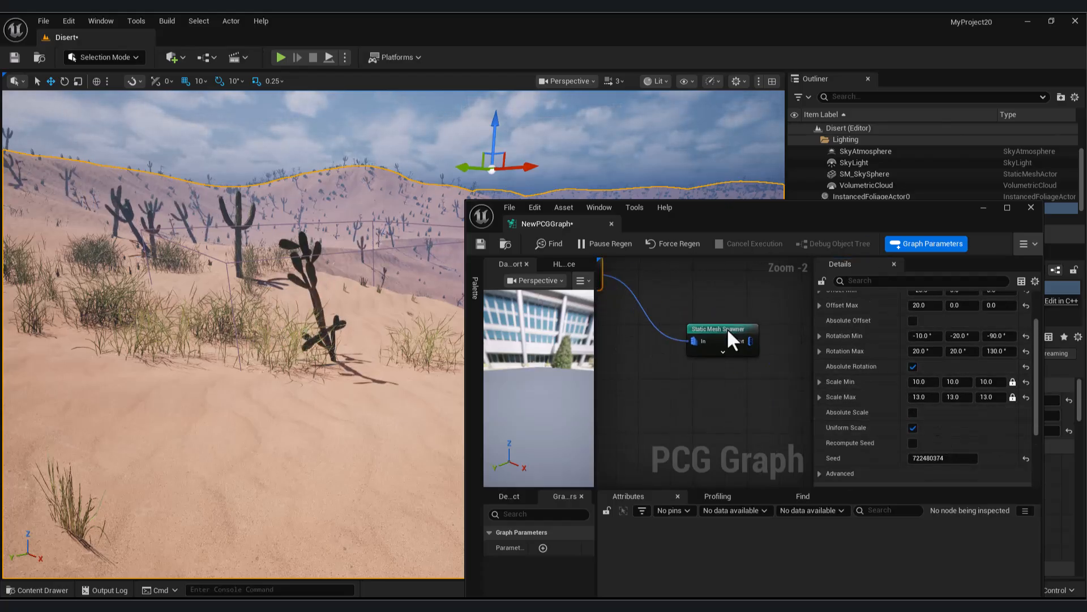
Add a third mesh entry to the cactus Static Mesh Spawner and expand its descriptor.
left_click(728, 334)
left_click(983, 413)
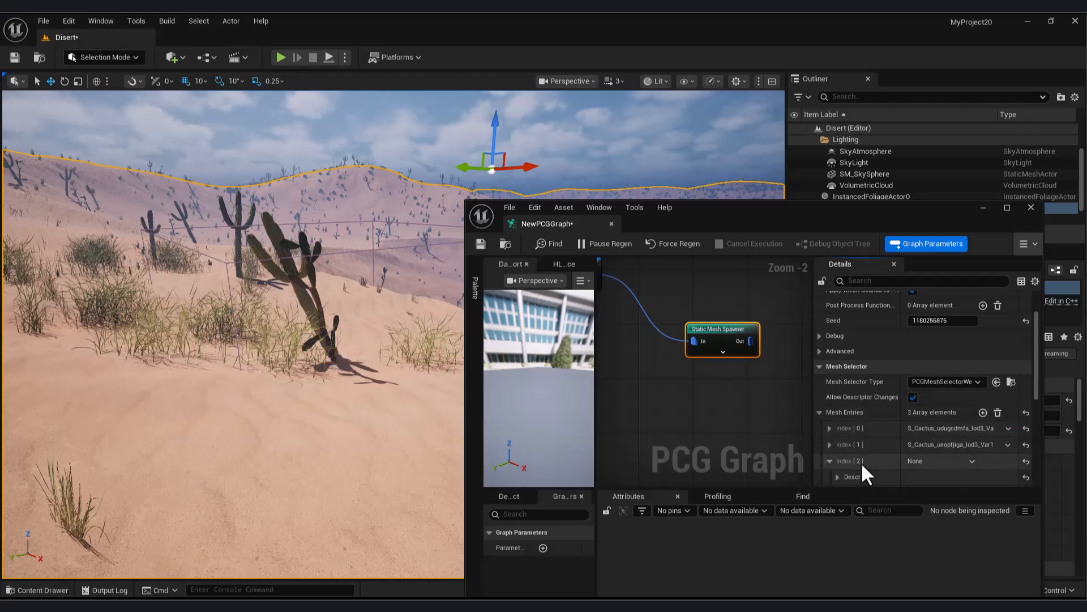
scroll(851, 466, "down", 3)
left_click(837, 424)
scroll(836, 425, "down", 3)
Assign the S_Tree_Branch_wbrpecz_lod3_Var1 static mesh to the spawner's third mesh entry.
left_click(54, 590)
left_click(75, 524)
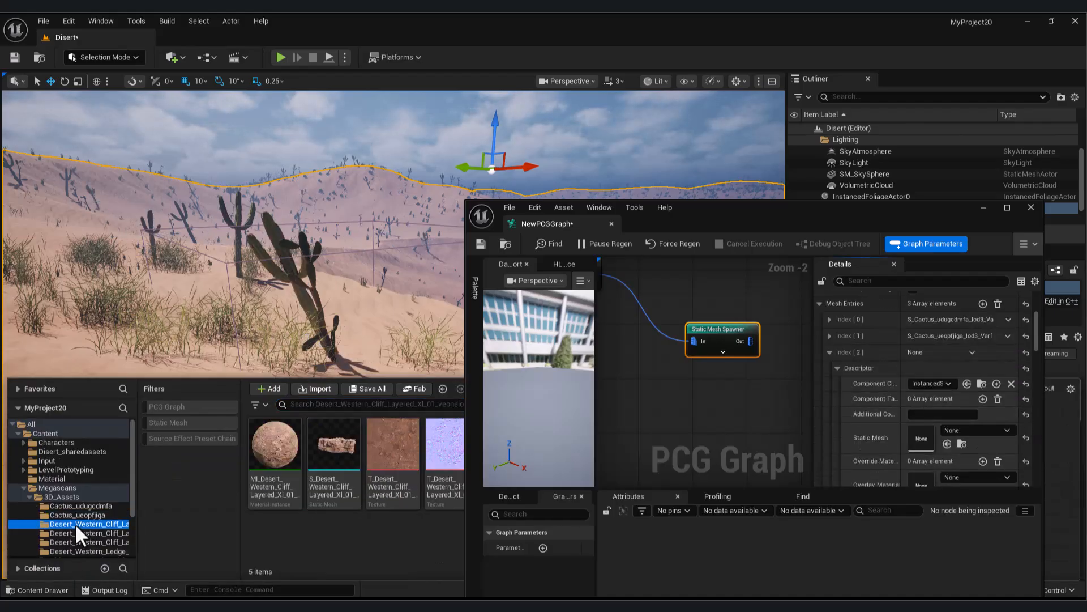
scroll(79, 518, "down", 2)
left_click(86, 532)
left_click(335, 453)
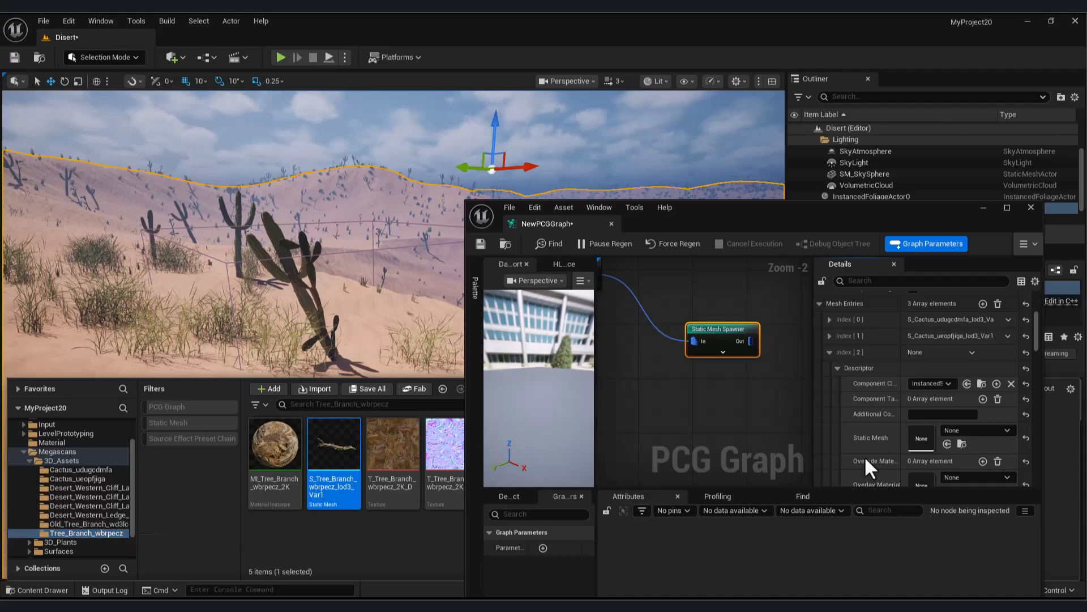
left_click(947, 444)
Fly around the landscape to examine how the tree branches and cacti are scattered.
left_click_drag(816, 221, 900, 439)
key("e")
right_click_drag(390, 317, 365, 325)
key("a")
key("s")
key("e")
key("a")
key("w")
key("w")
key("a")
key("d")
key("s")
key("d")
key("q")
left_click_drag(766, 438, 583, 193)
Replace the third entry's mesh with the S_Desert_Western_Ledge_Rock_Corner static mesh and view the rocks in the level.
left_click(47, 590)
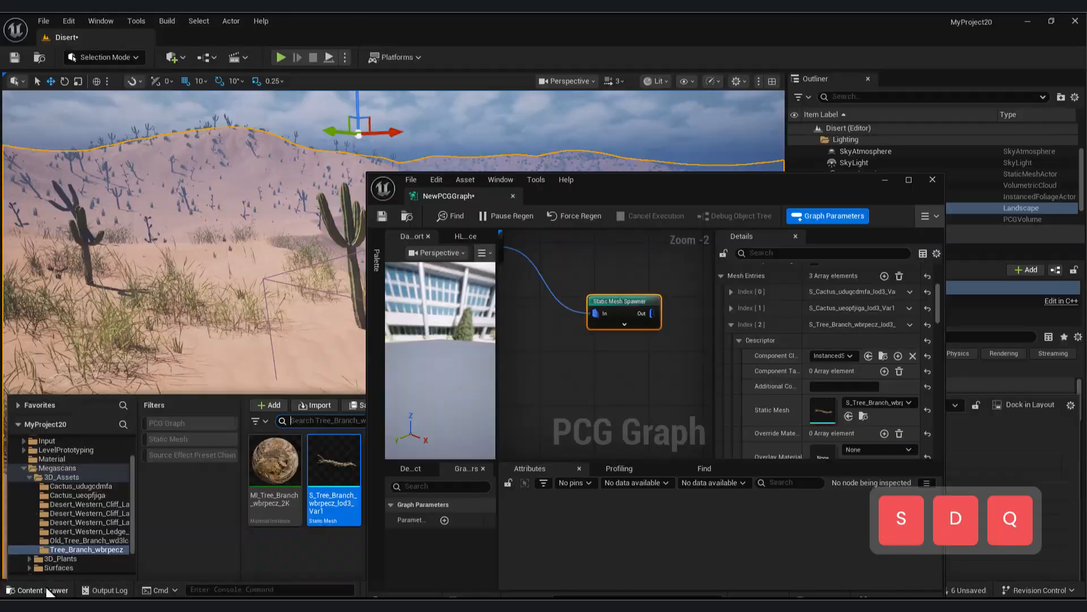
left_click_drag(703, 201, 848, 191)
left_click(88, 515)
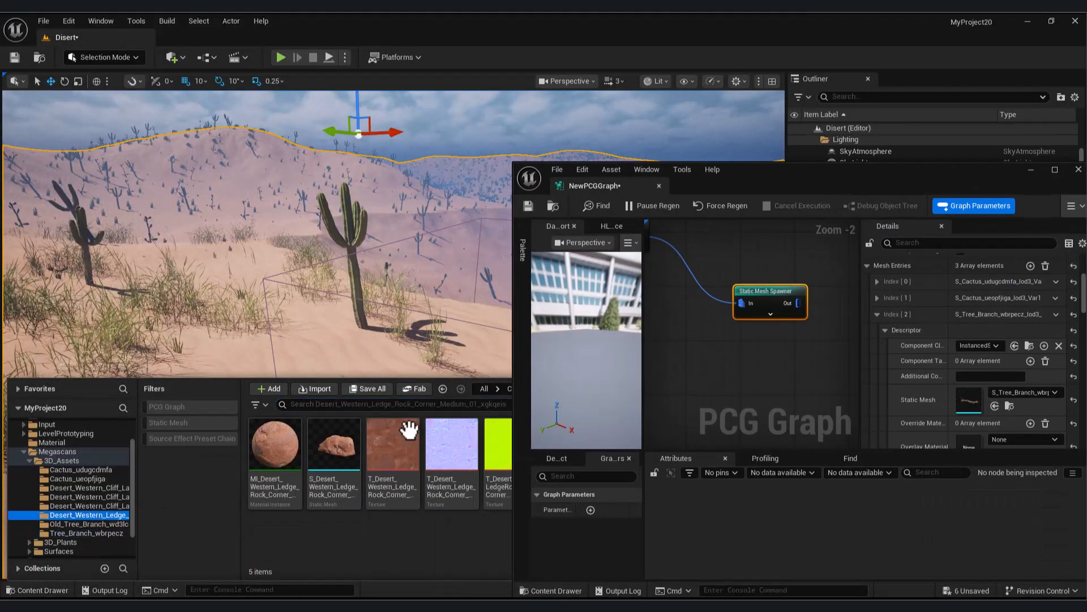
left_click(994, 405)
key("a")
right_click_drag(340, 340, 379, 310)
key("s")
key("e")
key("w")
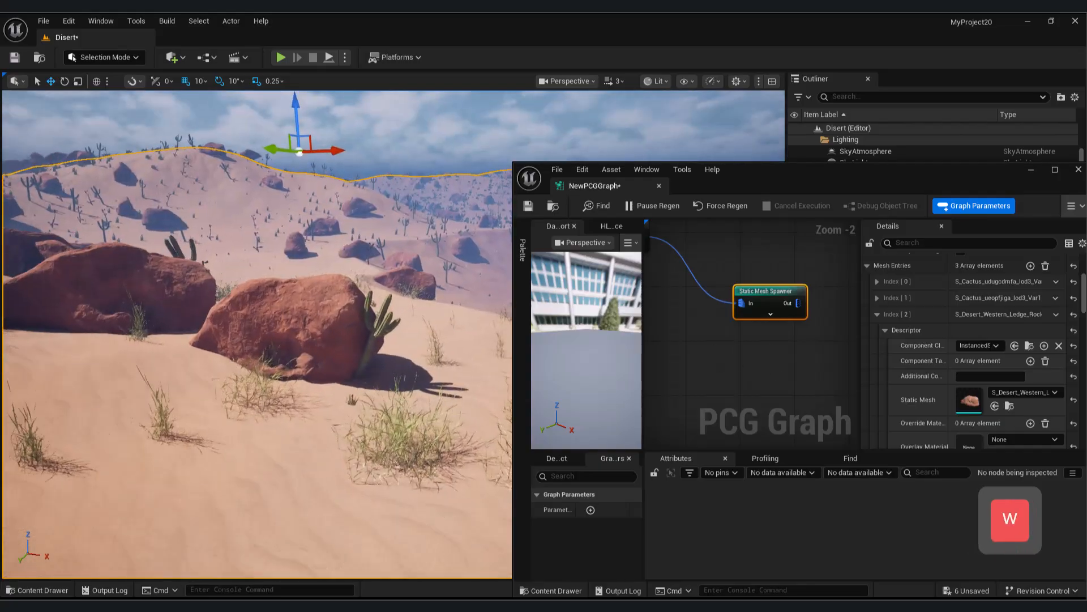
Add a Self Pruning node fed by the output of the cactus chain's Density Filter.
right_click_drag(727, 358, 805, 391)
left_click(725, 270)
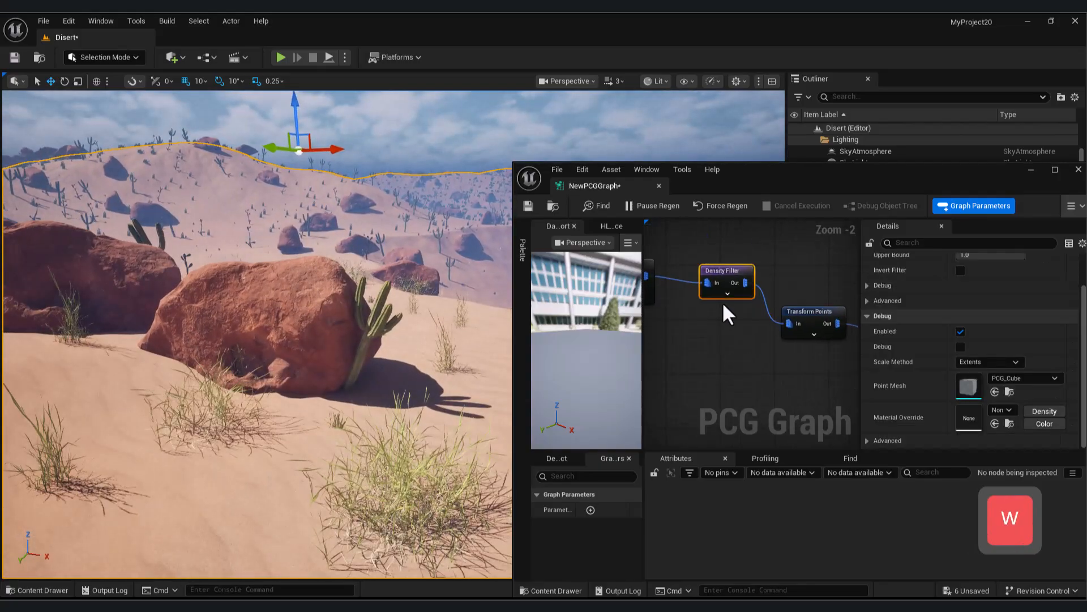
left_click_drag(743, 375, 742, 372)
type("sel")
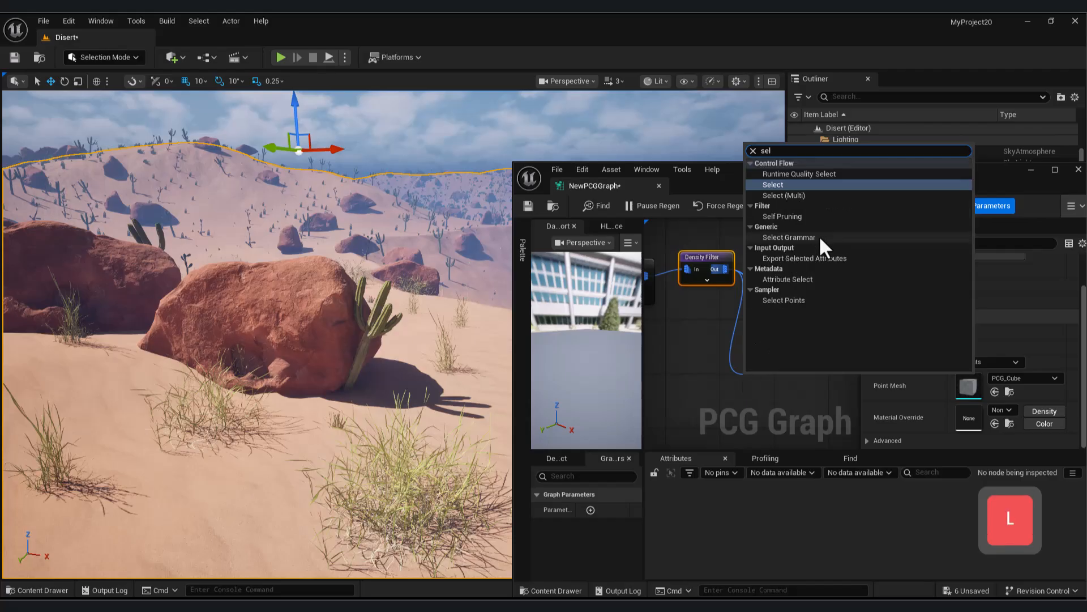
left_click(792, 217)
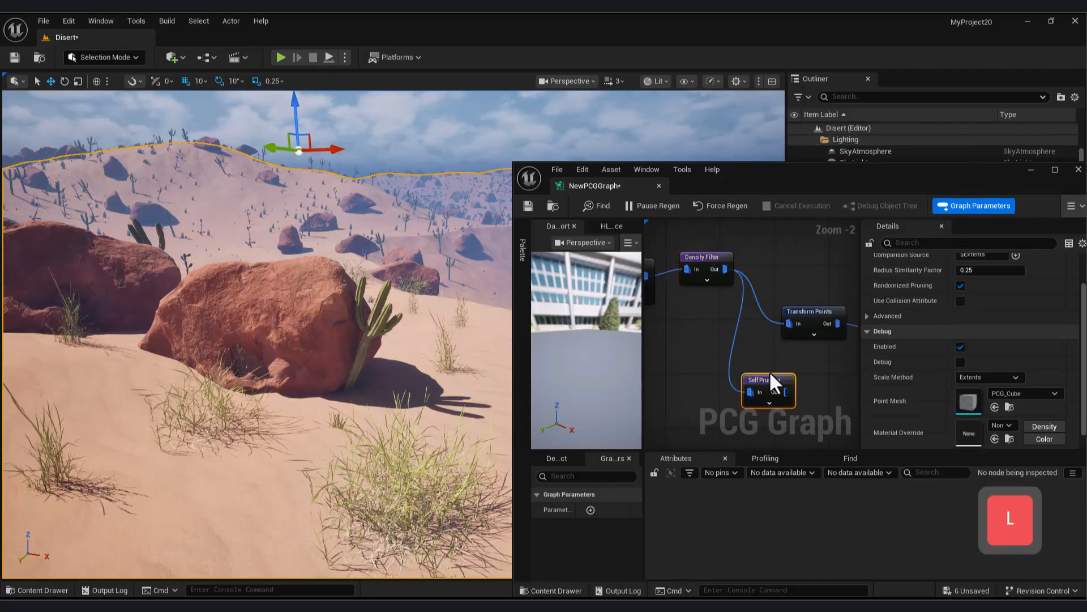
Disable the Static Mesh Spawner and use the debug display to compare the Density Filter and Self Pruning points.
right_click_drag(829, 366, 707, 297)
left_click(743, 294)
key("e")
right_click_drag(649, 252, 855, 326)
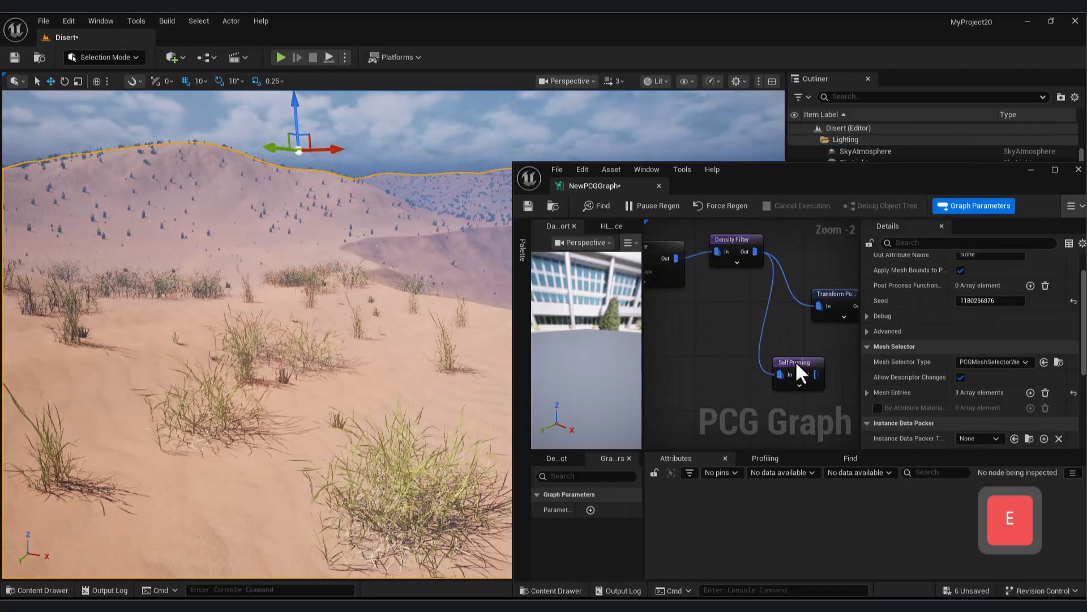
left_click(730, 239)
key("d")
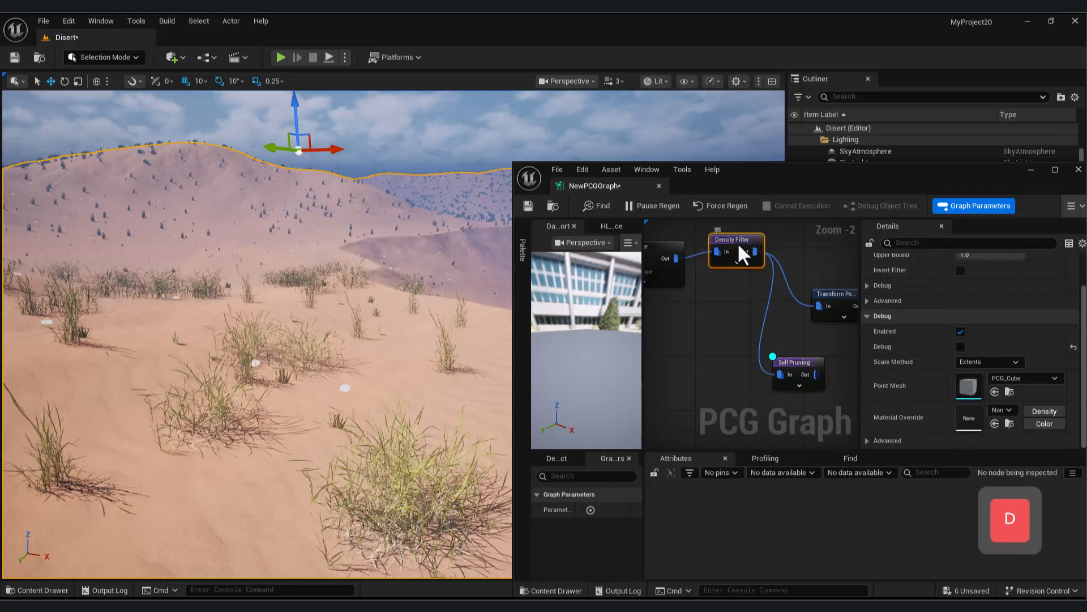
Route the Self Pruning output into Transform Points and enable the Static Mesh Spawner again.
left_click_drag(798, 370, 782, 356)
right_click_drag(815, 404, 600, 312)
left_click(781, 317)
key("e")
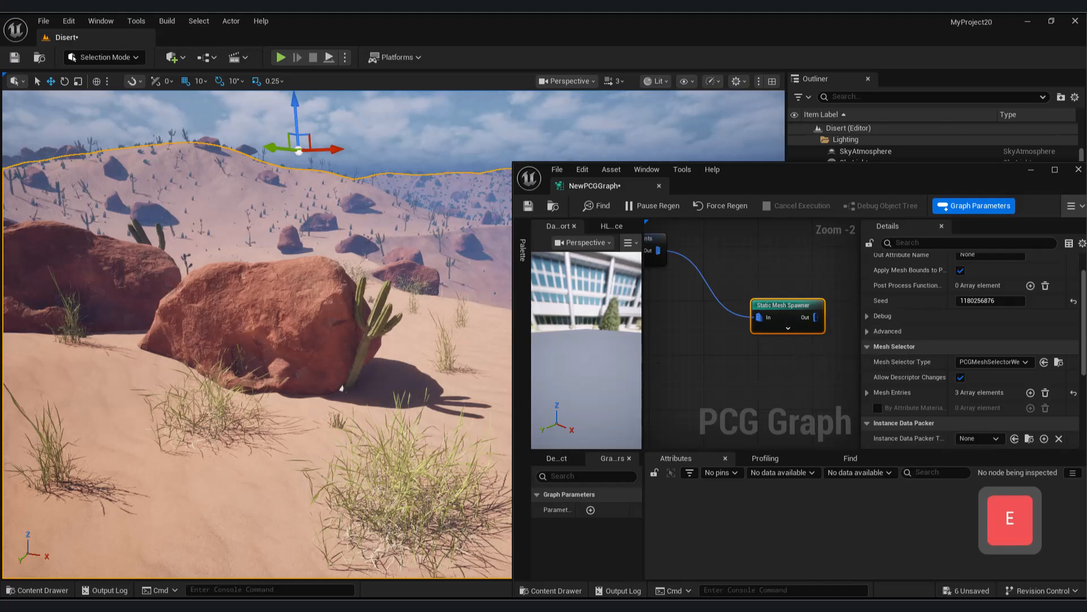
Review the Self Pruning settings and raise the Density Filter's lower bound to about 0.997.
right_click_drag(658, 345, 842, 389)
left_click(758, 339)
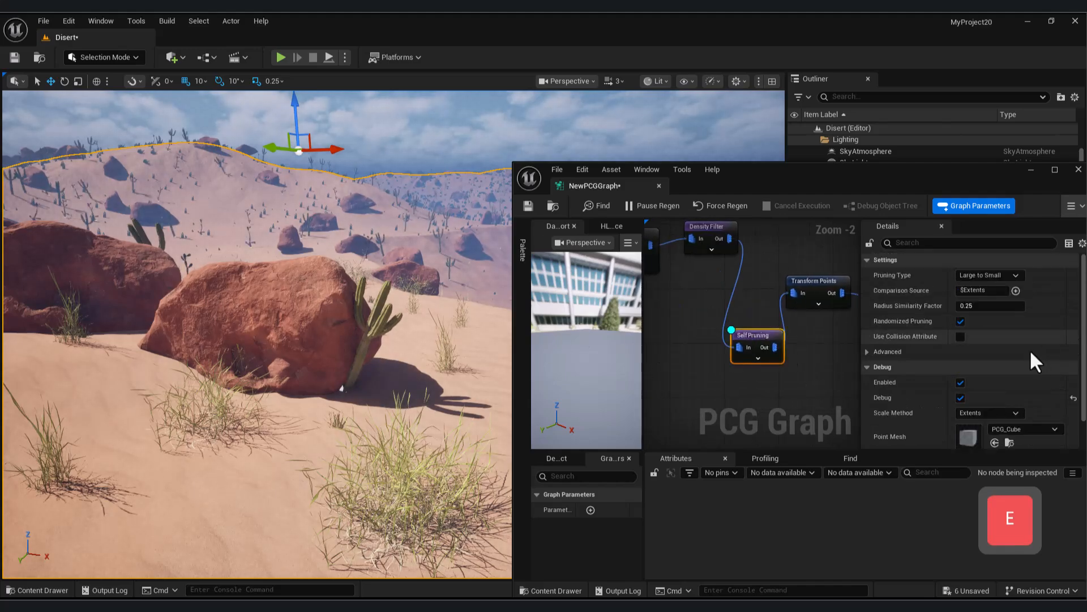
left_click(719, 237)
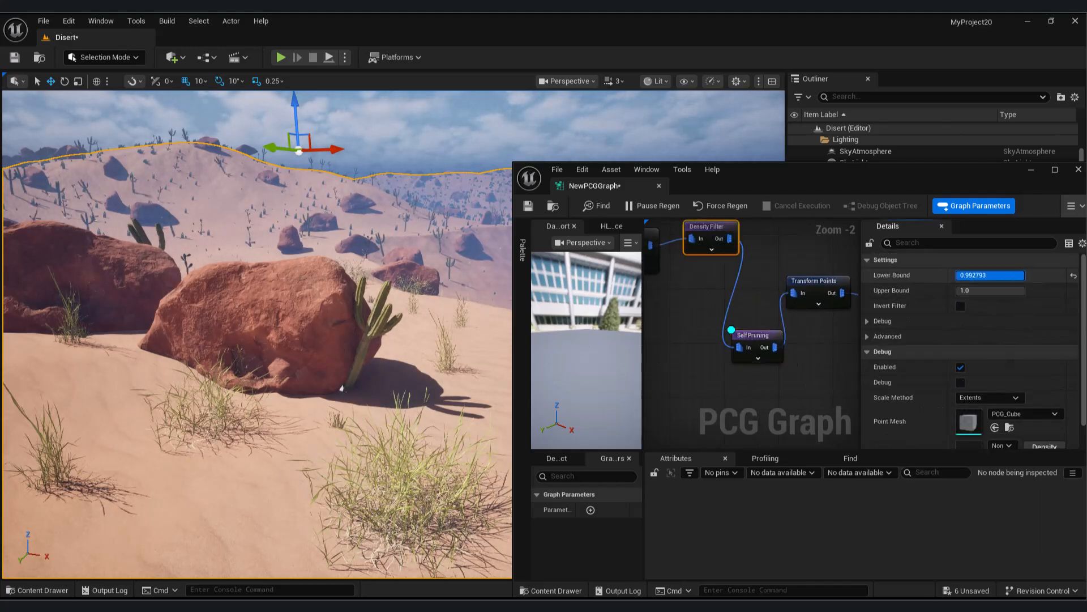
left_click_drag(990, 275, 993, 276)
Examine the spacing of the rocks and cacti across the dunes from several viewpoints.
key("s")
key("d")
right_click_drag(317, 340, 340, 312)
key("w")
key("a")
key("w")
key("s")
key("d")
key("s")
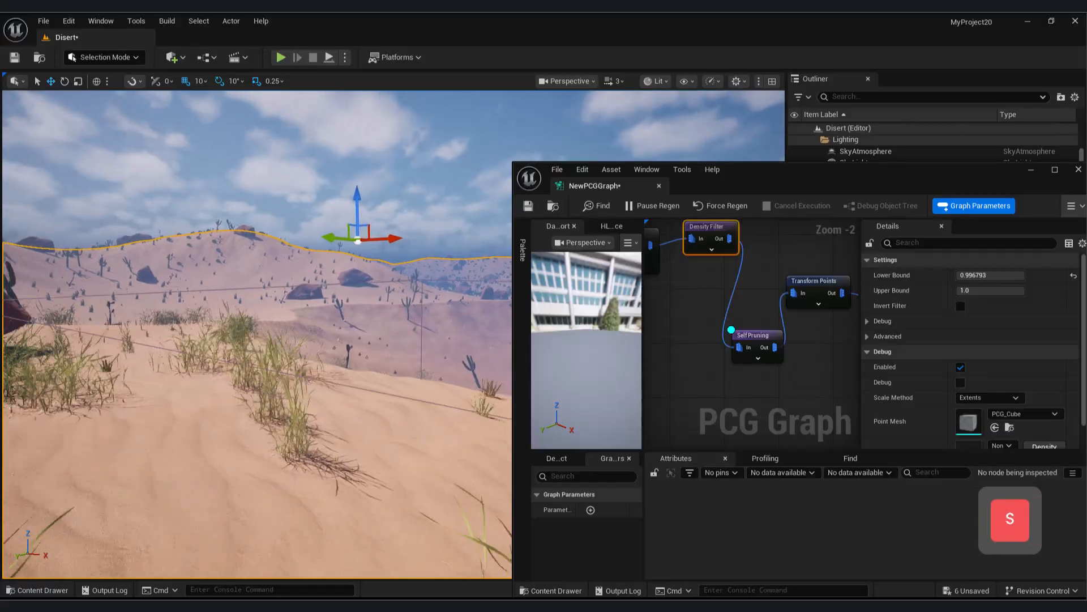
key("a")
key("w")
Replace the rock in the Static Mesh Spawner's third mesh entry with the S_Old_Tree_Branch mesh.
right_click_drag(849, 352, 646, 334)
left_click(763, 335)
left_click(59, 593)
left_click(89, 524)
left_click(341, 446)
scroll(898, 395, "down", 2)
left_click(868, 392)
scroll(947, 385, "down", 3)
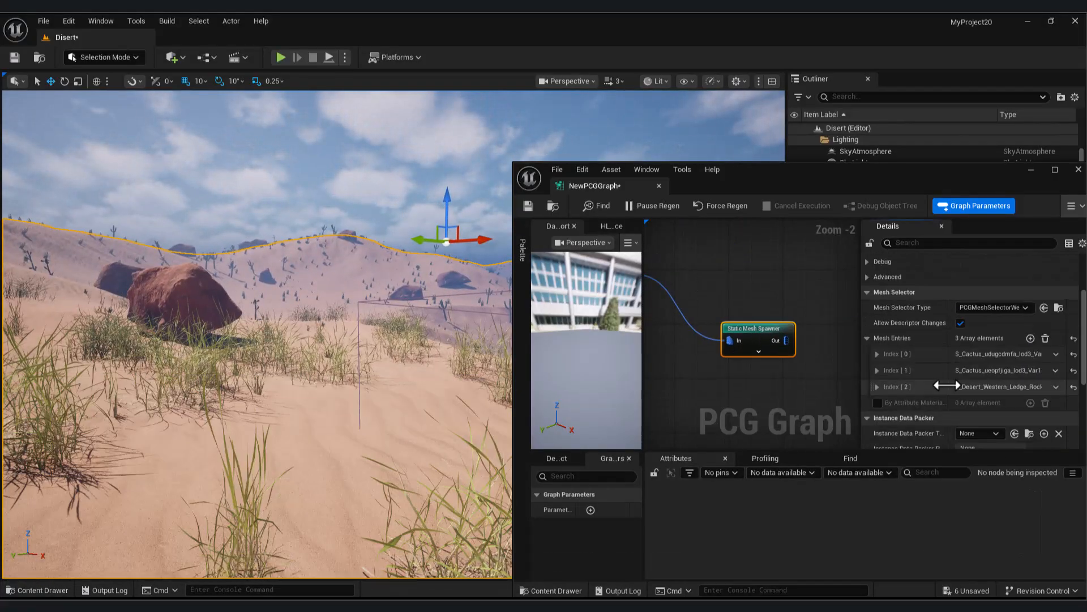
scroll(929, 390, "down", 5)
left_click(886, 313)
scroll(996, 386, "down", 1)
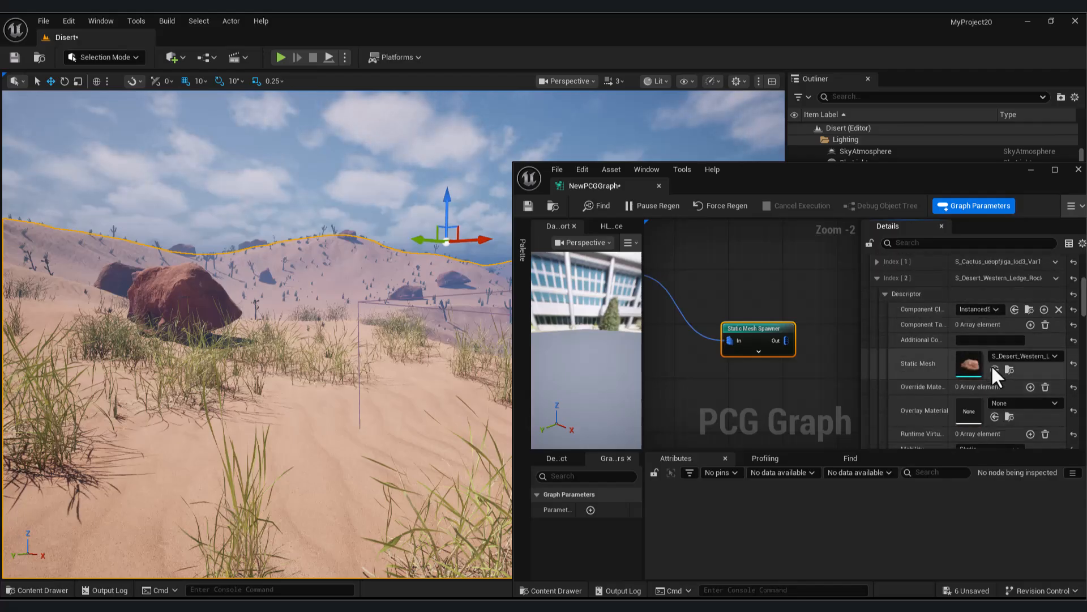
left_click(995, 368)
Examine how the old tree branches sit among the grass and cacti on the dunes.
key("a")
key("w")
key("e")
key("d")
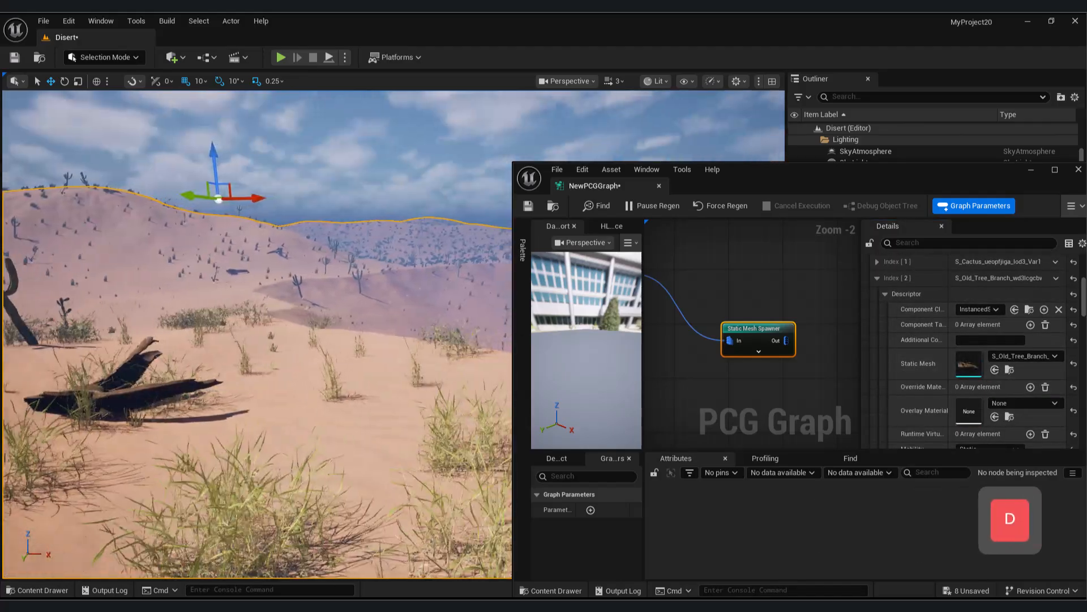
key("q")
key("w")
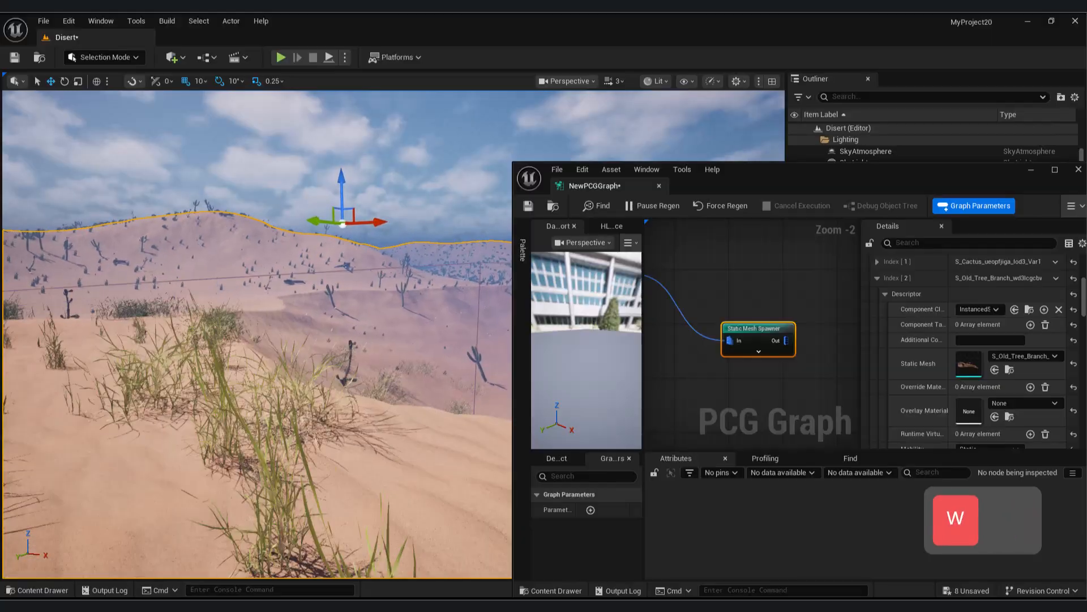
key("a")
key("e")
key("w")
Set the minimum and maximum Z offset of the cactus and branch Transform Points to -10.
right_click_drag(779, 414, 750, 347)
left_click(732, 282)
scroll(1079, 390, "up", 5)
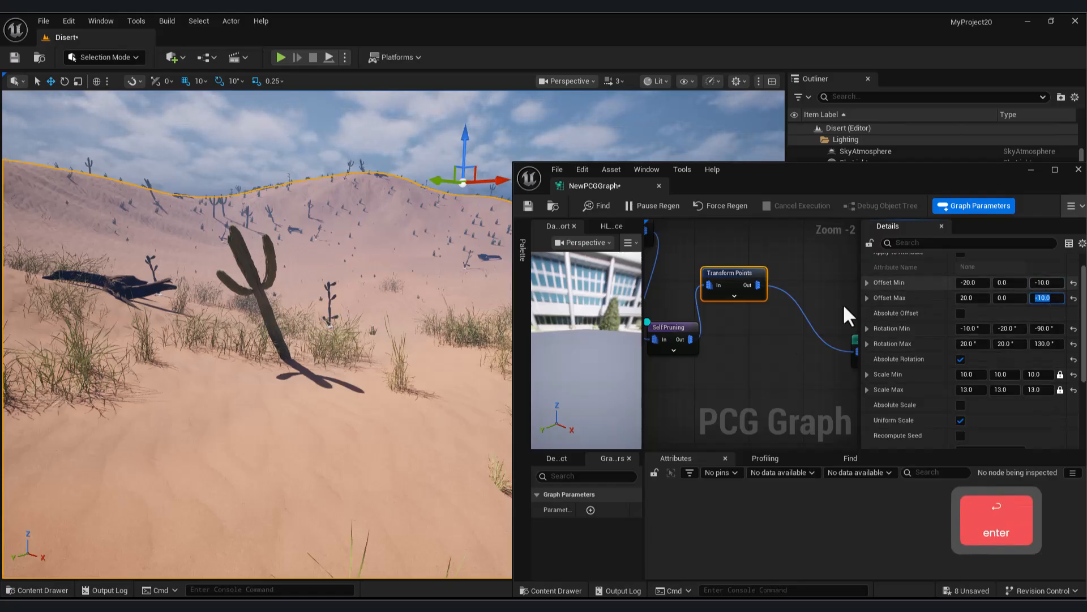
scroll(753, 340, "down", 4)
key("d")
key("s")
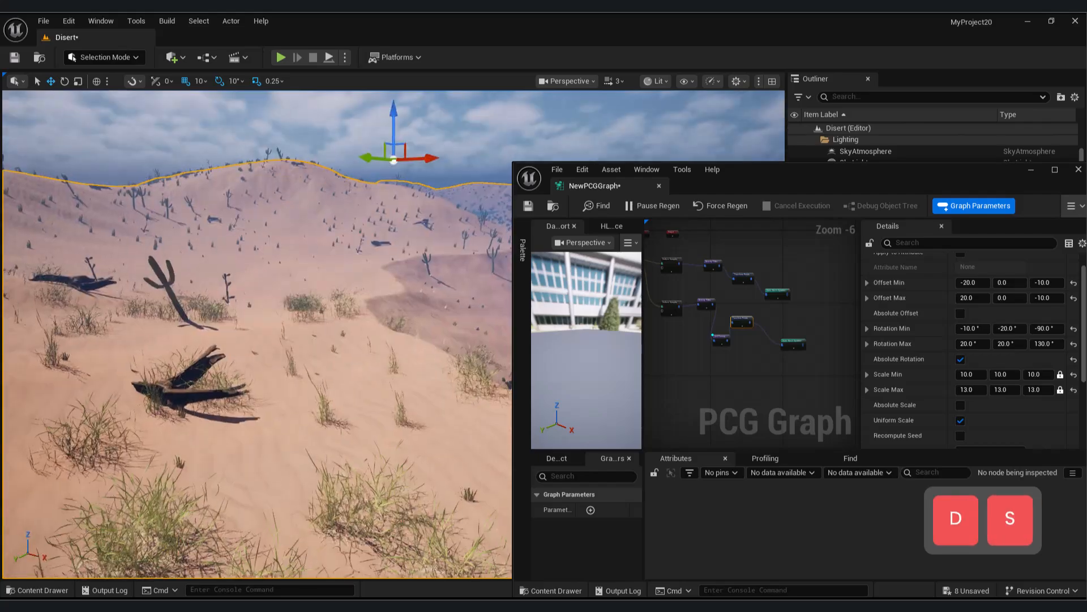
key("a")
key("w")
Turn off Absolute Rotation on the Transform Points and check the cacti and branches in the level.
scroll(697, 368, "up", 3)
scroll(977, 370, "up", 1)
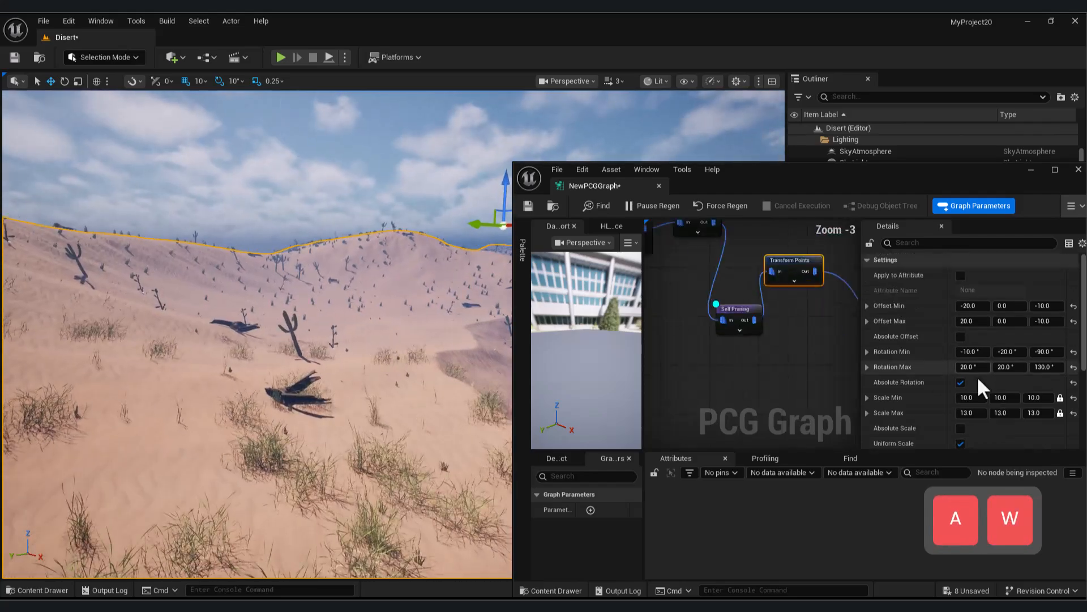
left_click(964, 383)
right_click(963, 383)
right_click(738, 390)
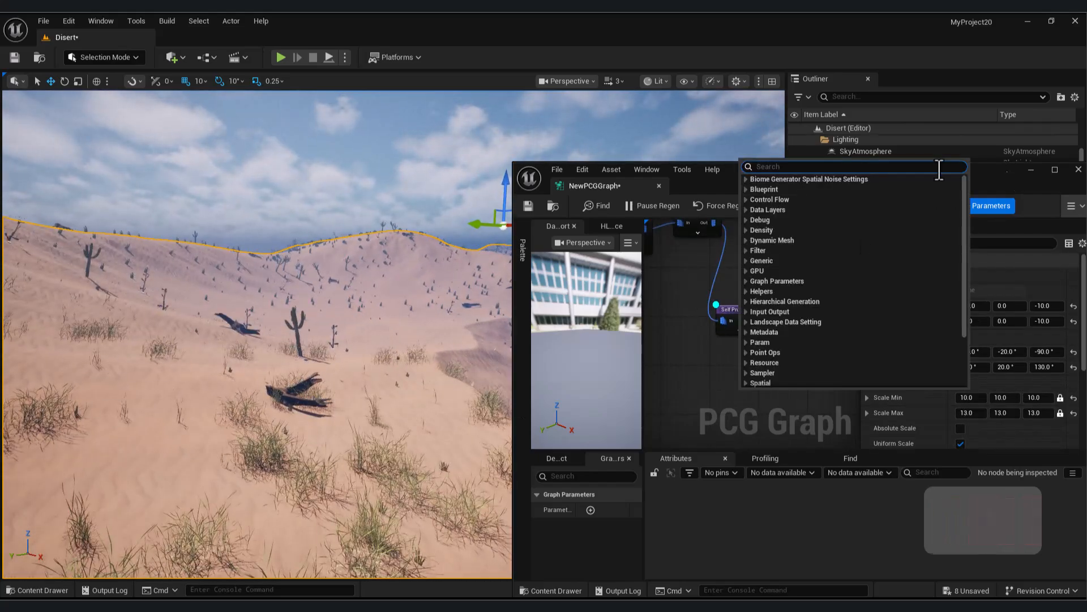
left_click(1006, 172)
right_click_drag(508, 390, 711, 562)
key("q")
key("w")
key("a")
Duplicate the sampler, density, pruning and transform chain and feed the landscape data into the copied Surface Sampler.
mouse_move(746, 605)
left_click(748, 548)
scroll(681, 383, "down", 3)
right_click_drag(702, 371, 754, 329)
left_click_drag(825, 353, 708, 288)
key("ctrl+c")
key("ctrl+v")
left_click(683, 292)
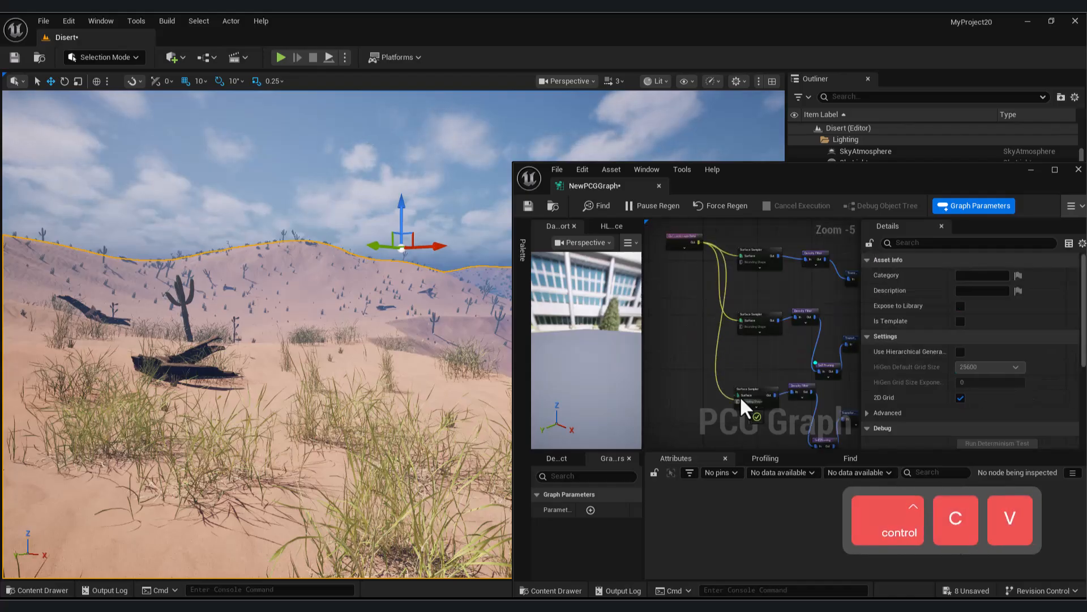
Add a Static Mesh Spawner to the output of the copied Transform Points.
scroll(739, 400, "up", 3)
left_click(744, 319)
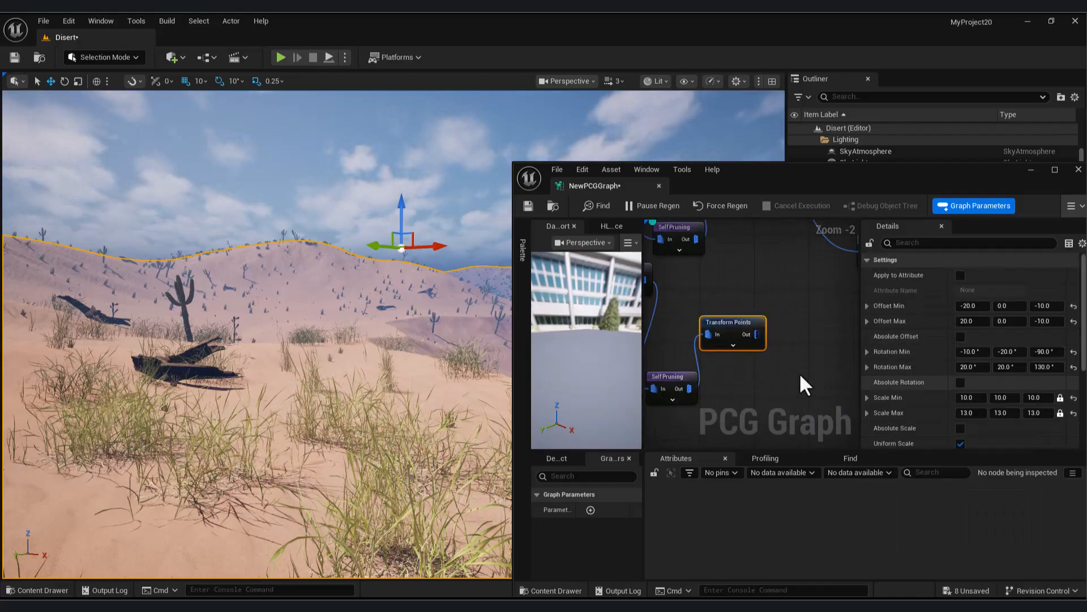
right_click_drag(655, 348, 751, 329)
right_click_drag(691, 294, 741, 306)
left_click(688, 288)
right_click_drag(844, 331, 675, 325)
left_click_drag(736, 321, 808, 324)
type("stat")
left_click(869, 395)
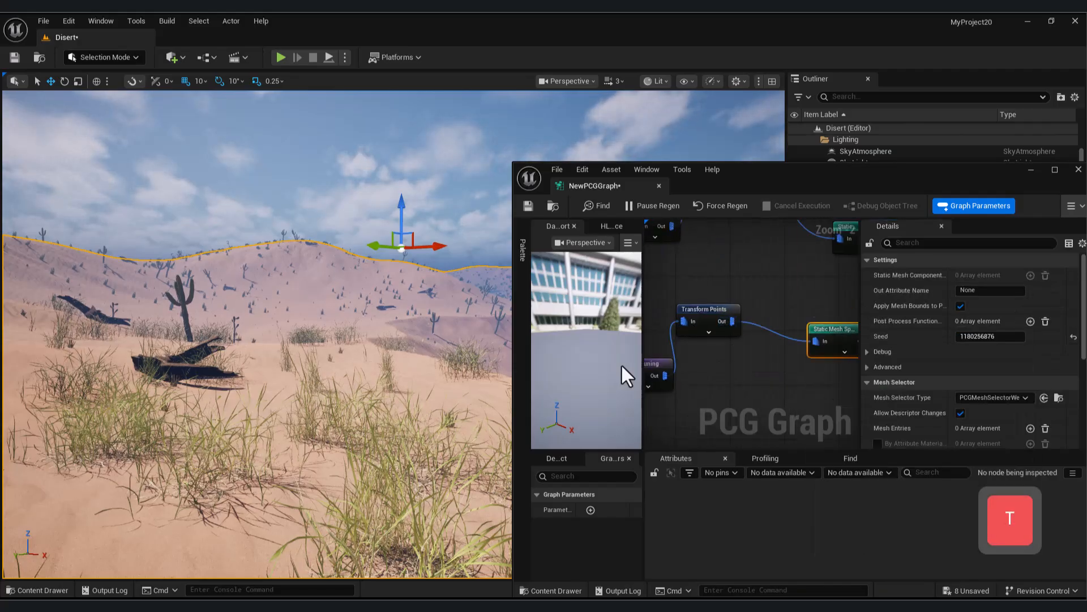
Add one mesh entry to the new spawner and assign the Desert Western Ledge Rock Corner mesh.
left_click(38, 590)
left_click(1030, 428)
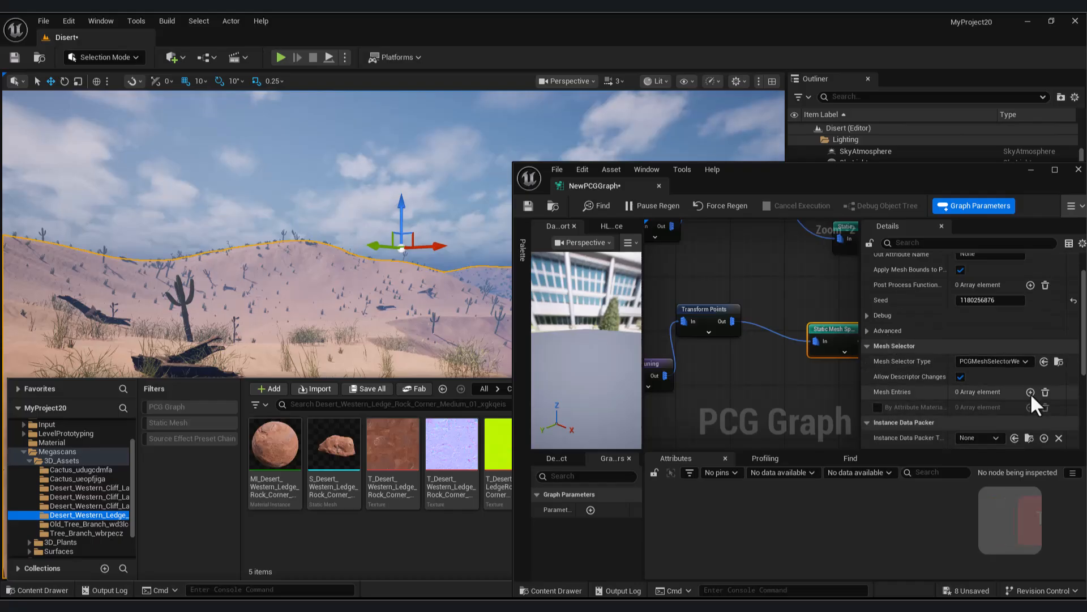
scroll(901, 390, "down", 3)
left_click(877, 353)
scroll(885, 372, "down", 3)
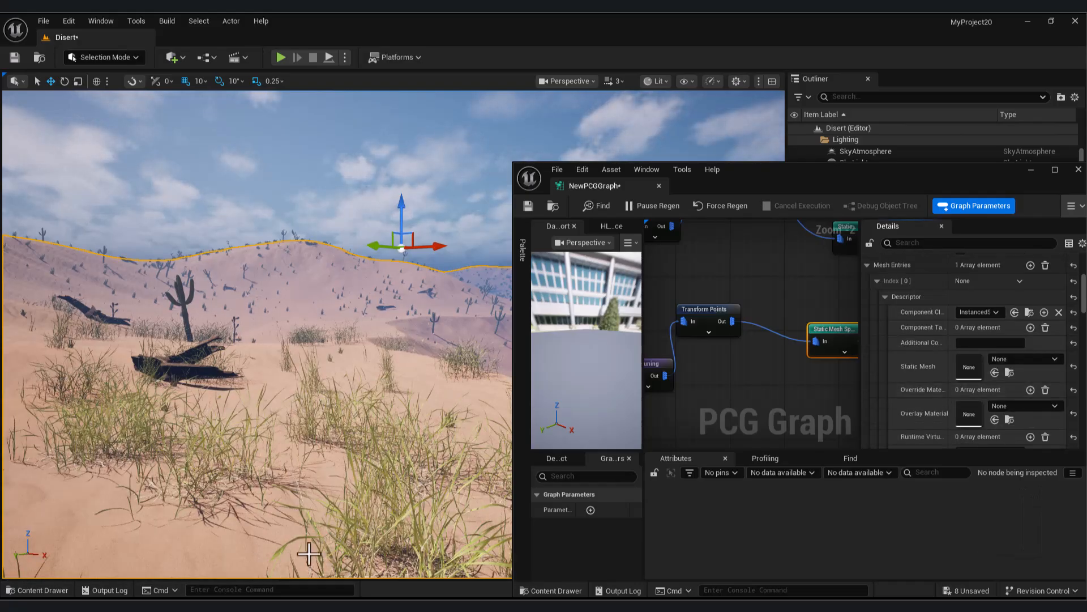
key("ctrl+space")
left_click(996, 372)
Set the lower bound of the copied chain's Density Filter to 0.999.
right_click_drag(657, 362, 816, 308)
left_click(816, 307)
left_click_drag(1017, 277, 1019, 276)
left_click(1011, 278)
type("0.")
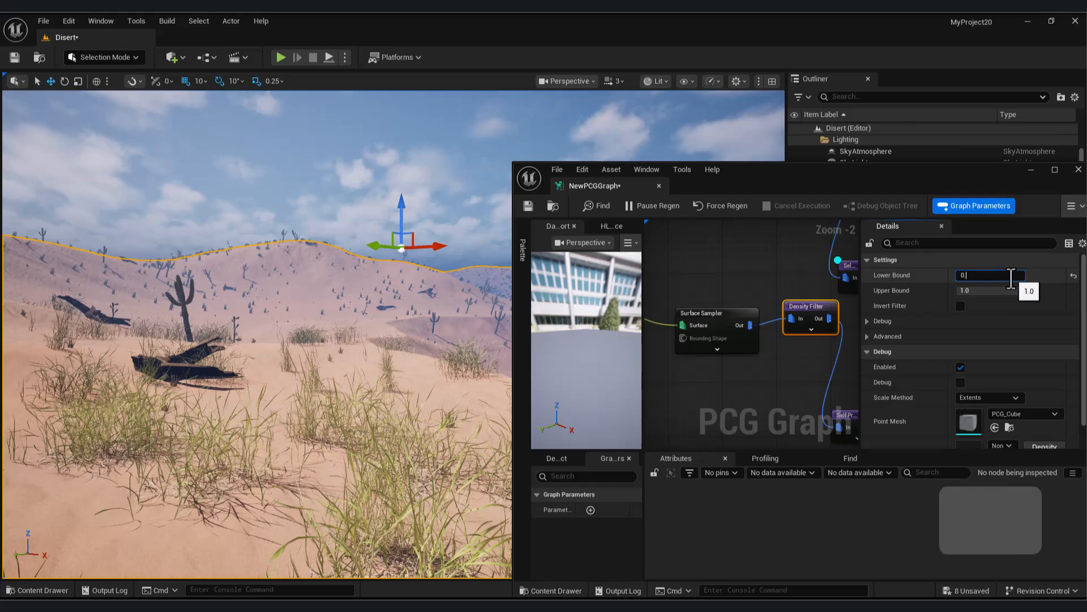
type("999")
key("Return")
Examine the distribution of the ledge rocks across the dunes from several viewpoints.
key("s")
key("d")
key("w")
right_click_drag(397, 317, 447, 317)
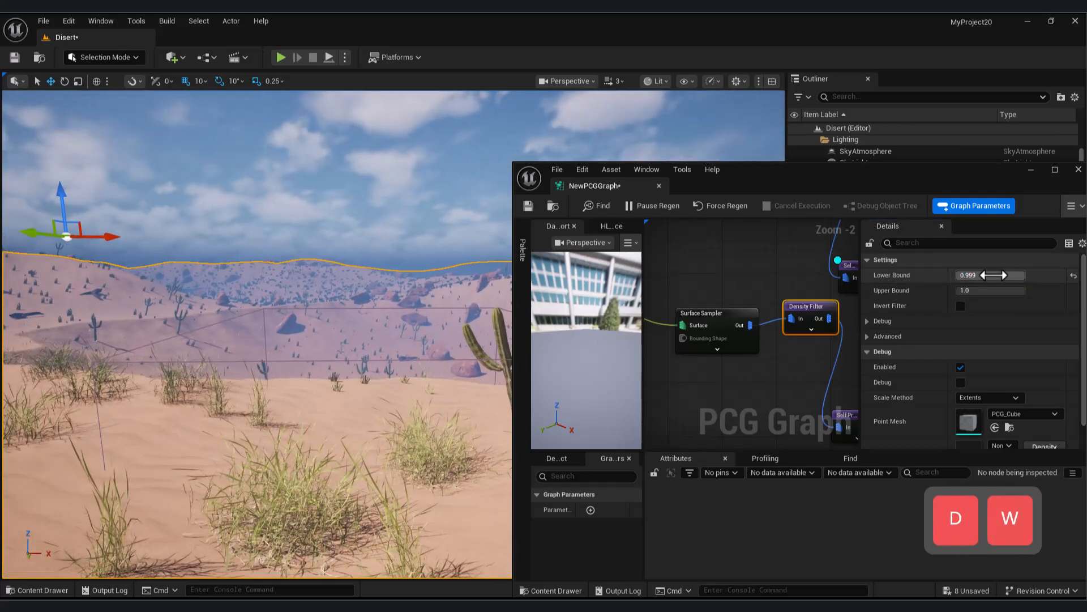
key("s")
mouse_move(335, 371)
right_mouse_down()
mouse_move(271, 365)
mouse_move(328, 371)
right_mouse_up()
key("w")
key("d")
left_click(1031, 171)
right_click_drag(521, 379, 475, 464)
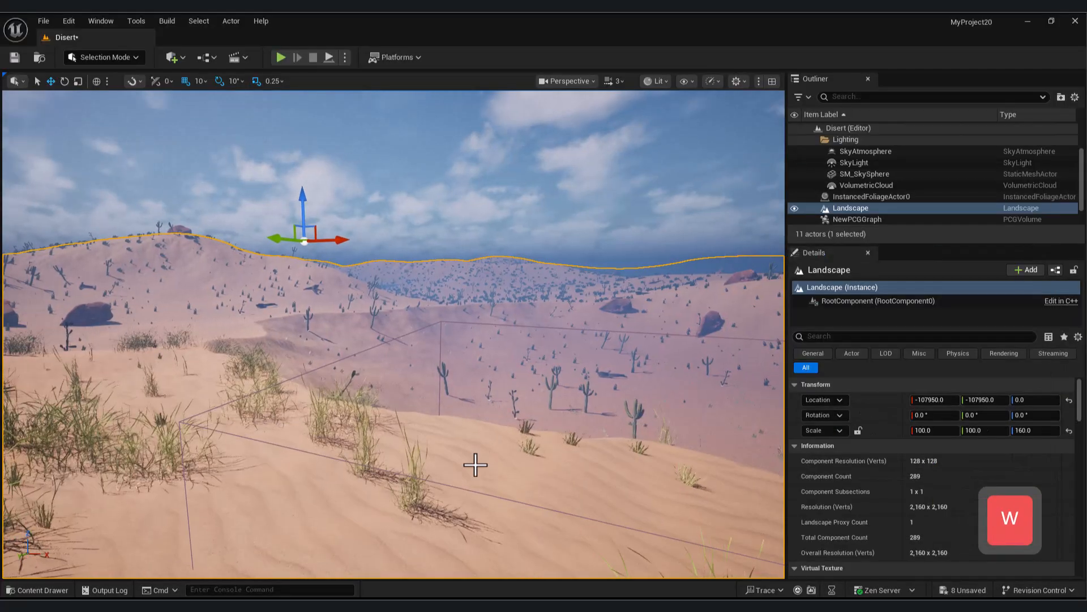
Set the minimum Z offset of the rocks' Transform Points to -40 and adjust the maximum Z offset too.
mouse_move(745, 606)
left_click(785, 555)
mouse_move(761, 314)
right_mouse_down()
mouse_move(854, 444)
mouse_move(748, 309)
right_mouse_up()
scroll(747, 309, "down", 3)
scroll(778, 313, "up", 3)
left_click(813, 328)
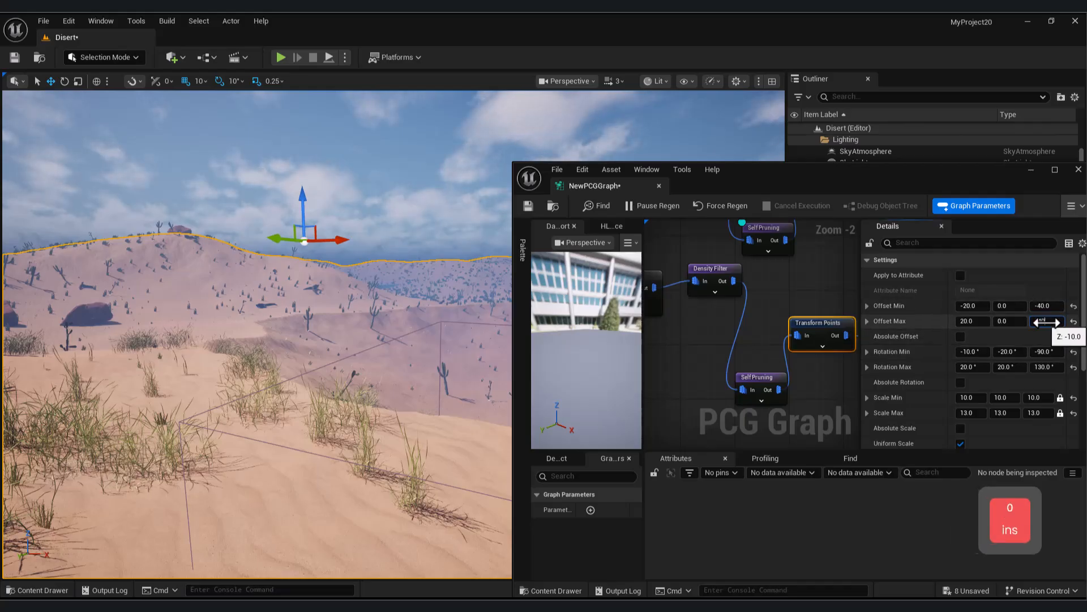
left_click(702, 384)
scroll(731, 368, "down", 3)
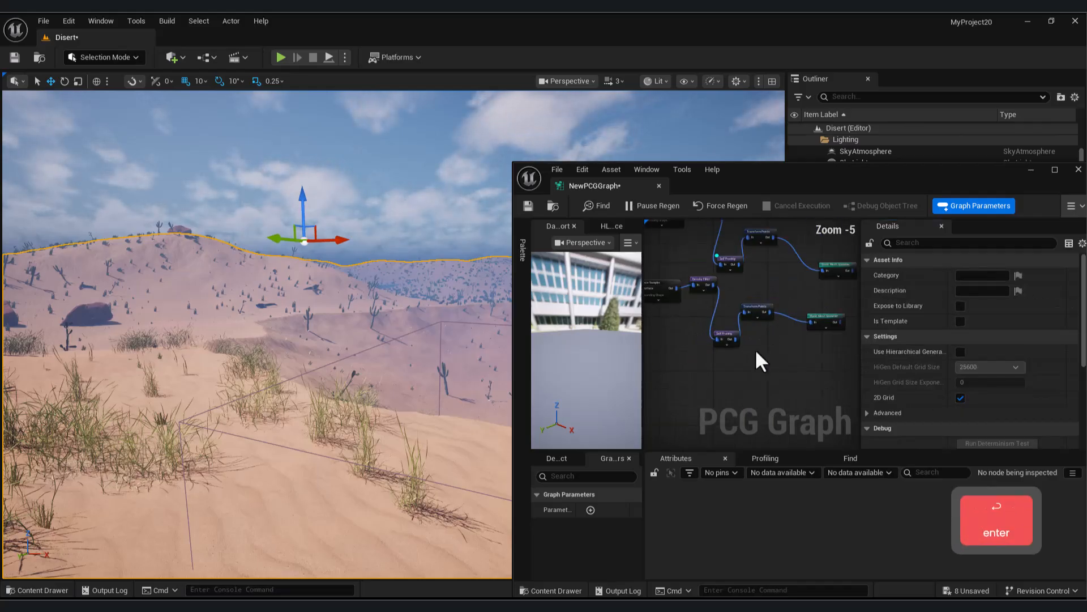
right_click_drag(707, 356, 748, 370)
right_click_drag(300, 415, 419, 416)
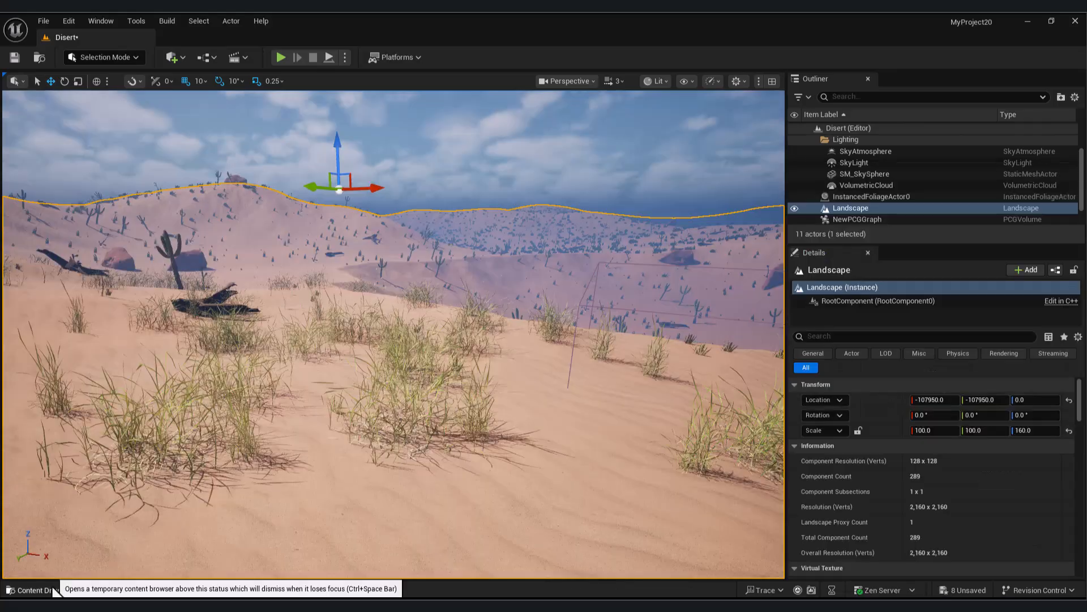
Place the Desert Western Cliff Layered Xl_01 mesh in the level on the dunes.
left_click(51, 589)
left_click(78, 470)
left_click(72, 488)
left_click_drag(354, 443, 652, 459)
right_click_drag(651, 459, 711, 487)
key("a")
key("s")
key("e")
Rotate the Xl_01 cliff and move it into position behind the dune ridge.
left_click_drag(507, 420, 156, 360)
key("w")
key("e")
right_click_drag(155, 360, 102, 359)
key("a")
key("s")
key("w")
right_click_drag(352, 374, 368, 378)
left_click_drag(390, 381, 351, 377)
right_click_drag(351, 377, 219, 233)
key("w")
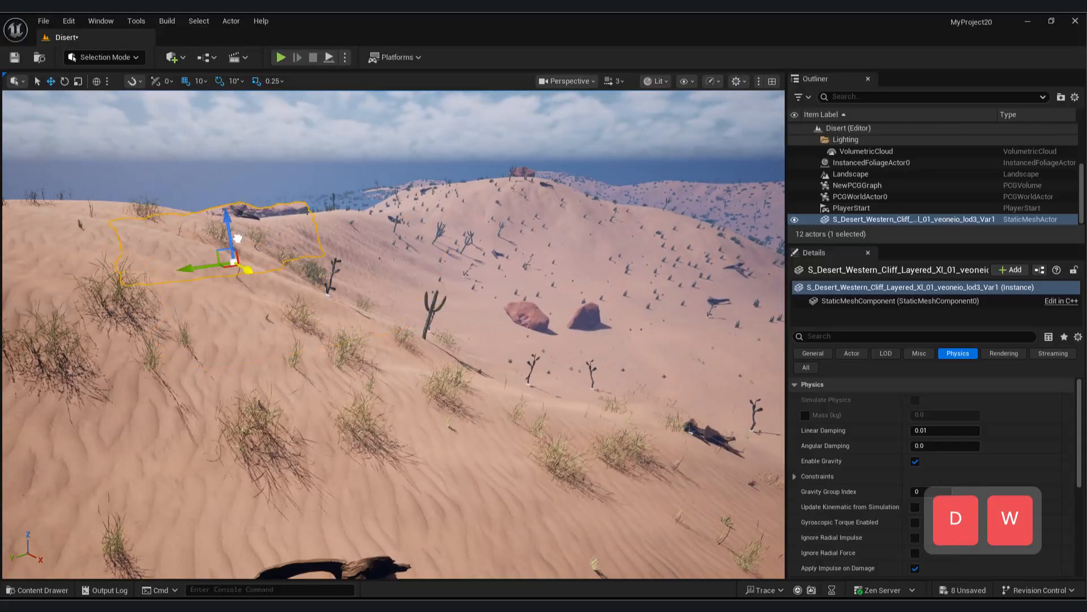
left_click_drag(242, 266, 241, 260)
Duplicate the Xl_01 cliff and view the copy on the ridge up close.
key("ctrl+space")
left_click(382, 202)
key("ctrl+d")
key("d")
right_click_drag(384, 202, 335, 198)
key("w")
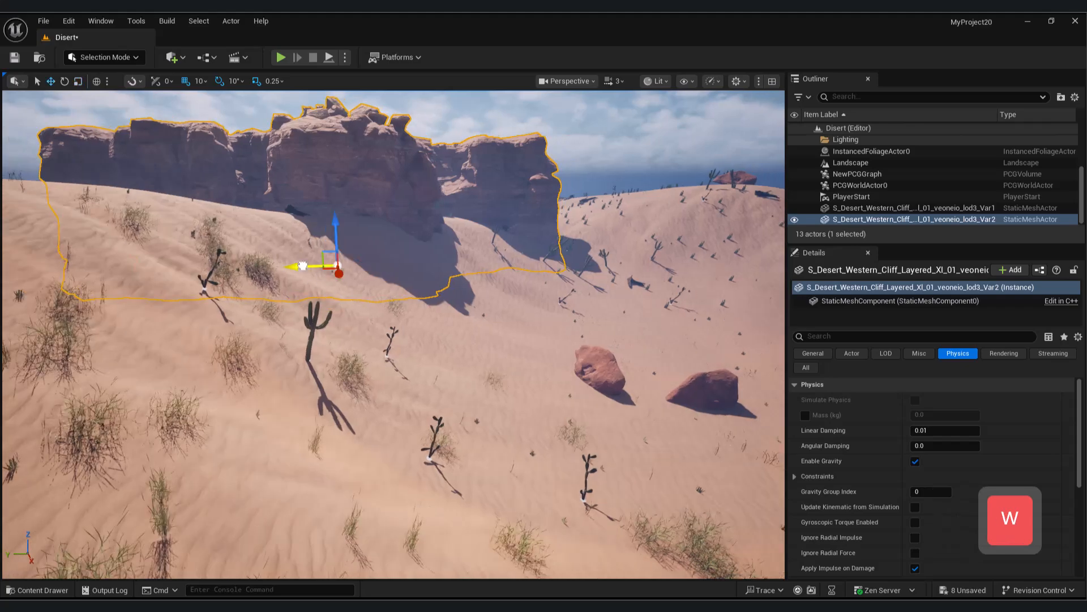
Rotate the duplicated Xl_01 cliff and move it to extend the cliff wall.
key("e")
left_click_drag(651, 267, 702, 268)
right_click_drag(702, 267, 703, 263)
key("d")
key("w")
left_click_drag(624, 250, 555, 306)
key("w")
left_click(499, 351)
Place the Desert Western Cliff Layered Xl_07 mesh near the cliff wall and rotate it.
left_click(40, 590)
left_click(82, 500)
left_click_drag(335, 460, 481, 295)
key("e")
left_click_drag(439, 340, 501, 329)
Move the Xl_07 cliff against the end of the existing cliff wall.
key("w")
key("d")
right_click_drag(502, 329, 487, 324)
key("s")
left_click_drag(362, 318, 671, 310)
left_click_drag(755, 325, 656, 296)
key("d")
mouse_move(655, 297)
right_mouse_down()
mouse_move(717, 303)
mouse_move(674, 286)
right_mouse_up()
key("a")
key("w")
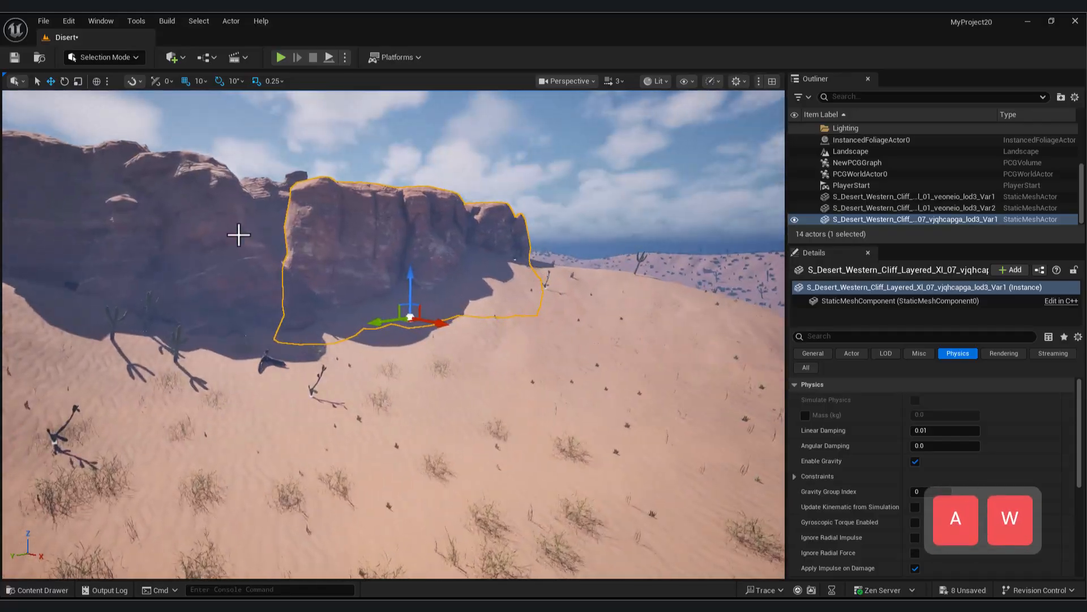
Copy the Xl_01 cliff to the far end of the wall and rotate the copy about its vertical axis.
left_click(265, 240)
left_click_drag(319, 345, 578, 326, "alt")
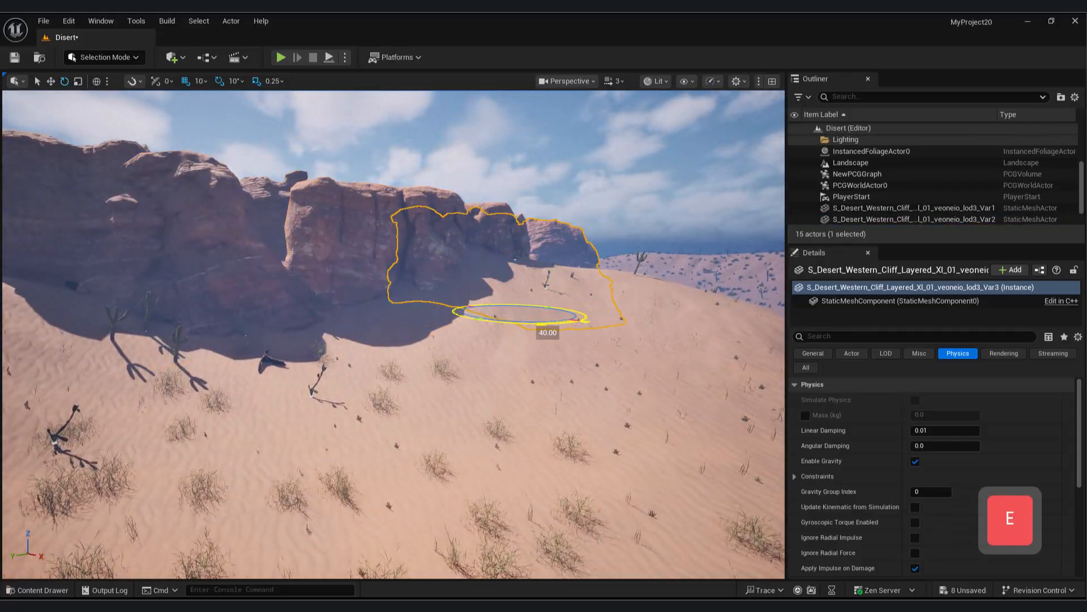
left_click_drag(503, 316, 513, 314)
Examine the dunes beyond the cliff wall and the landscape's material and bounds settings.
left_click(498, 379)
key("s")
right_click_drag(498, 379, 629, 377)
key("d")
key("w")
key("q")
key("d")
key("w")
key("e")
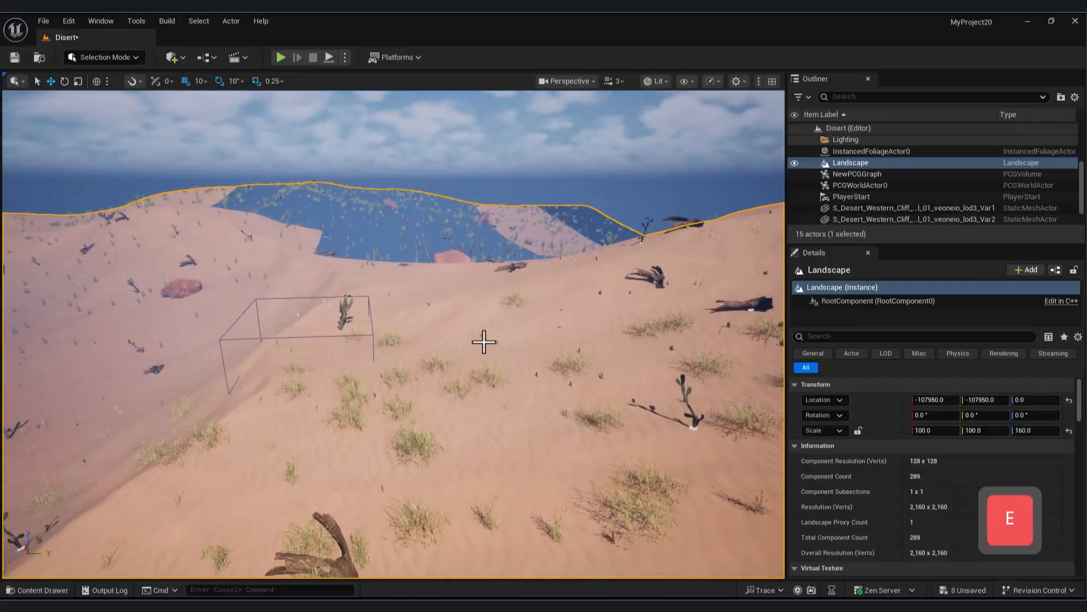
right_click_drag(505, 355, 523, 245)
scroll(1023, 490, "down", 10)
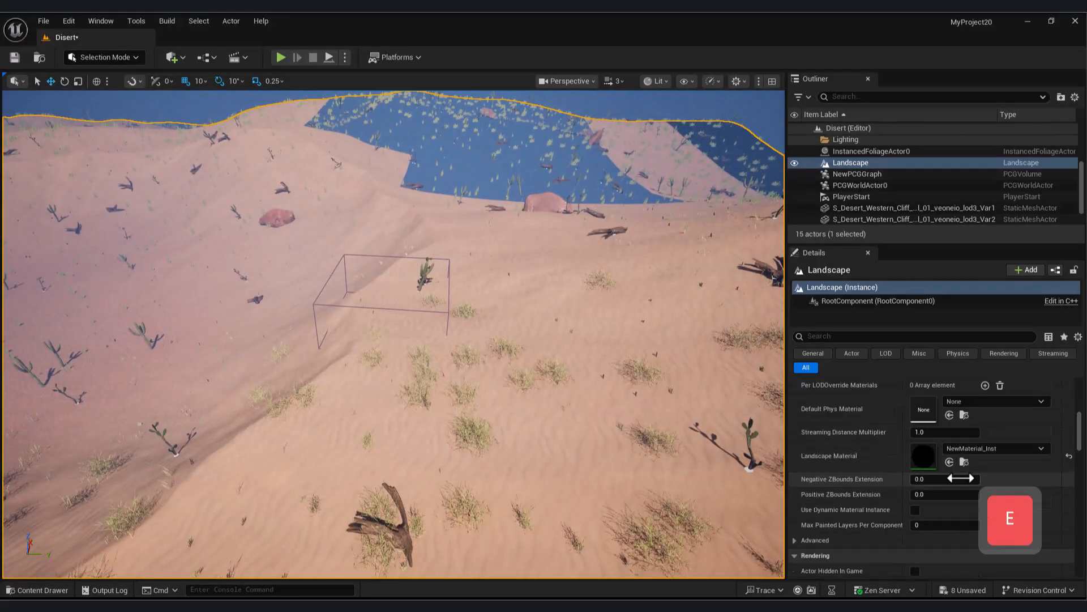
key("Return")
Copy the Xl_01 cliff at the far end of the wall and move the copy outward to extend it.
right_click_drag(593, 410, 334, 340)
key("d")
key("w")
key("a")
key("q")
left_click(445, 219)
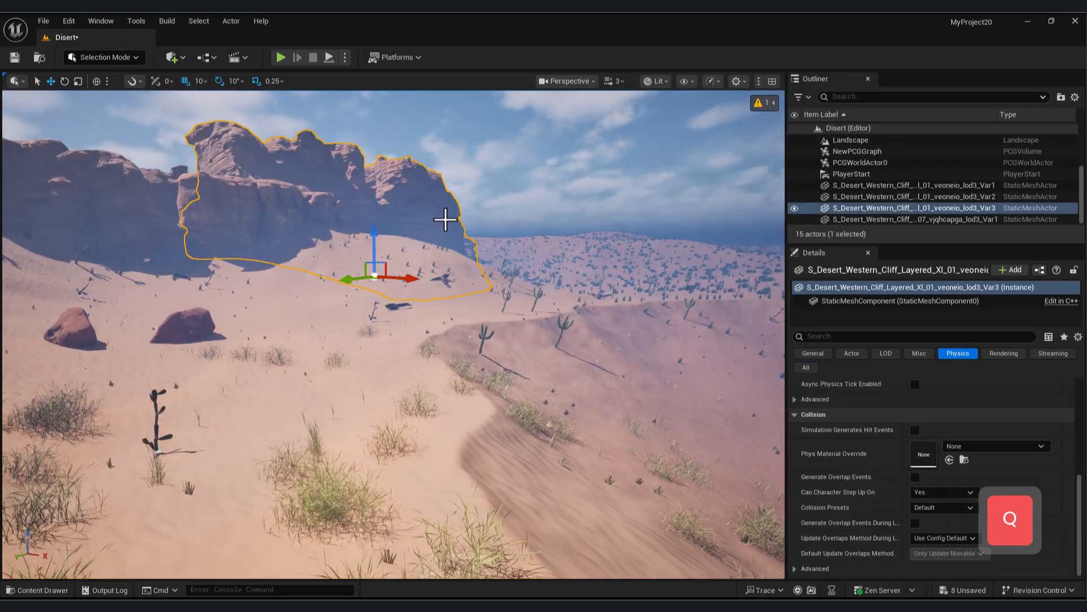
key("ctrl+c")
key("ctrl+v")
left_click_drag(378, 271, 501, 270)
key("e")
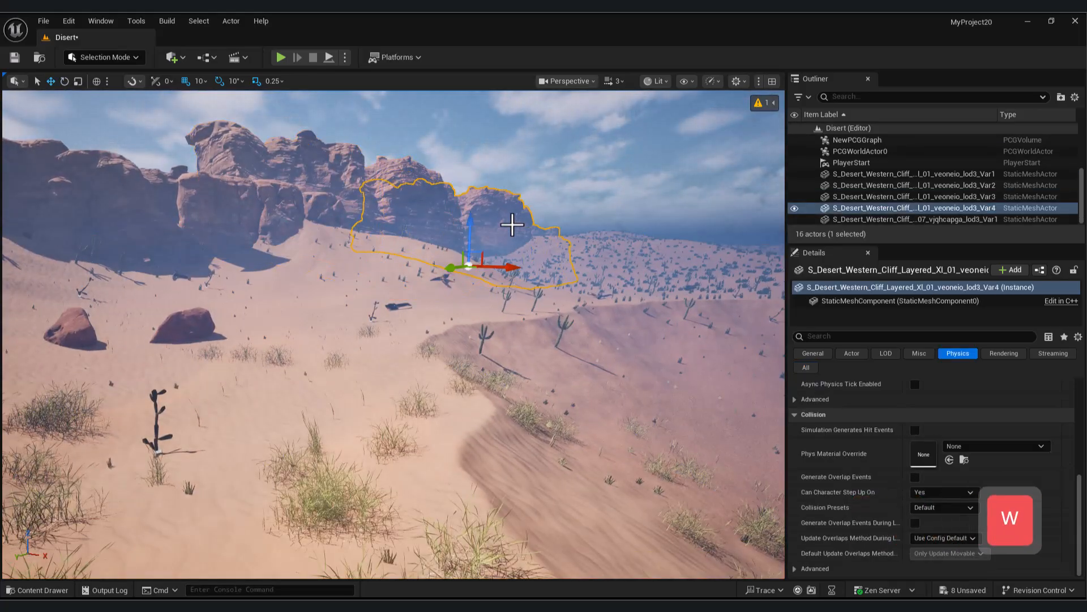
Duplicate the Xl_07 cliff and move the copy to the far end of the cliff wall.
left_click(248, 213)
left_click_drag(235, 267, 348, 264, "alt")
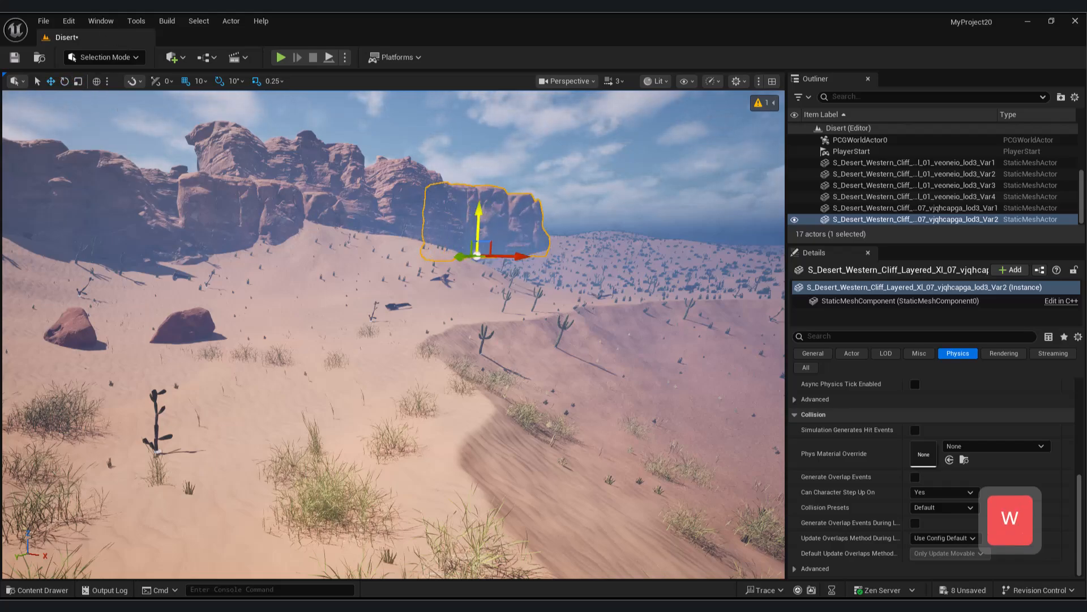
key("s")
right_click_drag(607, 399, 614, 362)
key("d")
left_click(231, 284)
left_click(531, 212)
right_click_drag(532, 212, 560, 214)
key("w")
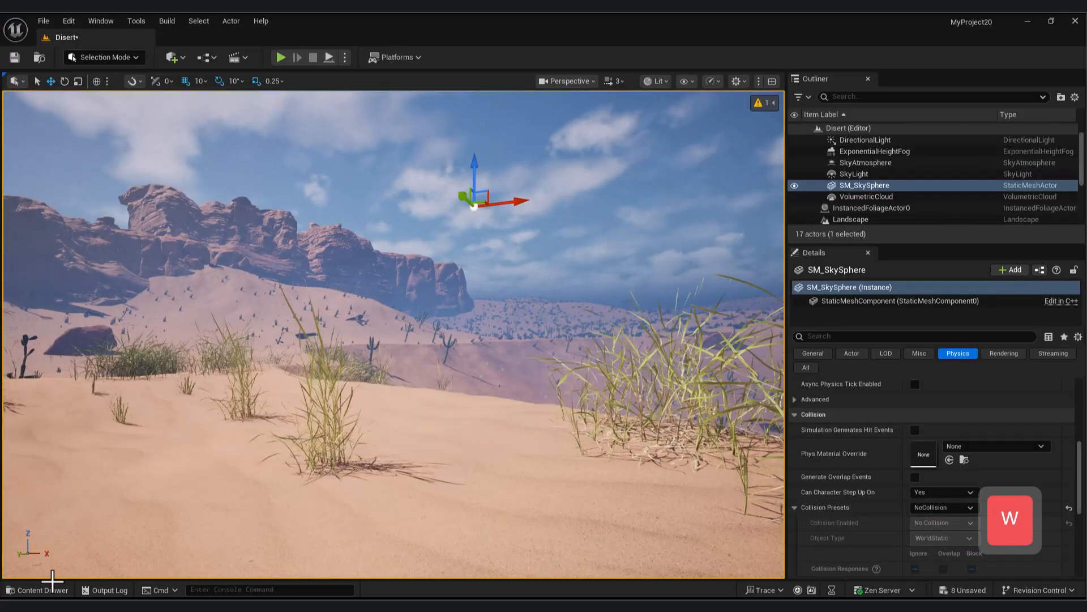
Place the Desert Western Cliff Layered Xl_14 mesh on the near dune and move it to the side of the view.
left_click(50, 589)
left_click(96, 503)
left_click_drag(335, 453, 294, 380)
right_click_drag(295, 380, 255, 386)
key("a")
key("w")
key("e")
left_click_drag(377, 464, 124, 429)
key("w")
key("e")
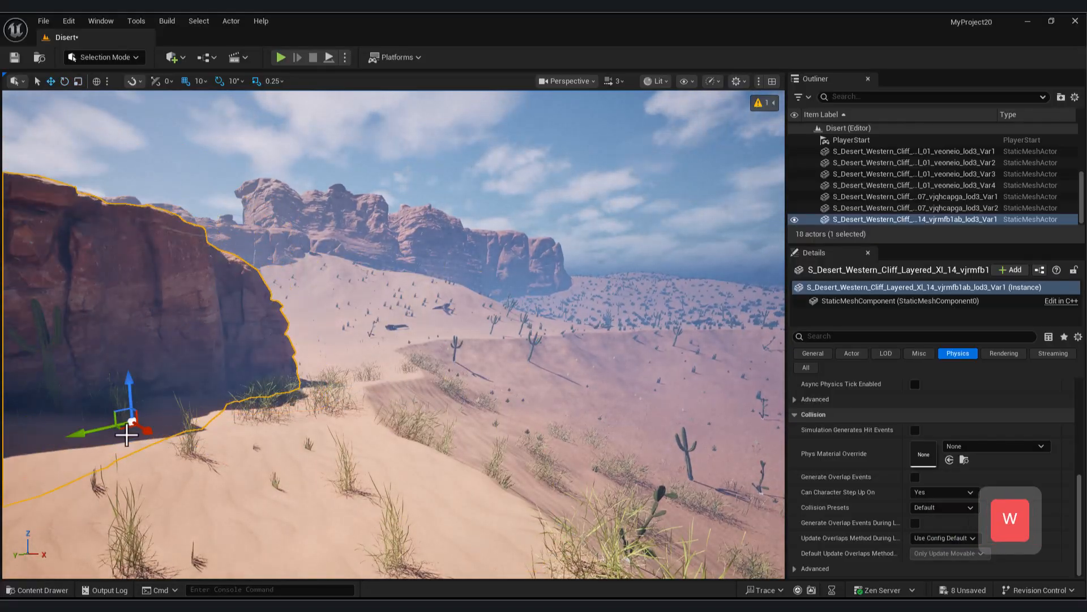
Shift the Xl_14 cliff across the sand to sit beside the dead branch and the boulders.
left_click_drag(68, 403, 85, 416)
left_click(317, 396)
key("a")
right_click_drag(317, 397, 199, 323)
key("q")
key("e")
key("a")
left_click(284, 398)
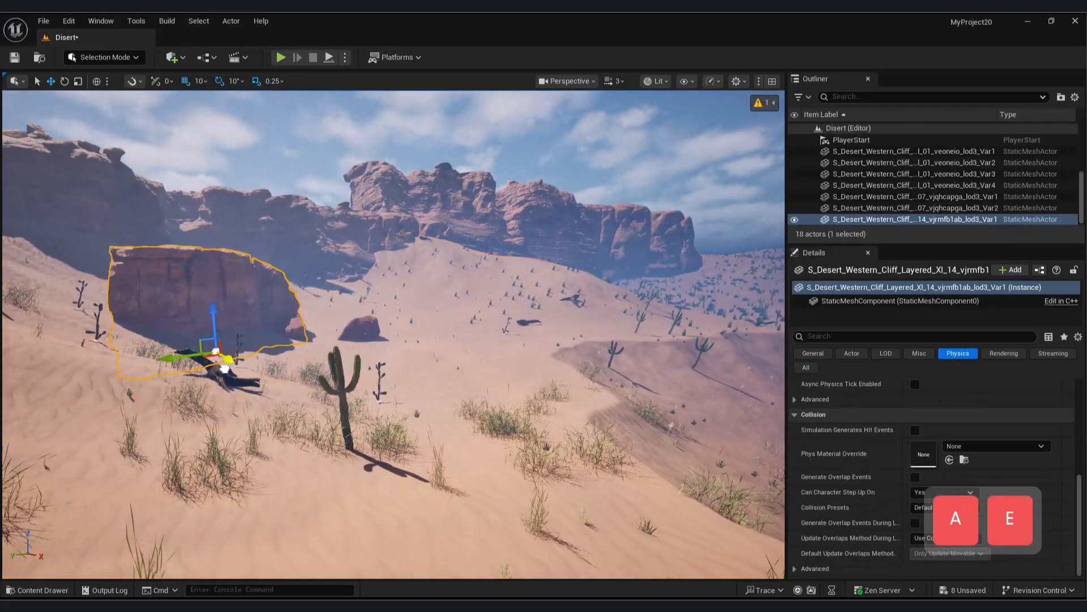
left_click_drag(256, 376, 231, 368)
key("w")
right_click_drag(231, 368, 235, 295)
Copy the Xl_01 cliff, rotate the copy and move it into place along the near side of the valley.
key("a")
key("e")
left_click(238, 226)
key("ctrl+c")
key("ctrl+v")
left_click_drag(264, 309, 233, 352)
key("e")
right_click_drag(232, 352, 266, 351)
key("d")
right_click_drag(640, 368, 595, 396)
key("w")
left_click(458, 352)
key("w")
left_click_drag(417, 406, 396, 369)
Copy the Xl_14 cliff, place the copy at the far end of the distant wall and adjust its rotation and scale.
left_click(517, 433)
key("s")
right_click_drag(517, 432, 541, 271)
key("d")
key("a")
left_click(541, 271)
key("ctrl+c")
key("ctrl+v")
right_click_drag(208, 303, 86, 350)
key("e")
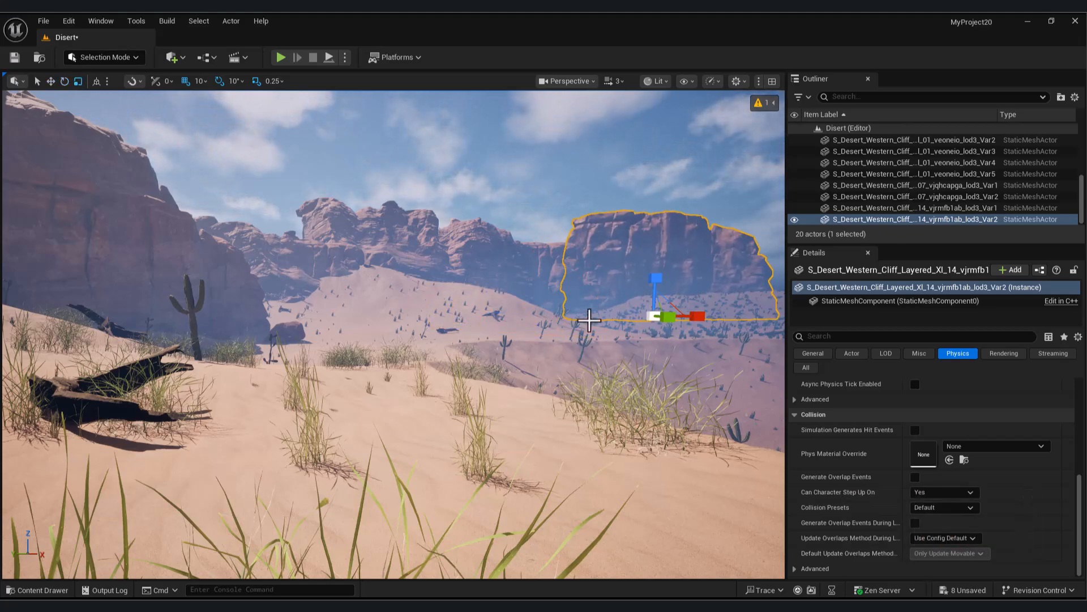
Add a Cine Camera Actor on the dune facing the cacti and distant cliffs, and look through it in the viewport.
left_click(615, 396)
key("w")
right_click_drag(615, 396, 637, 383)
key("d")
key("w")
key("d")
key("s")
key("a")
key("e")
key("a")
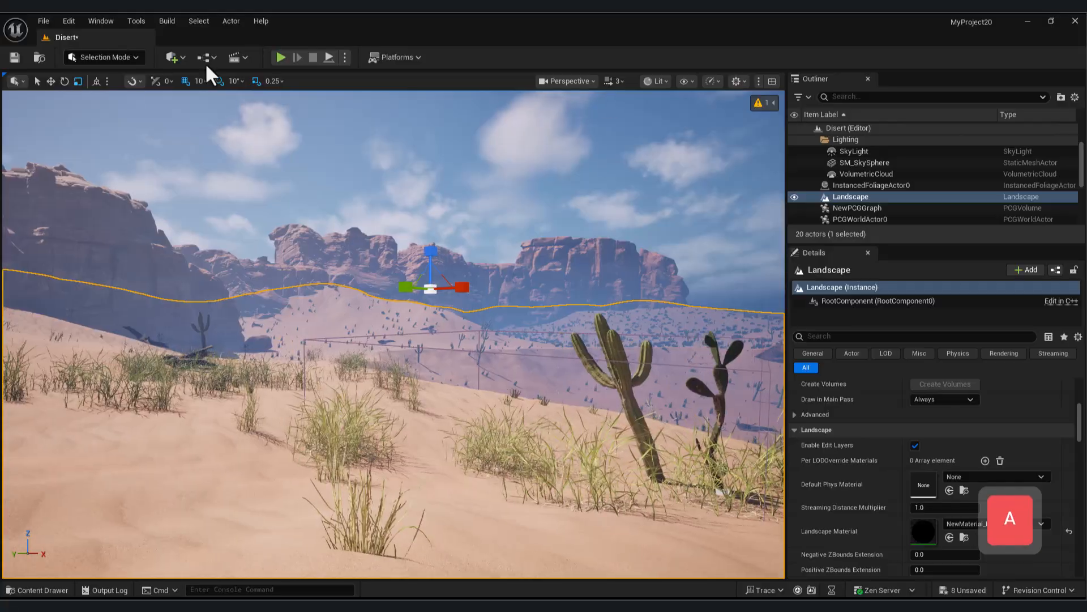
left_click(171, 57)
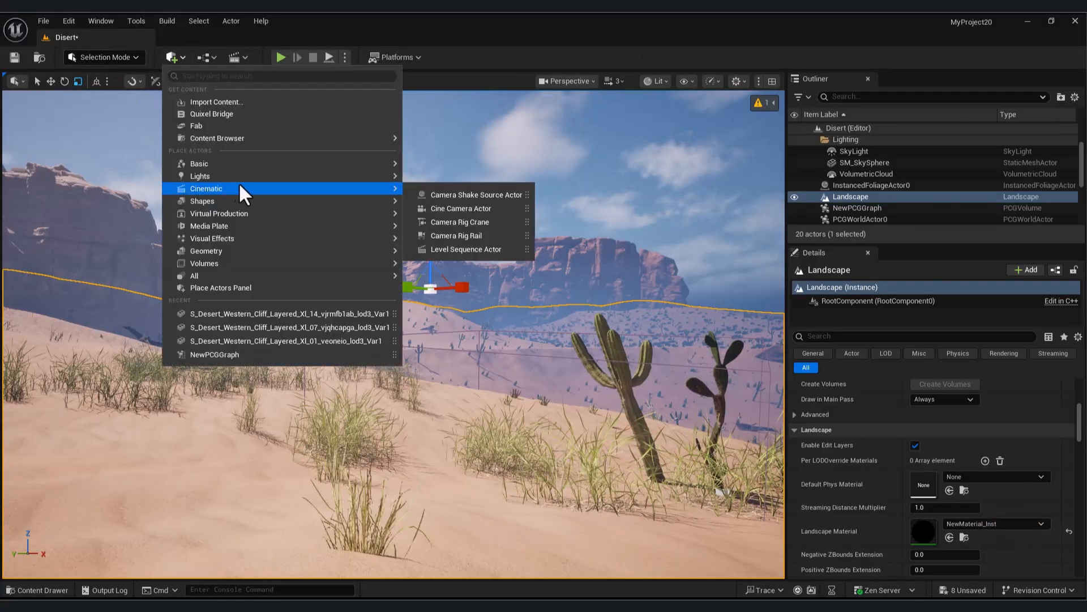
left_click_drag(485, 222, 417, 304)
left_click(567, 82)
left_click(598, 145)
Adjust the camera's viewpoint and set its filmback to 16:9 DSLR.
right_click_drag(566, 271, 566, 272)
key("s")
key("e")
left_click_drag(1076, 425, 1075, 381)
left_click(943, 506)
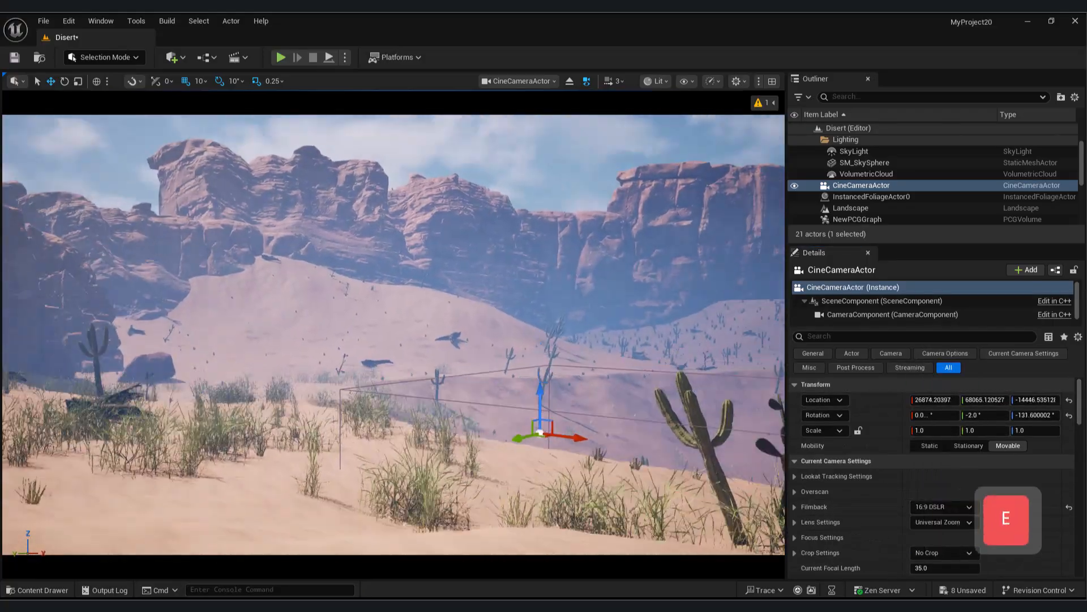
Reframe the shot so the cacti stand in front of the valley and the distant cliff wall.
right_click_drag(567, 272, 567, 272)
key("d")
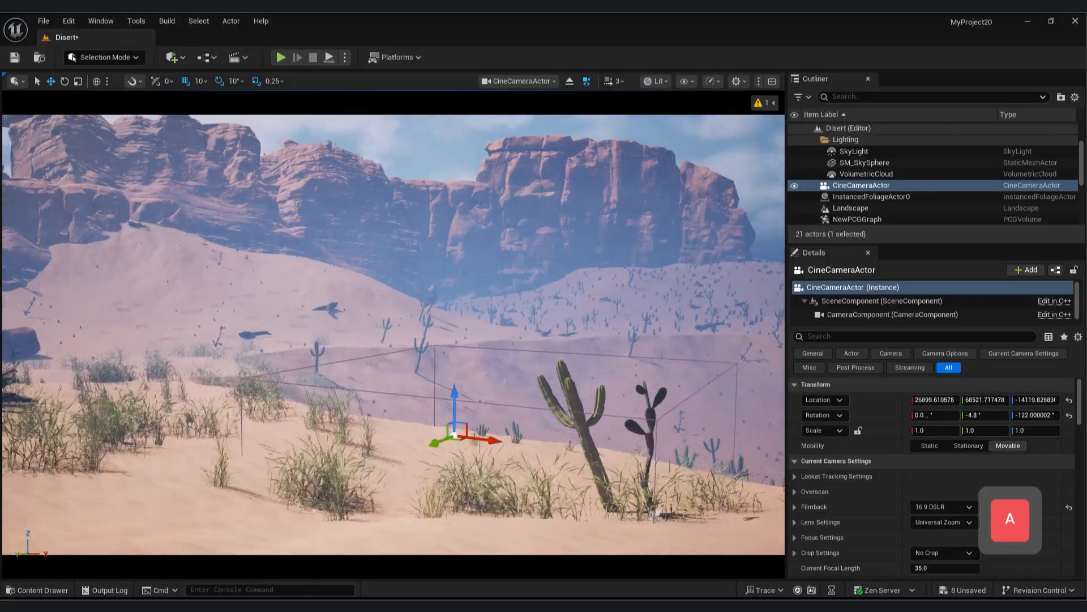
key("q")
right_click_drag(566, 272, 566, 272)
key("s")
key("s")
key("d")
Copy the nearby Xl_14 cliff, rotate the copy and move it to the side of the camera shot.
left_click(75, 239)
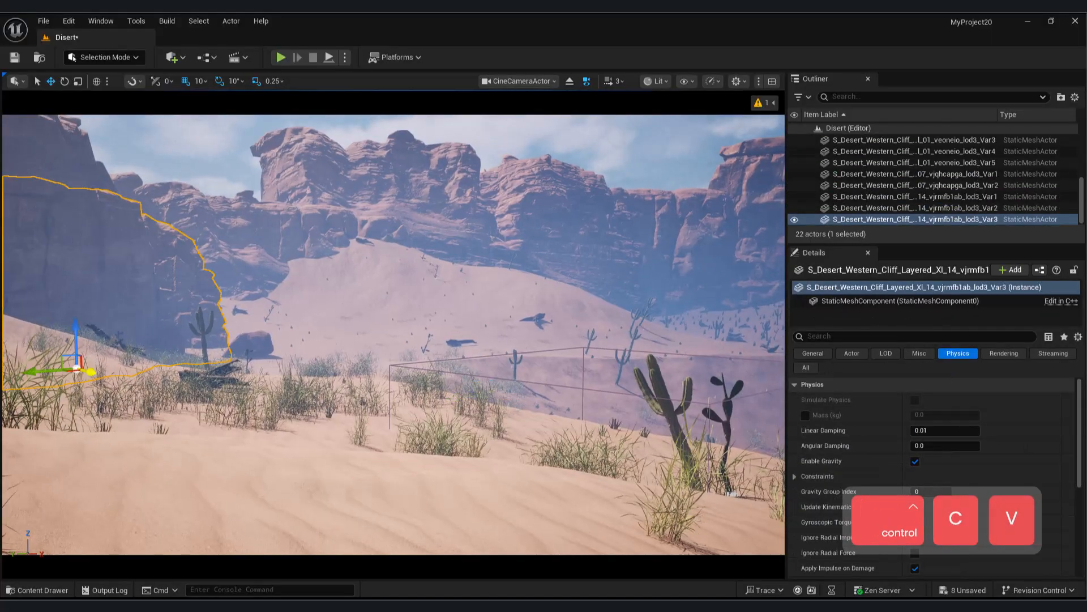
key("e")
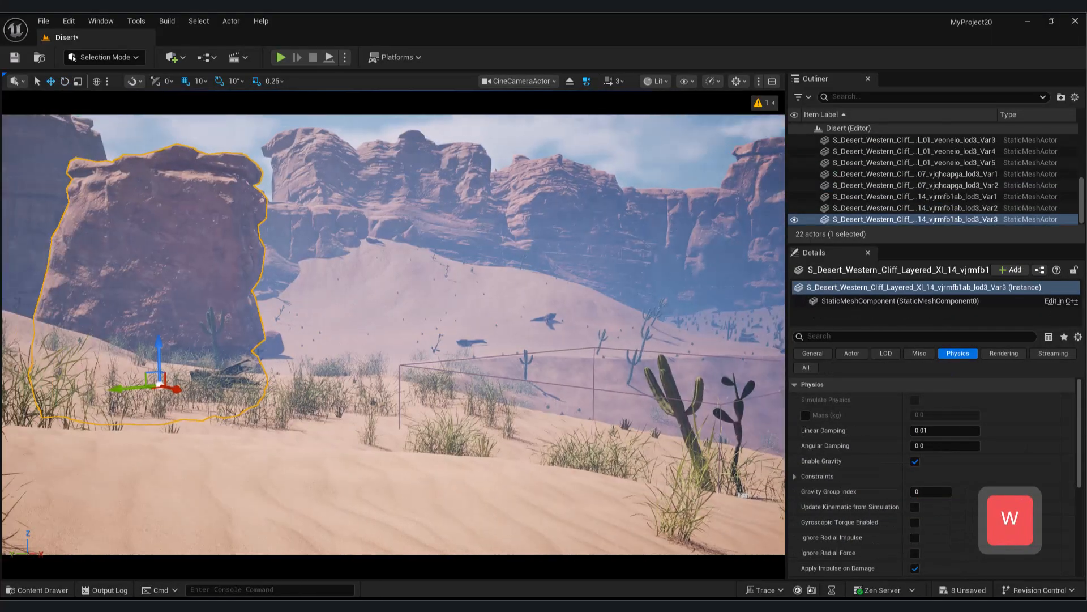
left_click(391, 317)
Lower the camera speed to about 0.33 and reframe the shot with the dead tree stump in the foreground.
right_click_drag(391, 317, 391, 317)
key("a")
key("q")
right_click_drag(424, 373, 424, 373)
key("w")
key("e")
right_click_drag(405, 324, 405, 323)
key("w")
key("d")
key("a")
key("d")
scroll(1065, 414, "down", 5)
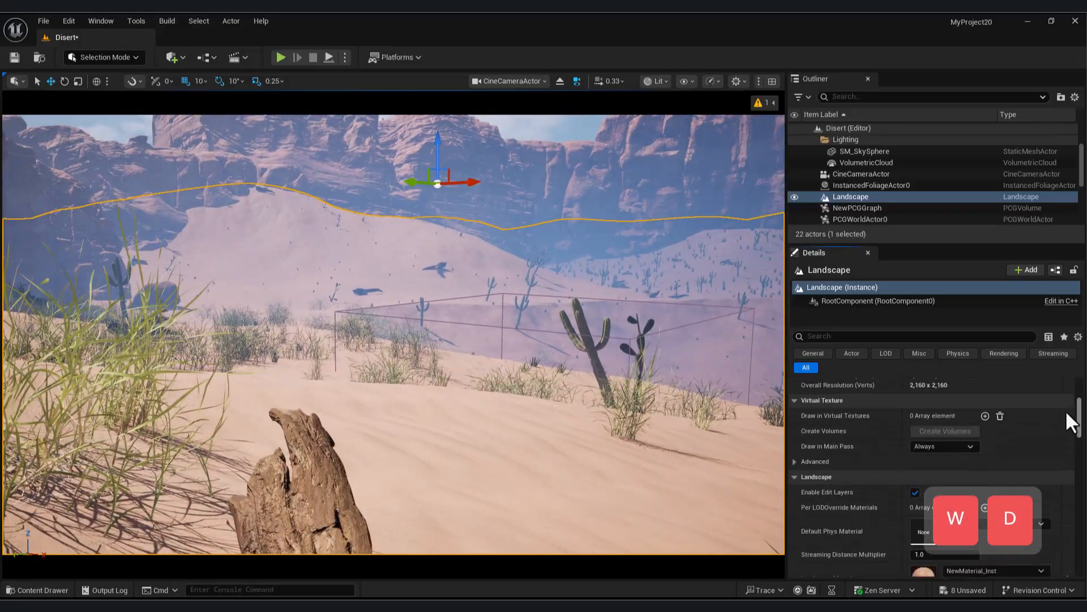
Set the CineCameraActor's focal length to about 28.5 and pull the camera back from the foreground grass.
left_click(861, 173)
left_click_drag(945, 483, 902, 493)
key("a")
mouse_move(404, 323)
right_mouse_down()
mouse_move(405, 343)
mouse_move(404, 315)
right_mouse_up()
key("s")
Copy the Xl_14 cliff again, rotate the copy and move it next to the foreground grass.
left_click(73, 291)
key("ctrl+c")
key("ctrl+v")
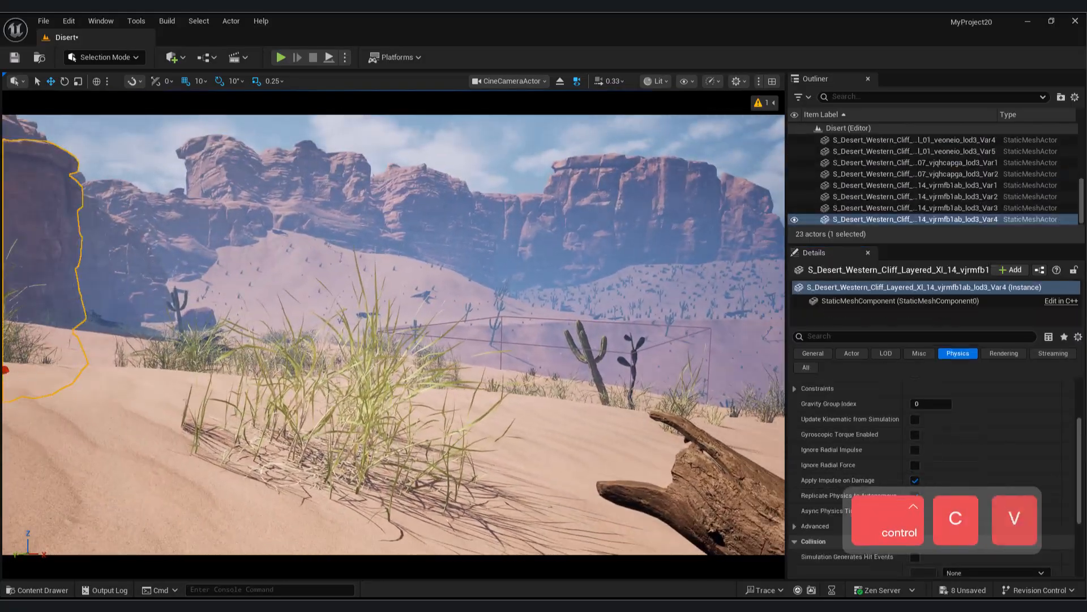
key("e")
left_click_drag(230, 406, 224, 416)
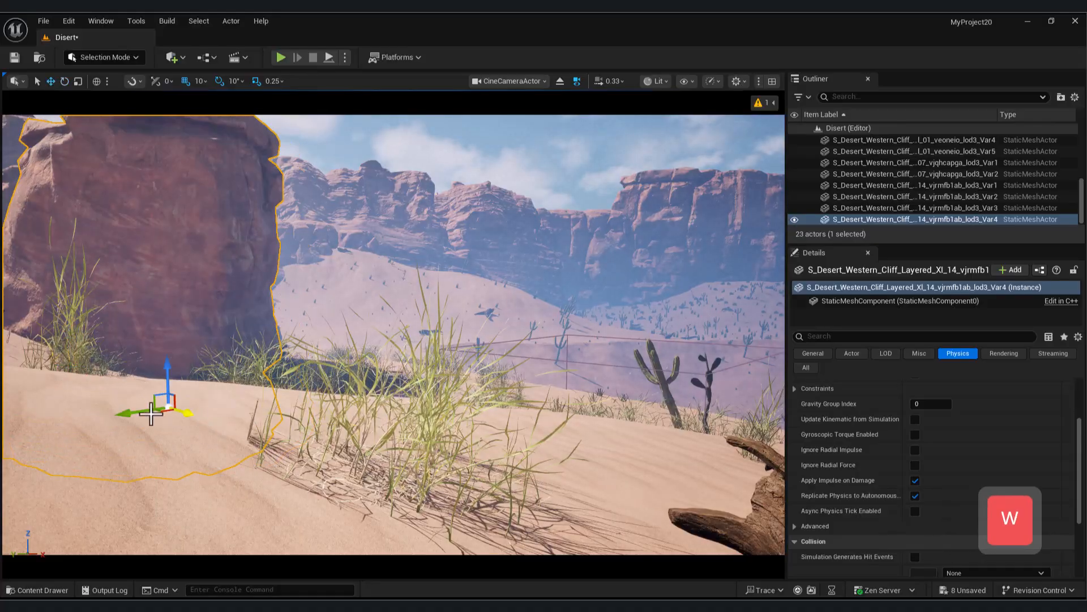
Reframe the camera so the dead stump and near cliff border one side and the cacti stay beyond open sand.
left_click(584, 447)
right_click_drag(585, 448, 634, 470)
key("s")
key("a")
key("d")
key("s")
key("d")
key("e")
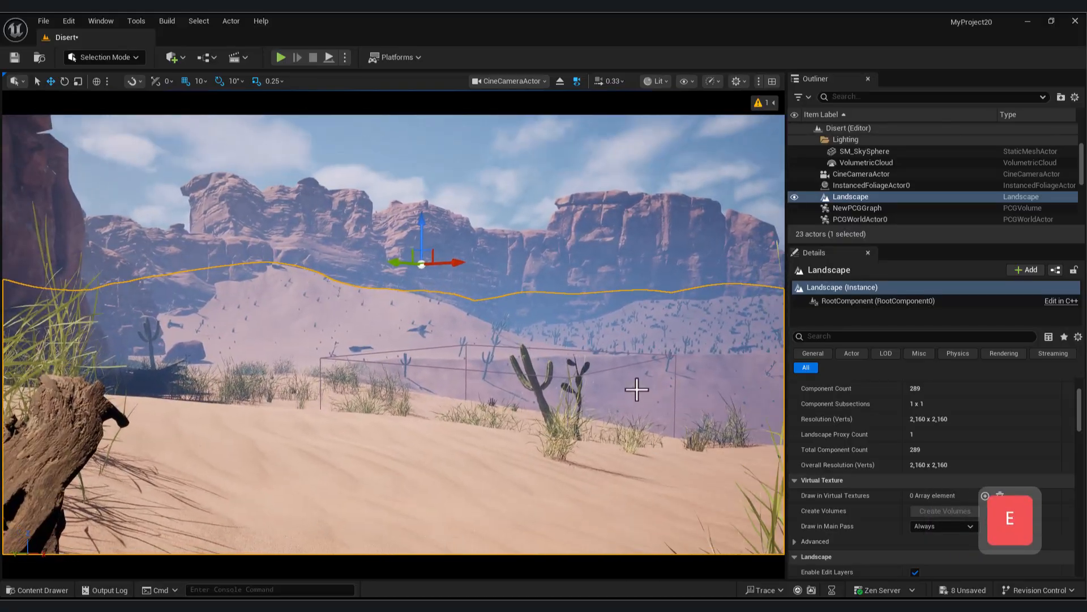
left_click(528, 185)
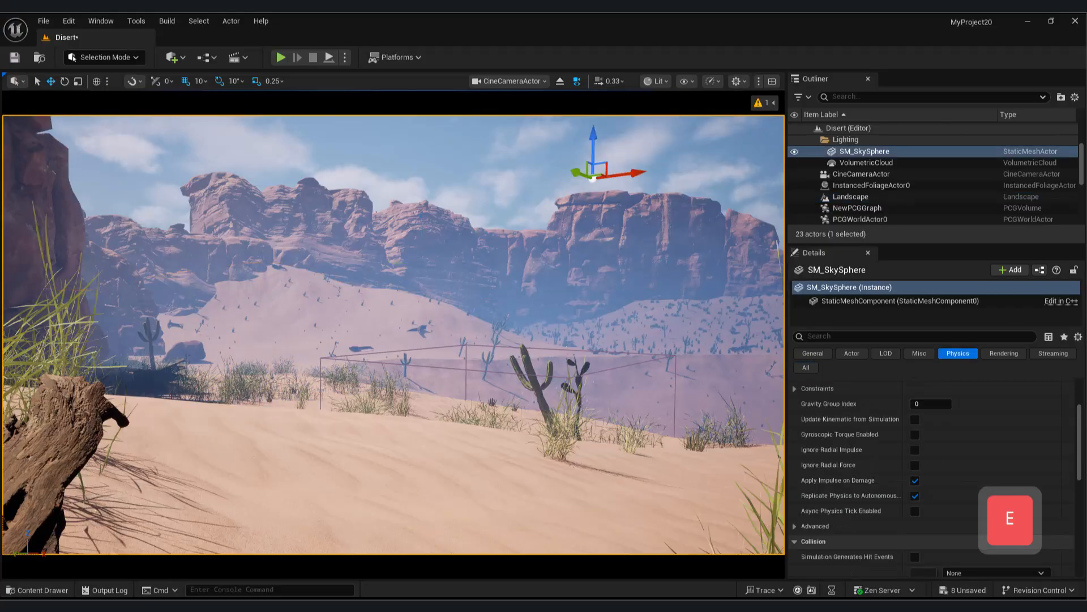
key("alt+l")
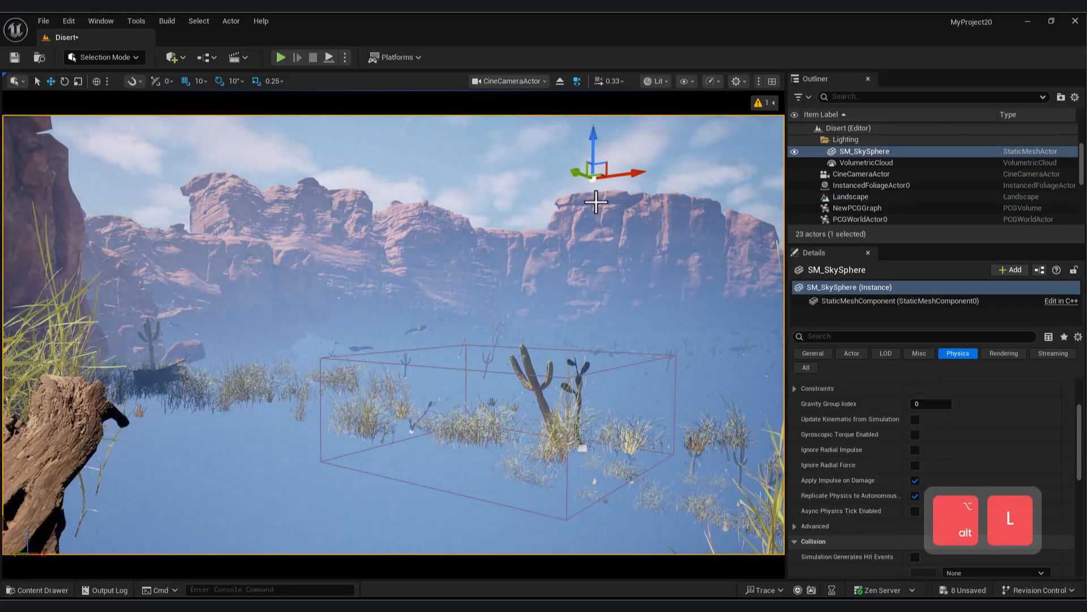
key("alt+l")
Rotate the sun through several angles and leave it low above the near cliffs, backlighting the canyon and sand ripples.
key("ctrl+l")
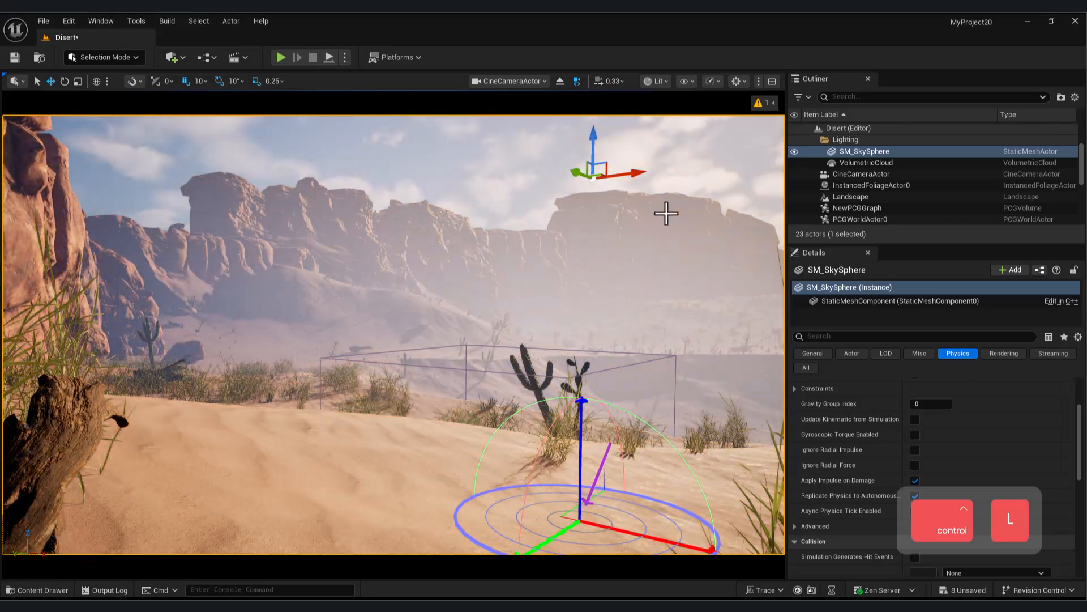
key("ctrl+l")
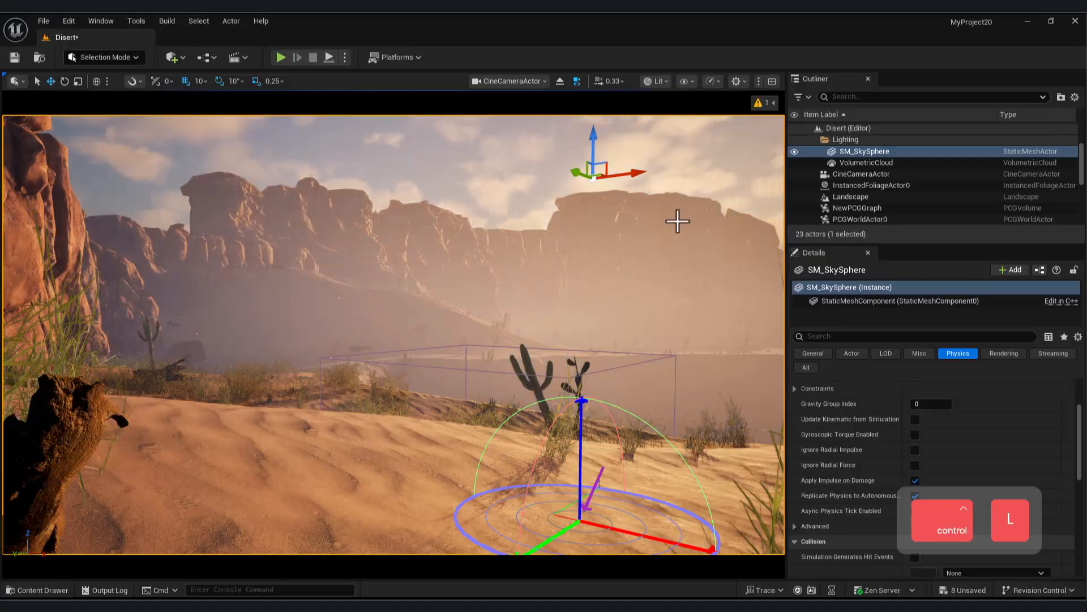
key("ctrl+l")
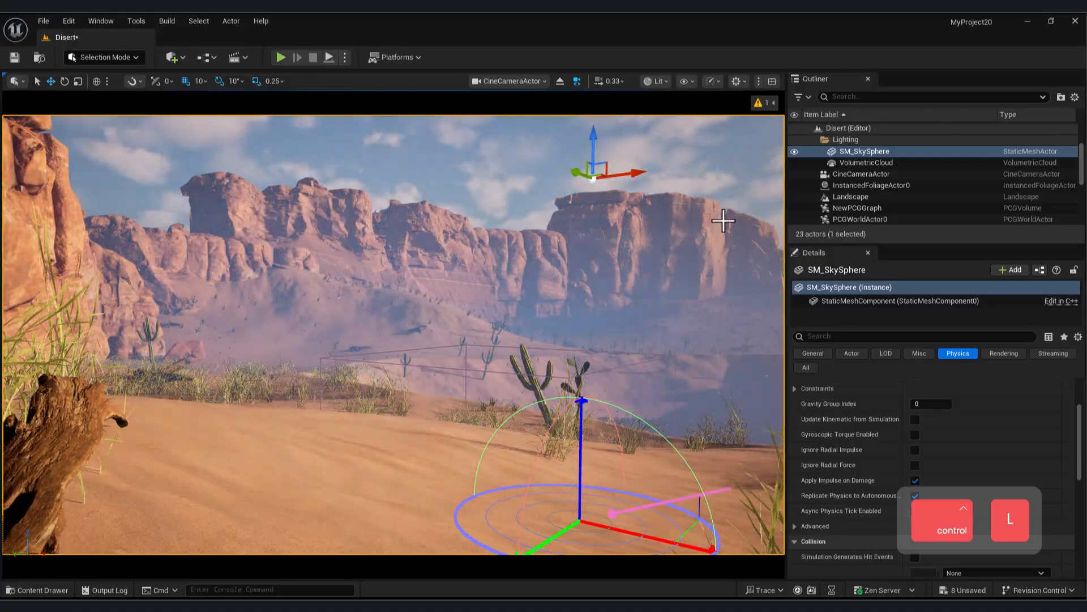
key("ctrl+l")
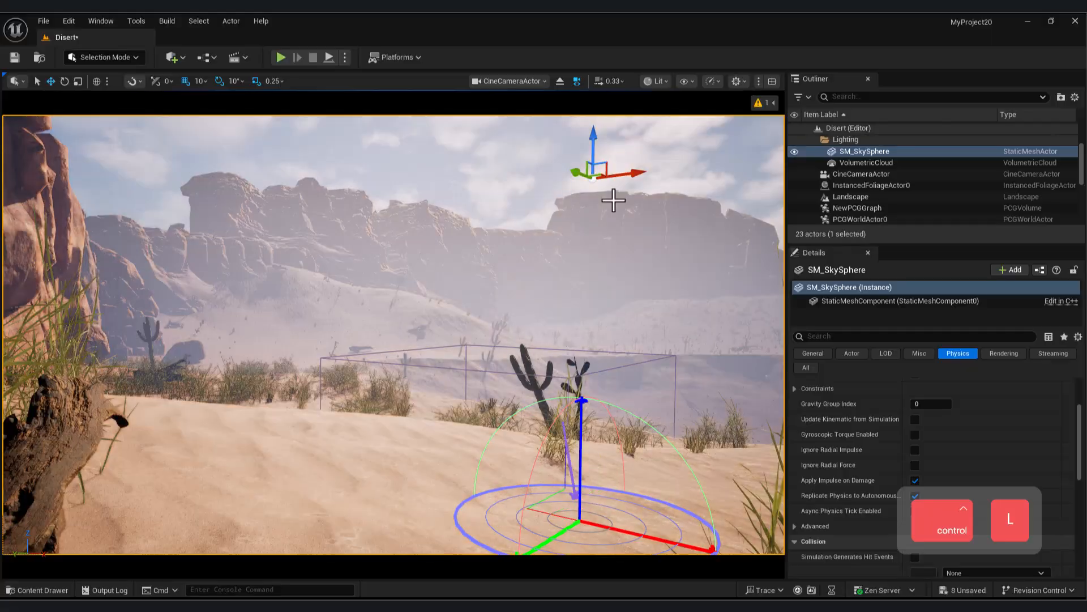
key("ctrl+l")
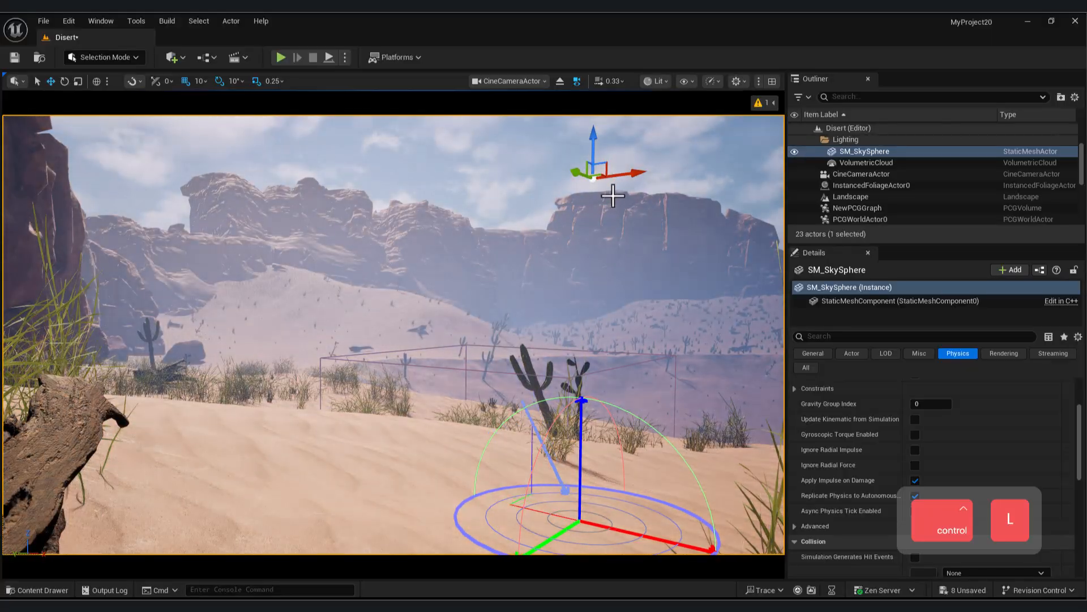
key("ctrl+l")
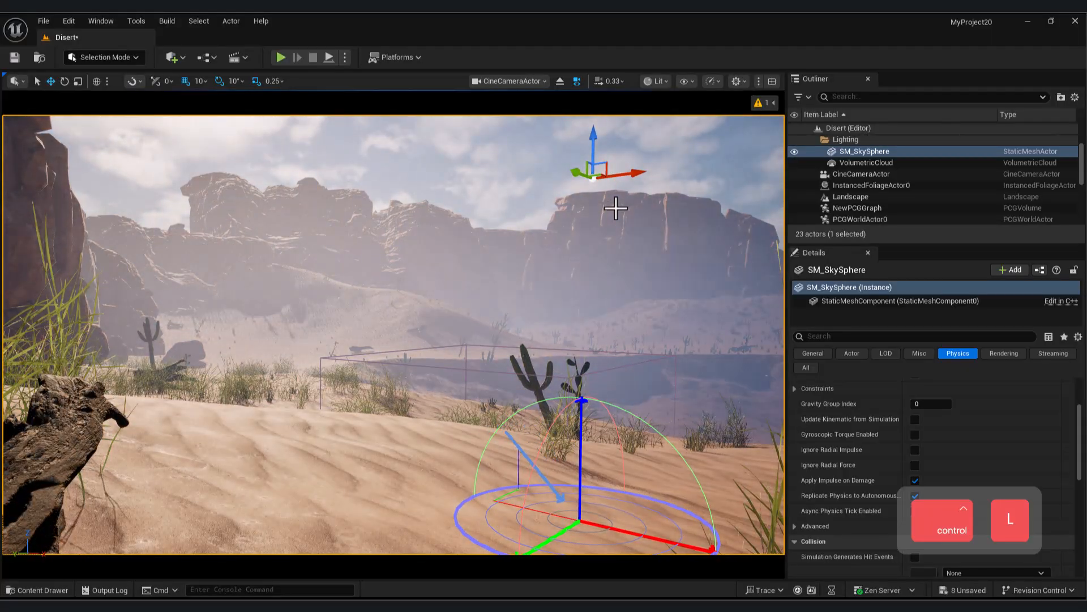
key("ctrl+l")
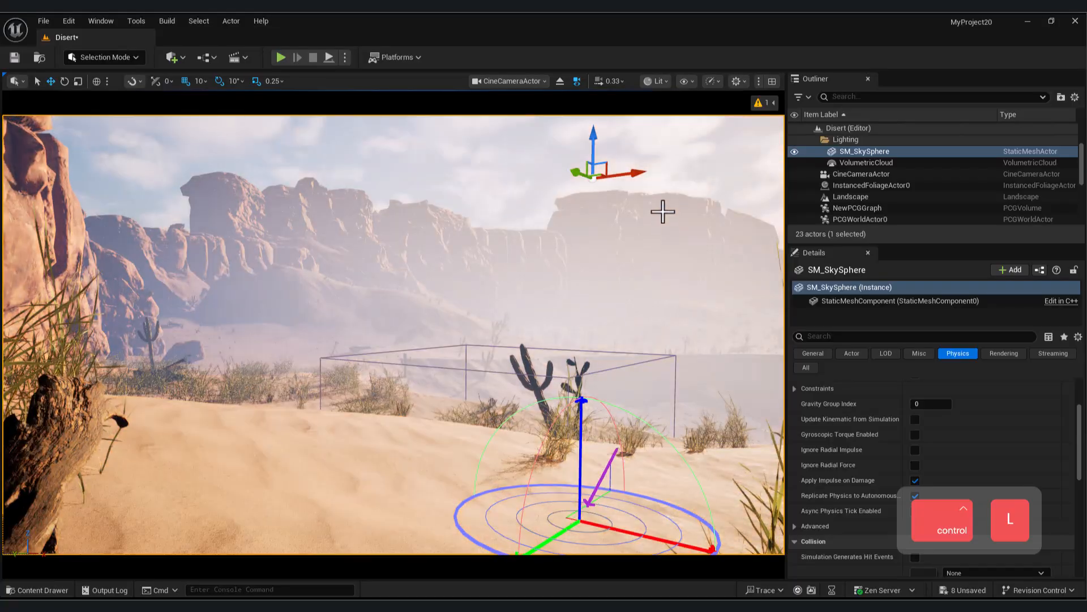
key("ctrl+l")
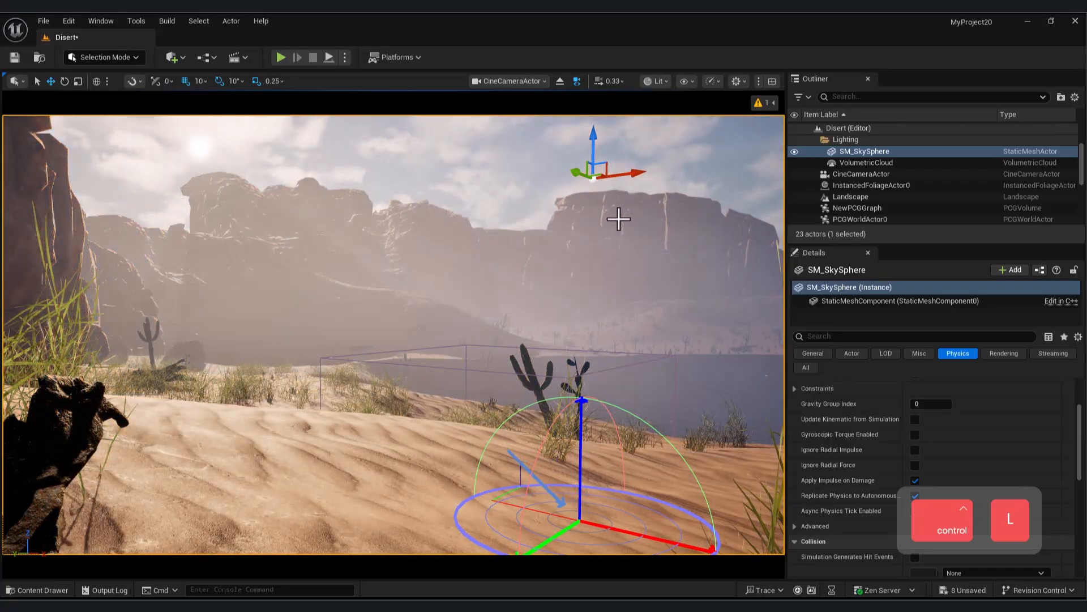
key("ctrl+l")
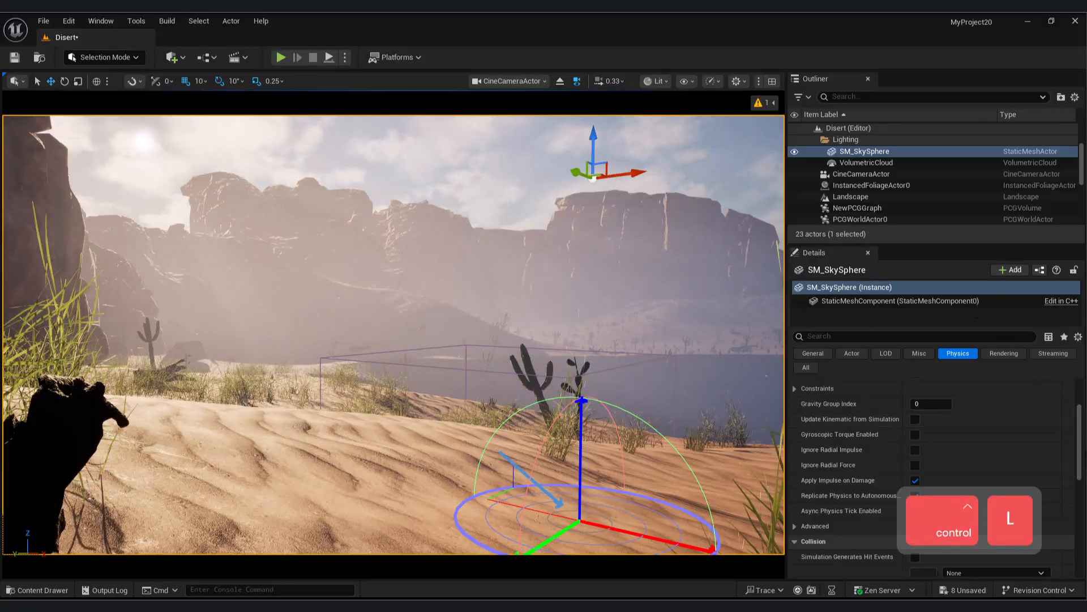
Select the CineCameraActor and review its lens, focal length and aperture settings.
scroll(1073, 447, "up", 3)
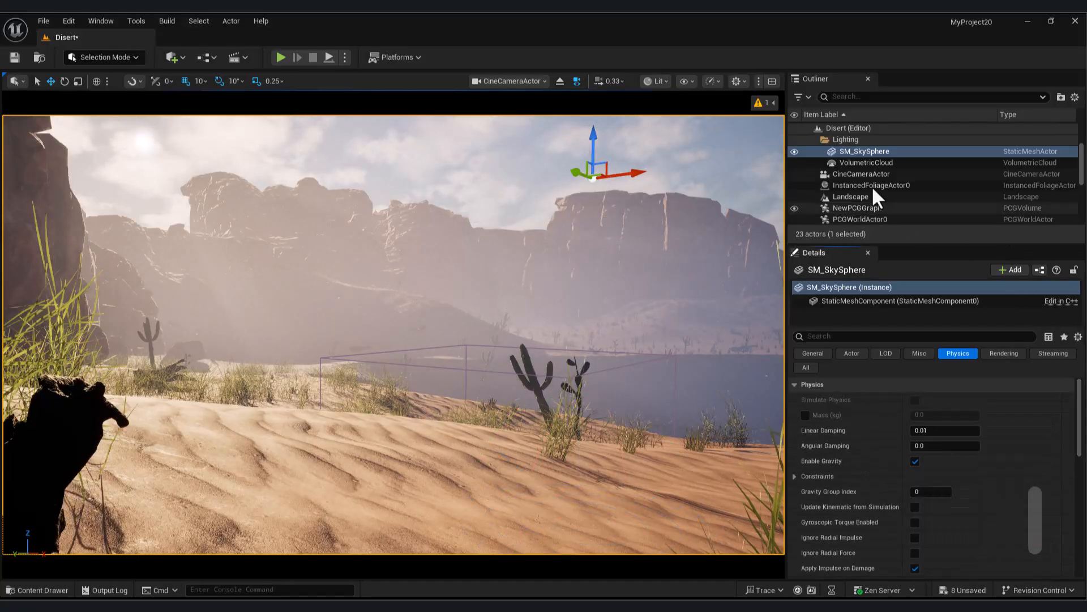
left_click(872, 174)
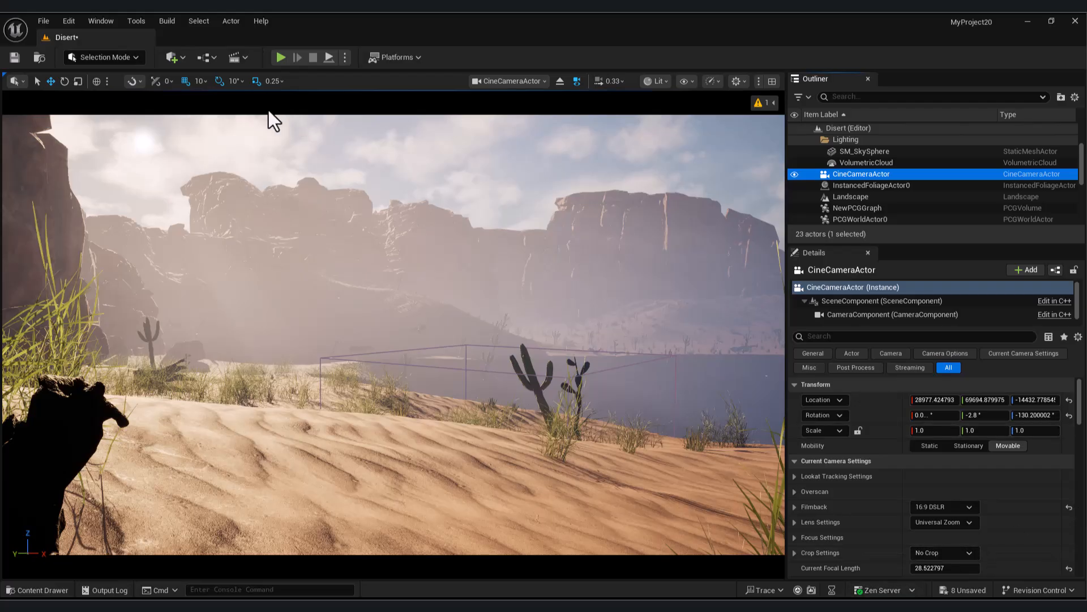
scroll(1079, 441, "down", 5)
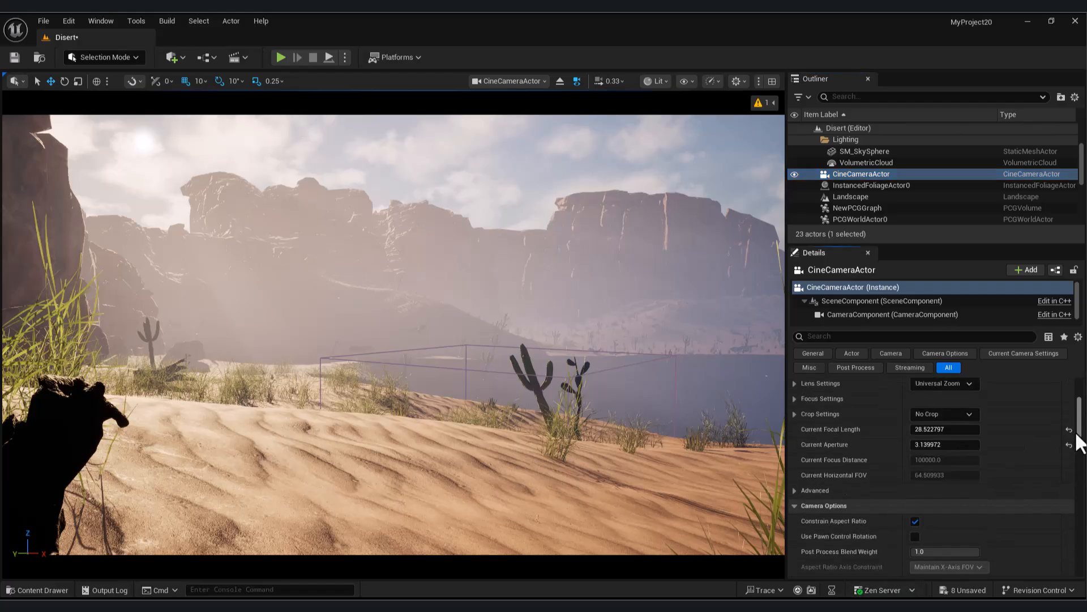
left_click(794, 383)
left_click(794, 383)
scroll(850, 460, "up", 1)
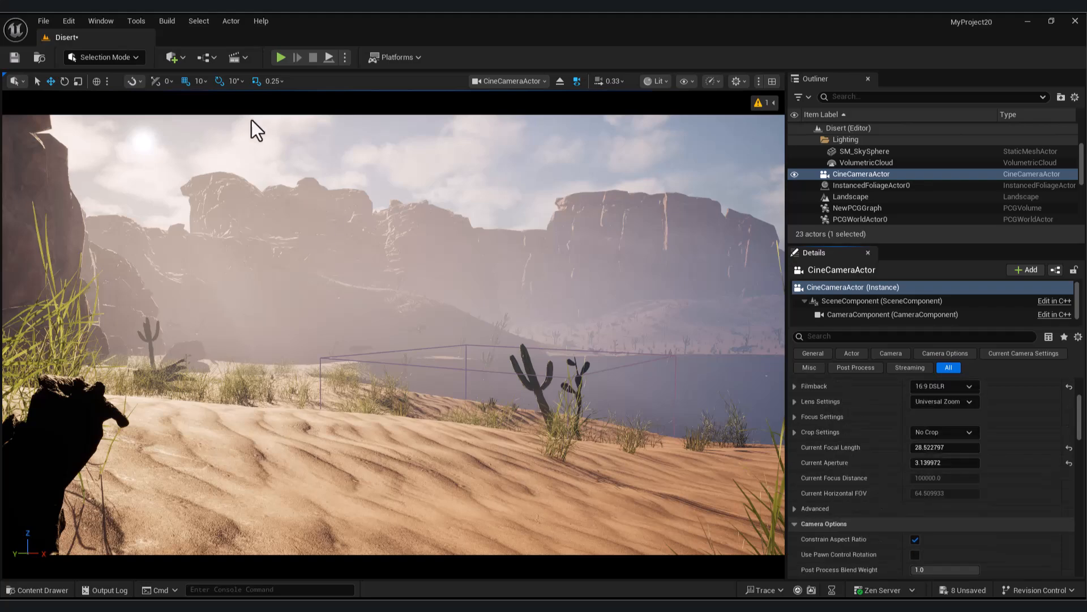
Enable the CineCameraActor's midtones Gain in color grading and set it to 1.2.
scroll(850, 453, "down", 5)
left_click(796, 451)
left_click(803, 511)
scroll(916, 513, "down", 2)
left_click(824, 499)
left_click(813, 500)
scroll(870, 483, "down", 1)
mouse_move(858, 519)
left_mouse_down()
mouse_move(833, 474)
mouse_move(851, 475)
mouse_move(856, 520)
left_mouse_up()
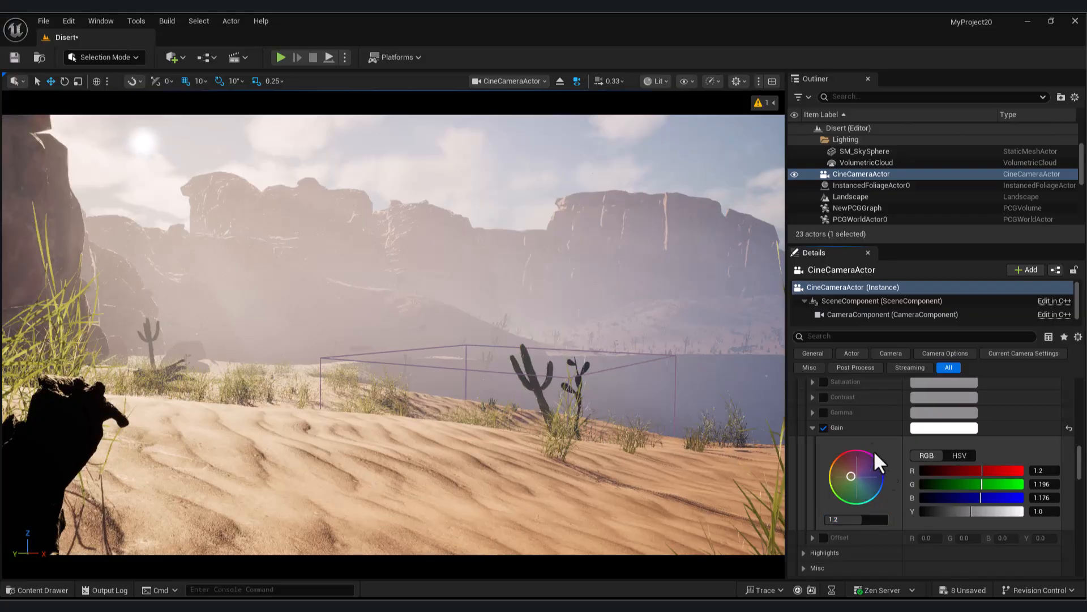
Enable the midtones Saturation override on the camera and set it to 0.88.
left_click(824, 382)
left_click(812, 381)
left_click_drag(855, 473, 848, 473)
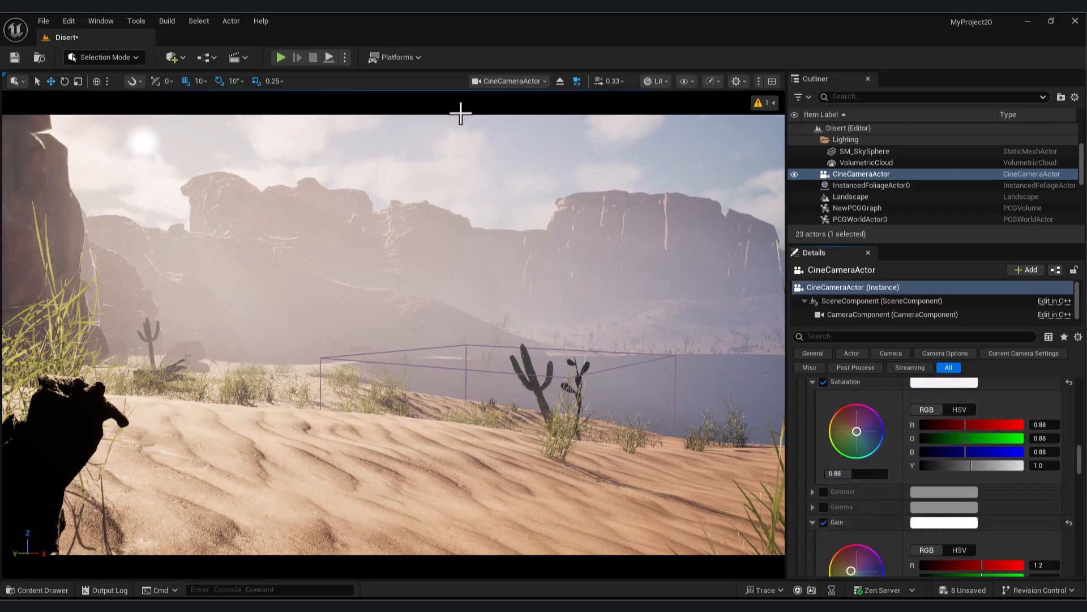
Rotate the sun so it lights the foreground cliff and sand from the side and throws the cactus shadow across the dune.
left_click(470, 159)
key("ctrl+l")
key("ctrl+l")
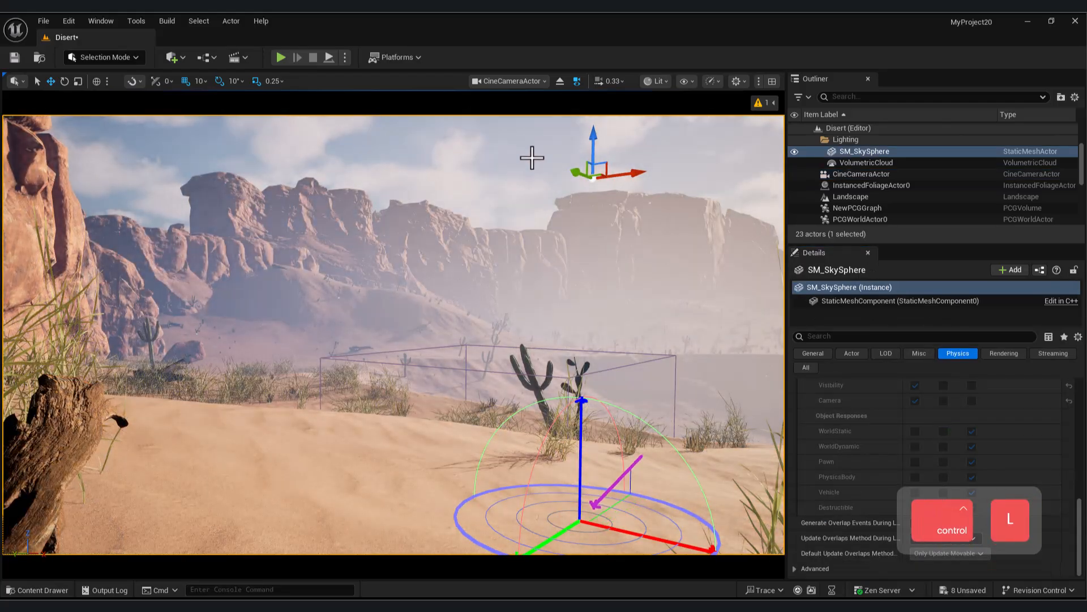
key("ctrl+l")
key("ctrl+l")
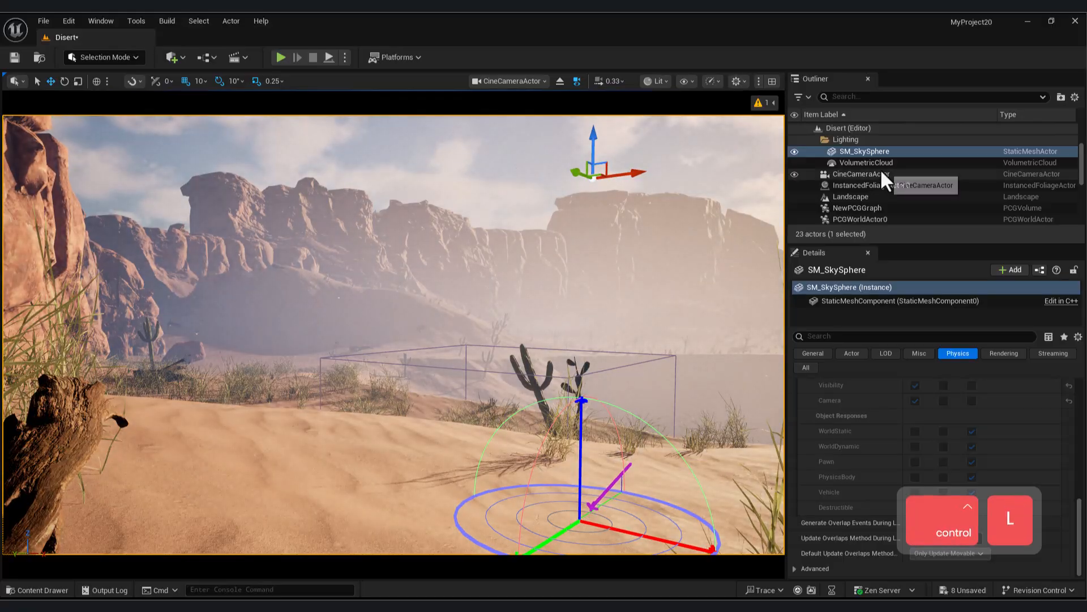
Set the ExponentialHeightFog's Fog Density to 0.00352.
scroll(888, 193, "up", 2)
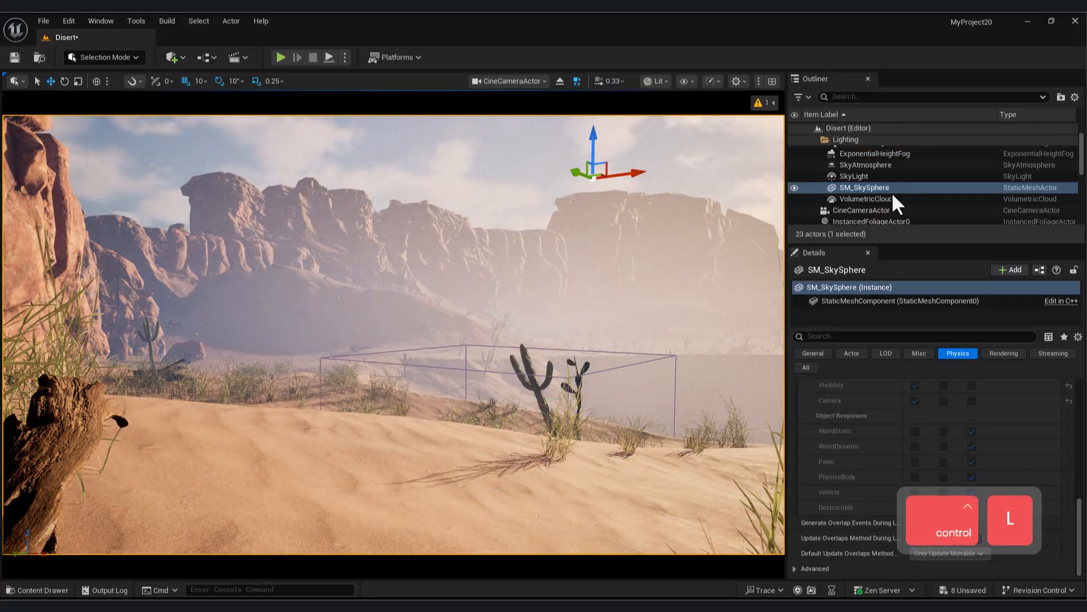
left_click(902, 163)
scroll(953, 423, "up", 3)
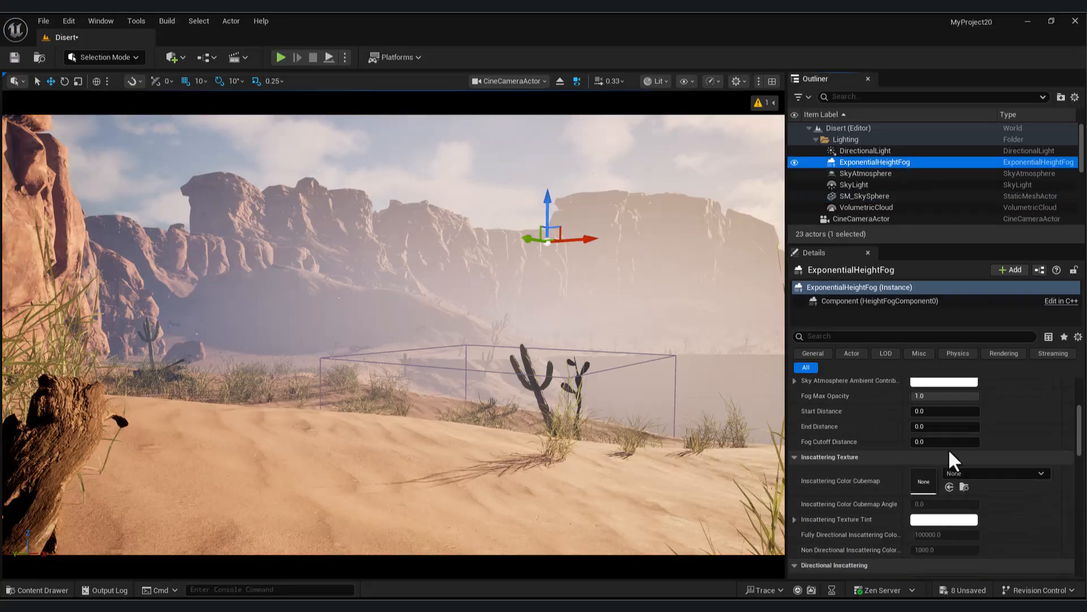
scroll(945, 455, "up", 4)
left_click_drag(939, 392, 920, 392)
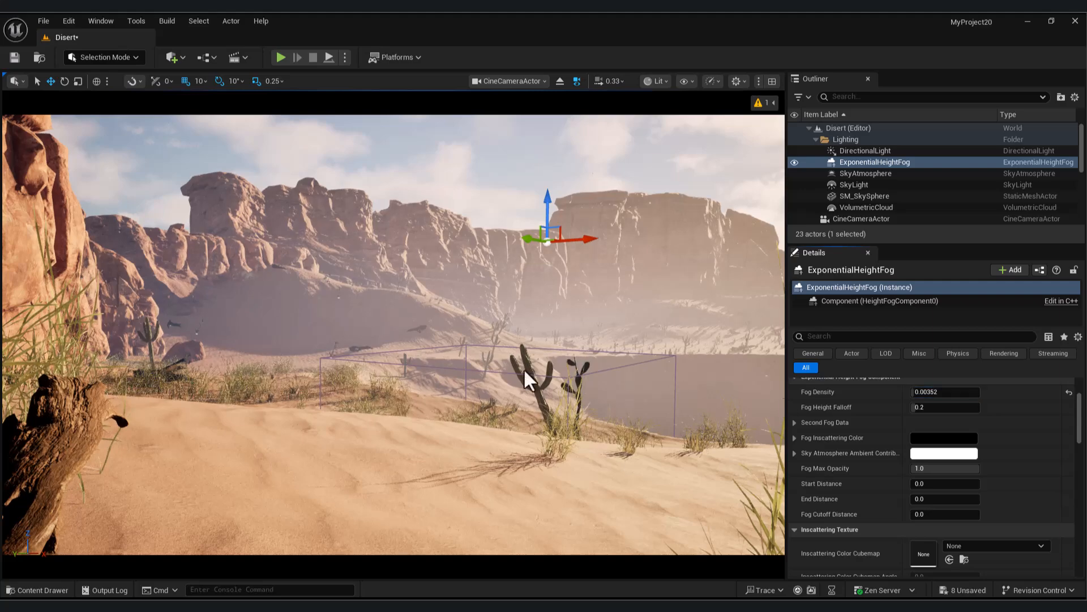
Reposition the camera slightly lower over the sand, keeping the near cliff and stump at the frame edge.
key("q")
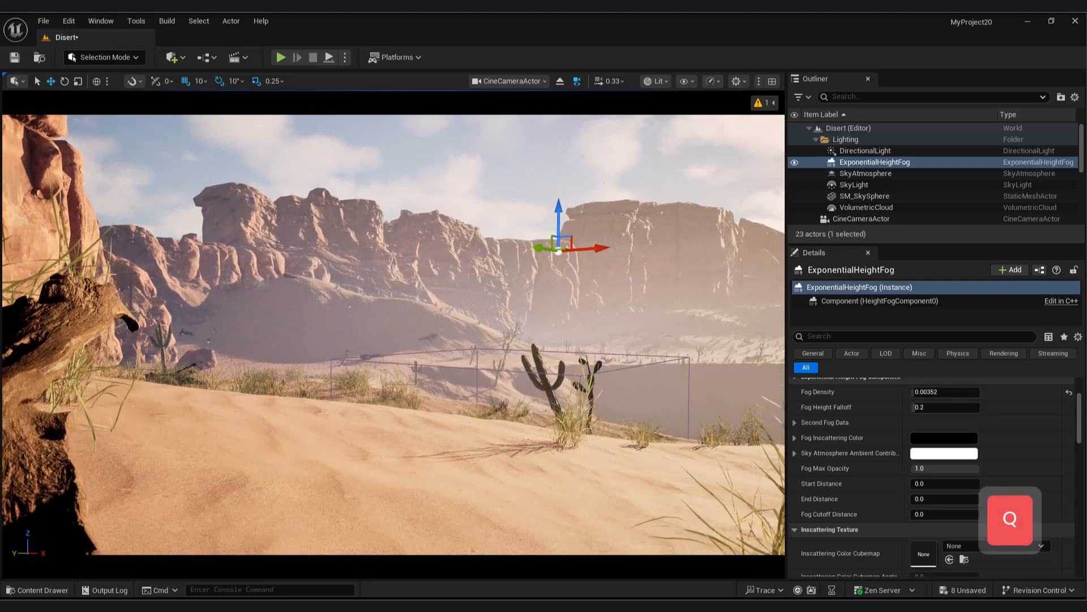
key("q")
key("d")
key("w")
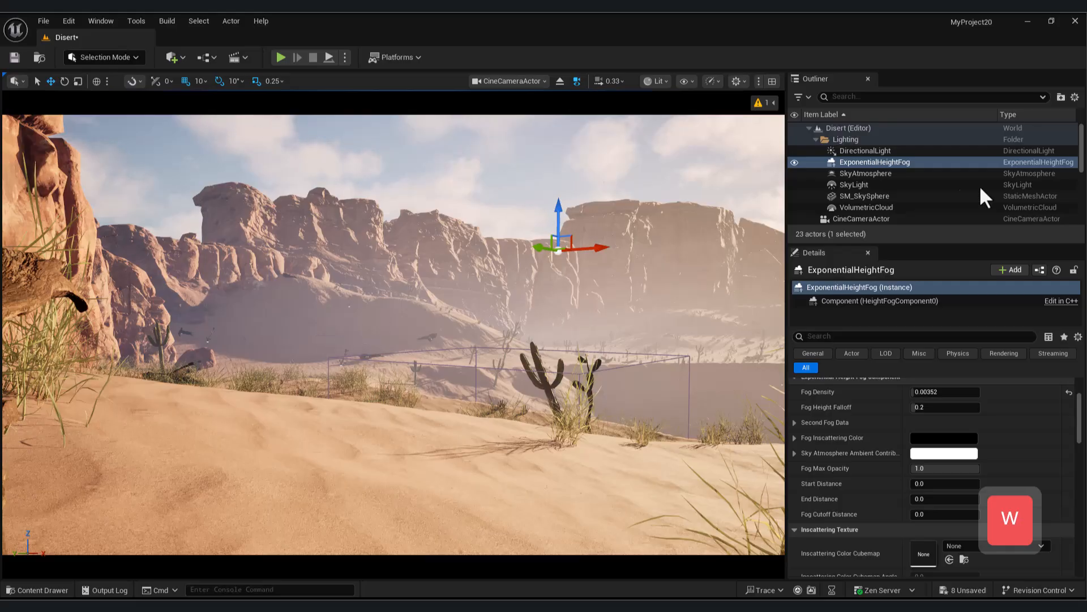
Enable the CineCameraActor's Vignette Intensity in the lens image effects and set it to about 0.72.
scroll(891, 215, "down", 3)
scroll(872, 185, "up", 2)
left_click(879, 211)
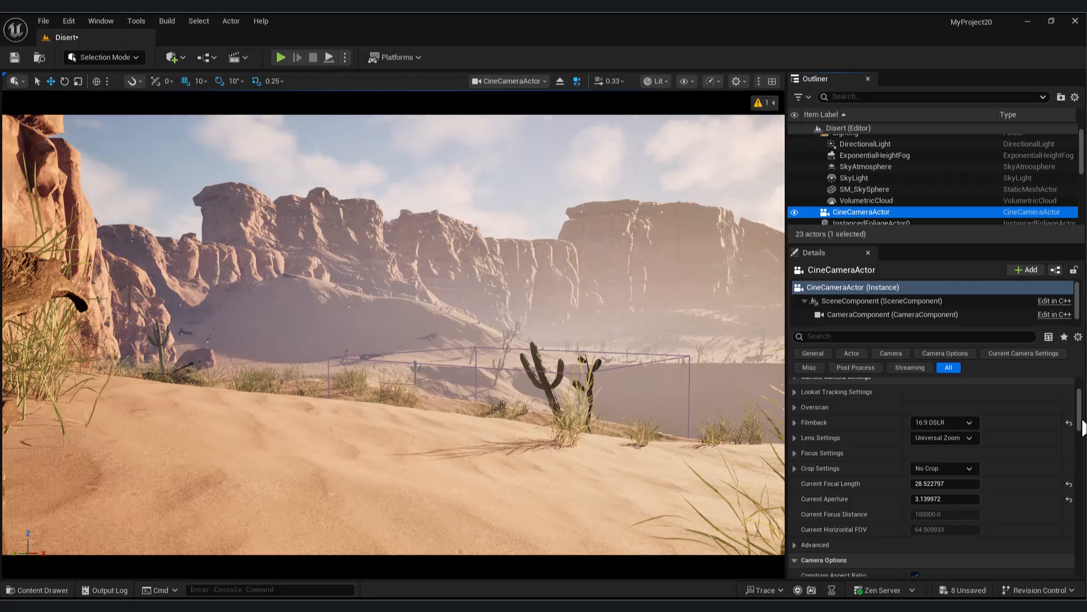
scroll(1076, 448, "down", 10)
scroll(1068, 473, "down", 5)
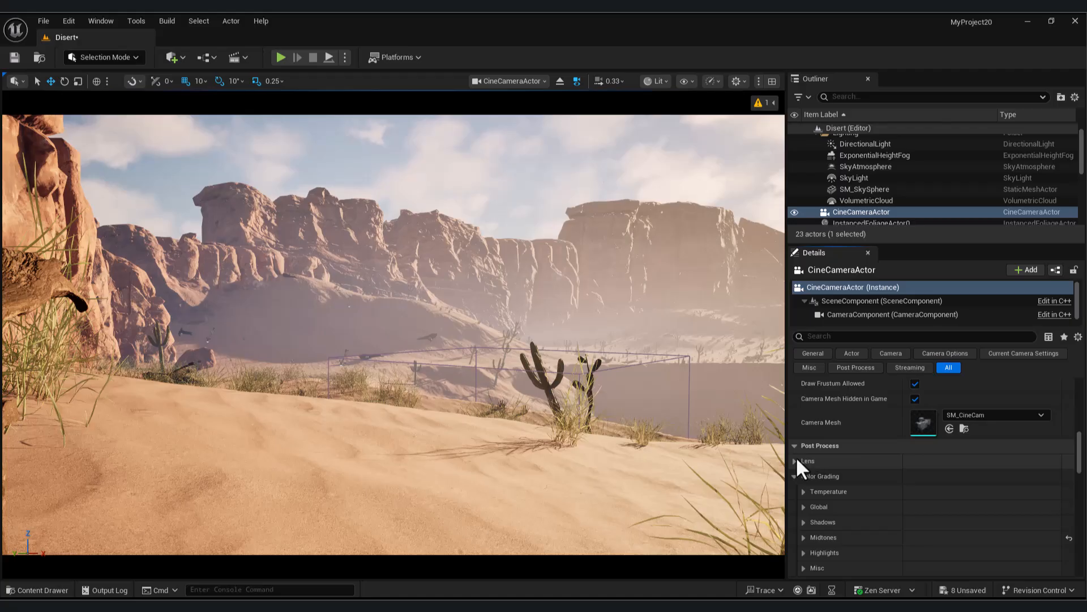
left_click(795, 461)
scroll(895, 488, "down", 2)
scroll(899, 488, "down", 2)
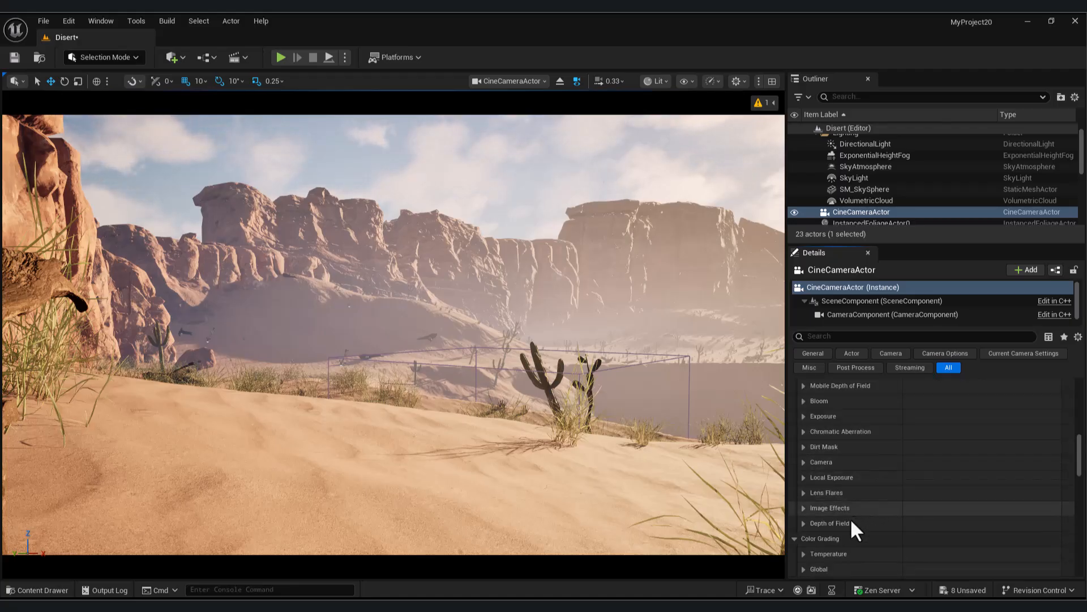
left_click(803, 508)
left_click(823, 523)
left_click_drag(934, 523, 960, 524)
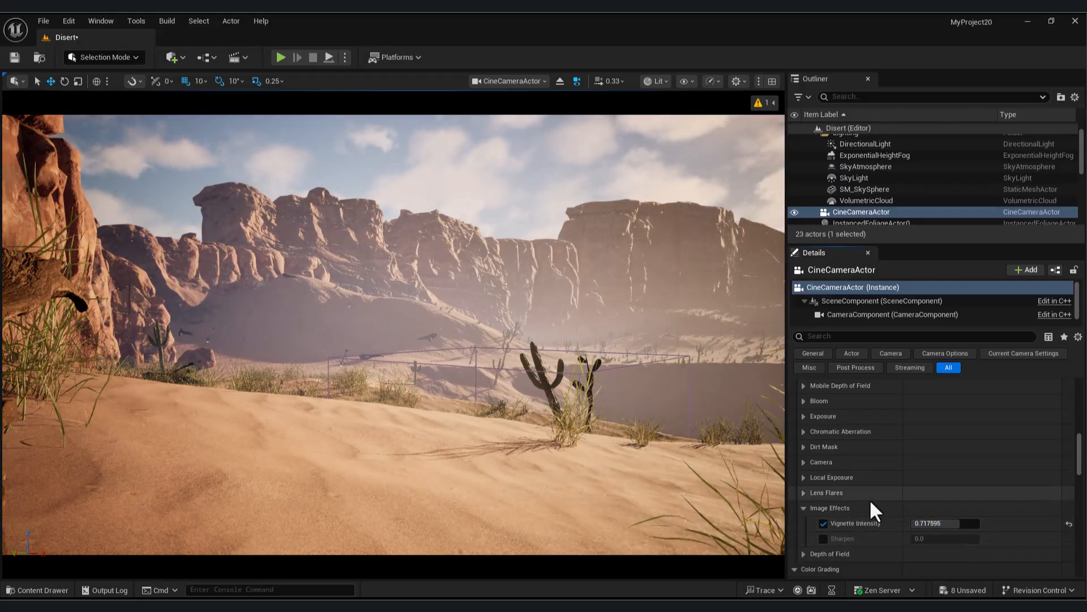
left_click(805, 492)
left_click(805, 492)
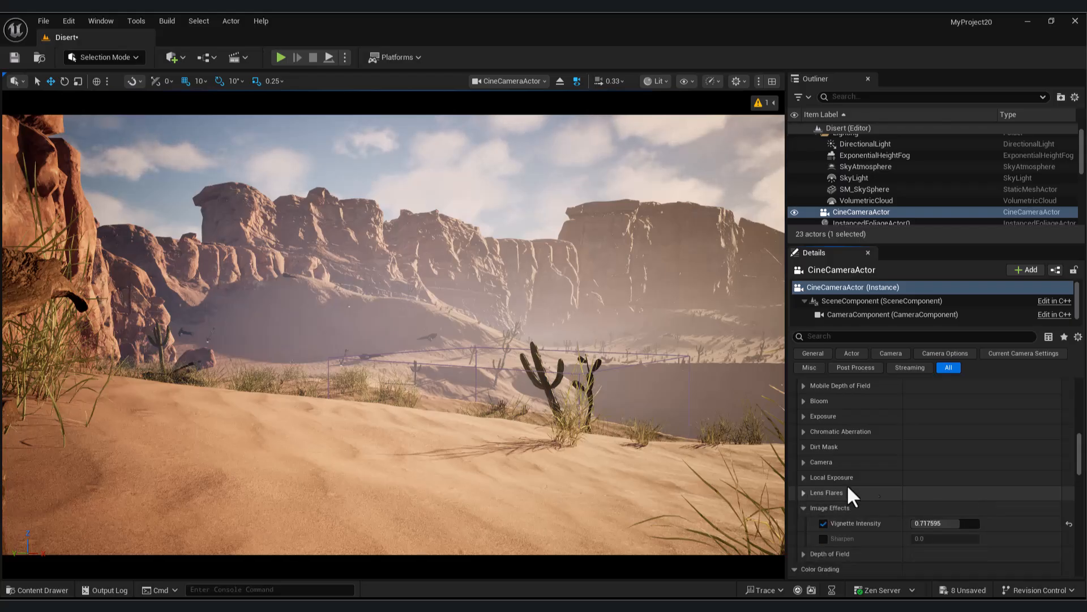
scroll(834, 477, "up", 1)
left_click(803, 434)
left_click(803, 434)
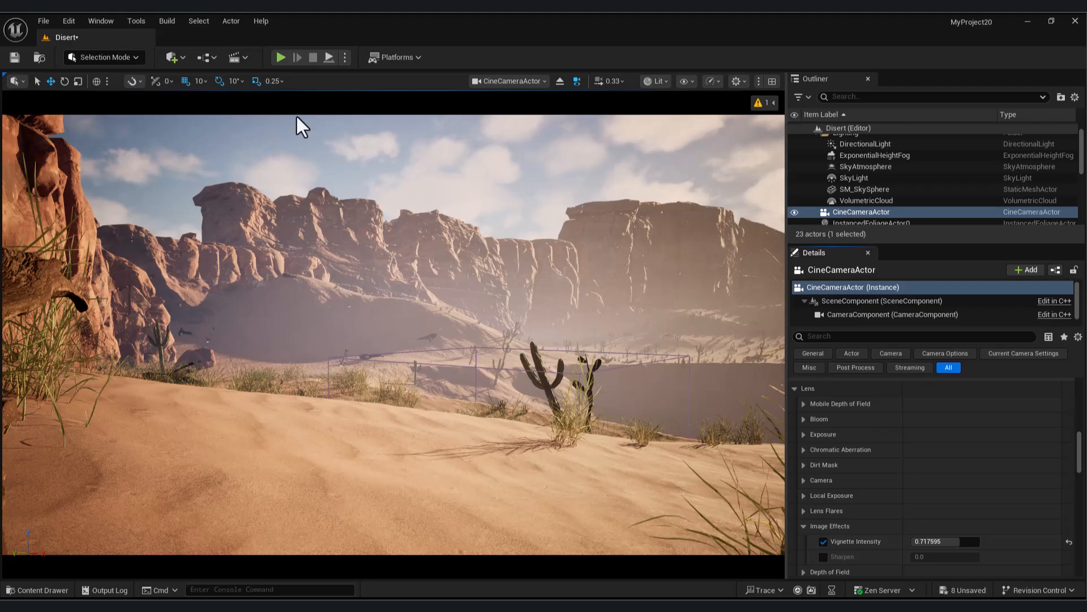
Open the Kikuyu_Grass 2K material instance from the Megascans 3D_Plants assets.
left_click(38, 589)
scroll(78, 497, "down", 3)
left_click(63, 508)
double_click(284, 438)
key("alt+Left")
double_click(337, 451)
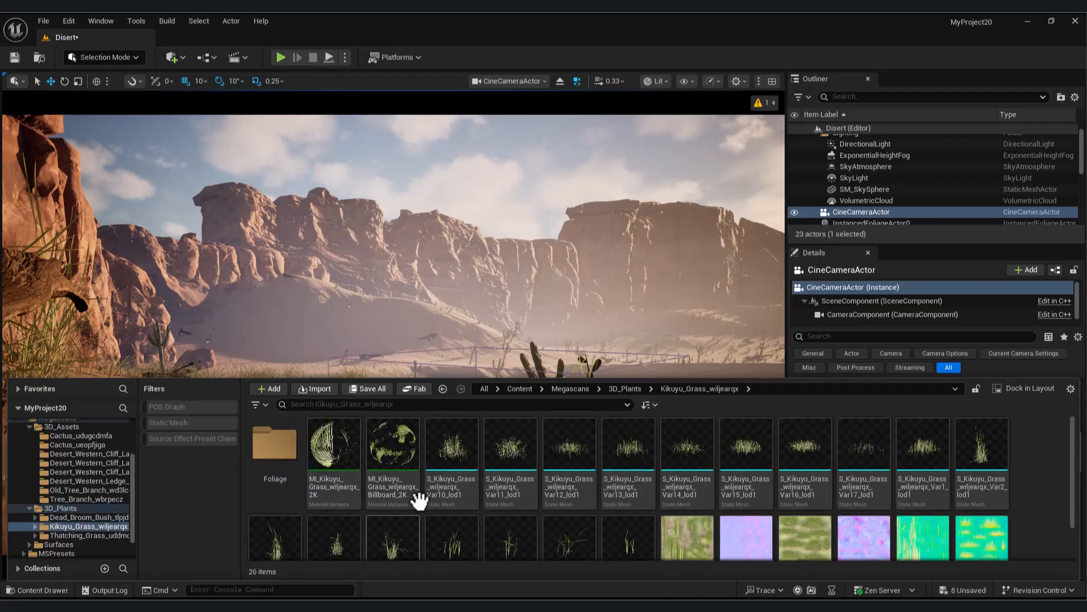
double_click(334, 447)
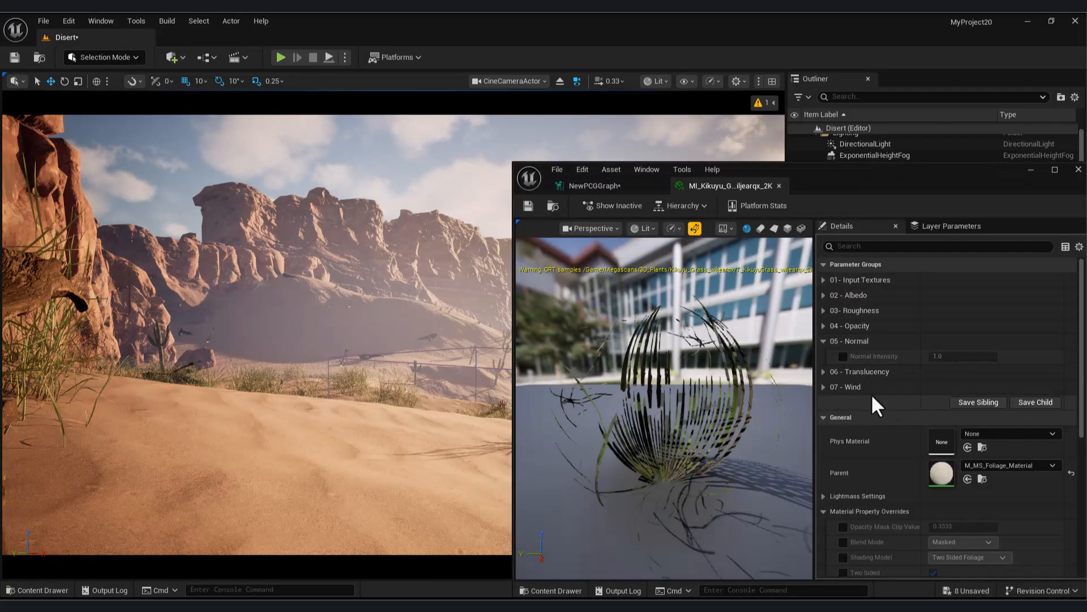
Override the grass material's Wind Intensity, set it to about 0.83, and put the material editor away.
left_click(844, 388)
left_click(933, 402)
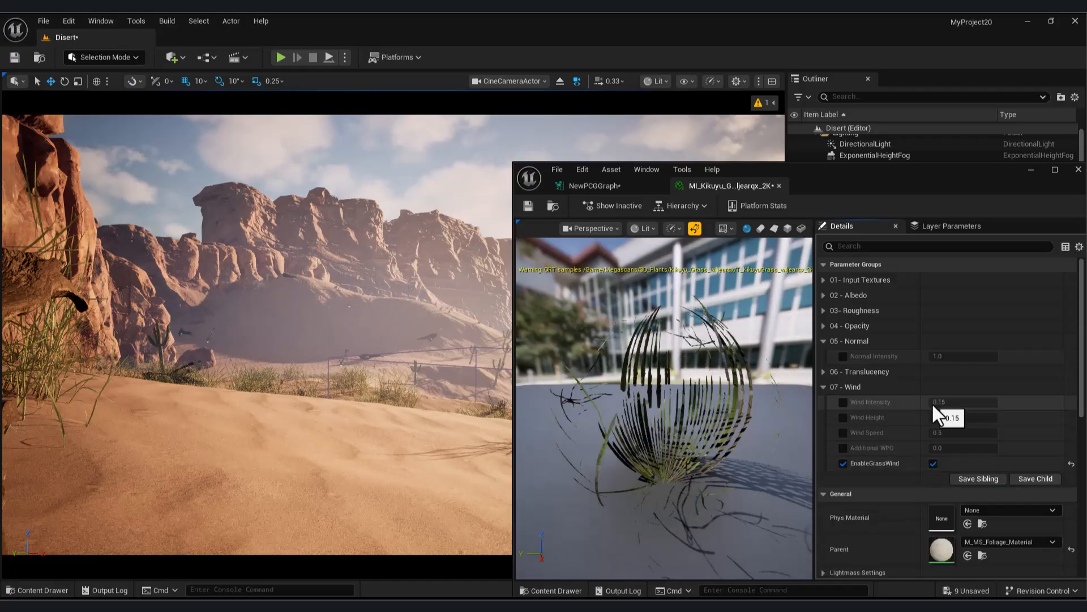
left_click_drag(937, 402, 949, 402)
left_click_drag(893, 184, 856, 281)
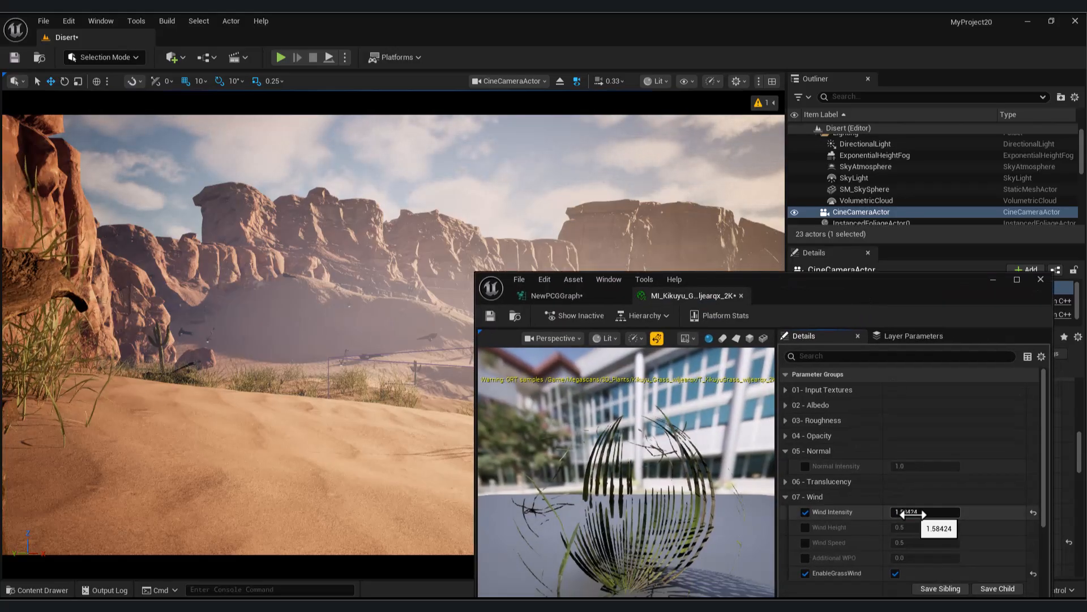
mouse_move(923, 512)
left_mouse_down()
mouse_move(898, 514)
mouse_move(917, 513)
left_mouse_up()
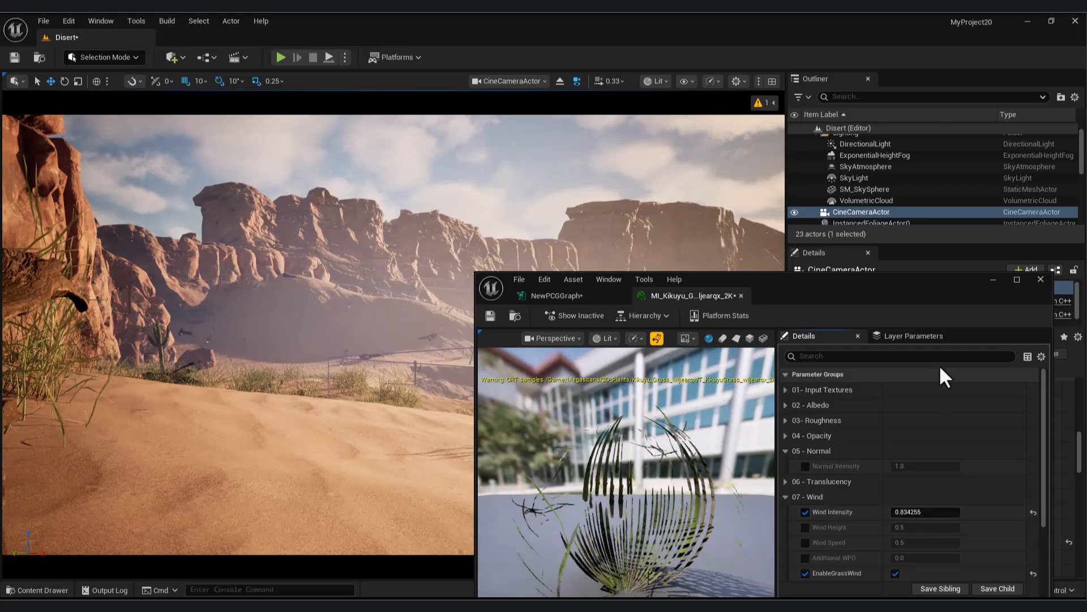
left_click_drag(943, 281, 954, 256)
left_click_drag(806, 252, 813, 301)
left_click(975, 291)
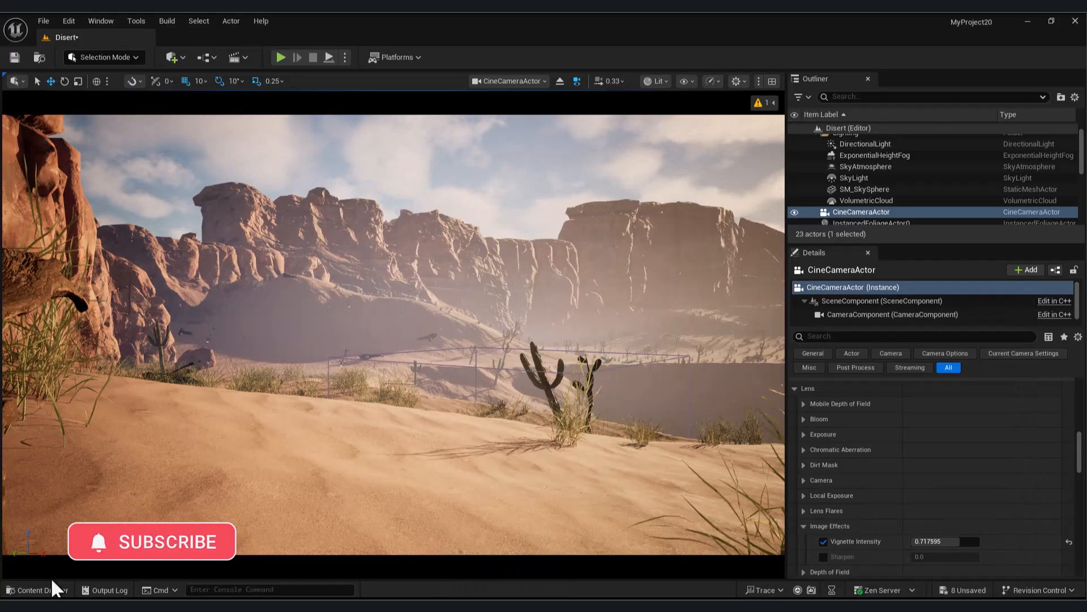
Open the Kikuyu_Grass Billboard_2K material instance, override its Wind Intensity and set it to 0.414.
left_click(40, 590)
double_click(403, 474)
left_click(786, 524)
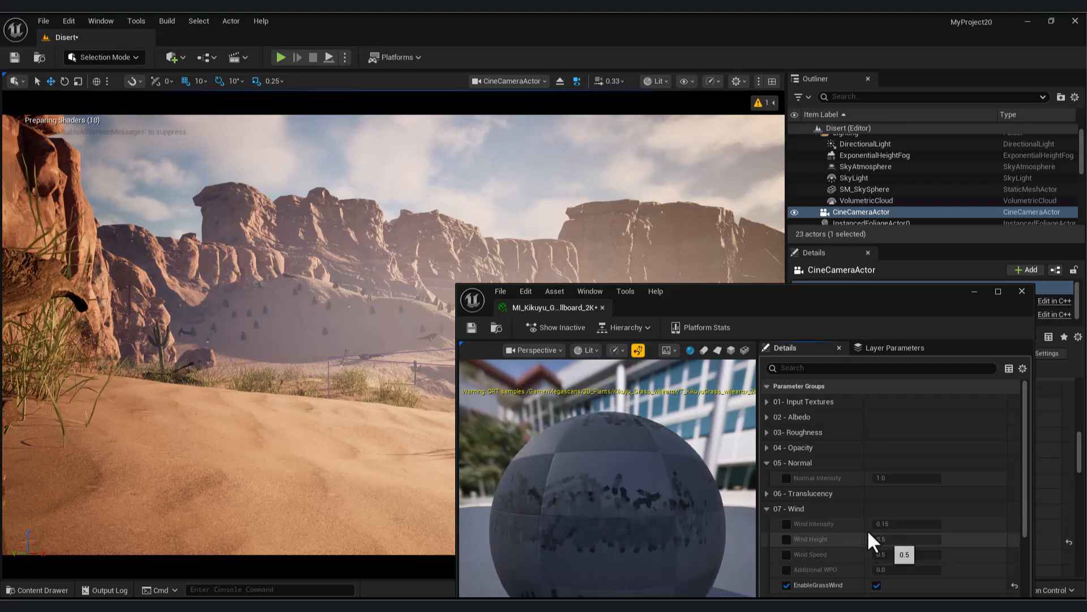
left_click(786, 523)
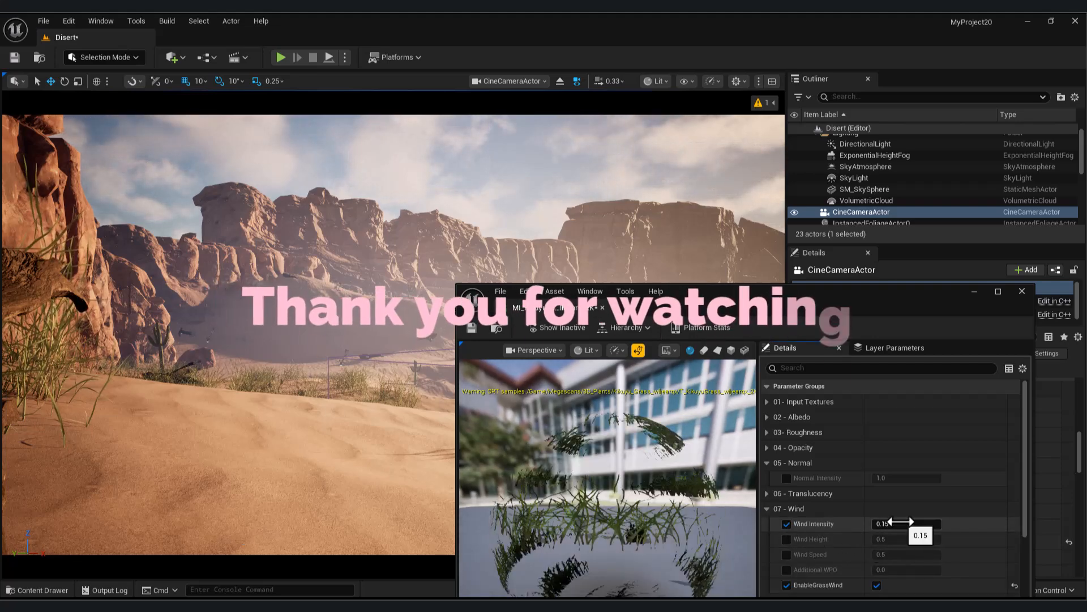
left_click_drag(900, 521, 923, 521)
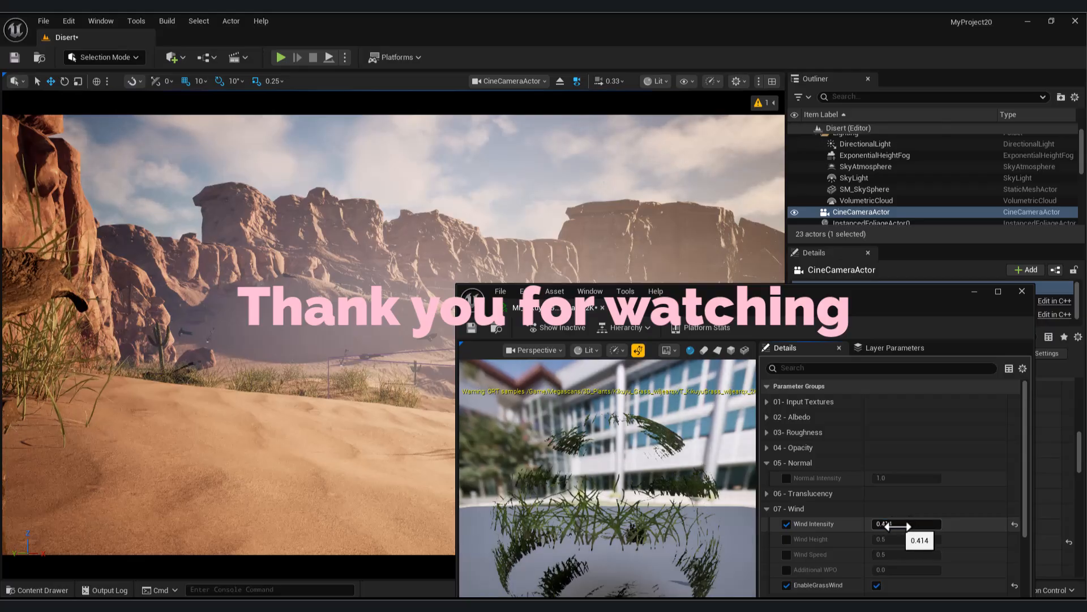